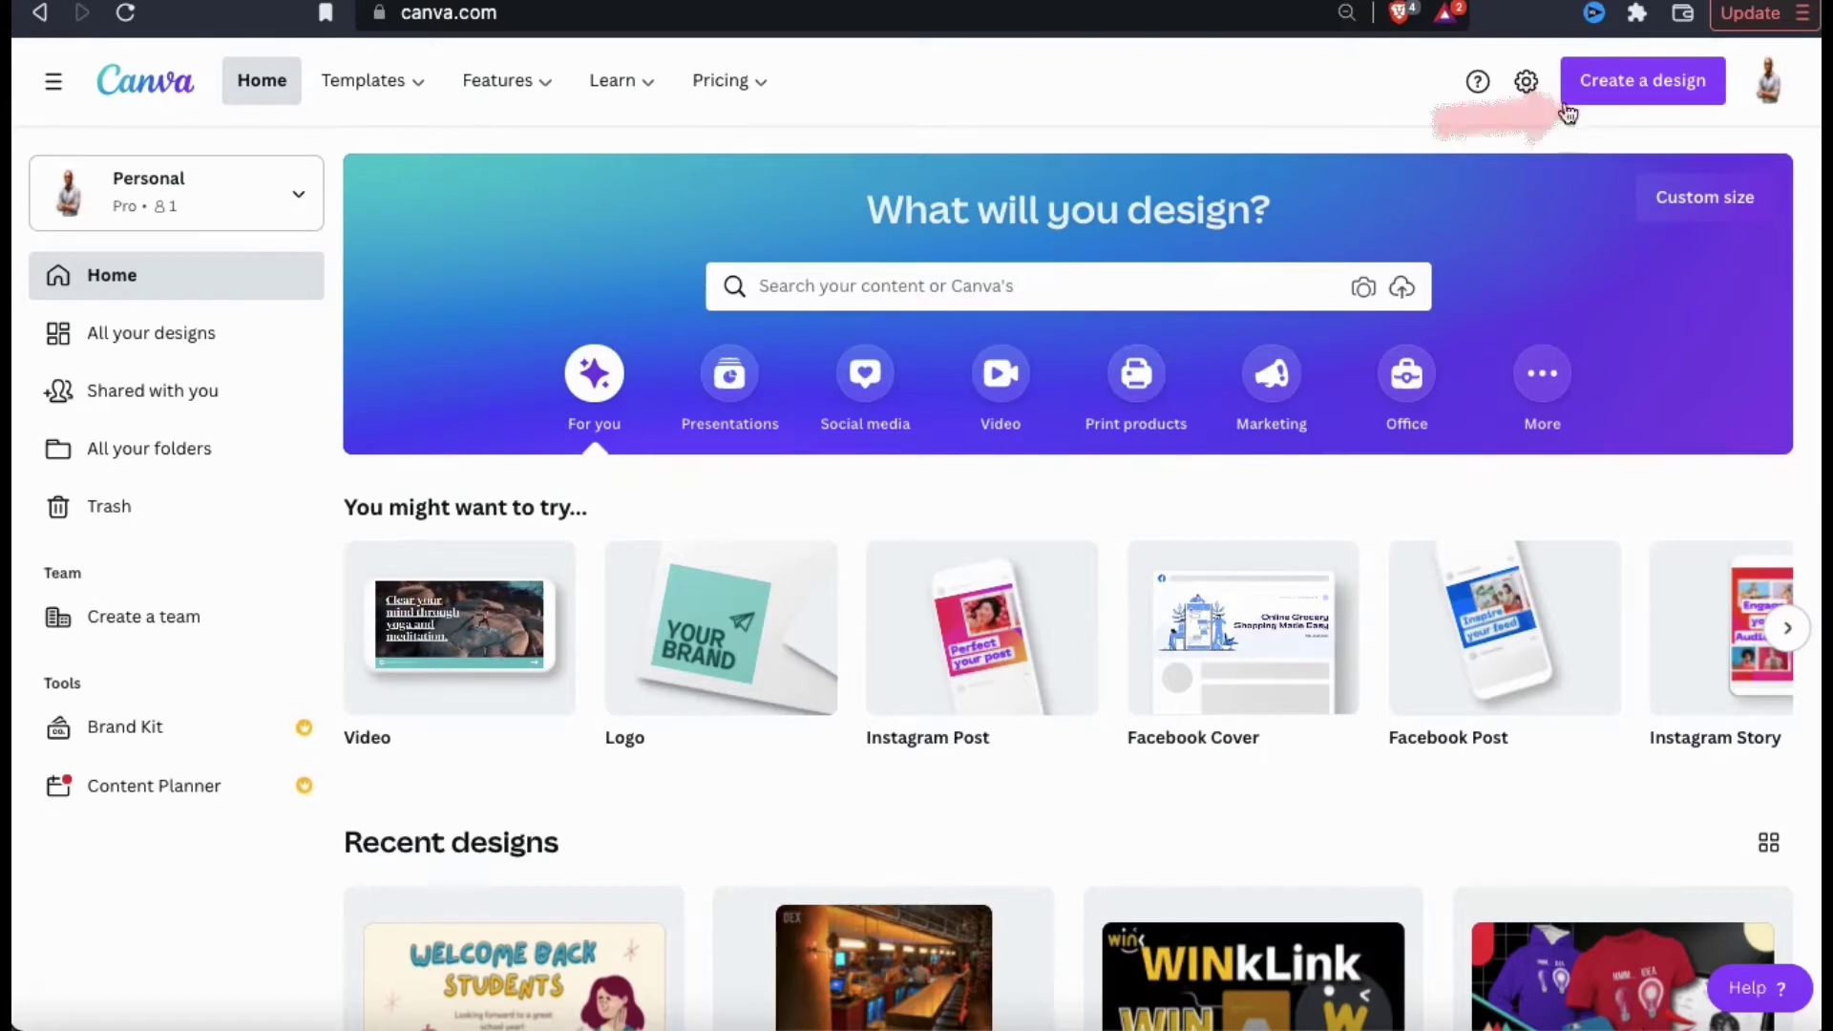
Create a blank custom-size design of 2400 × 600 px.
{"action": "left_click", "coordinate": [1633, 95]}
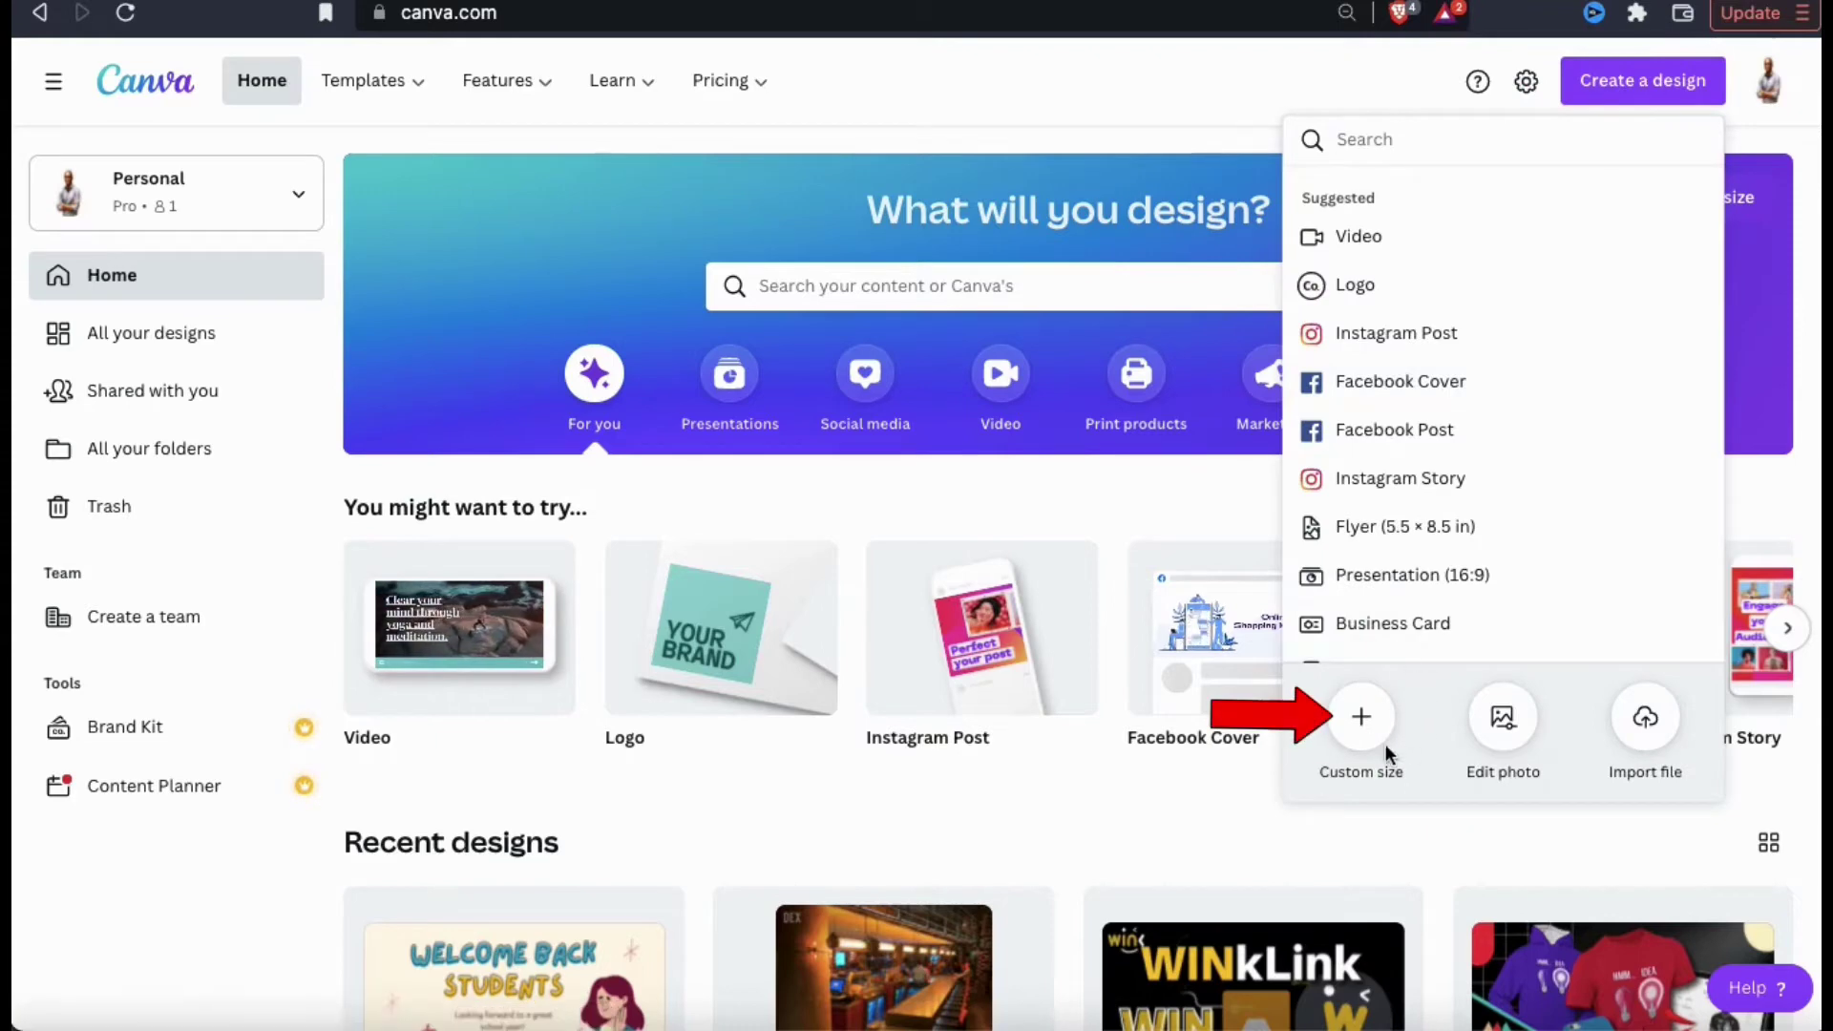
{"action": "left_click", "coordinate": [1361, 724]}
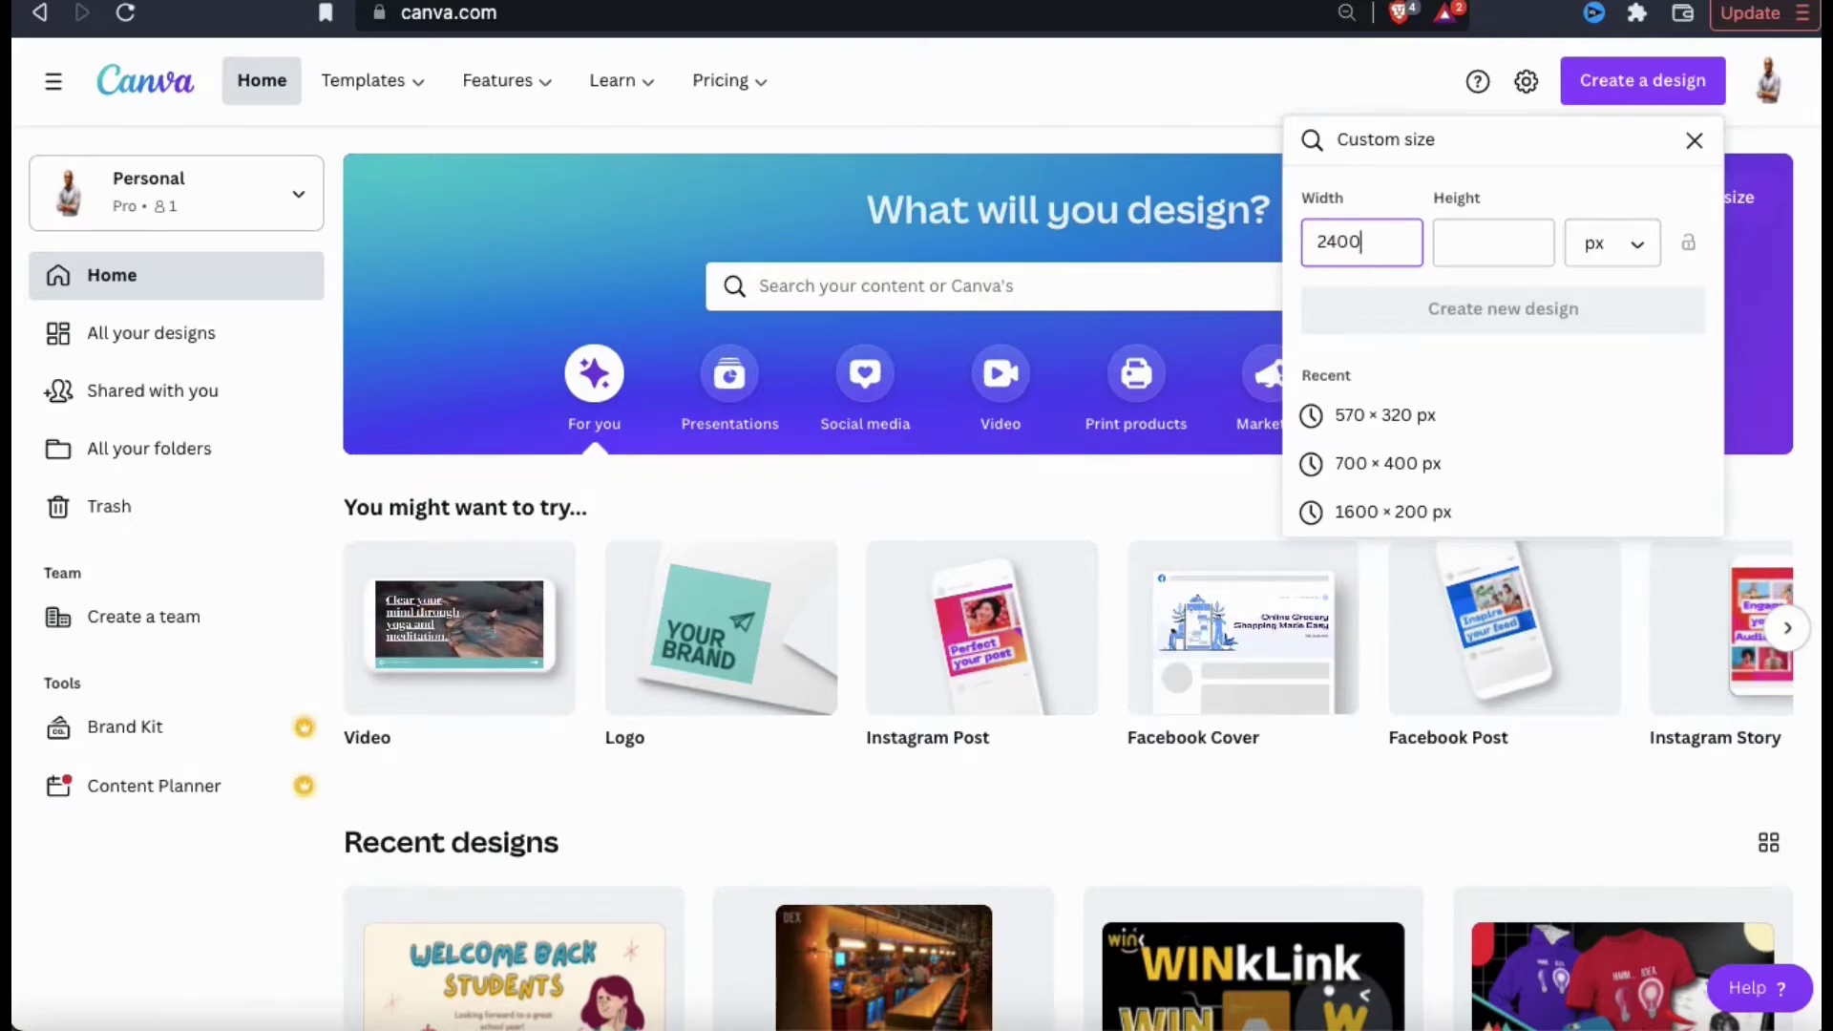
{"action": "left_click", "coordinate": [1486, 248]}
{"action": "type", "text": "600"}
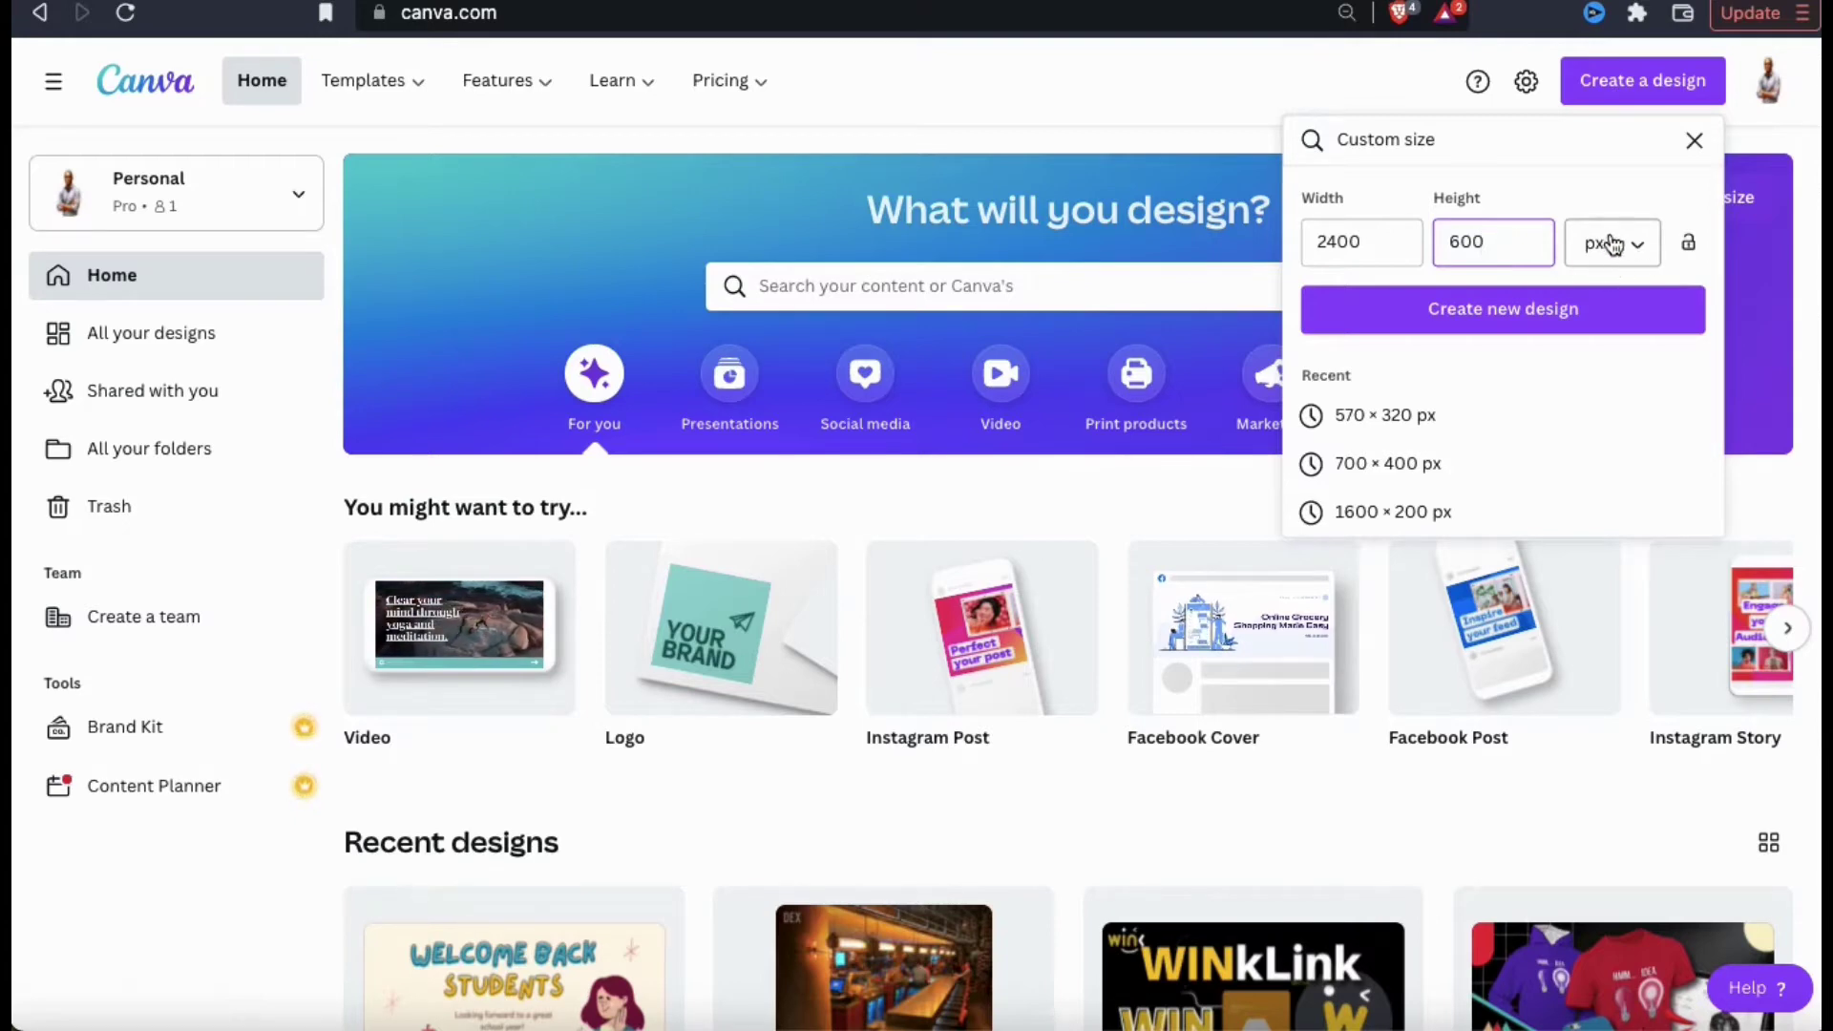
{"action": "left_click", "coordinate": [1608, 307]}
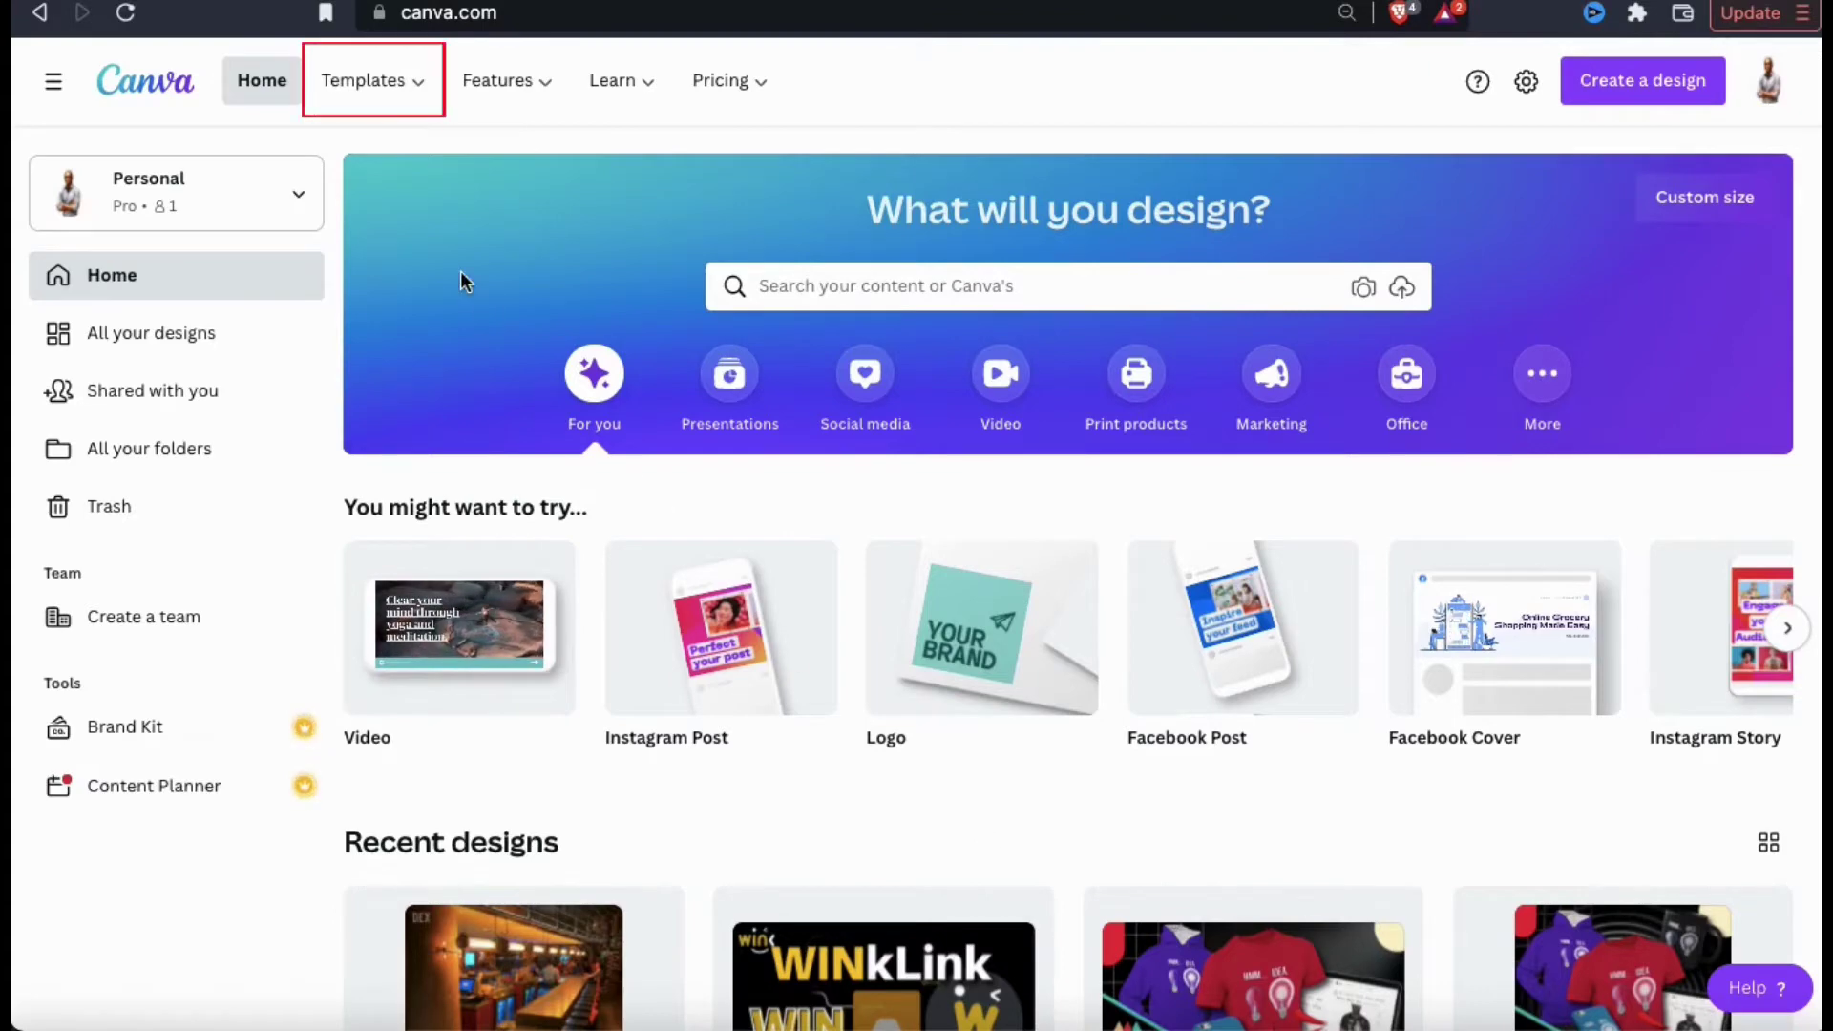
Show the Templates categories menu from the Canva home page.
{"action": "mouse_move", "coordinate": [416, 95]}
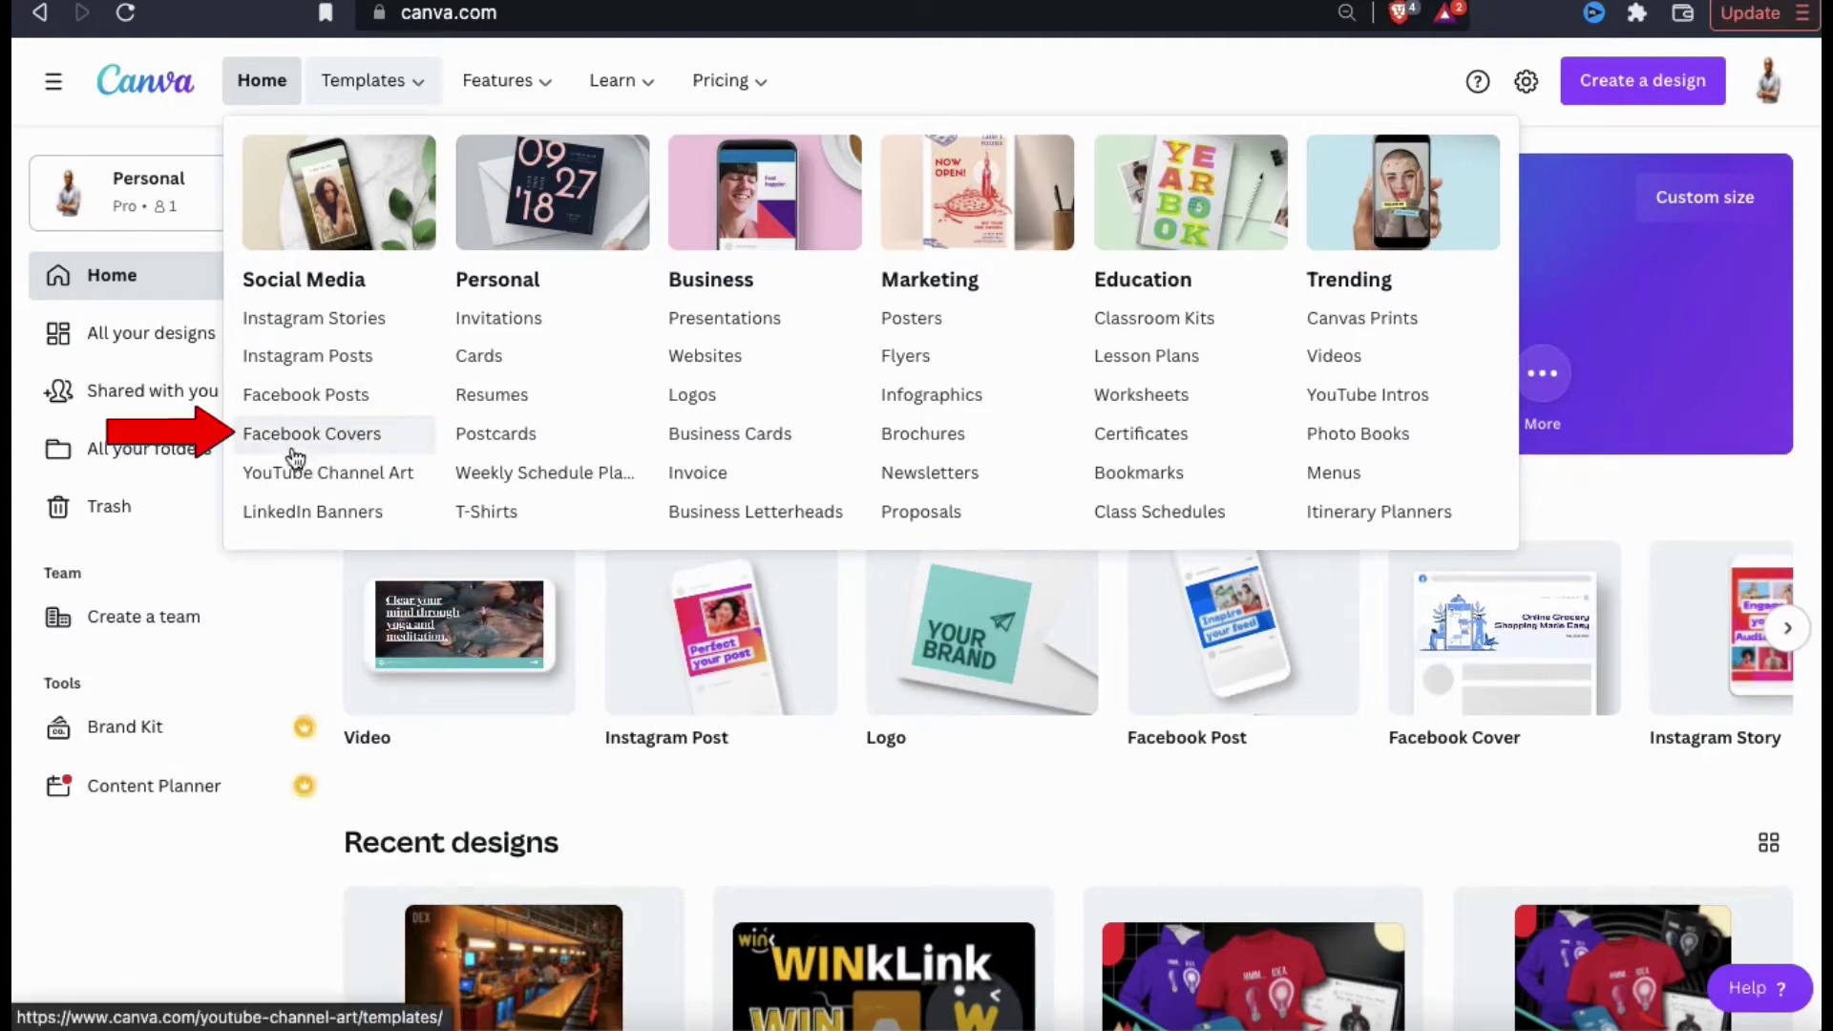
Go to the Facebook Covers templates and highlight the 9,622 templates count.
{"action": "left_click", "coordinate": [345, 442]}
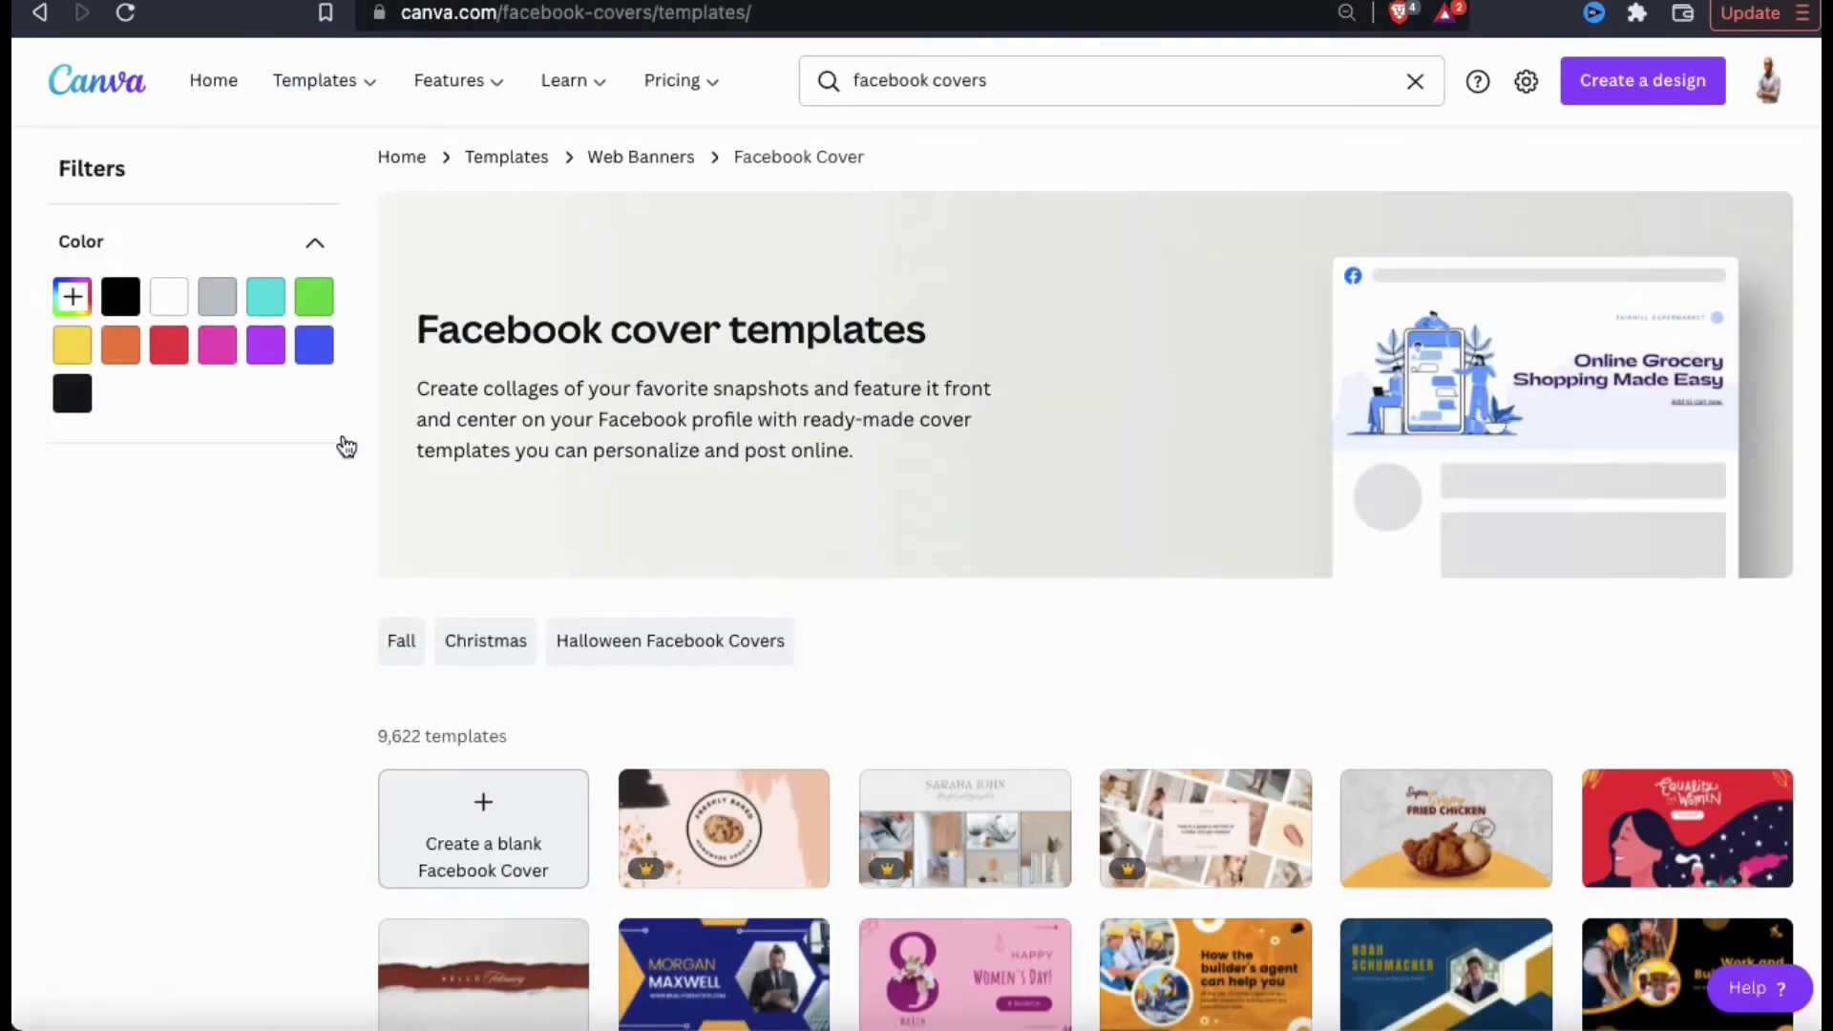
{"action": "scroll", "coordinate": [345, 446], "scroll_direction": "down", "scroll_amount": 3}
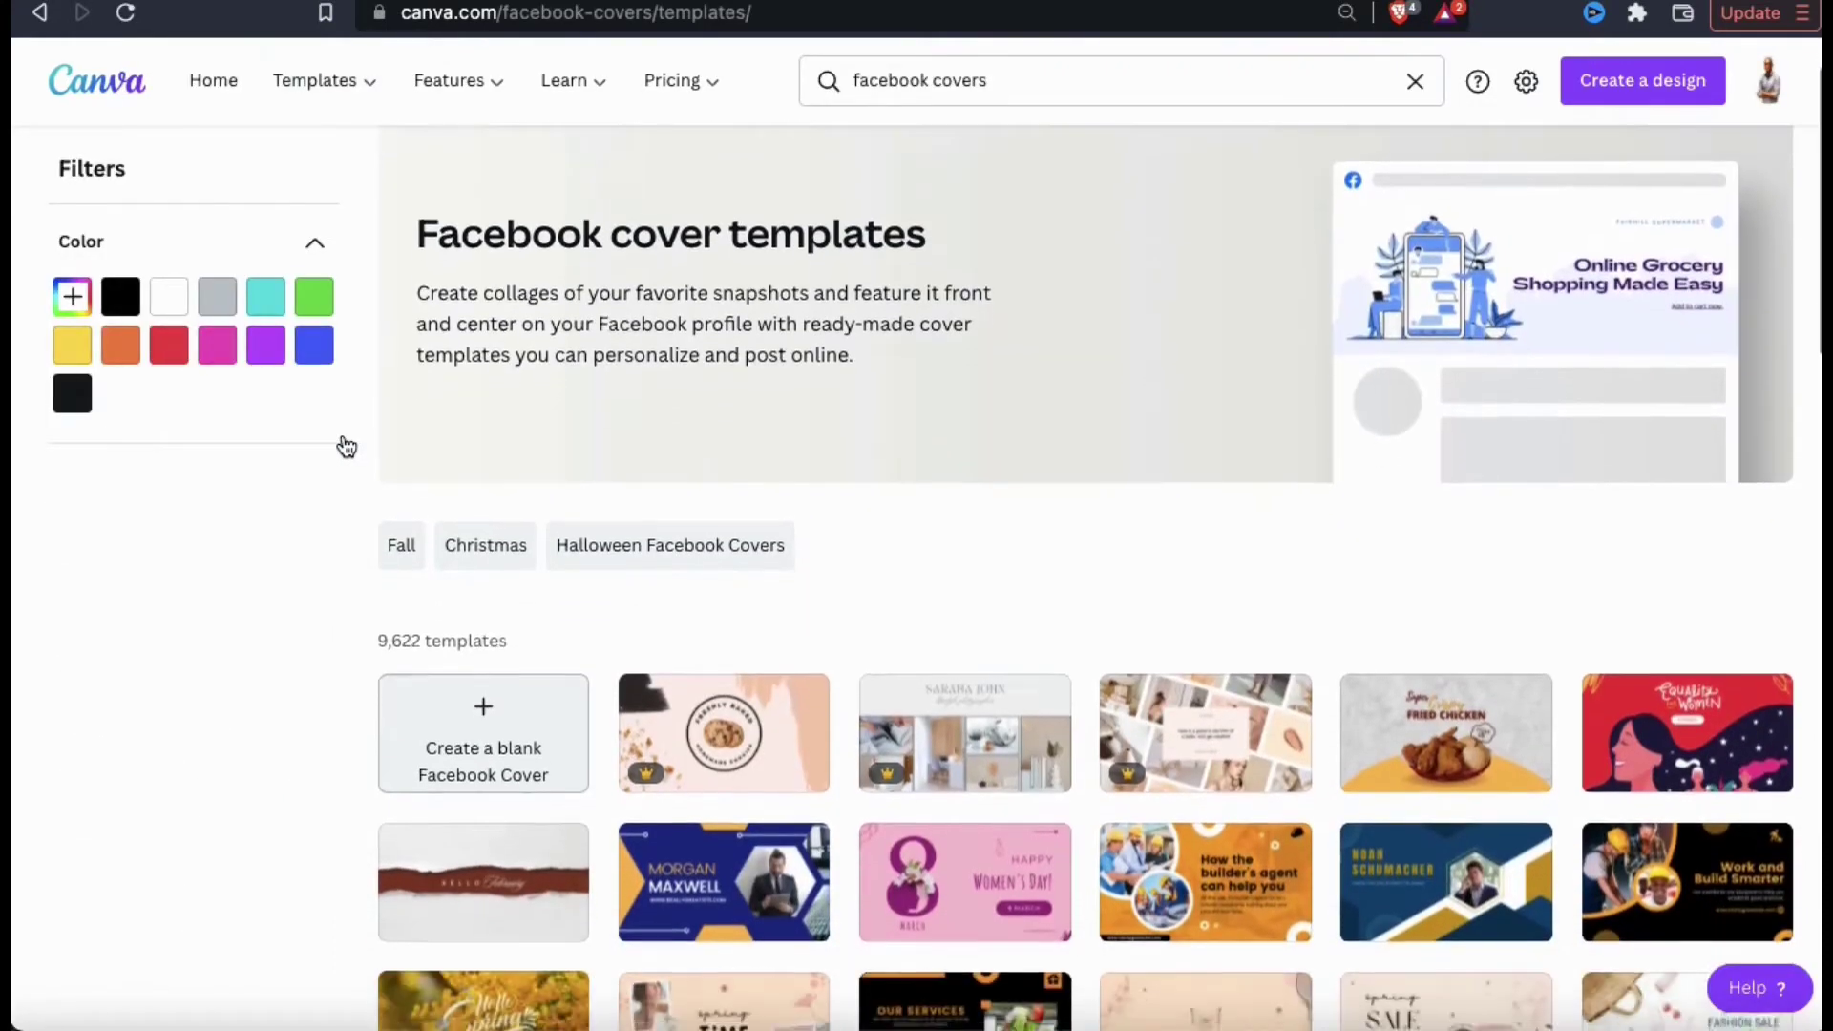
{"action": "scroll", "coordinate": [346, 446], "scroll_direction": "down", "scroll_amount": 5}
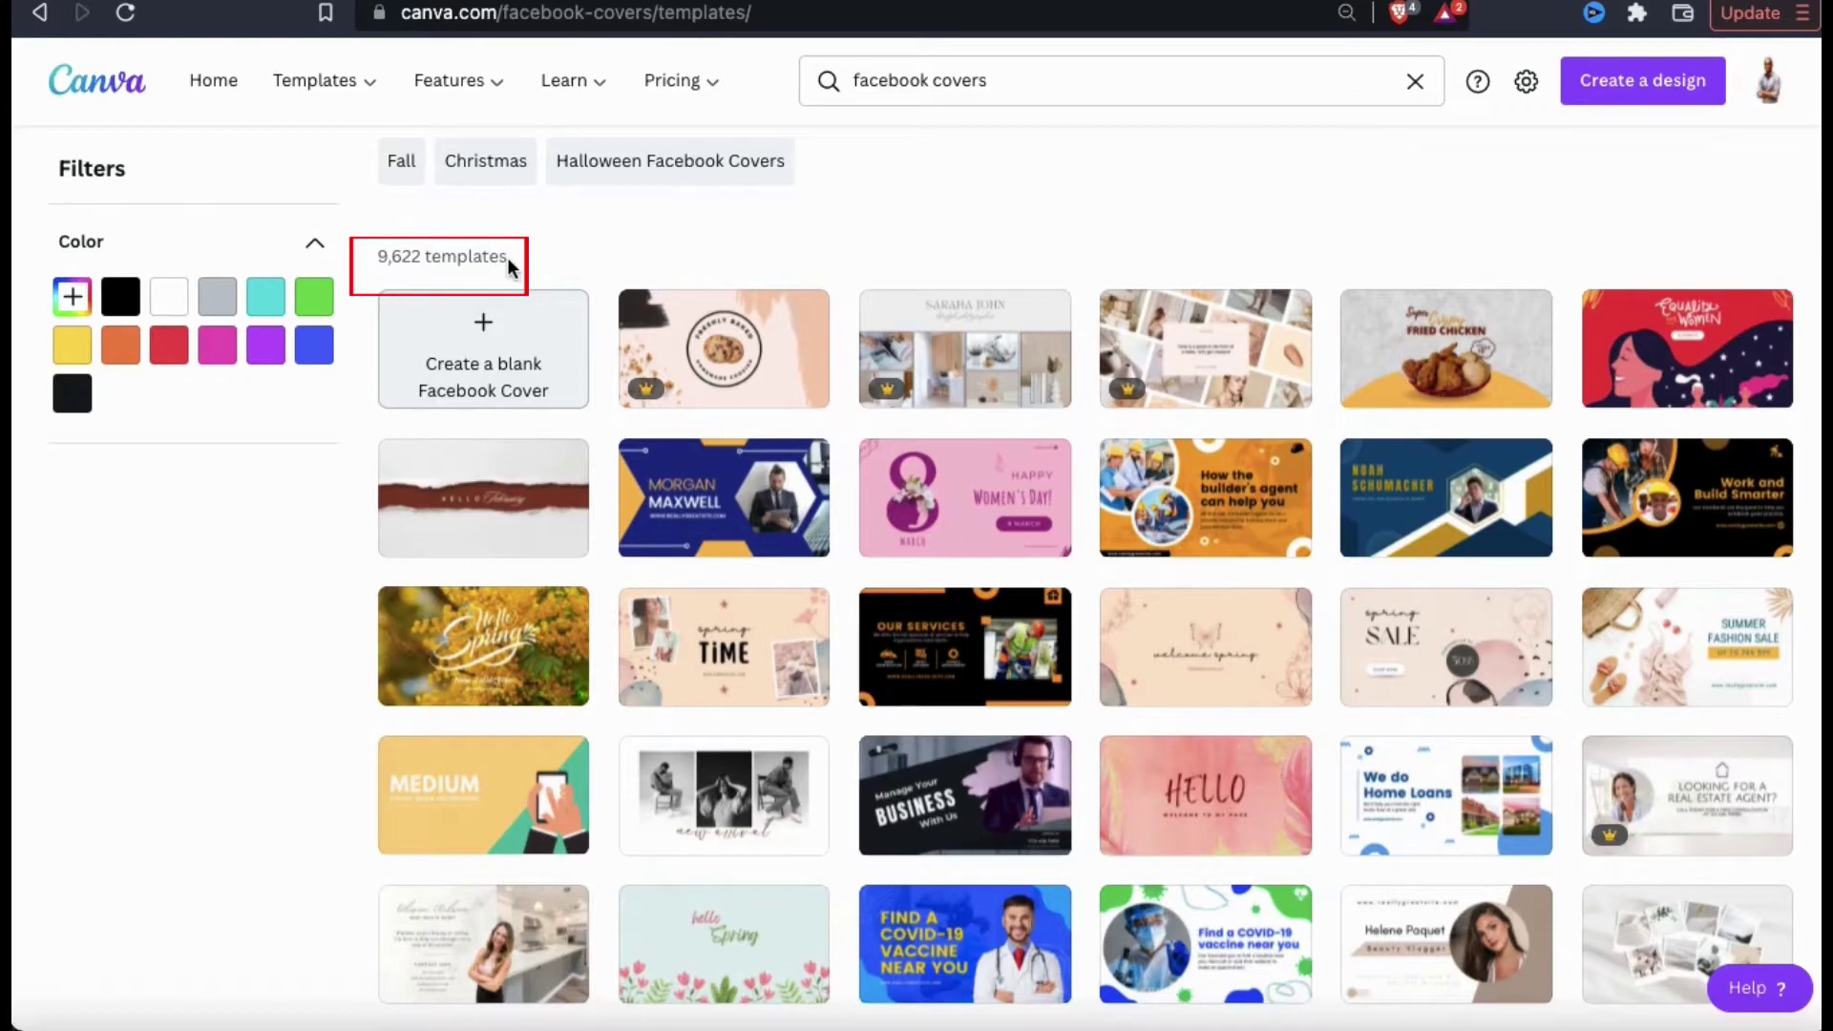
{"action": "left_click_drag", "start_coordinate": [507, 255], "coordinate": [378, 260]}
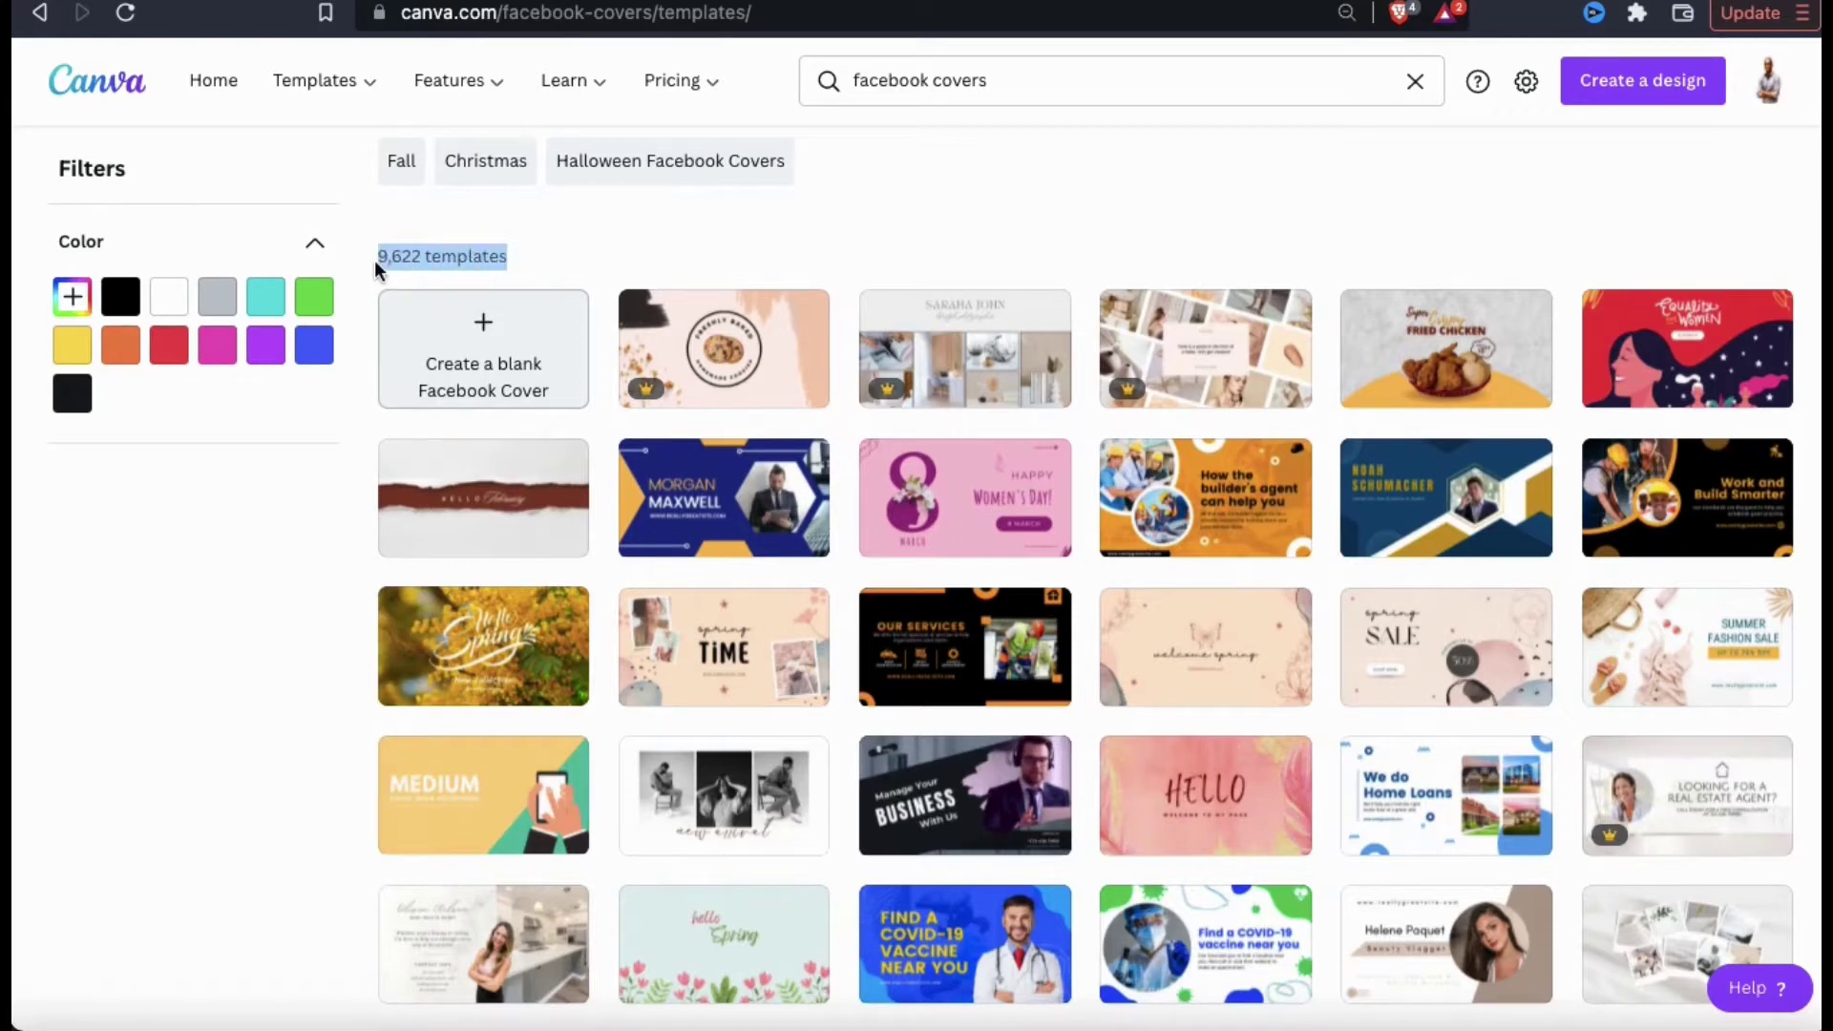
{"action": "left_click", "coordinate": [561, 255]}
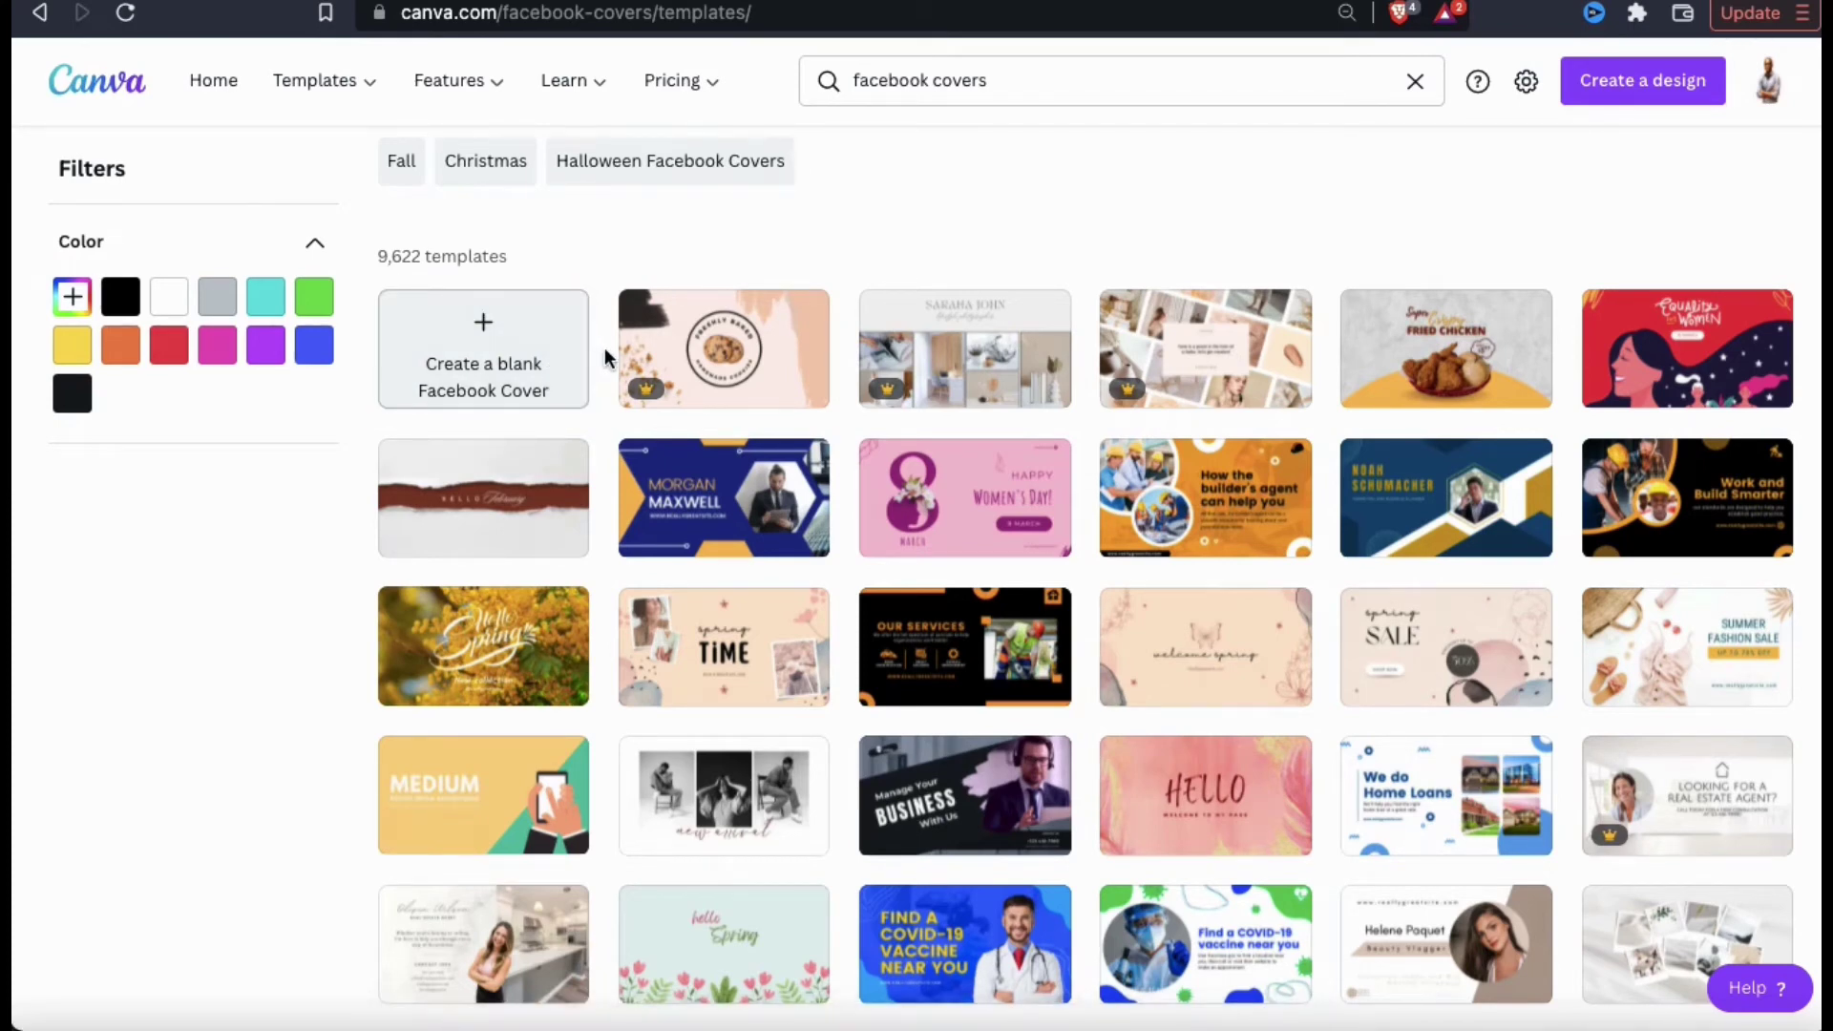
Open the Brown Welcome Back Students Classroom Facebook Cover template in the editor.
{"action": "scroll", "coordinate": [604, 350], "scroll_direction": "down", "scroll_amount": 2}
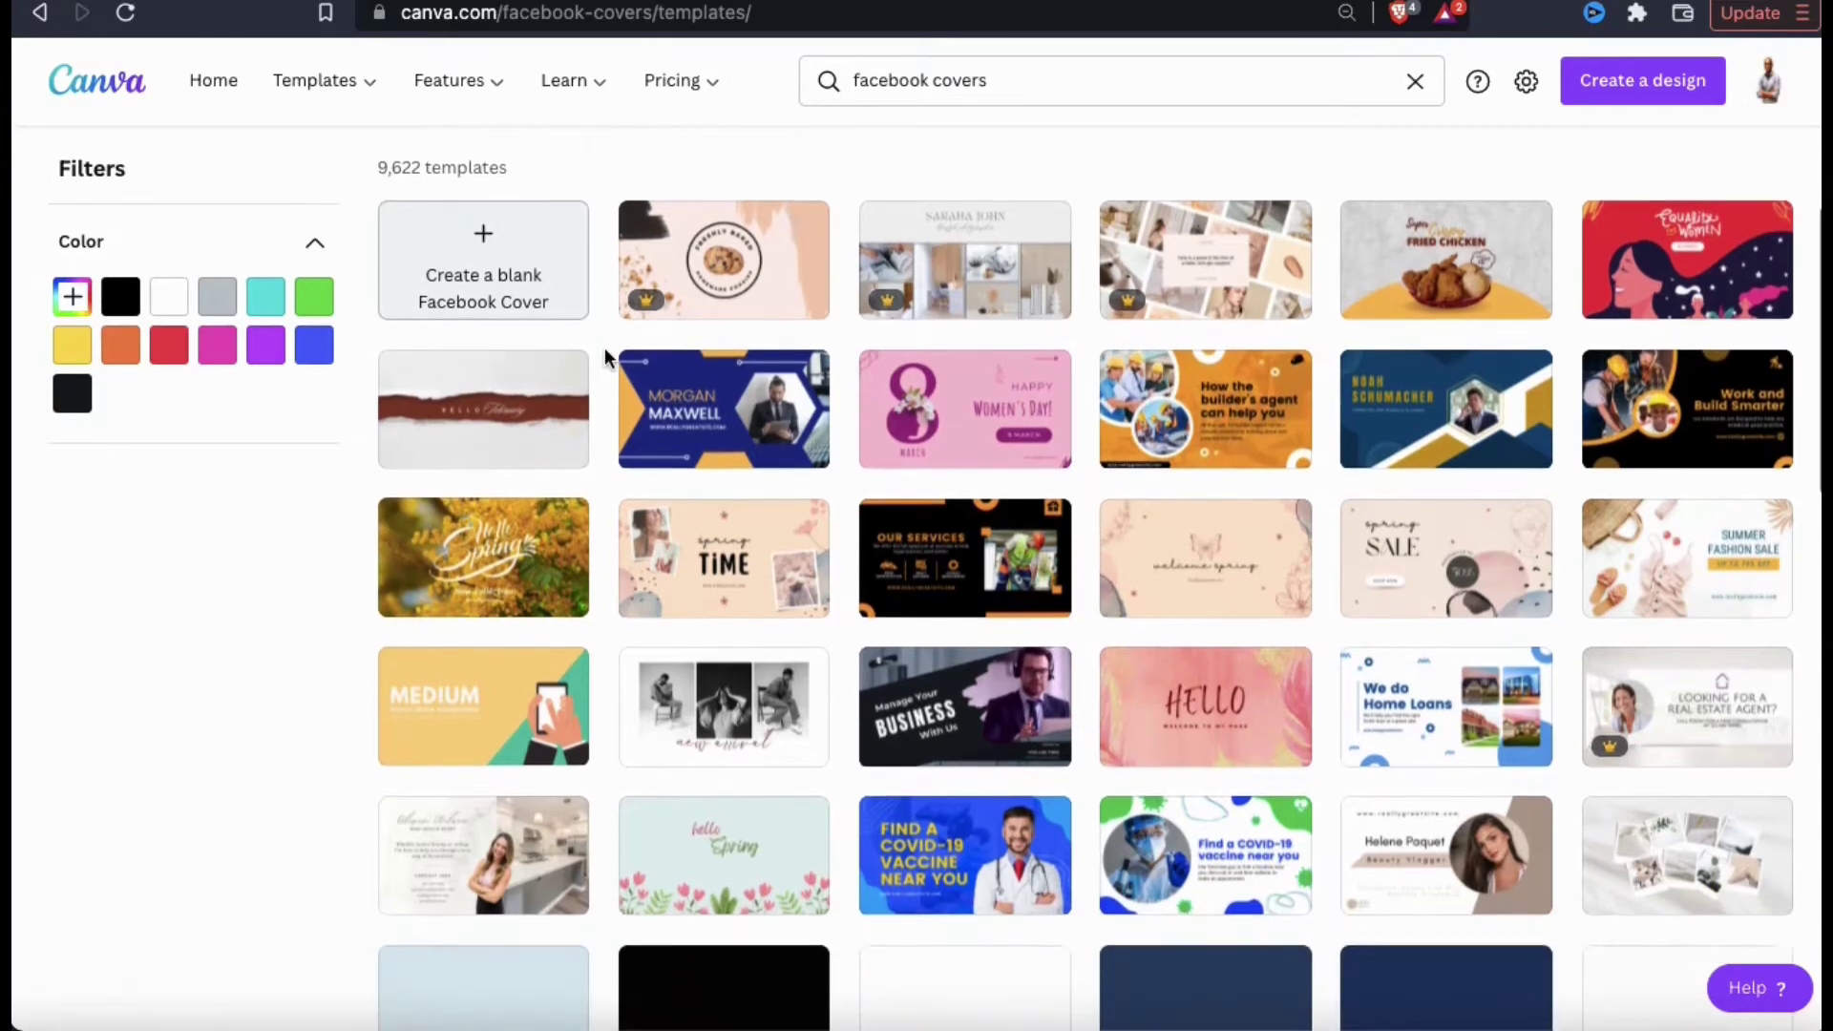
{"action": "scroll", "coordinate": [604, 353], "scroll_direction": "down", "scroll_amount": 3}
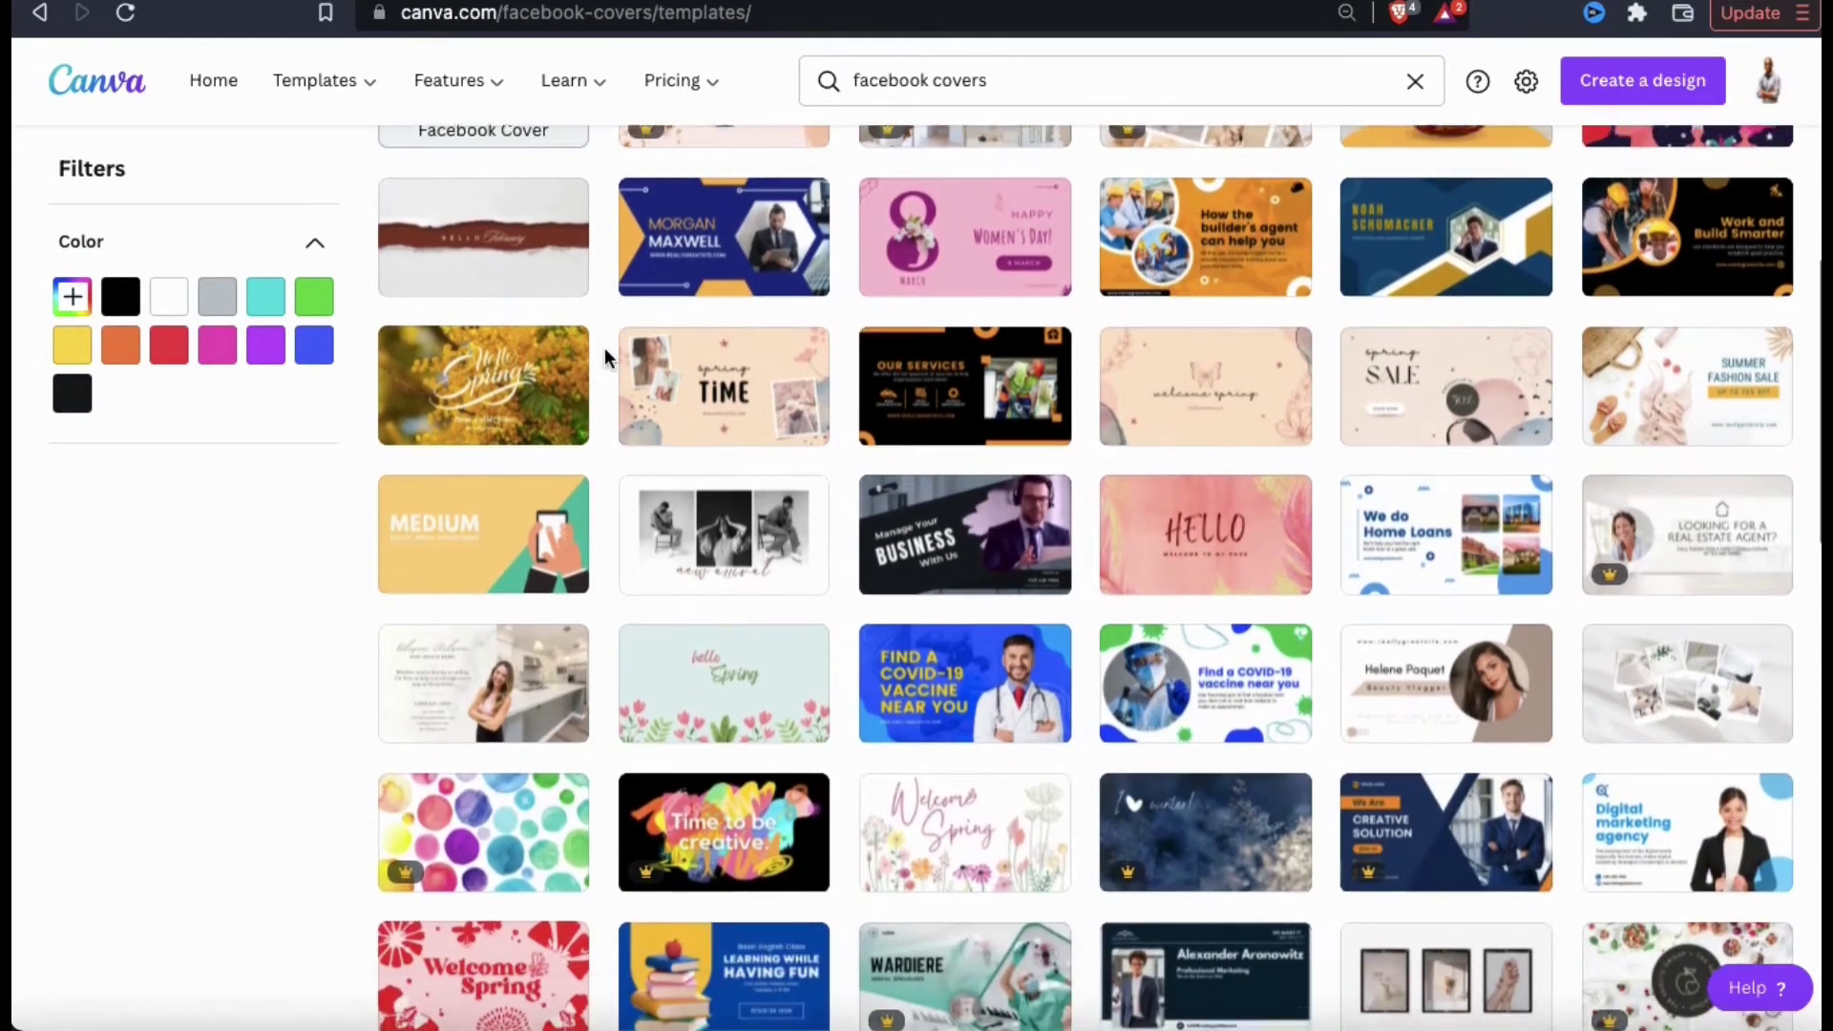
{"action": "scroll", "coordinate": [604, 357], "scroll_direction": "down", "scroll_amount": 3}
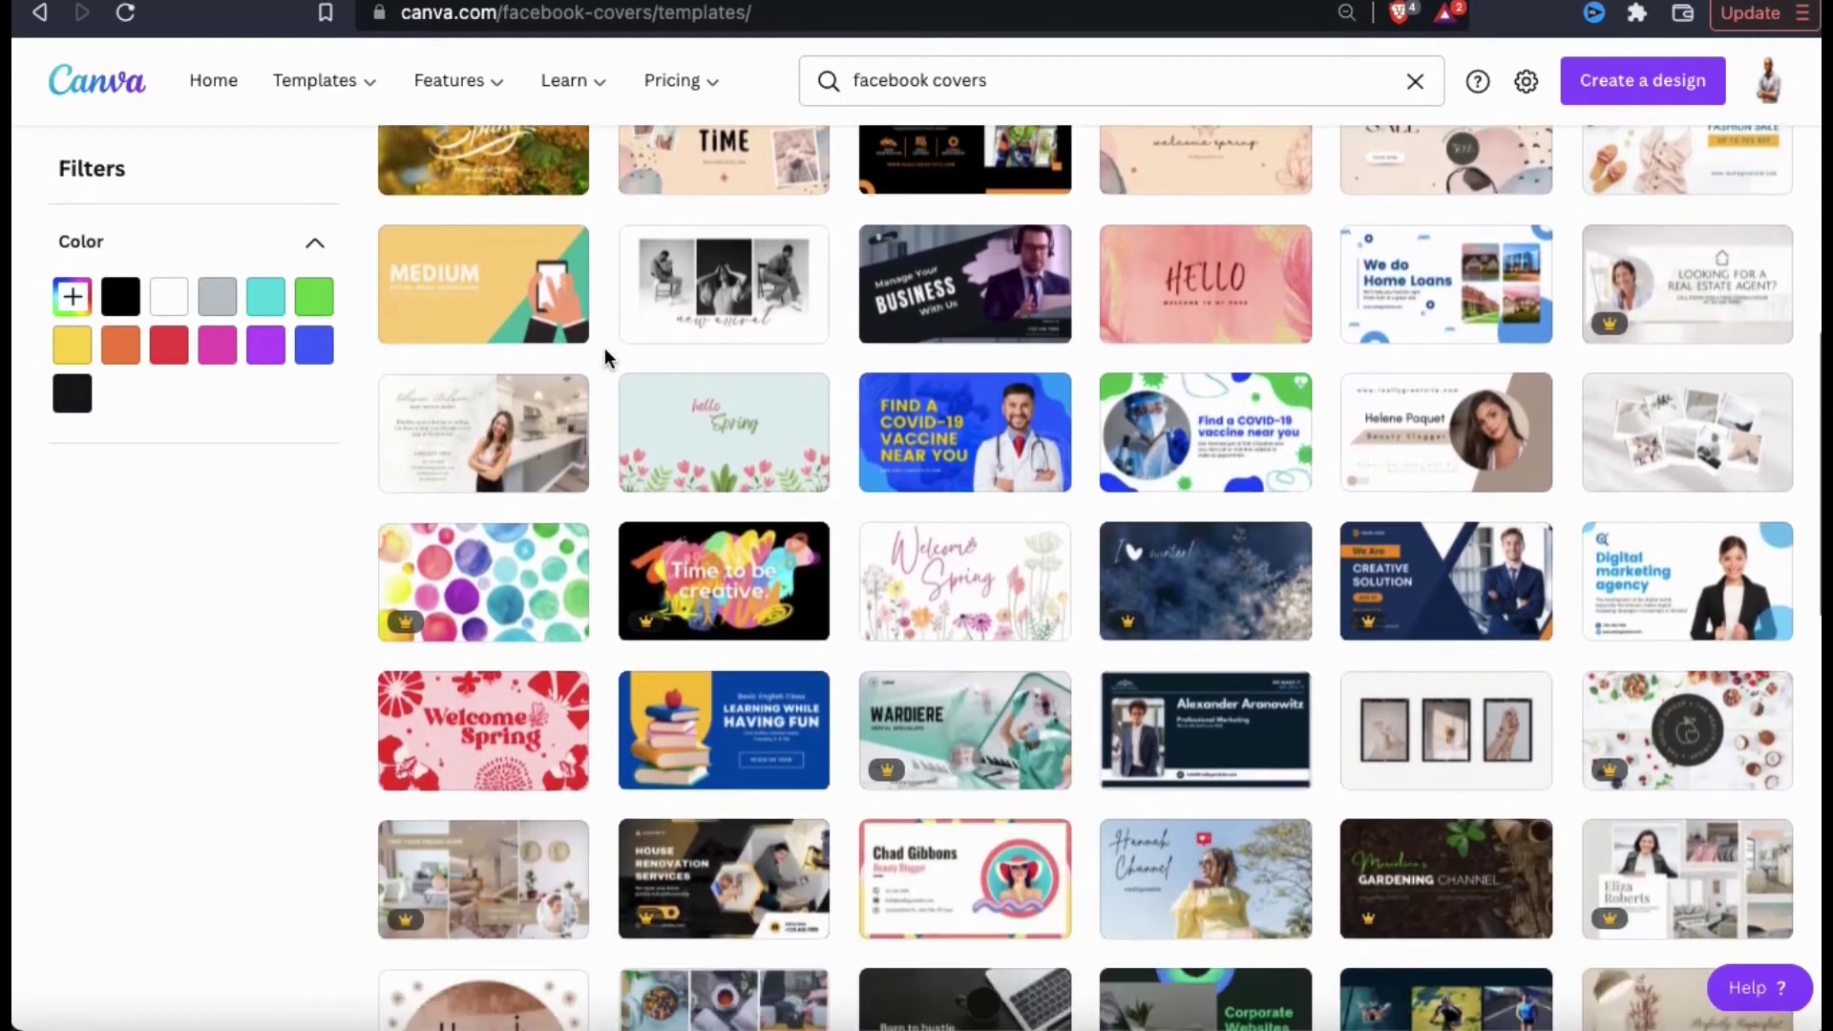
{"action": "scroll", "coordinate": [605, 357], "scroll_direction": "down", "scroll_amount": 1}
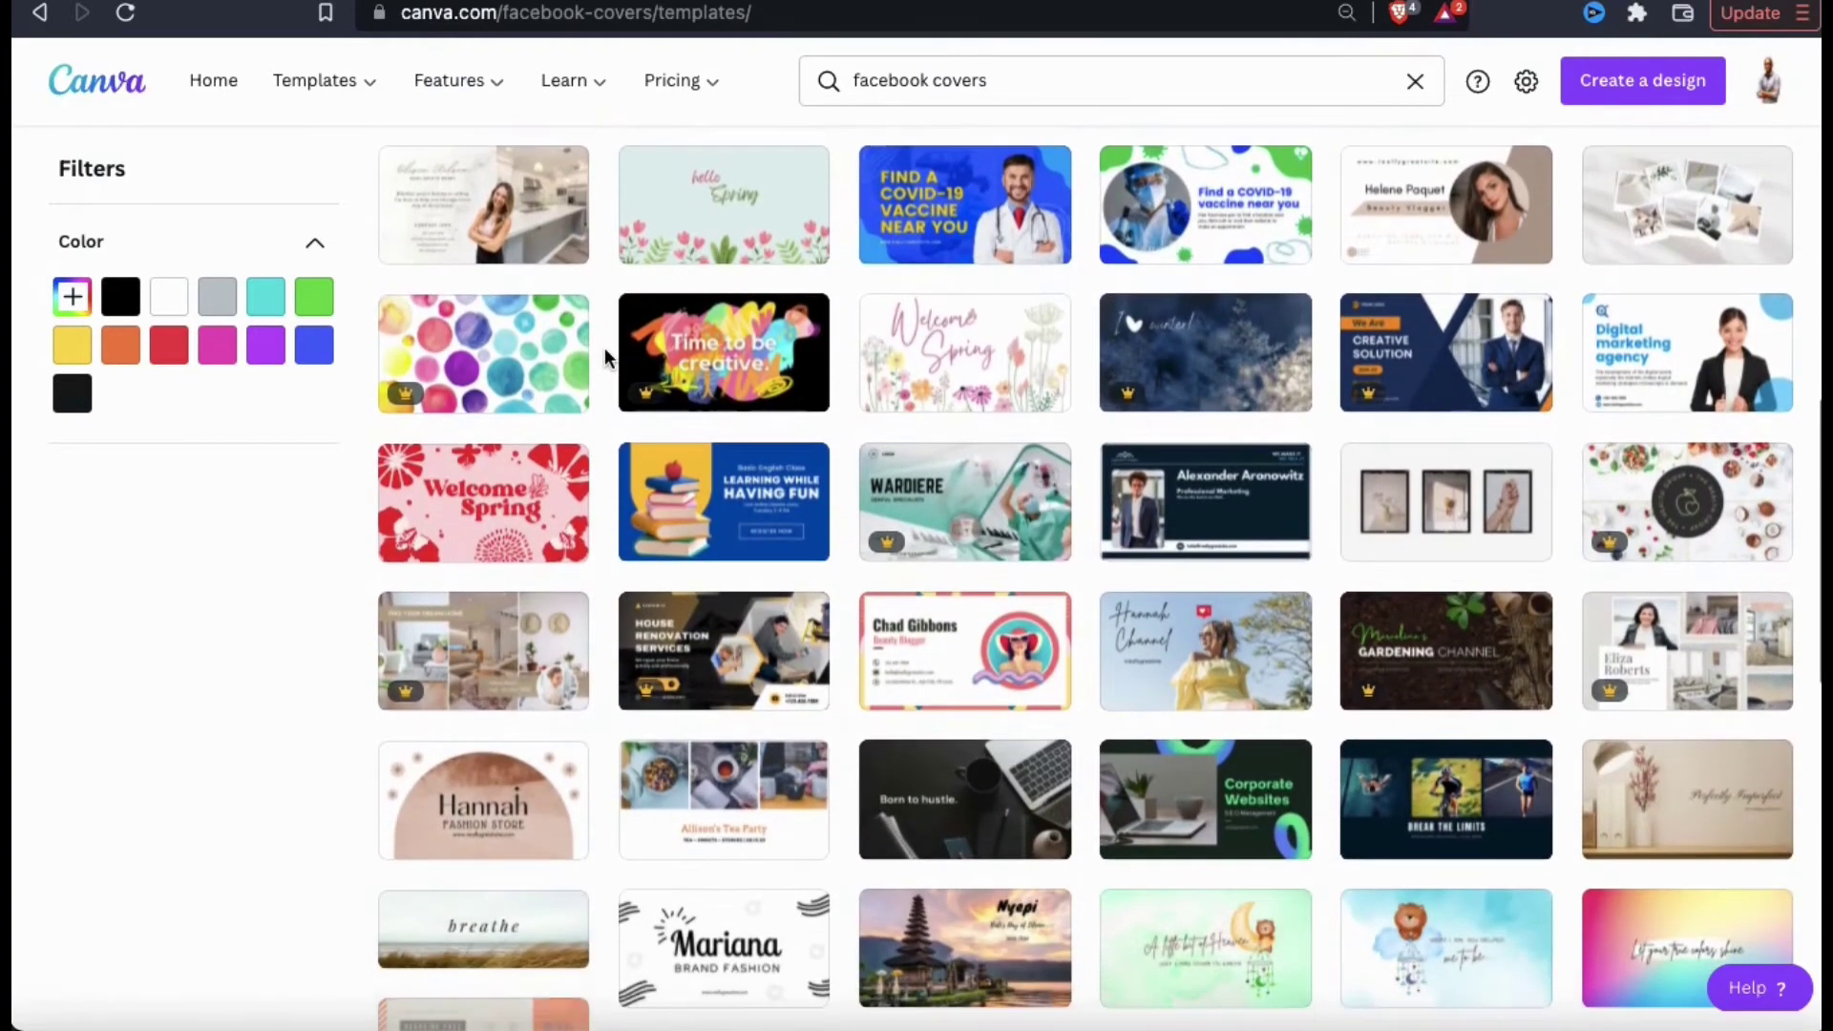
{"action": "scroll", "coordinate": [604, 355], "scroll_direction": "down", "scroll_amount": 2}
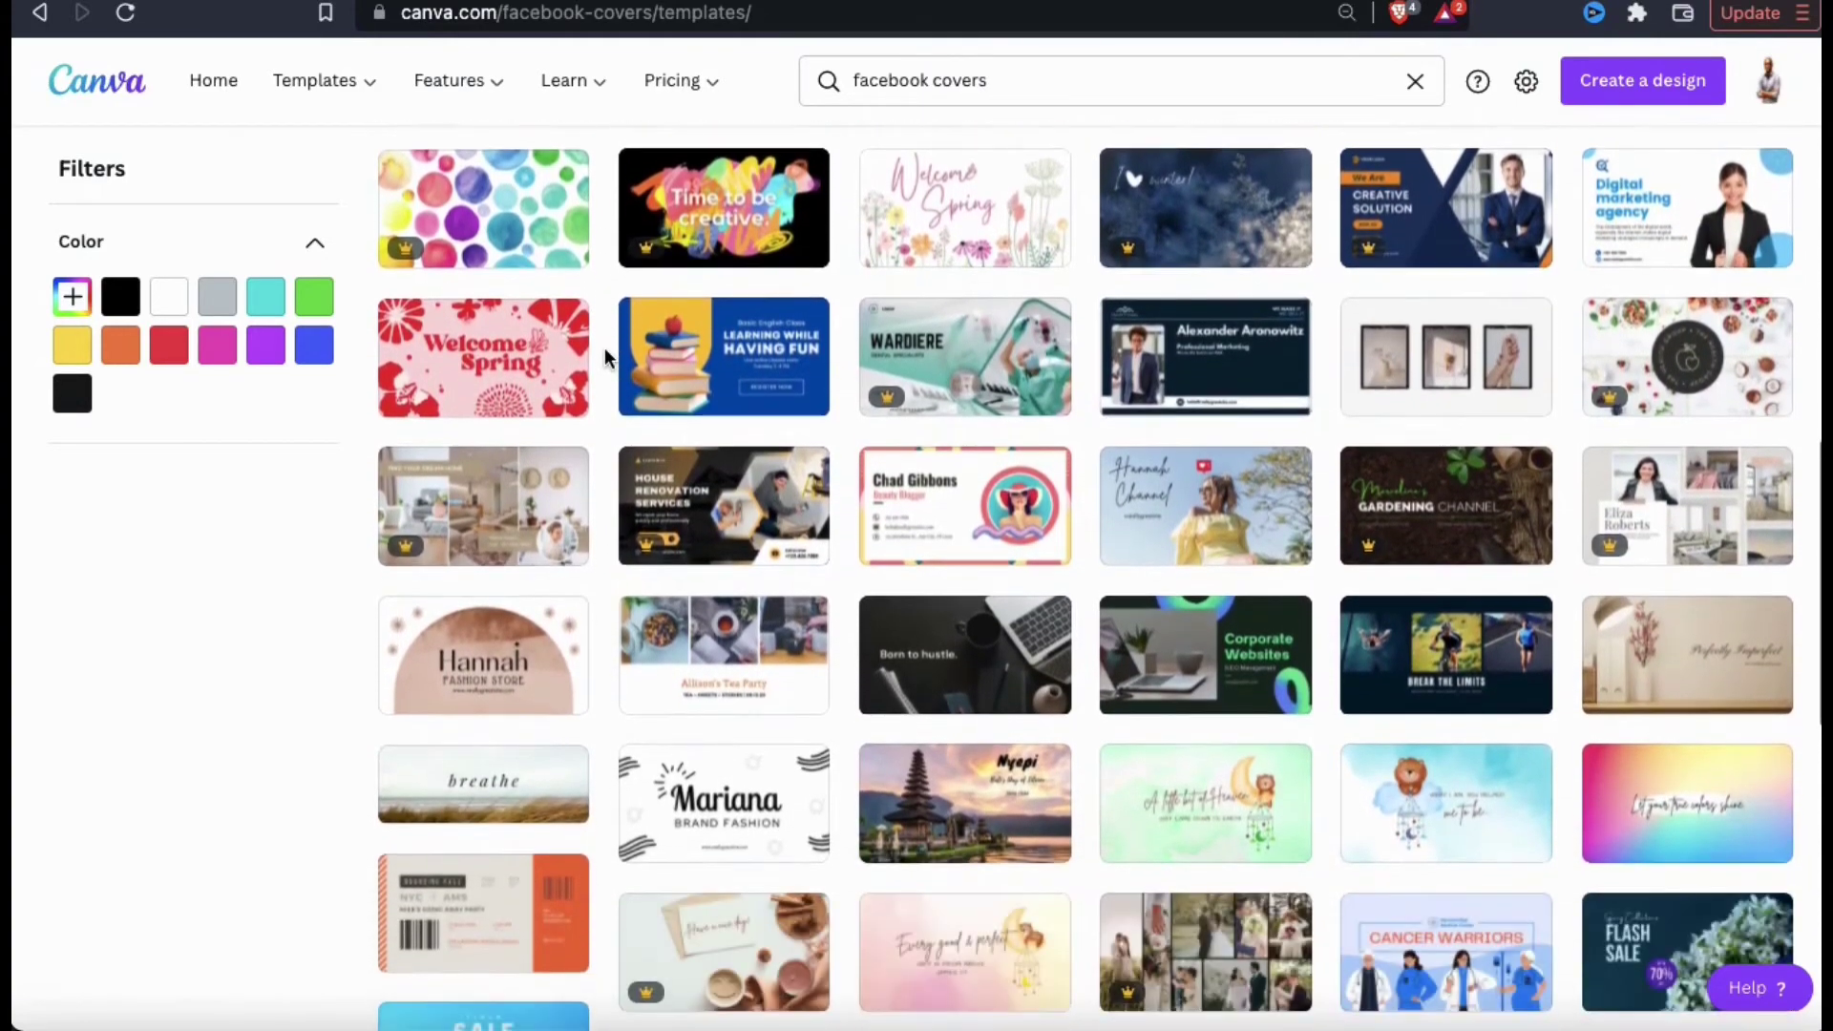
{"action": "scroll", "coordinate": [604, 357], "scroll_direction": "down", "scroll_amount": 1}
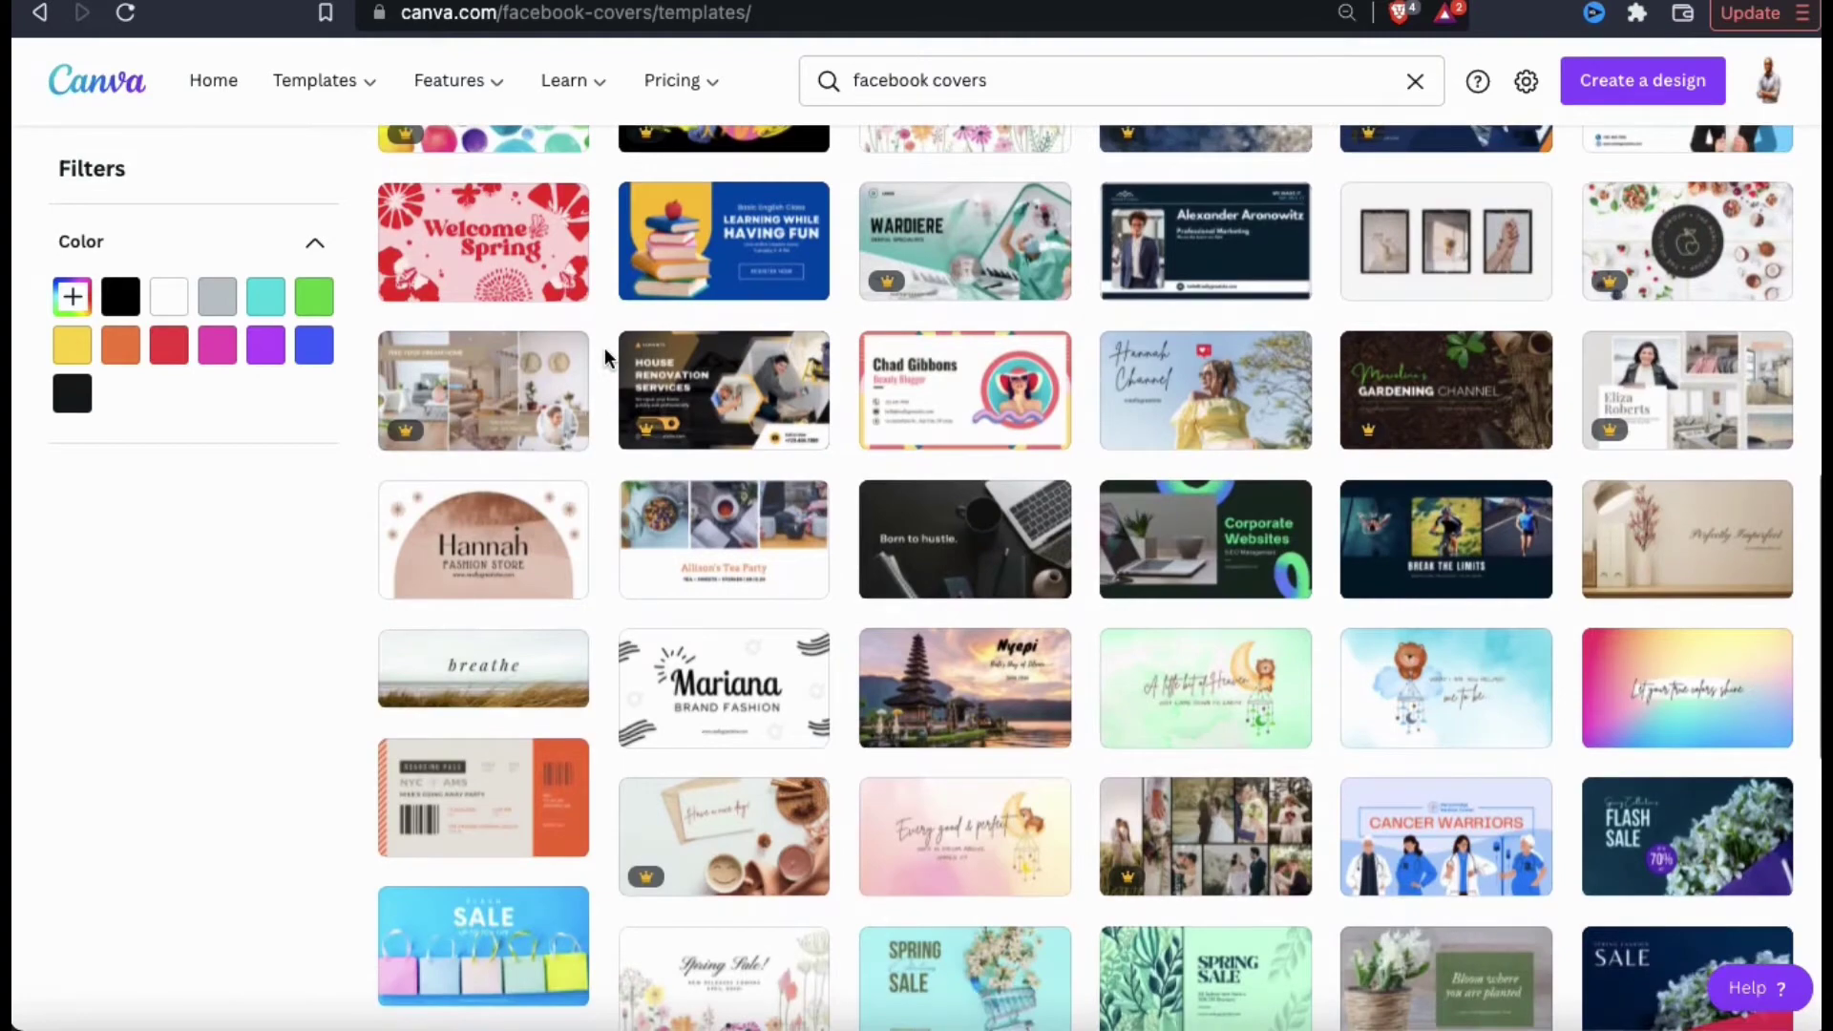
{"action": "scroll", "coordinate": [604, 358], "scroll_direction": "down", "scroll_amount": 2}
{"action": "scroll", "coordinate": [605, 357], "scroll_direction": "down", "scroll_amount": 1}
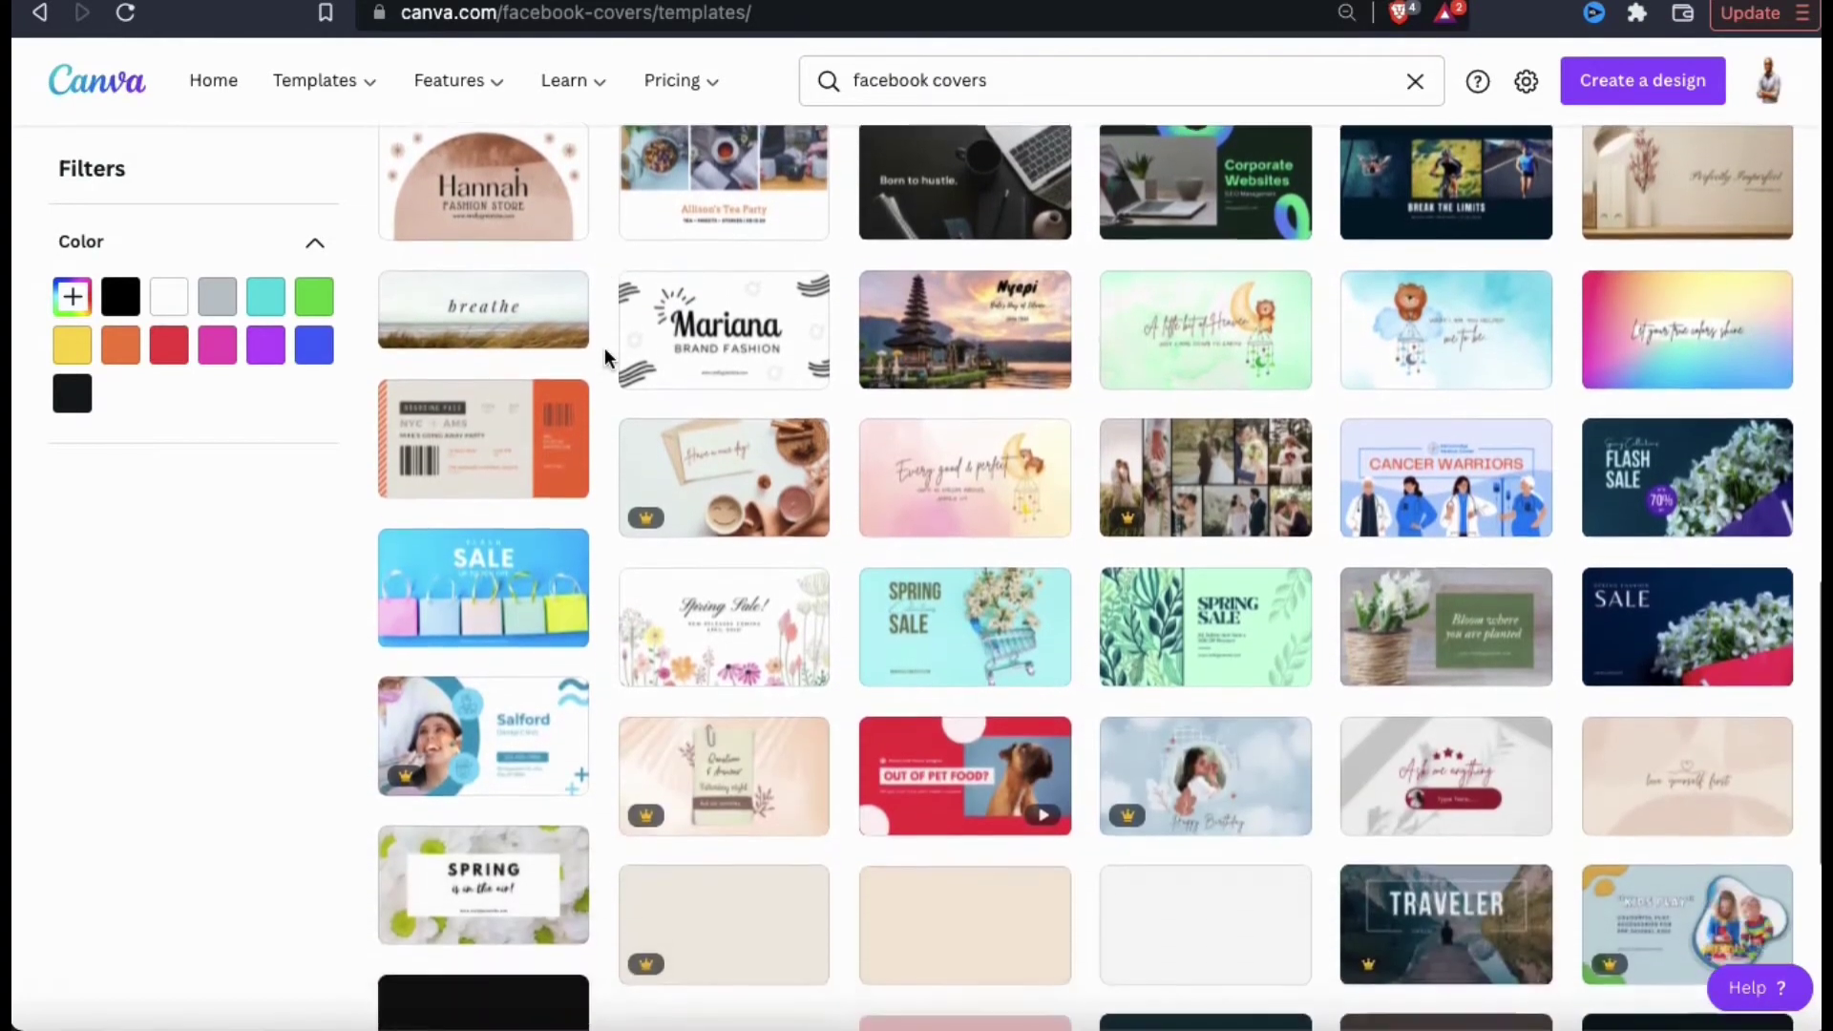
{"action": "scroll", "coordinate": [604, 353], "scroll_direction": "down", "scroll_amount": 3}
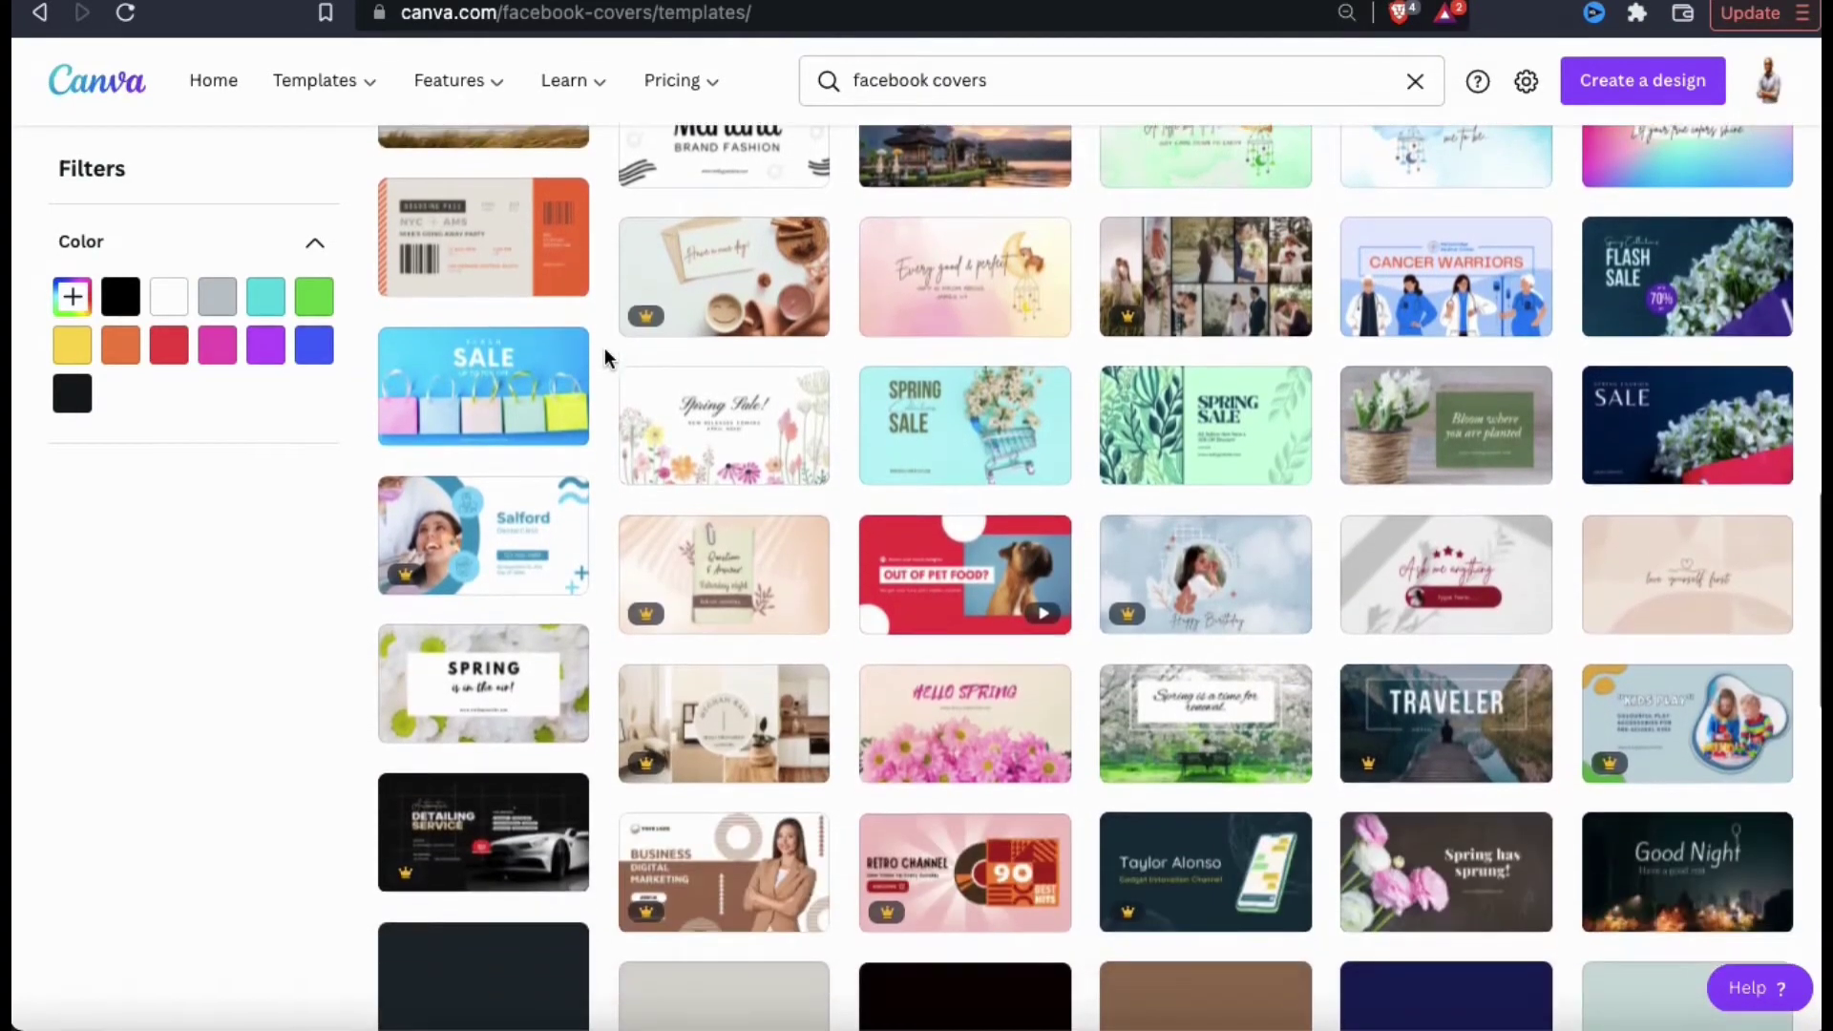
{"action": "scroll", "coordinate": [604, 356], "scroll_direction": "down", "scroll_amount": 3}
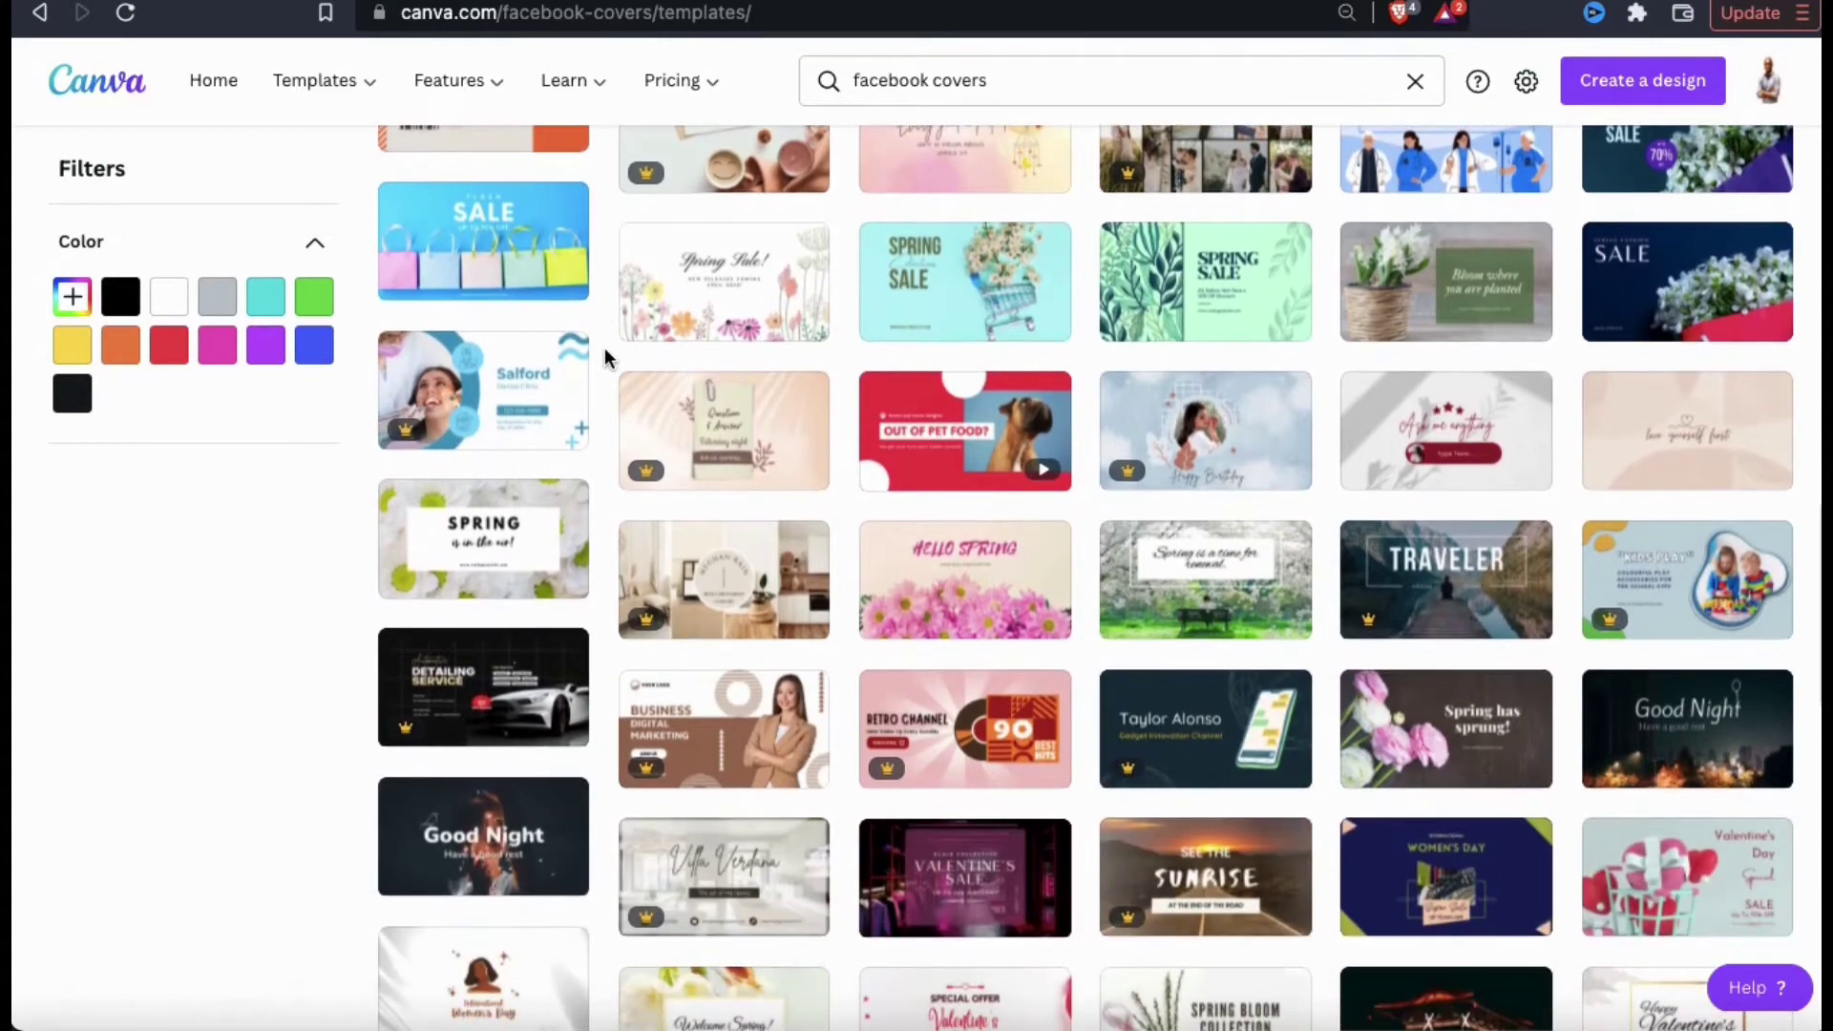
{"action": "scroll", "coordinate": [604, 356], "scroll_direction": "down", "scroll_amount": 1}
{"action": "scroll", "coordinate": [604, 356], "scroll_direction": "down", "scroll_amount": 1}
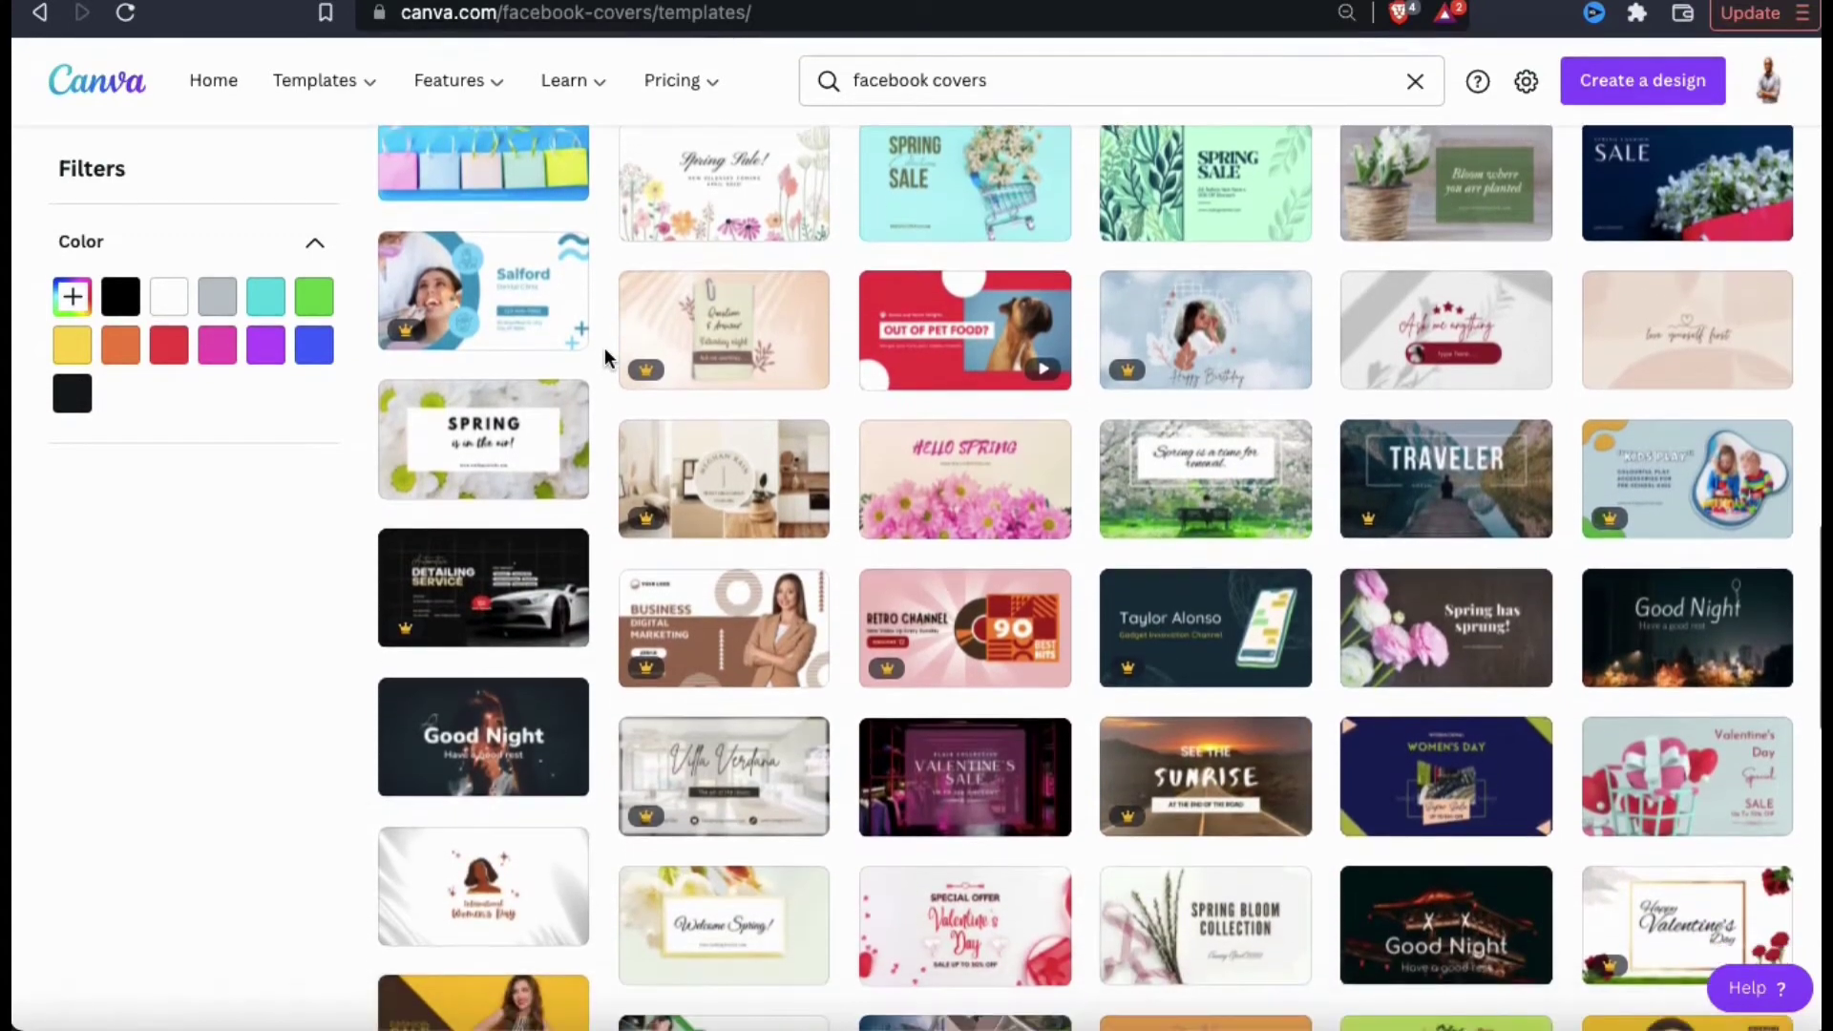
{"action": "scroll", "coordinate": [604, 348], "scroll_direction": "down", "scroll_amount": 10}
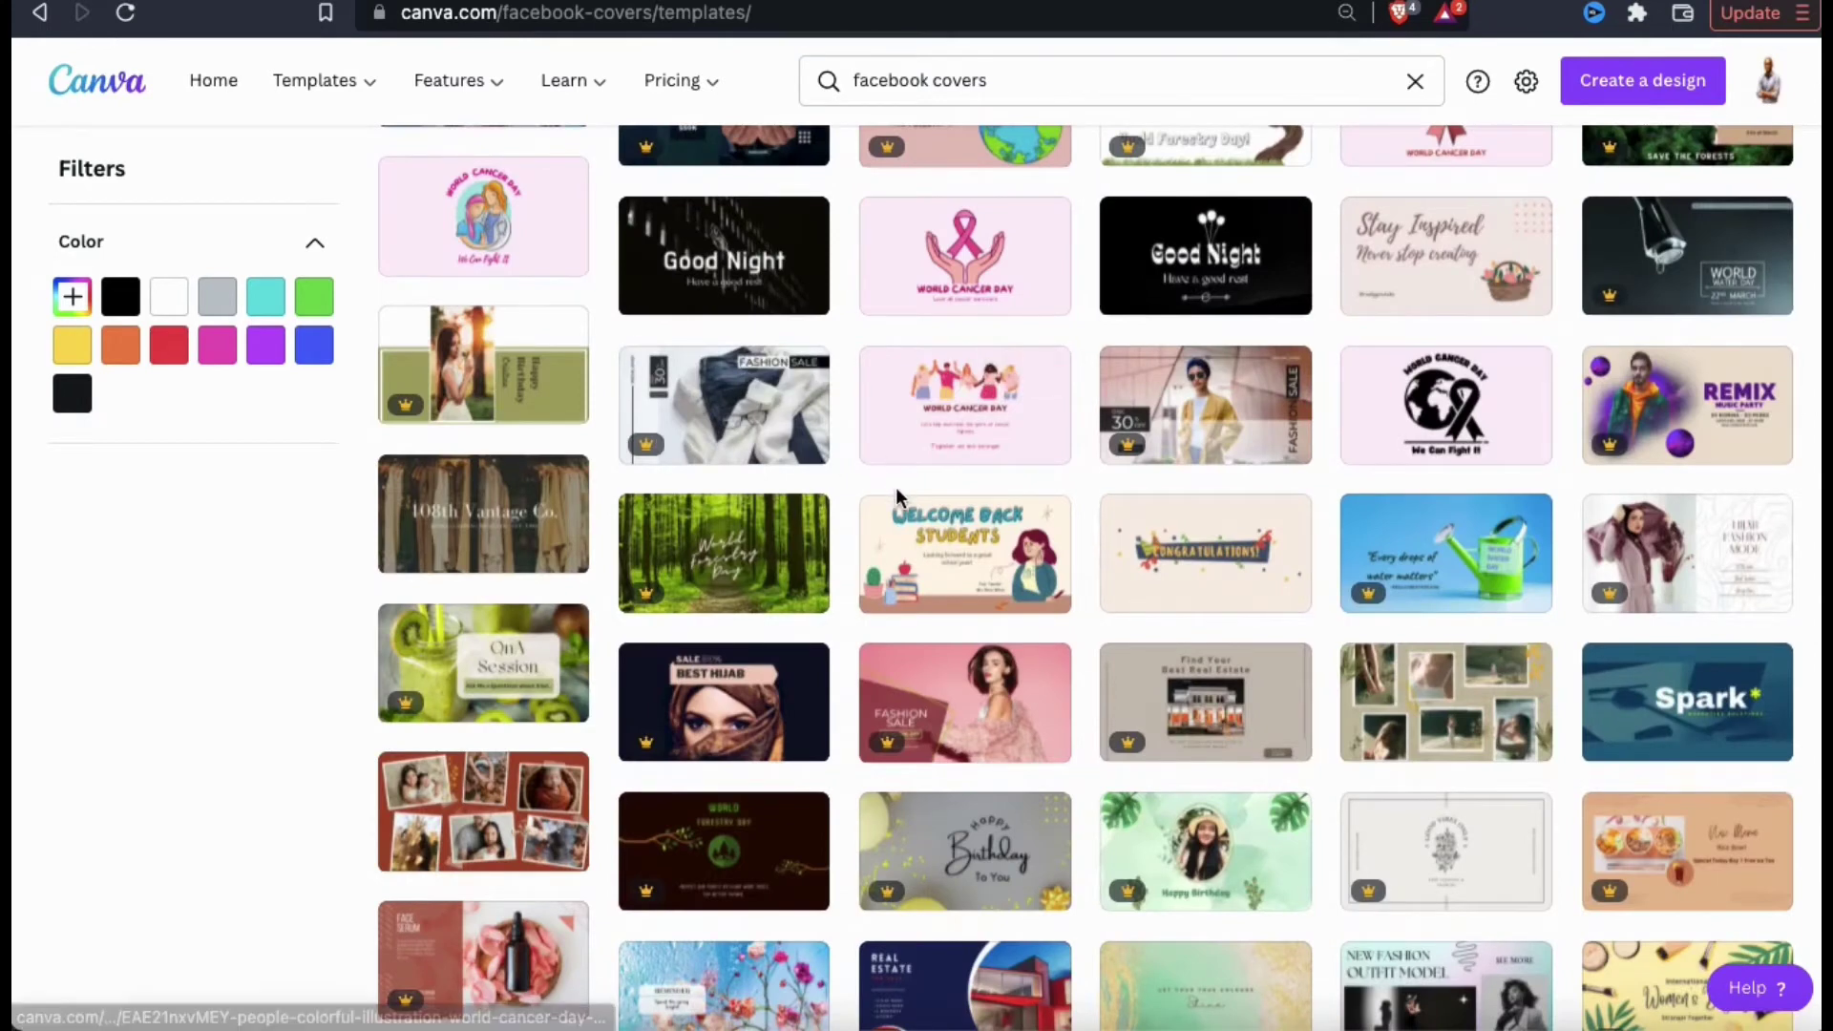
{"action": "left_click", "coordinate": [968, 592]}
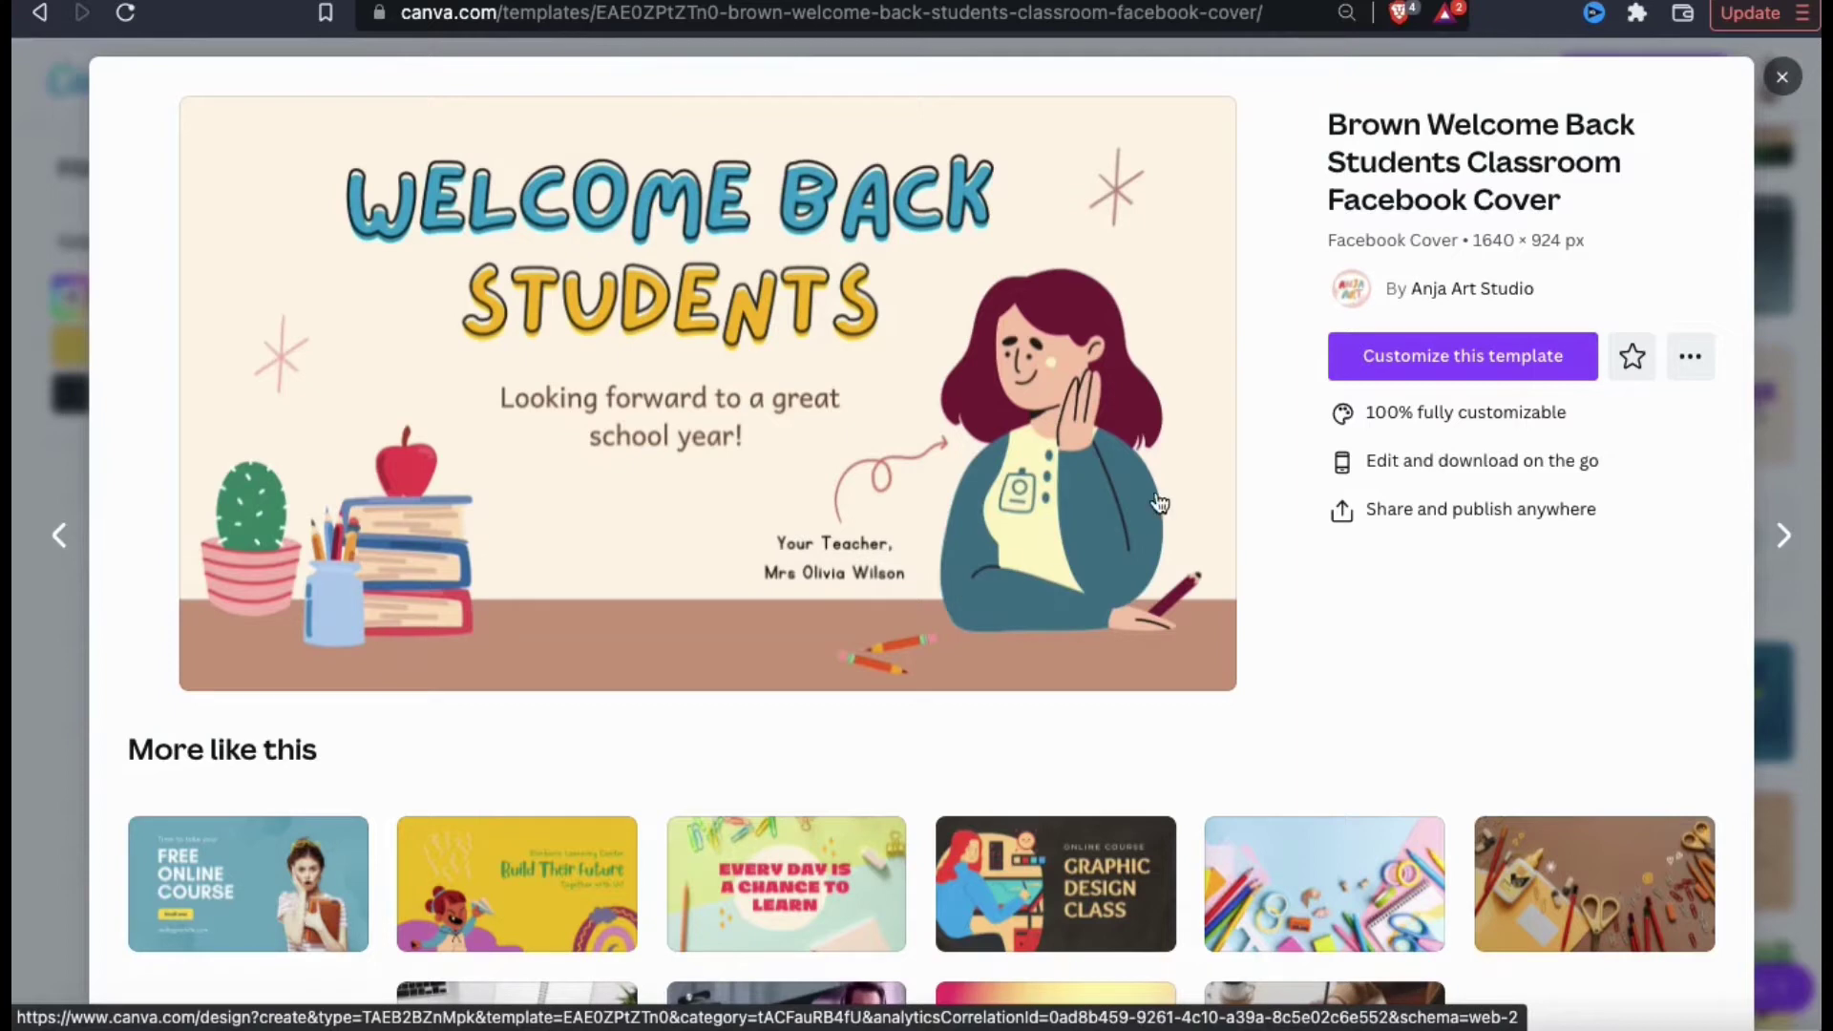
{"action": "left_click", "coordinate": [1459, 372]}
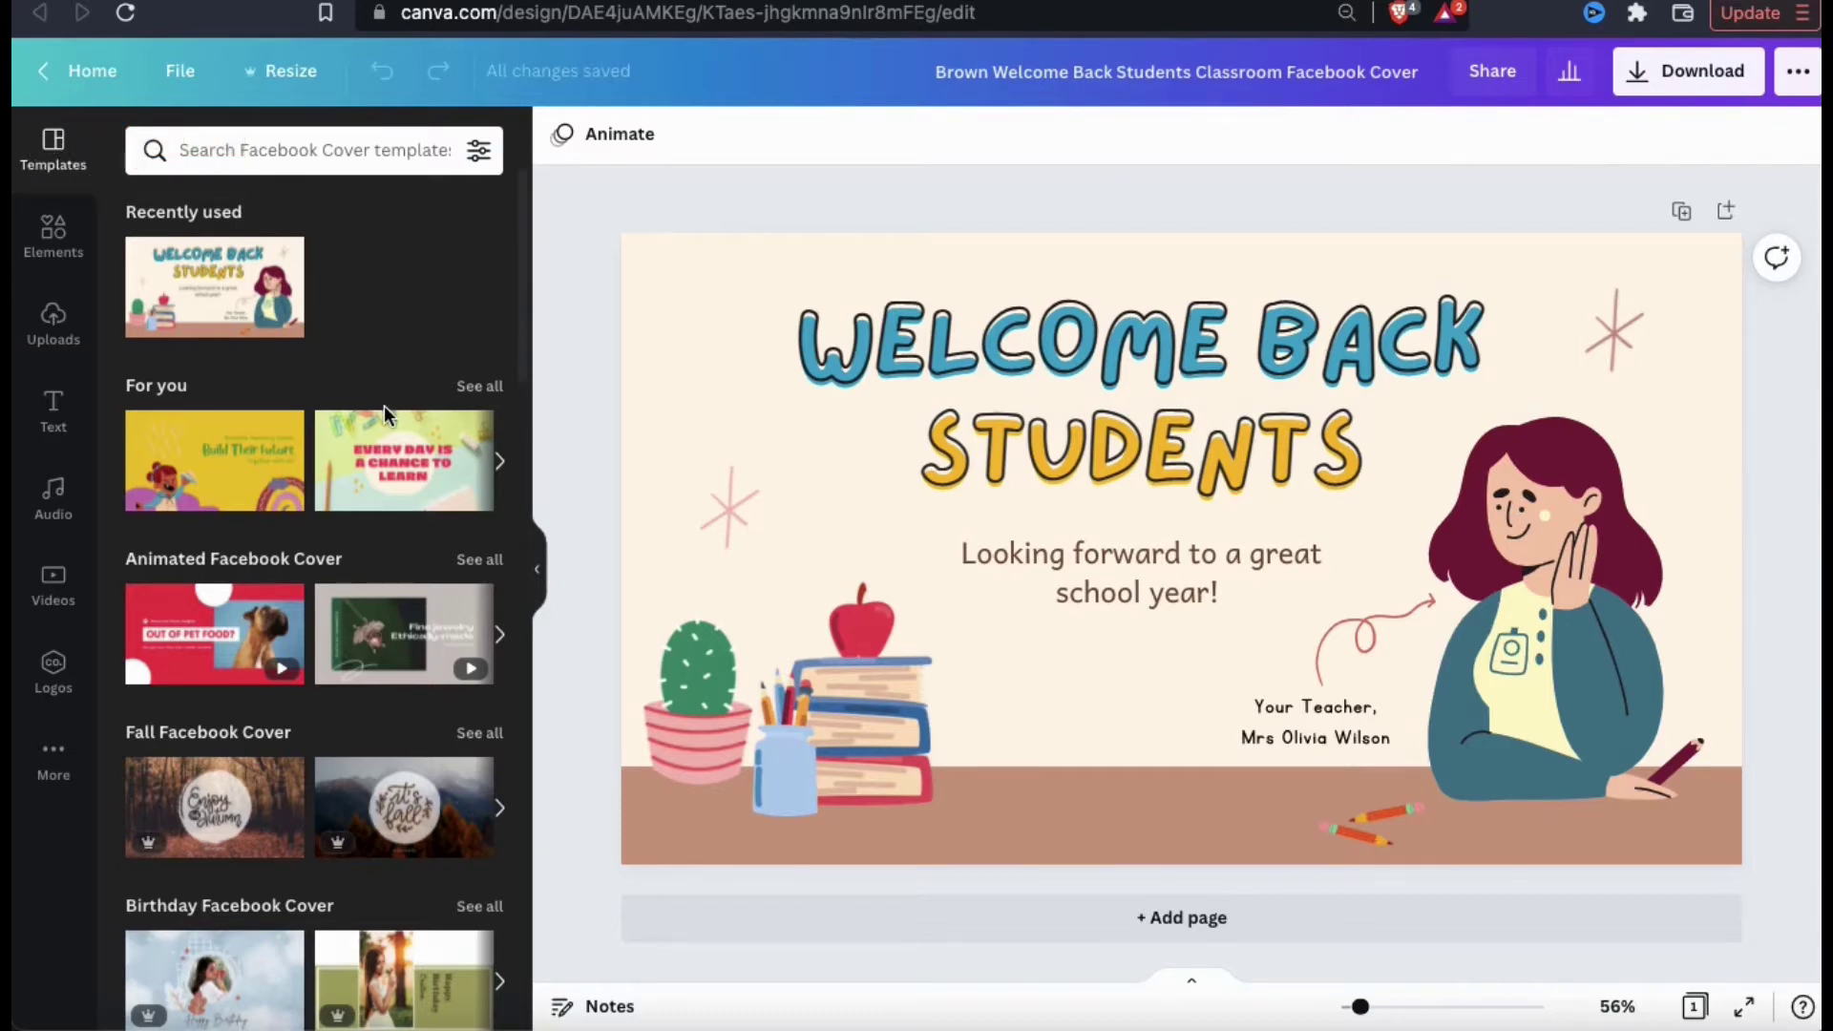
Scroll through the Templates side panel and select the teacher illustration.
{"action": "scroll", "coordinate": [384, 408], "scroll_direction": "down", "scroll_amount": 5}
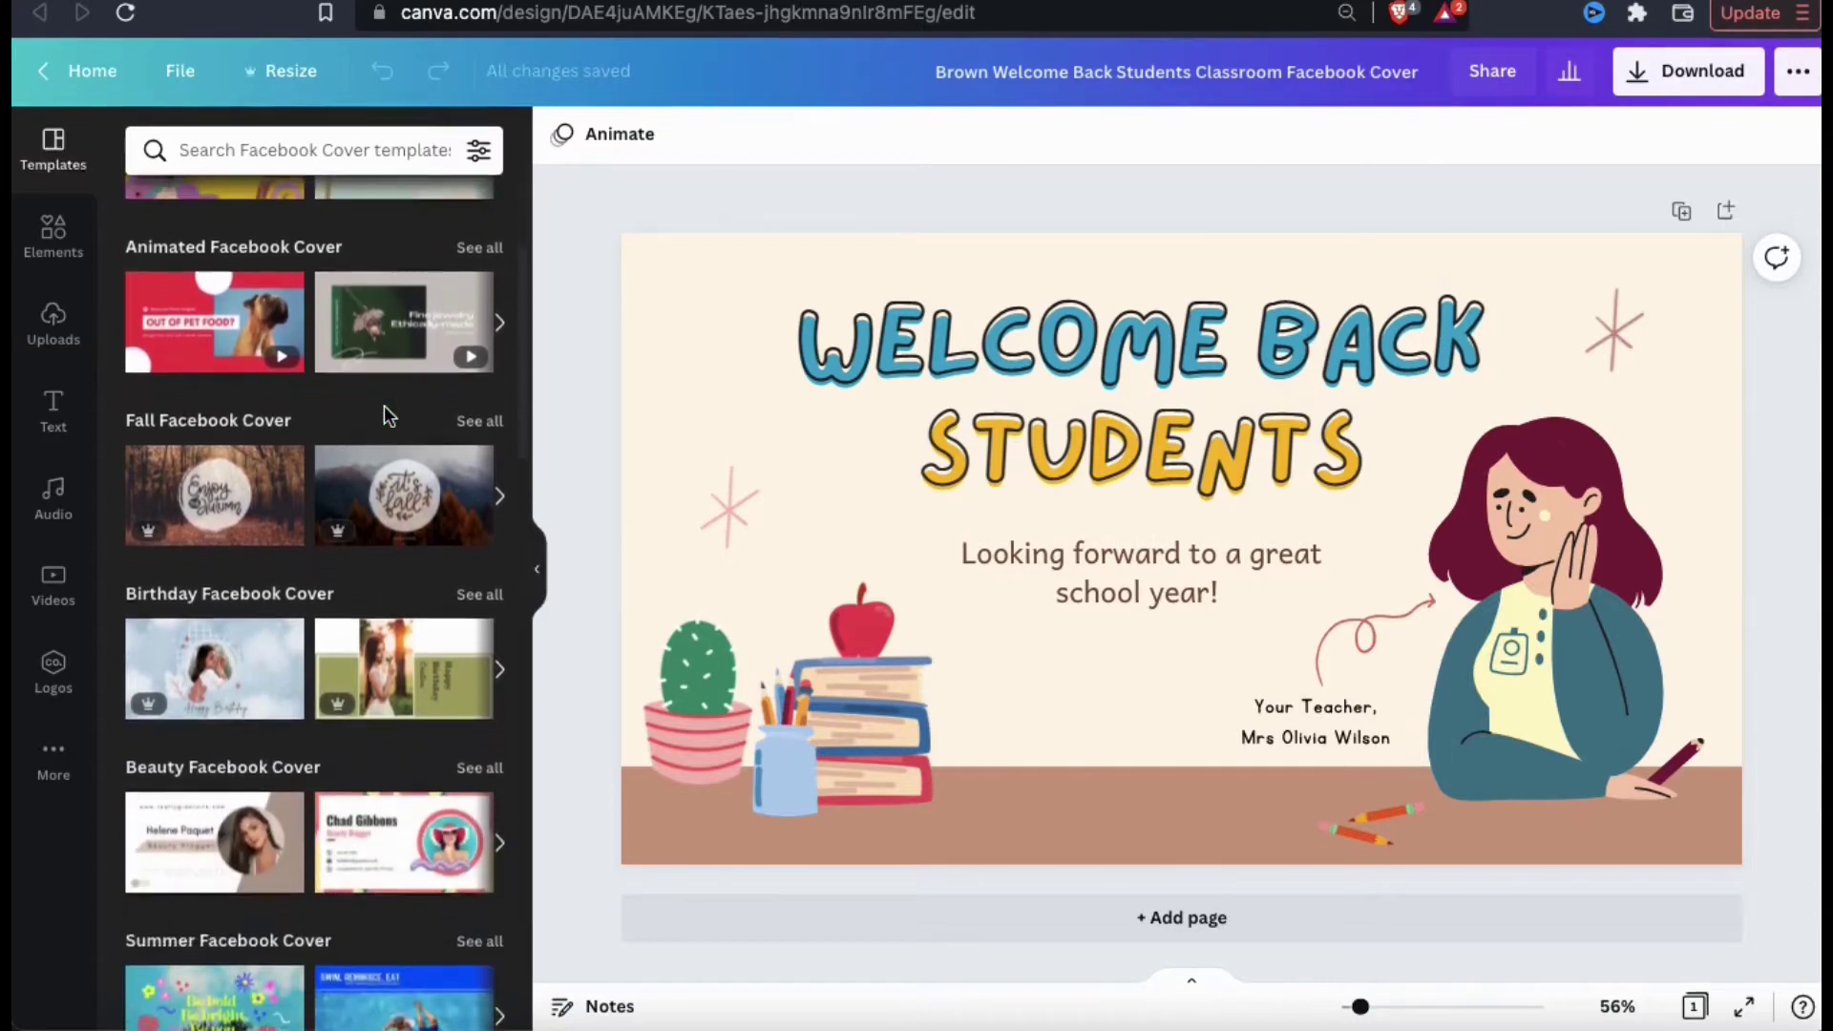
{"action": "scroll", "coordinate": [386, 412], "scroll_direction": "down", "scroll_amount": 6}
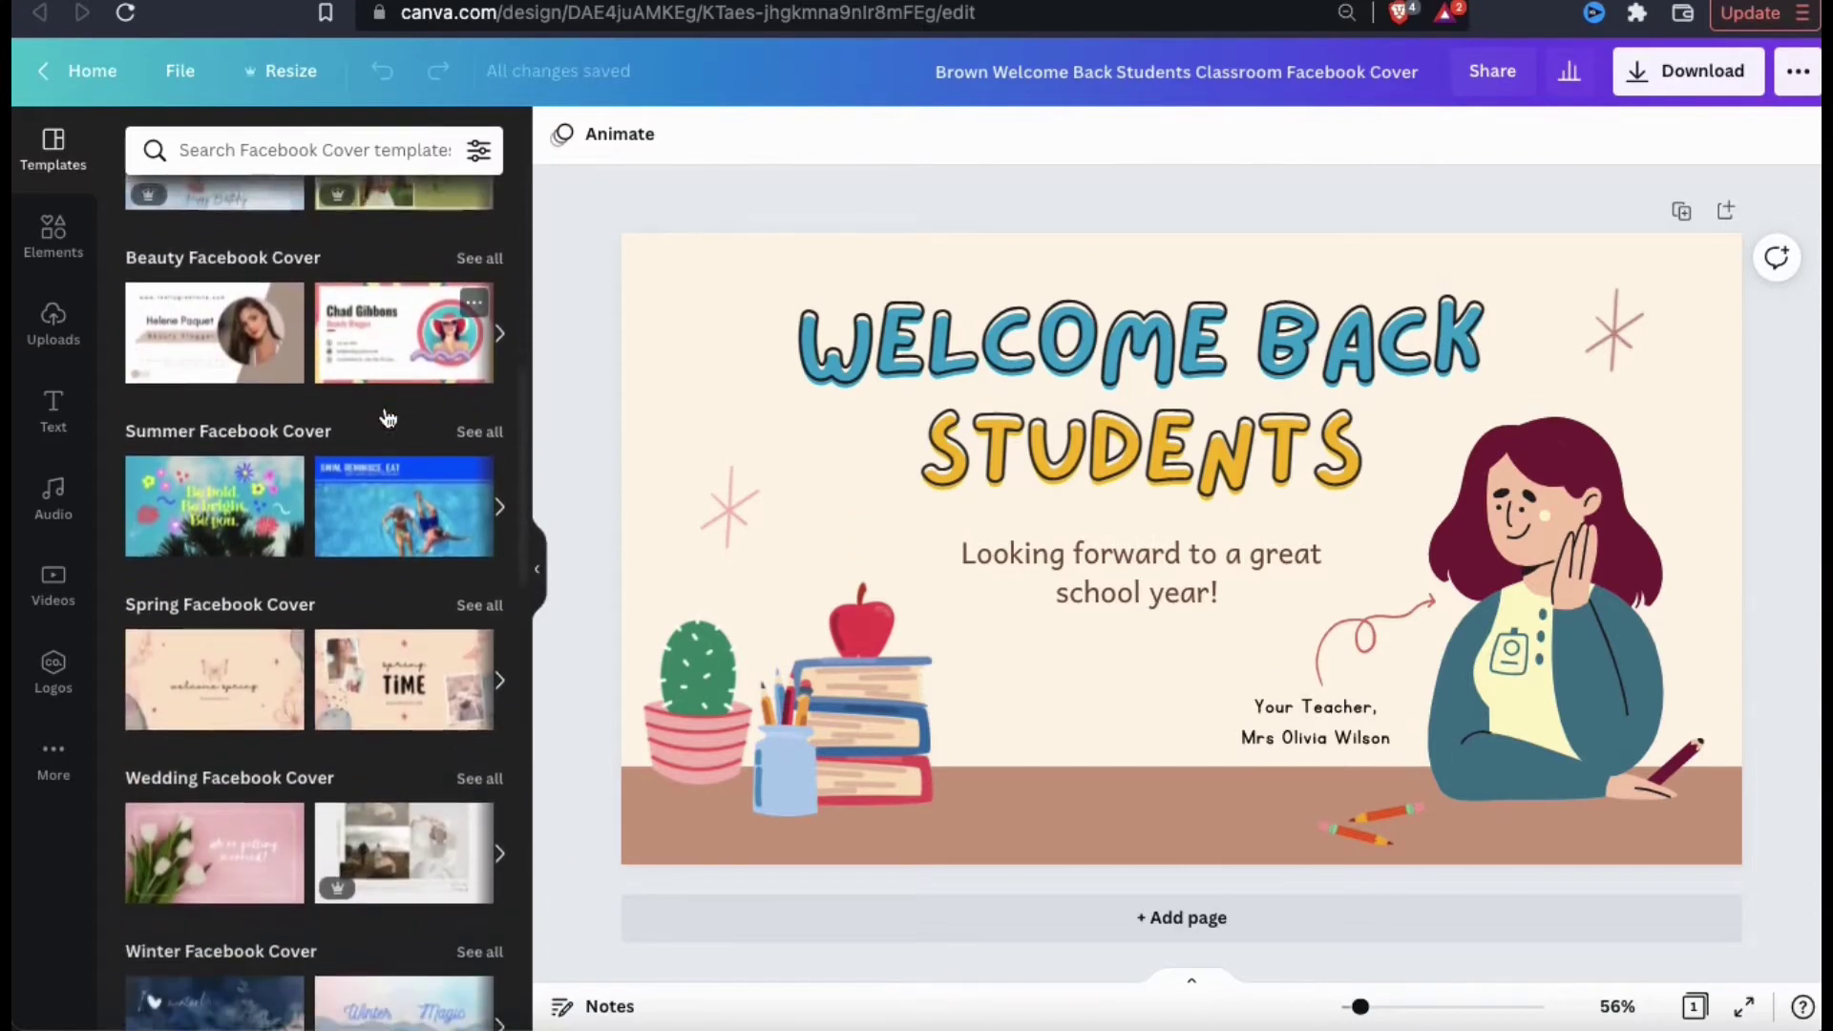
{"action": "scroll", "coordinate": [387, 416], "scroll_direction": "down", "scroll_amount": 8}
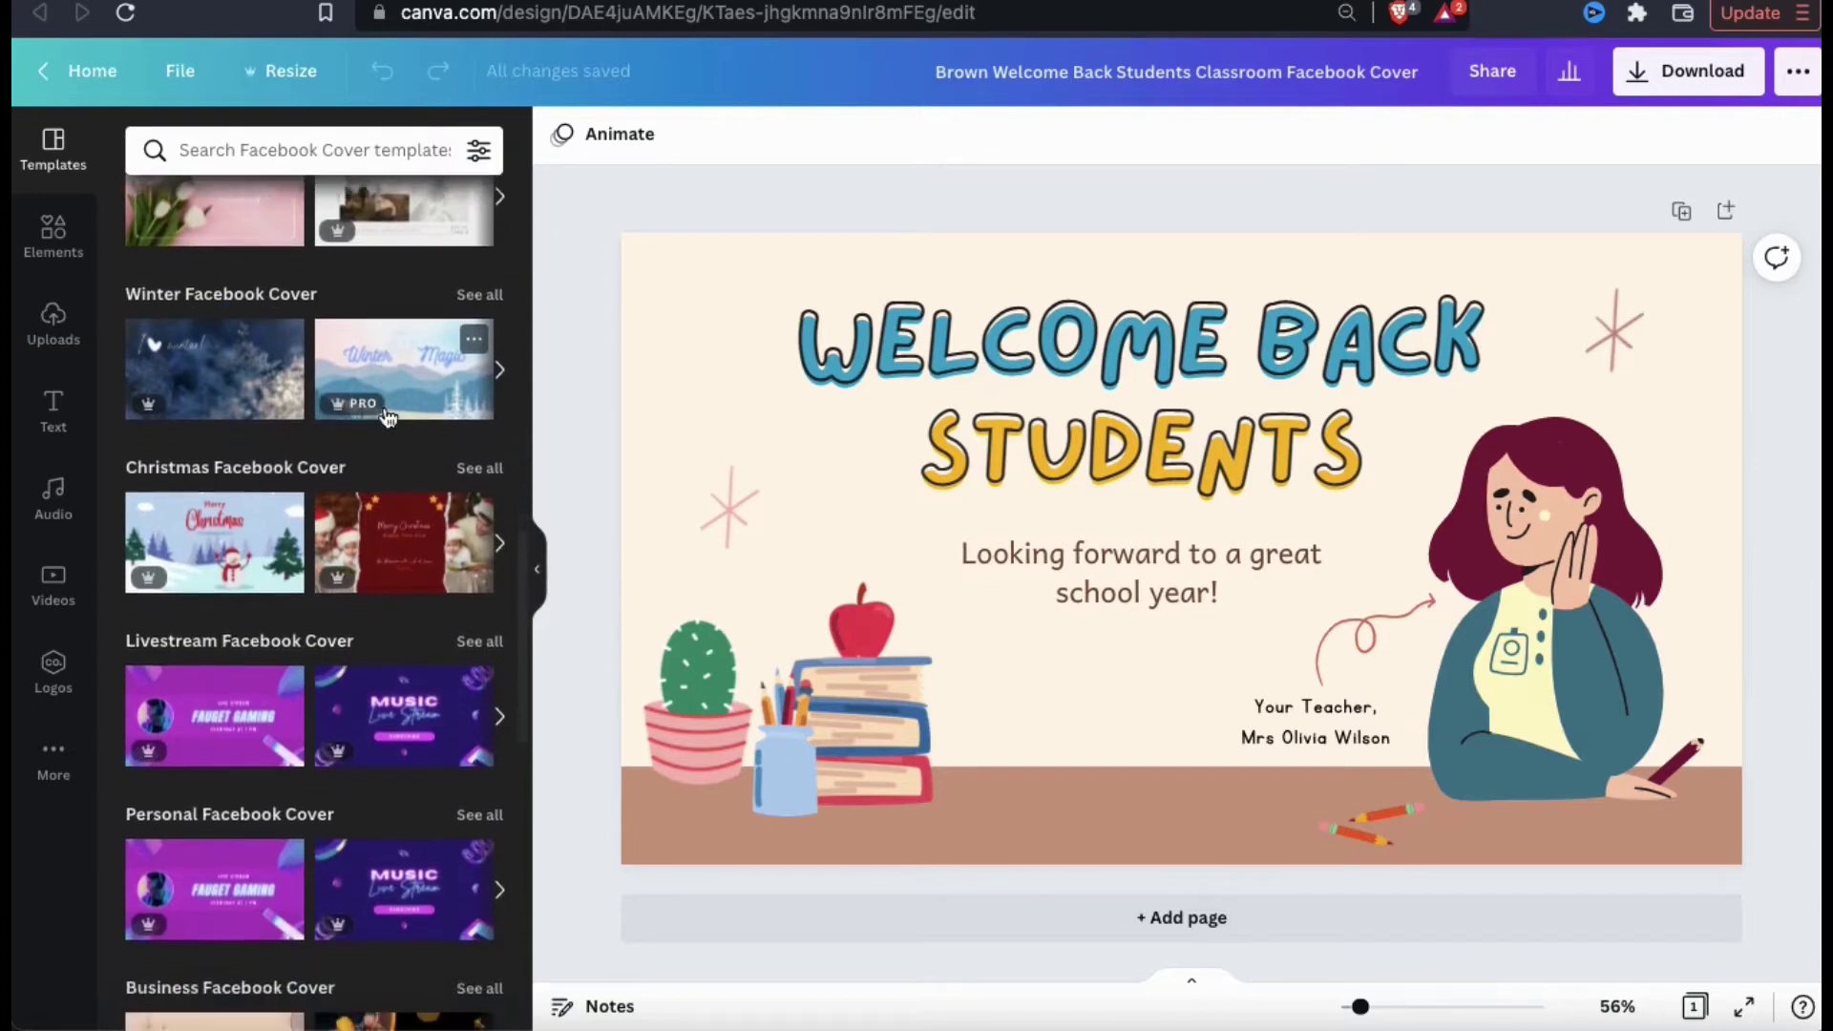
{"action": "scroll", "coordinate": [386, 416], "scroll_direction": "up", "scroll_amount": 18}
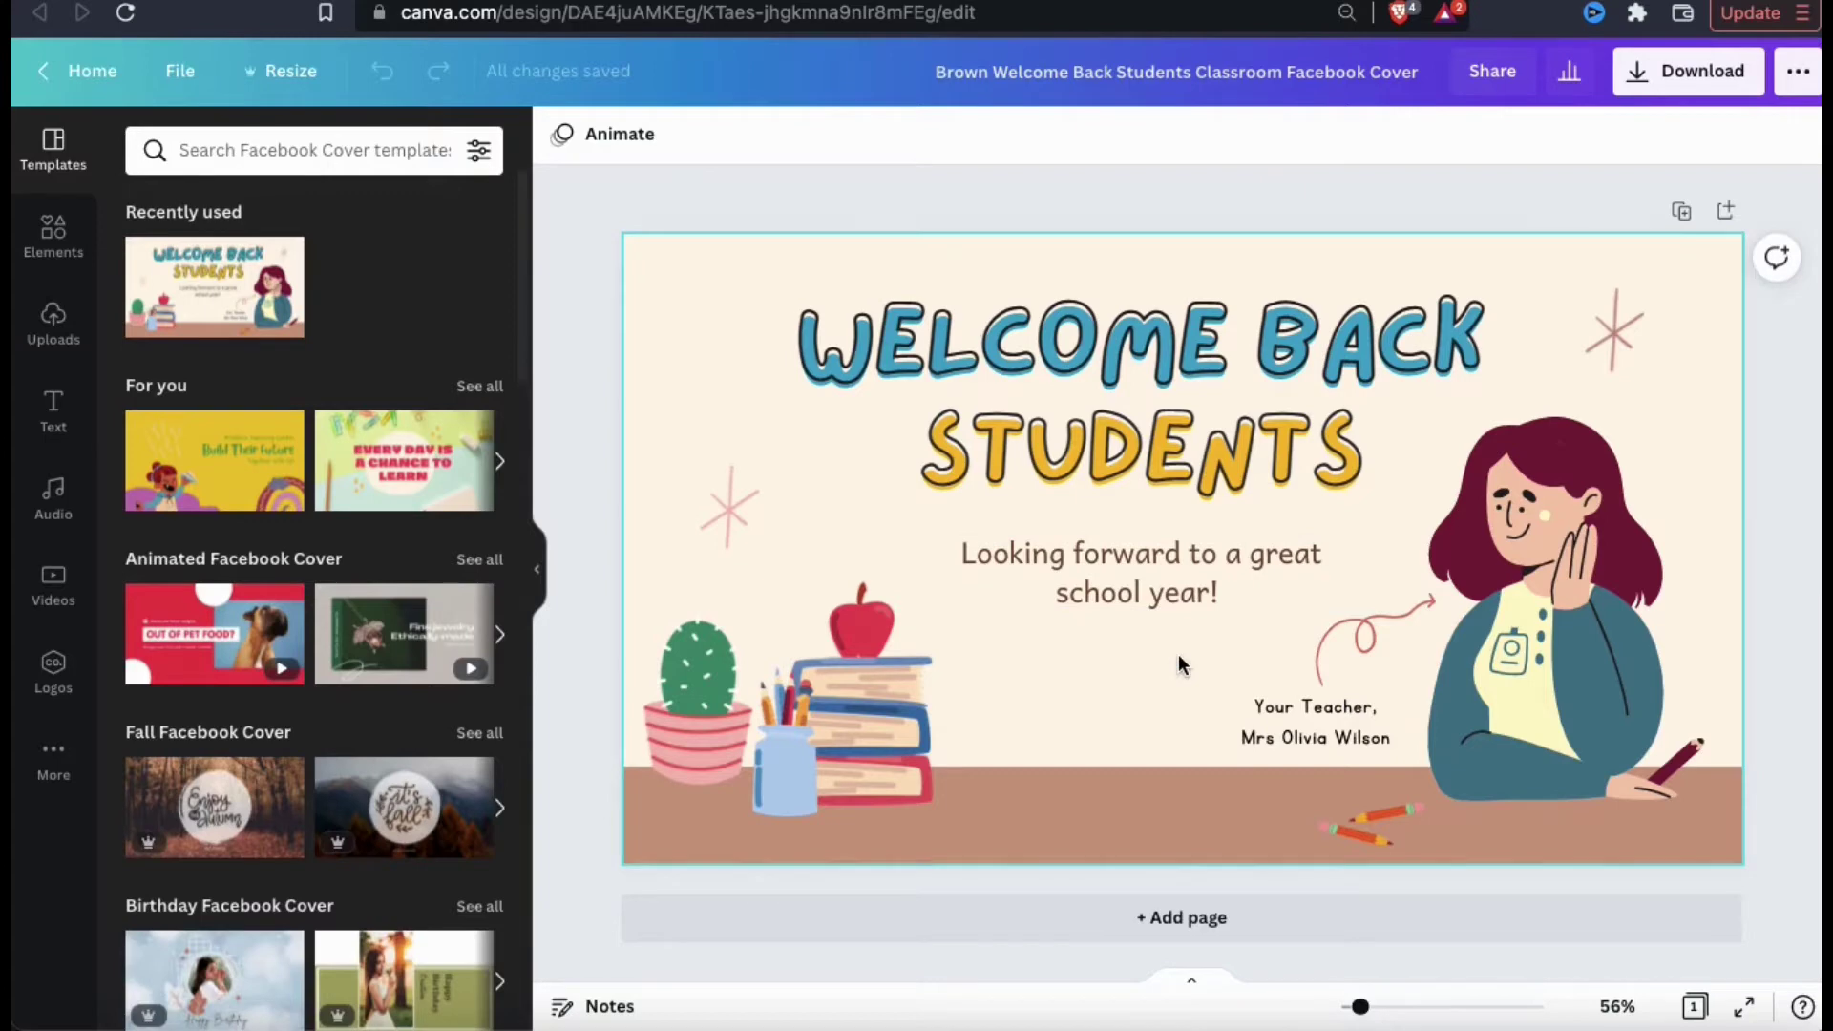
{"action": "left_click", "coordinate": [1539, 597]}
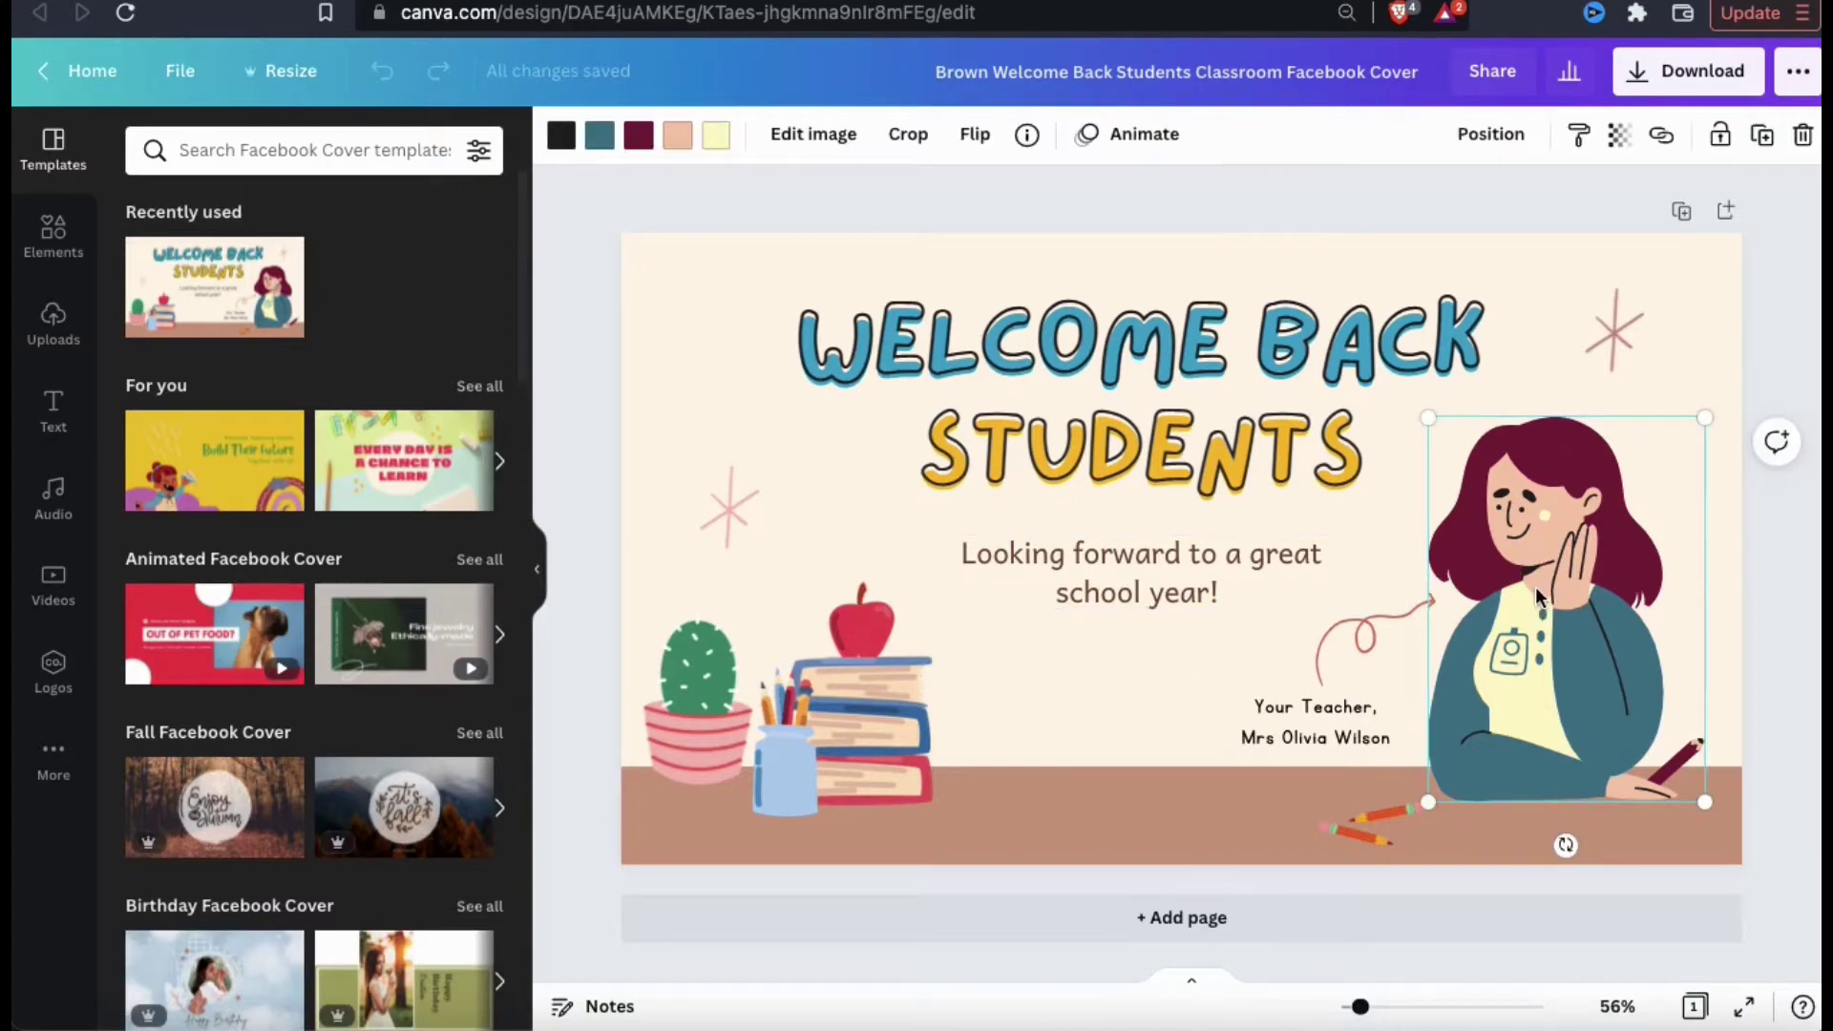
Delete the teacher, books-and-apple, cactus pot and pencils illustrations from the cover.
{"action": "key", "text": "Delete"}
{"action": "left_click", "coordinate": [1136, 587]}
{"action": "left_click", "coordinate": [852, 705]}
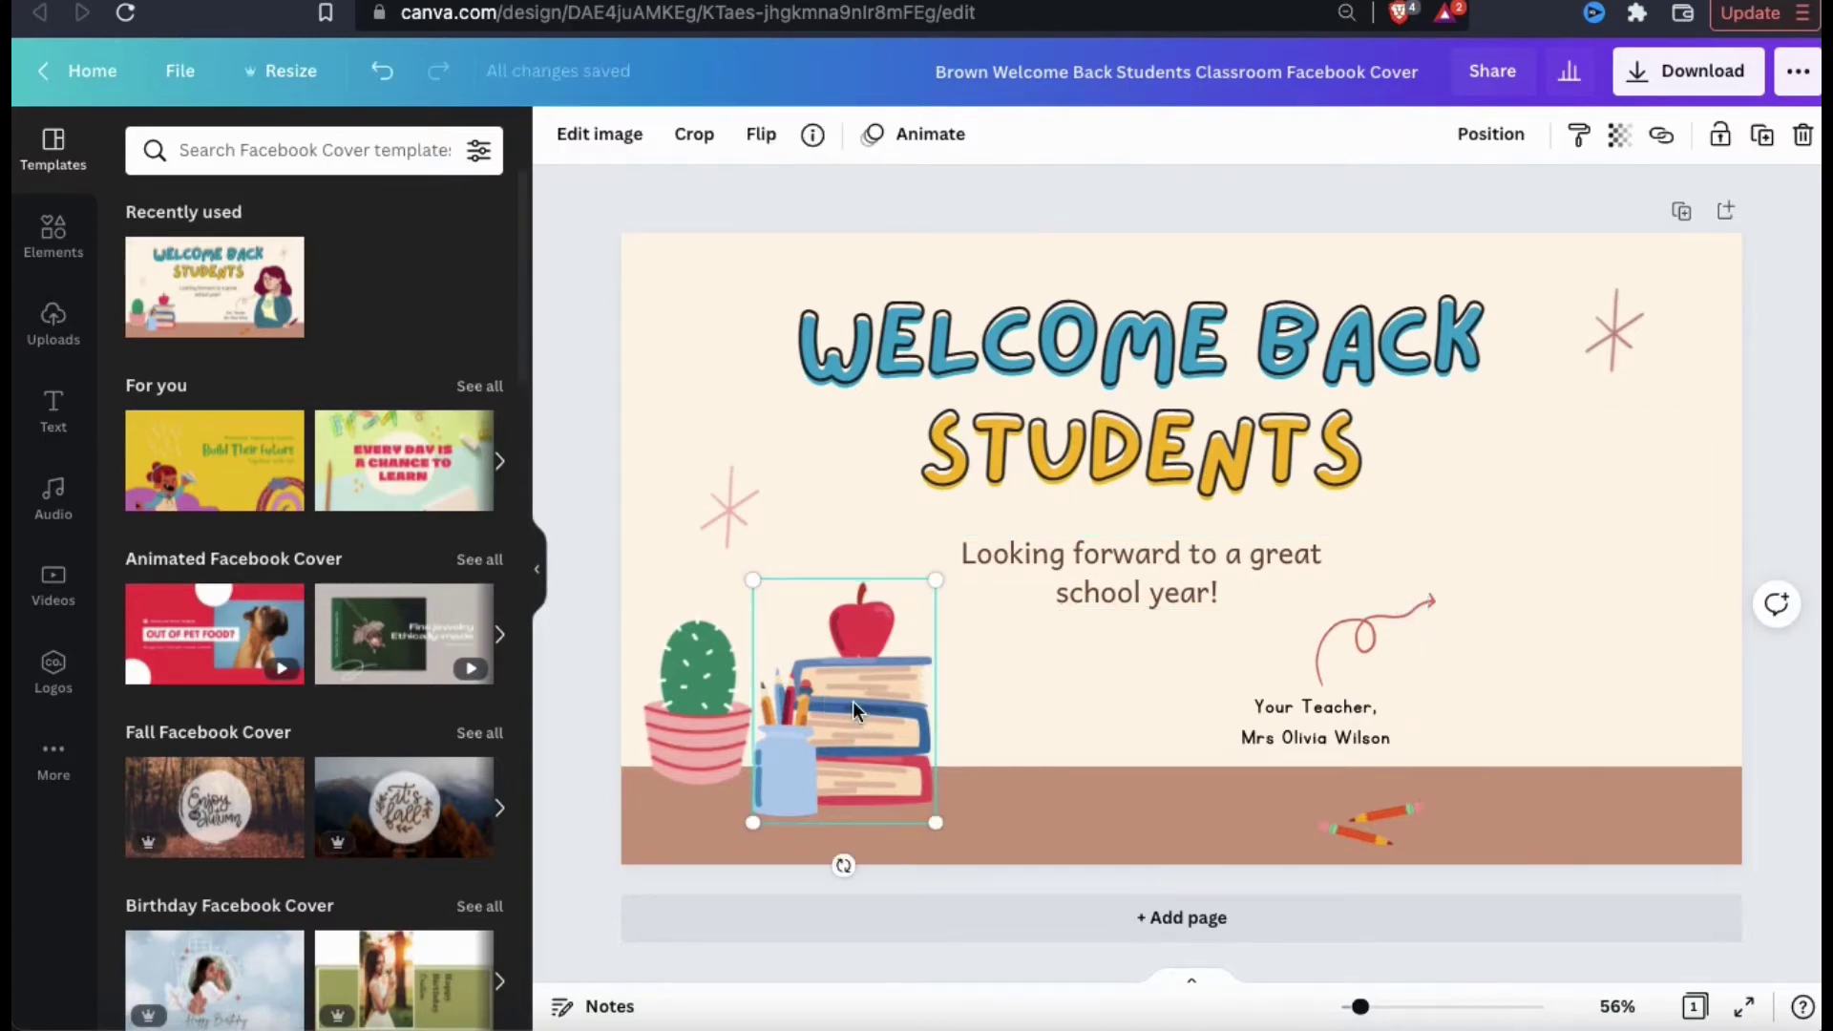
{"action": "key", "text": "Delete"}
{"action": "left_click", "coordinate": [701, 674]}
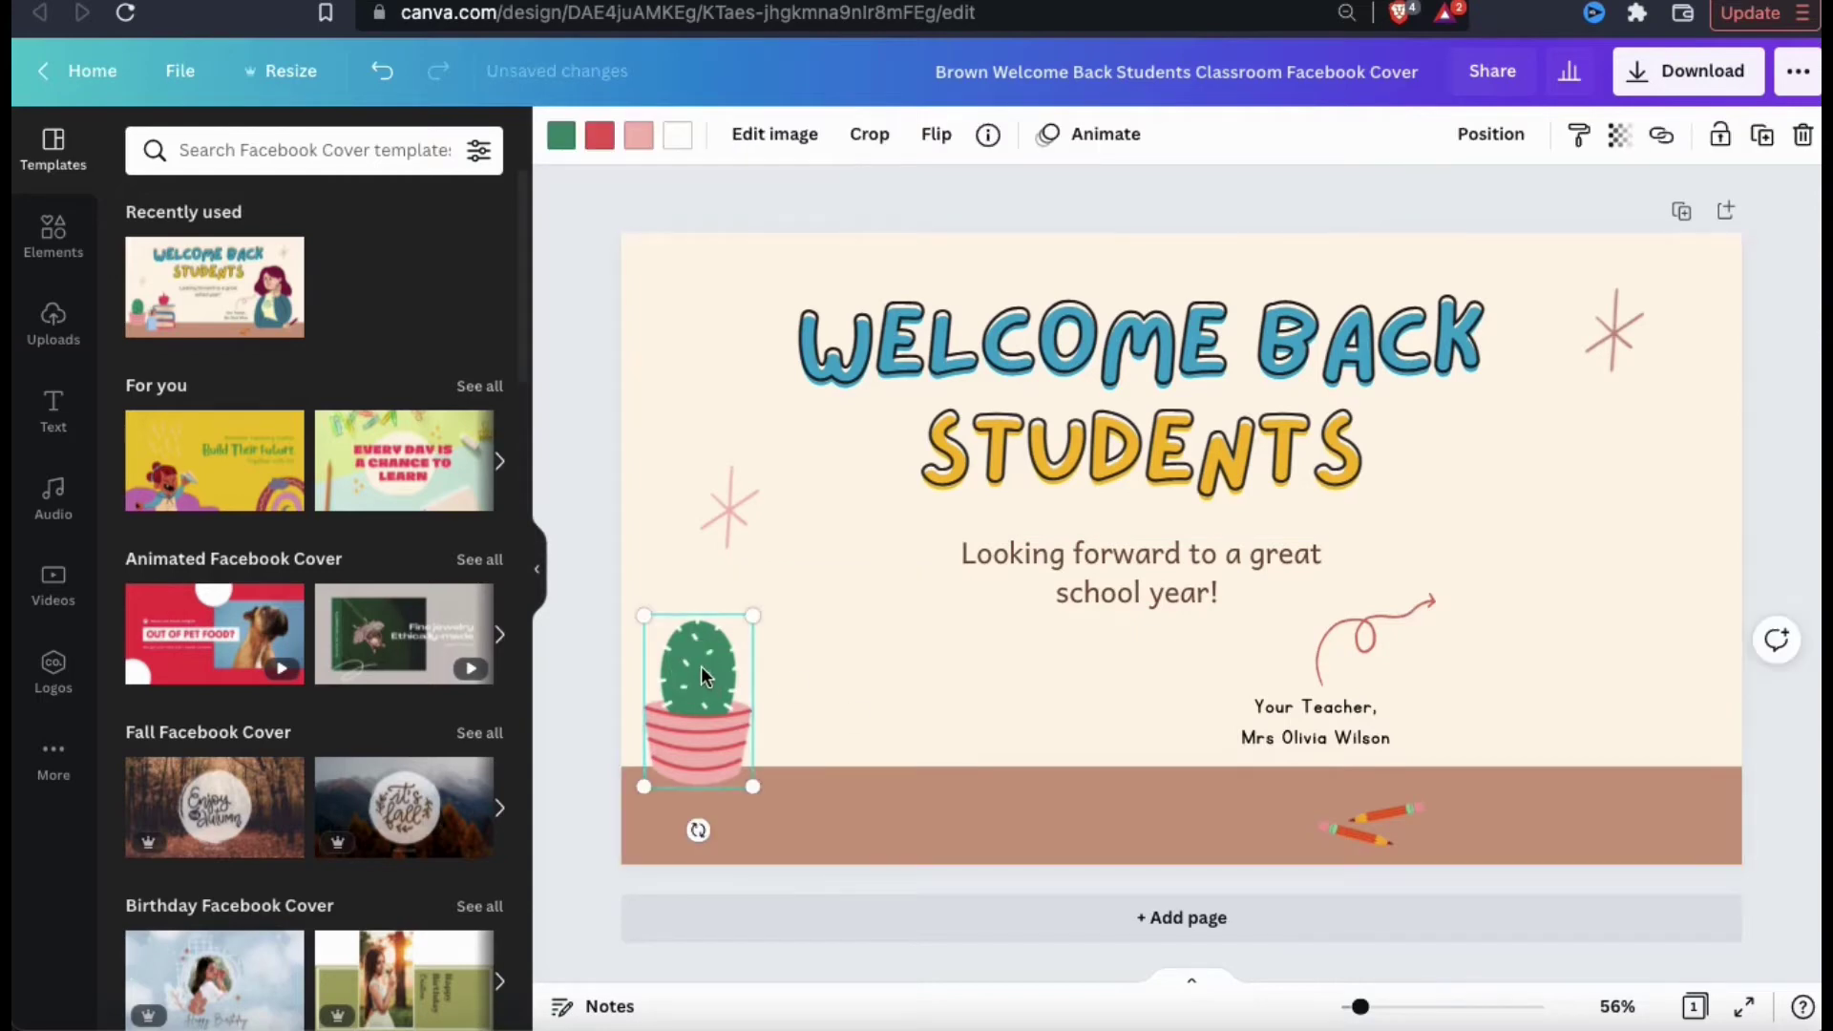
{"action": "key", "text": "Delete"}
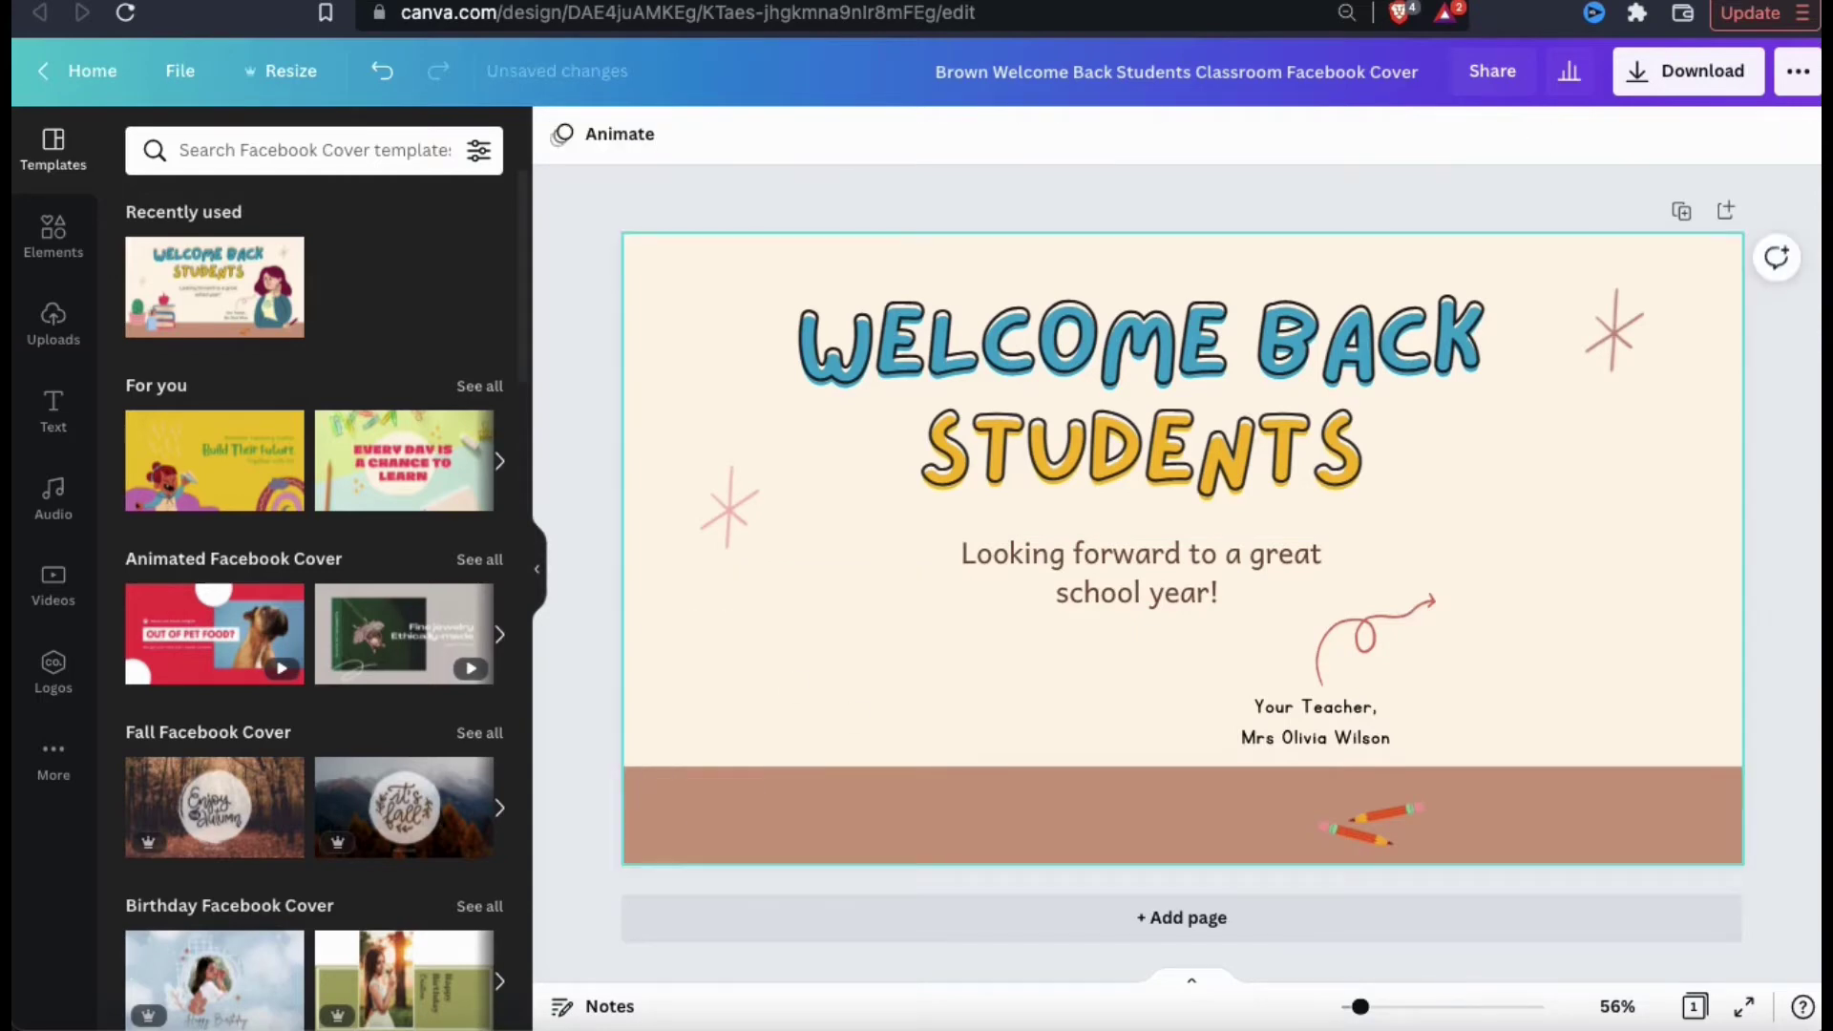
{"action": "left_click", "coordinate": [1374, 819]}
{"action": "key", "text": "Delete"}
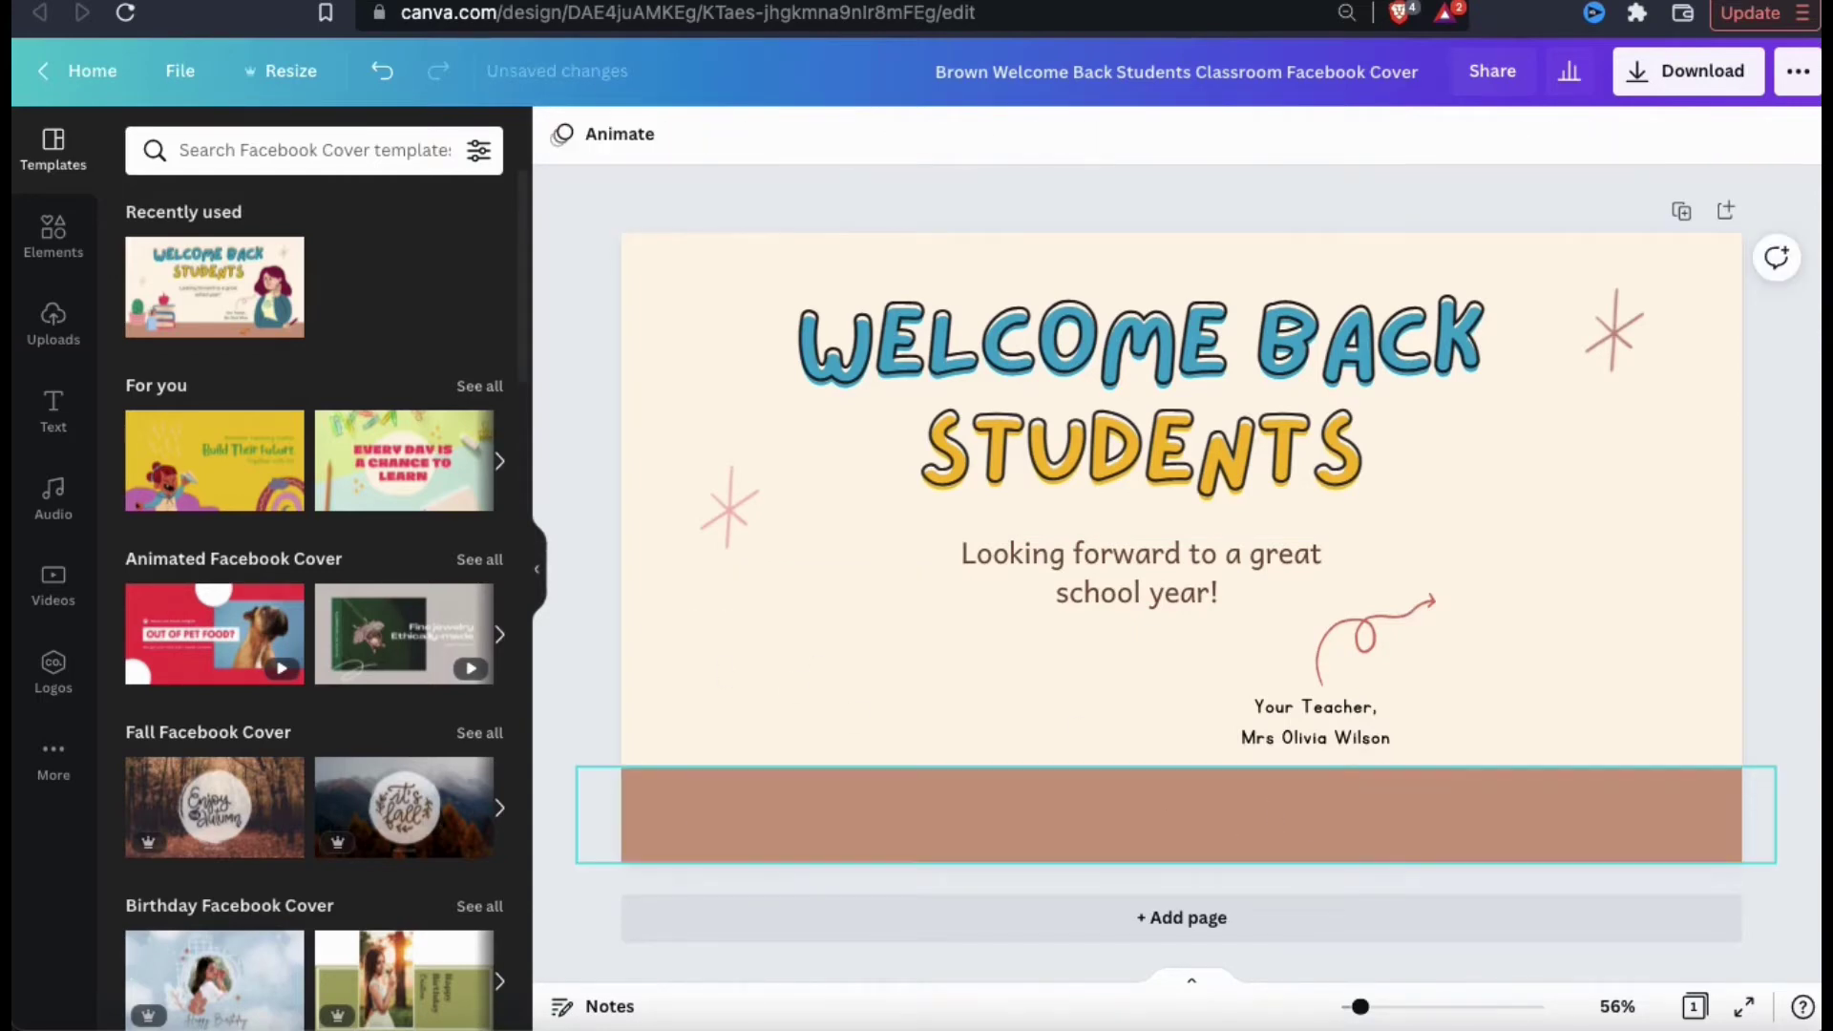
{"action": "left_click", "coordinate": [1457, 670]}
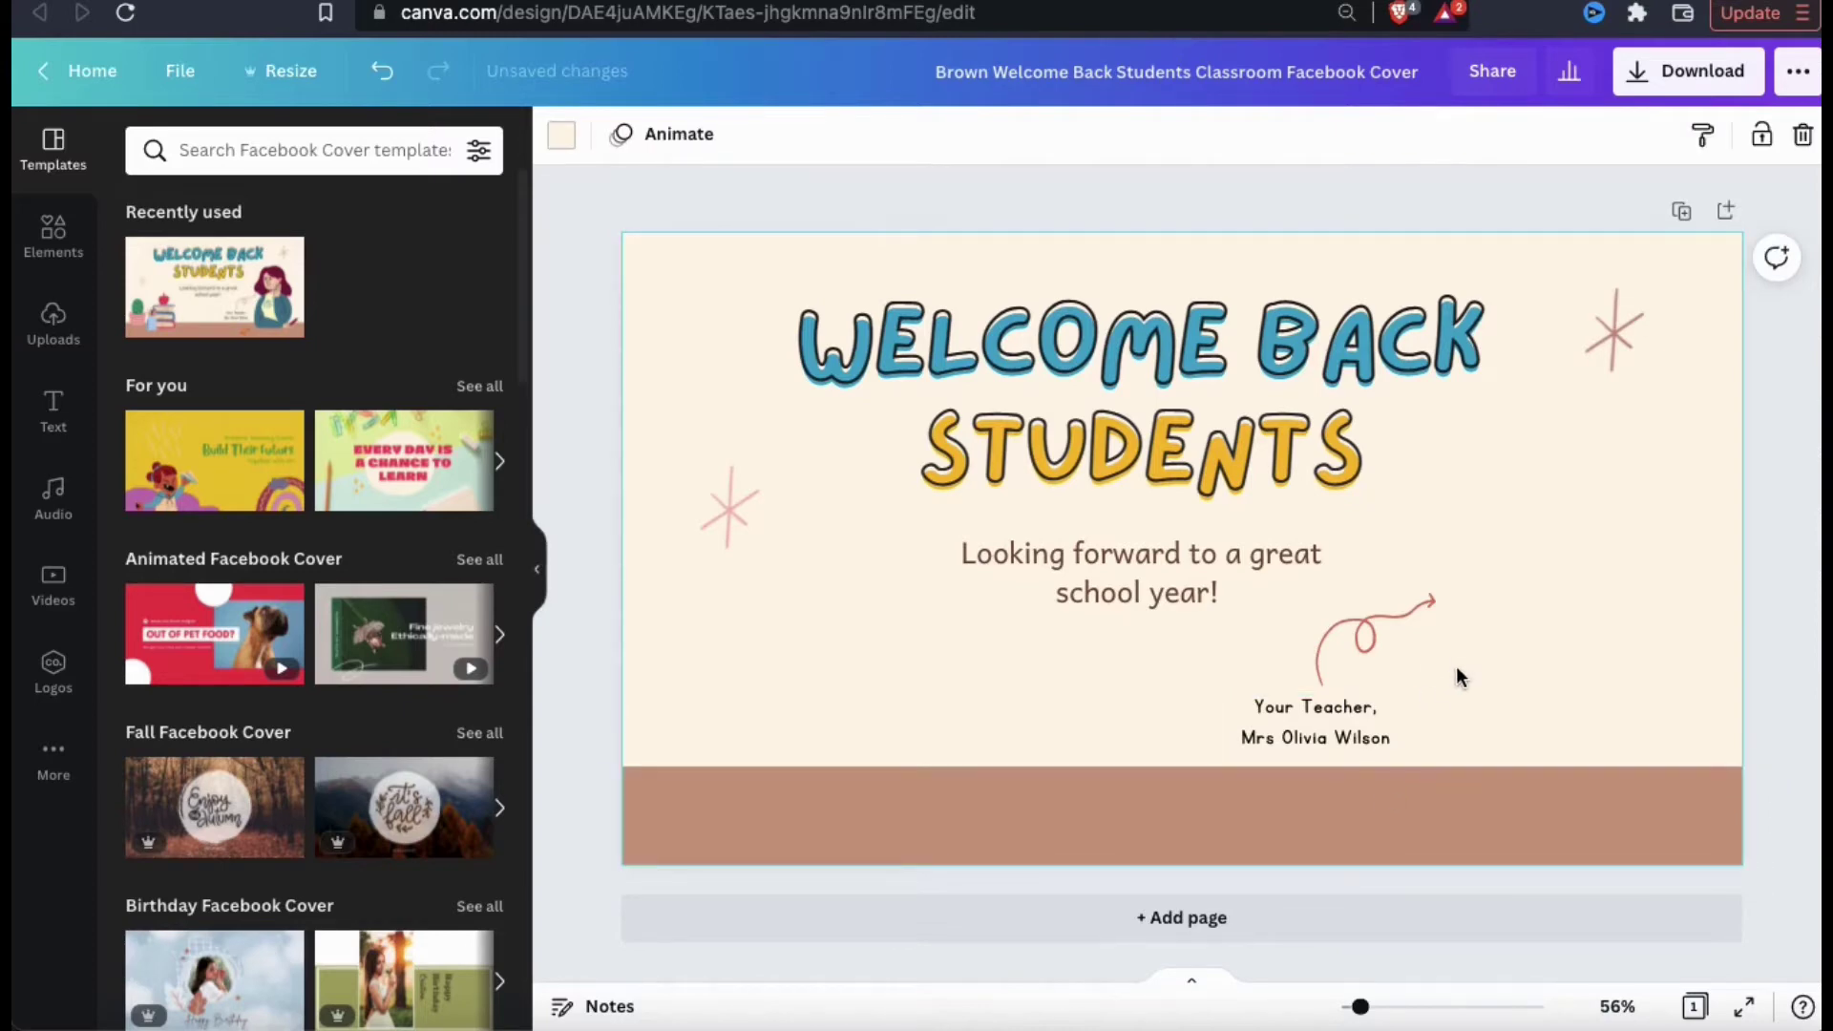
{"action": "left_click", "coordinate": [1235, 329]}
Replace the heading with 'THE FRUIT SHOP' and subheading with 'THE SWEETEST & JUICIEST PRODUCTS ONLINE'.
{"action": "left_click", "coordinate": [1235, 330]}
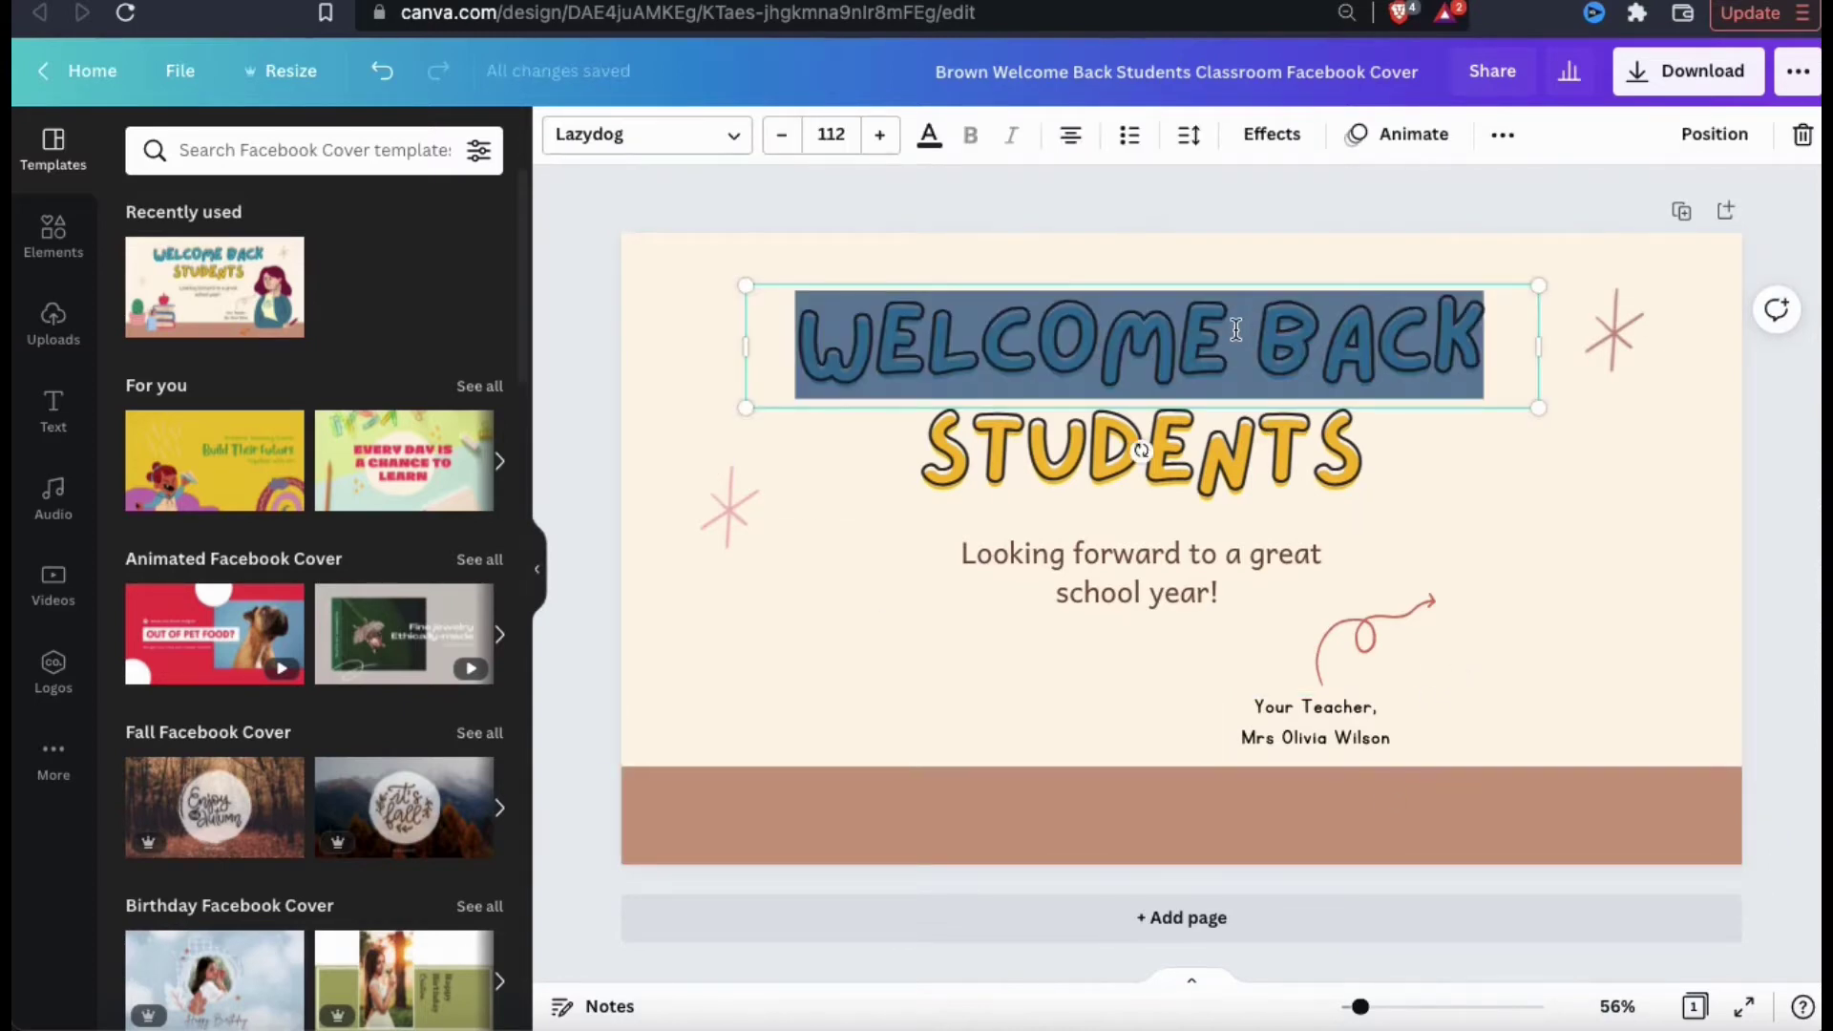
{"action": "type", "text": "THE FRUIT SHOP"}
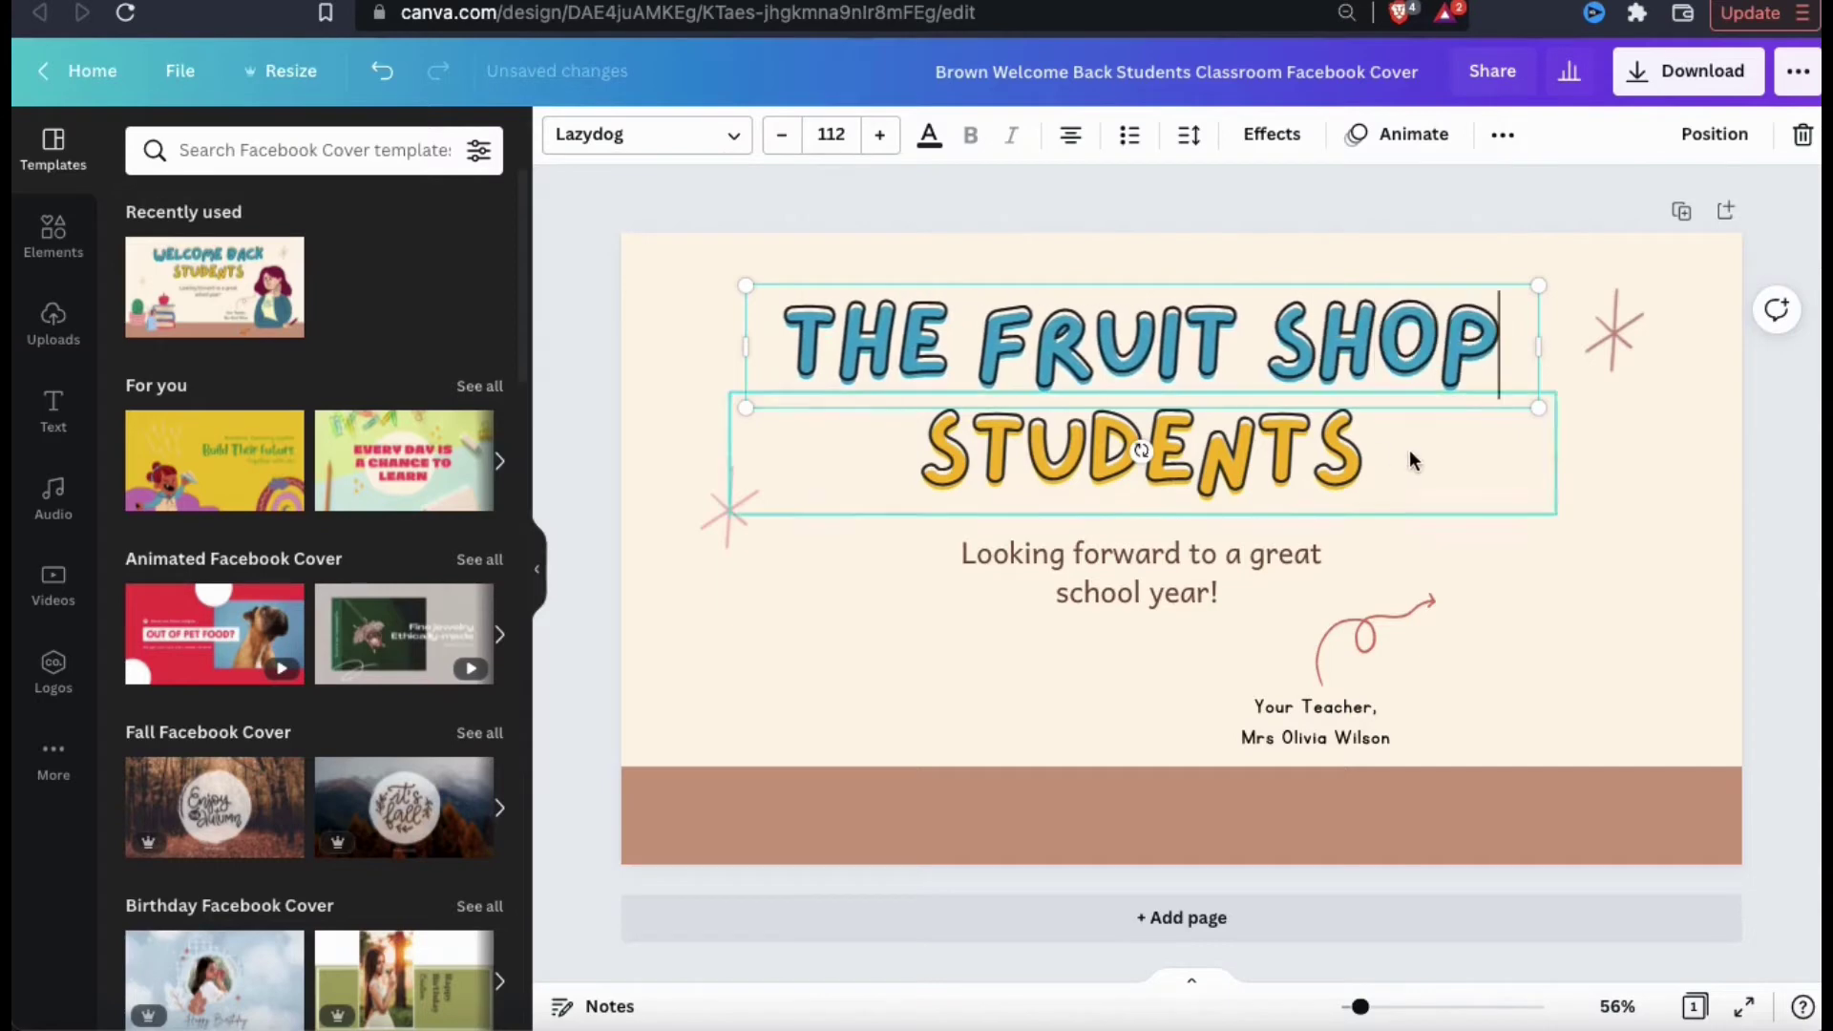
{"action": "double_click", "coordinate": [1300, 461]}
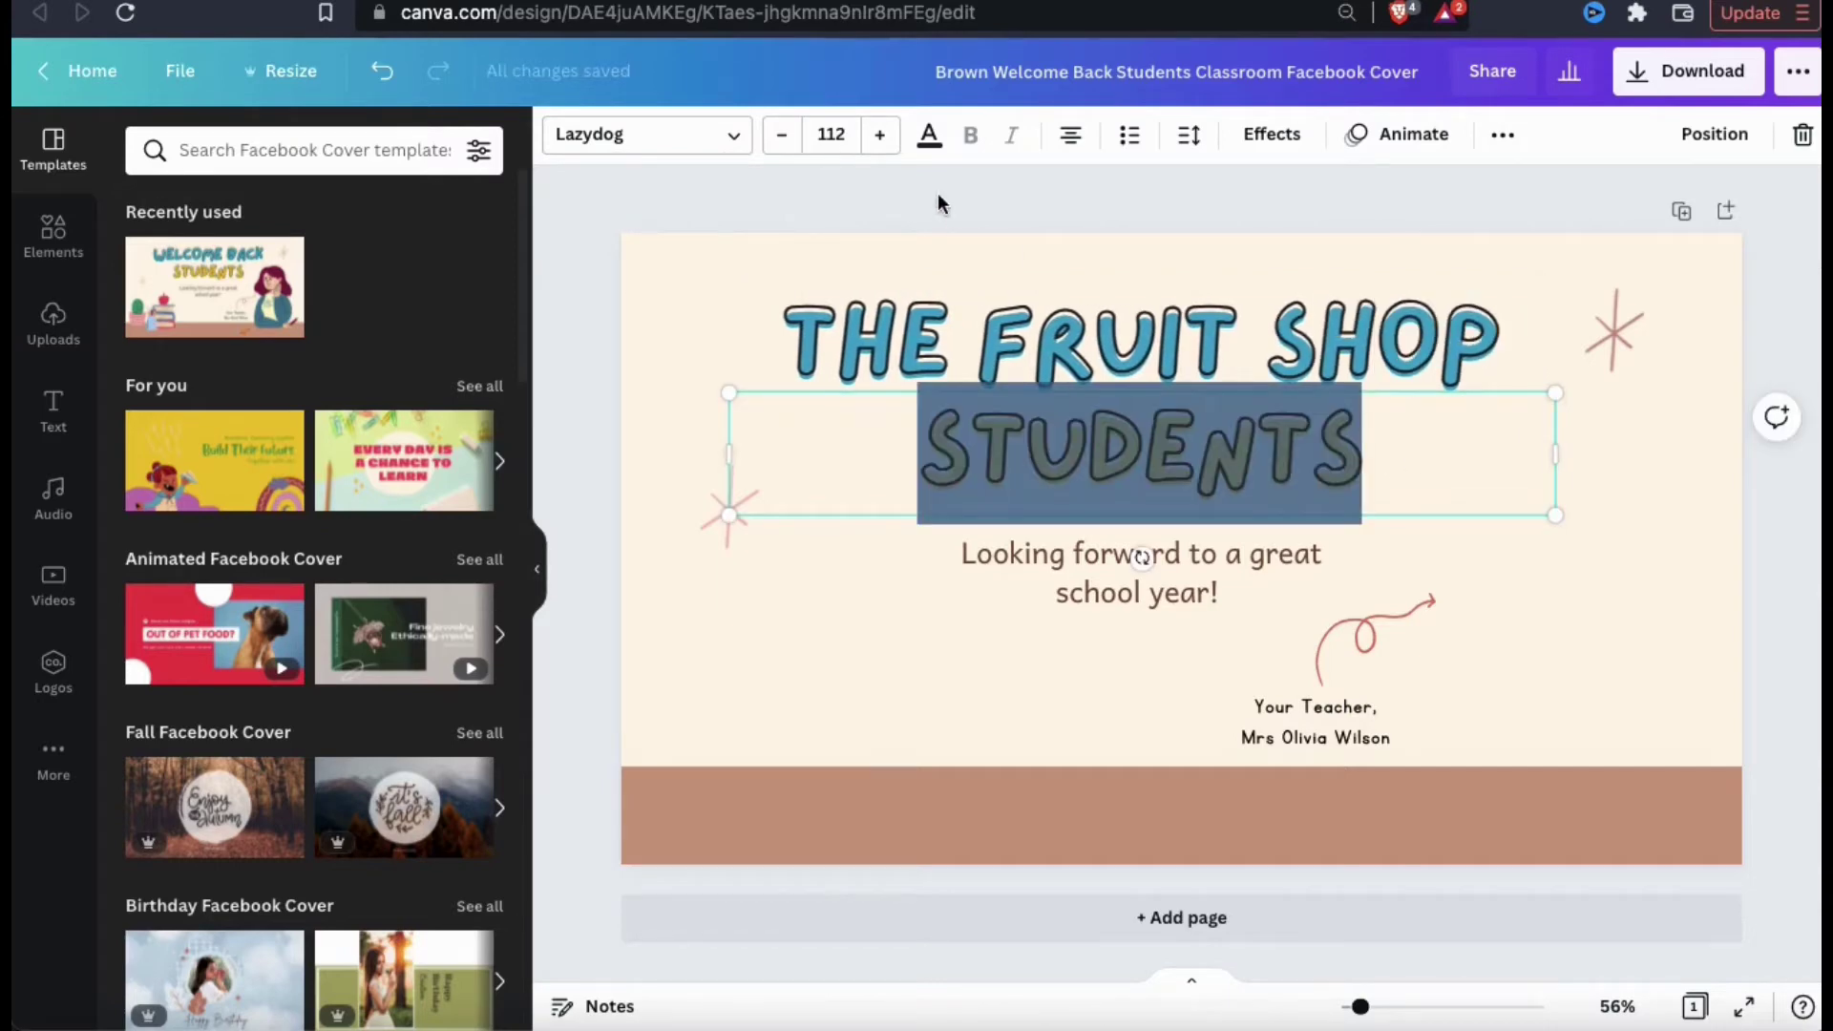
{"action": "type", "text": "THE SWEETEST"}
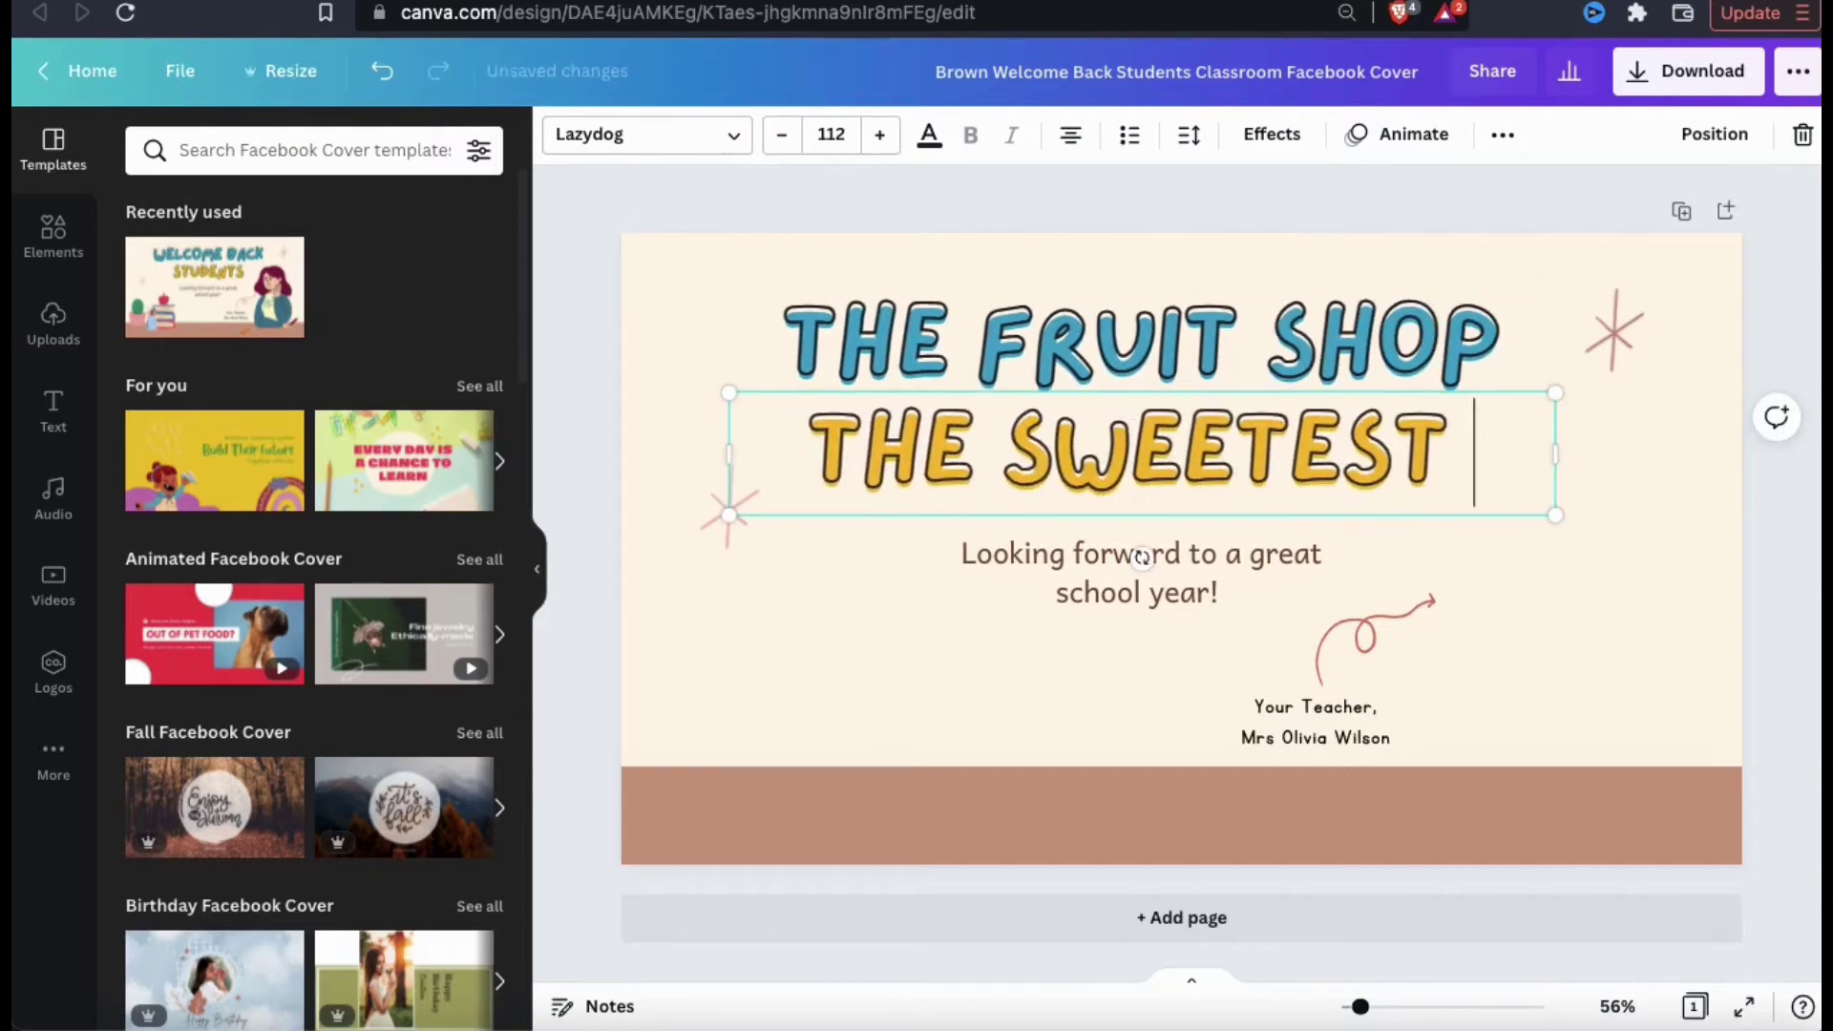
{"action": "type", "text": " & JUICEST PRO"}
{"action": "key", "text": "BackSpace"}
{"action": "key", "text": "BackSpace"}
{"action": "key", "text": "BackSpace"}
{"action": "key", "text": "BackSpace"}
{"action": "key", "text": "BackSpace"}
{"action": "key", "text": "BackSpace"}
{"action": "key", "text": "BackSpace"}
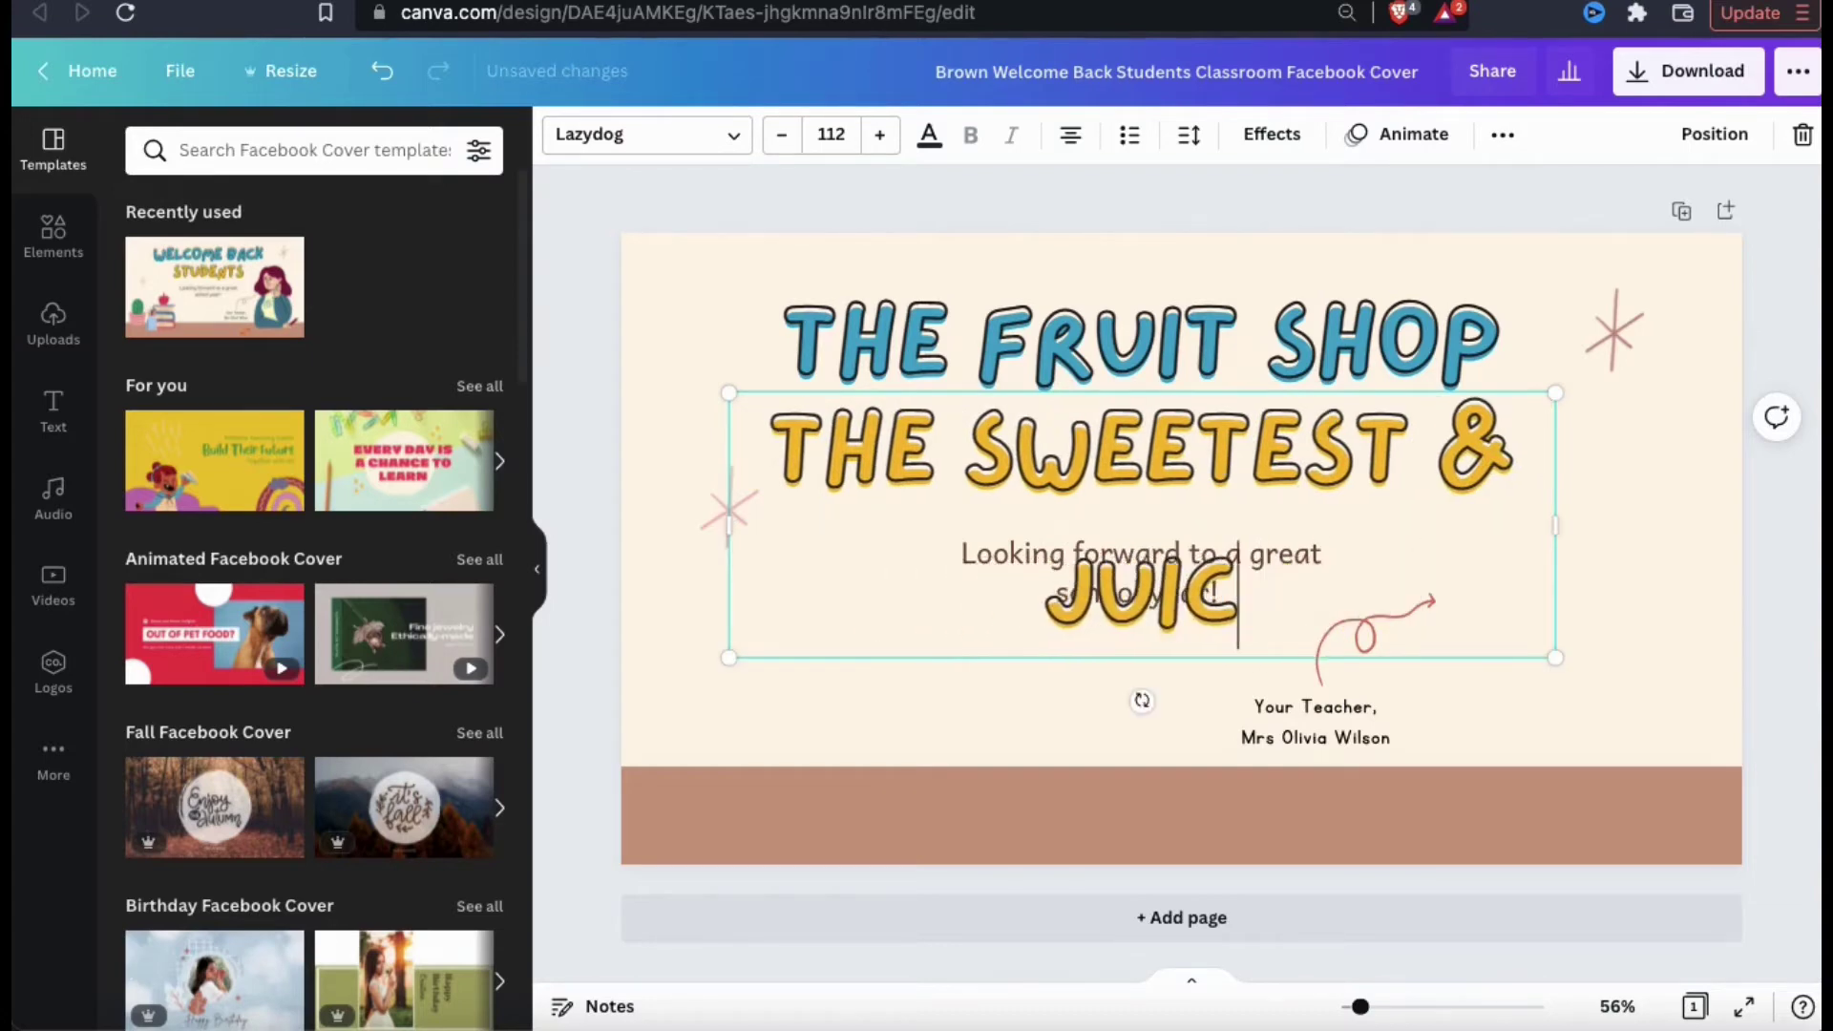
{"action": "type", "text": "IEST PRODUCTS ONLINE"}
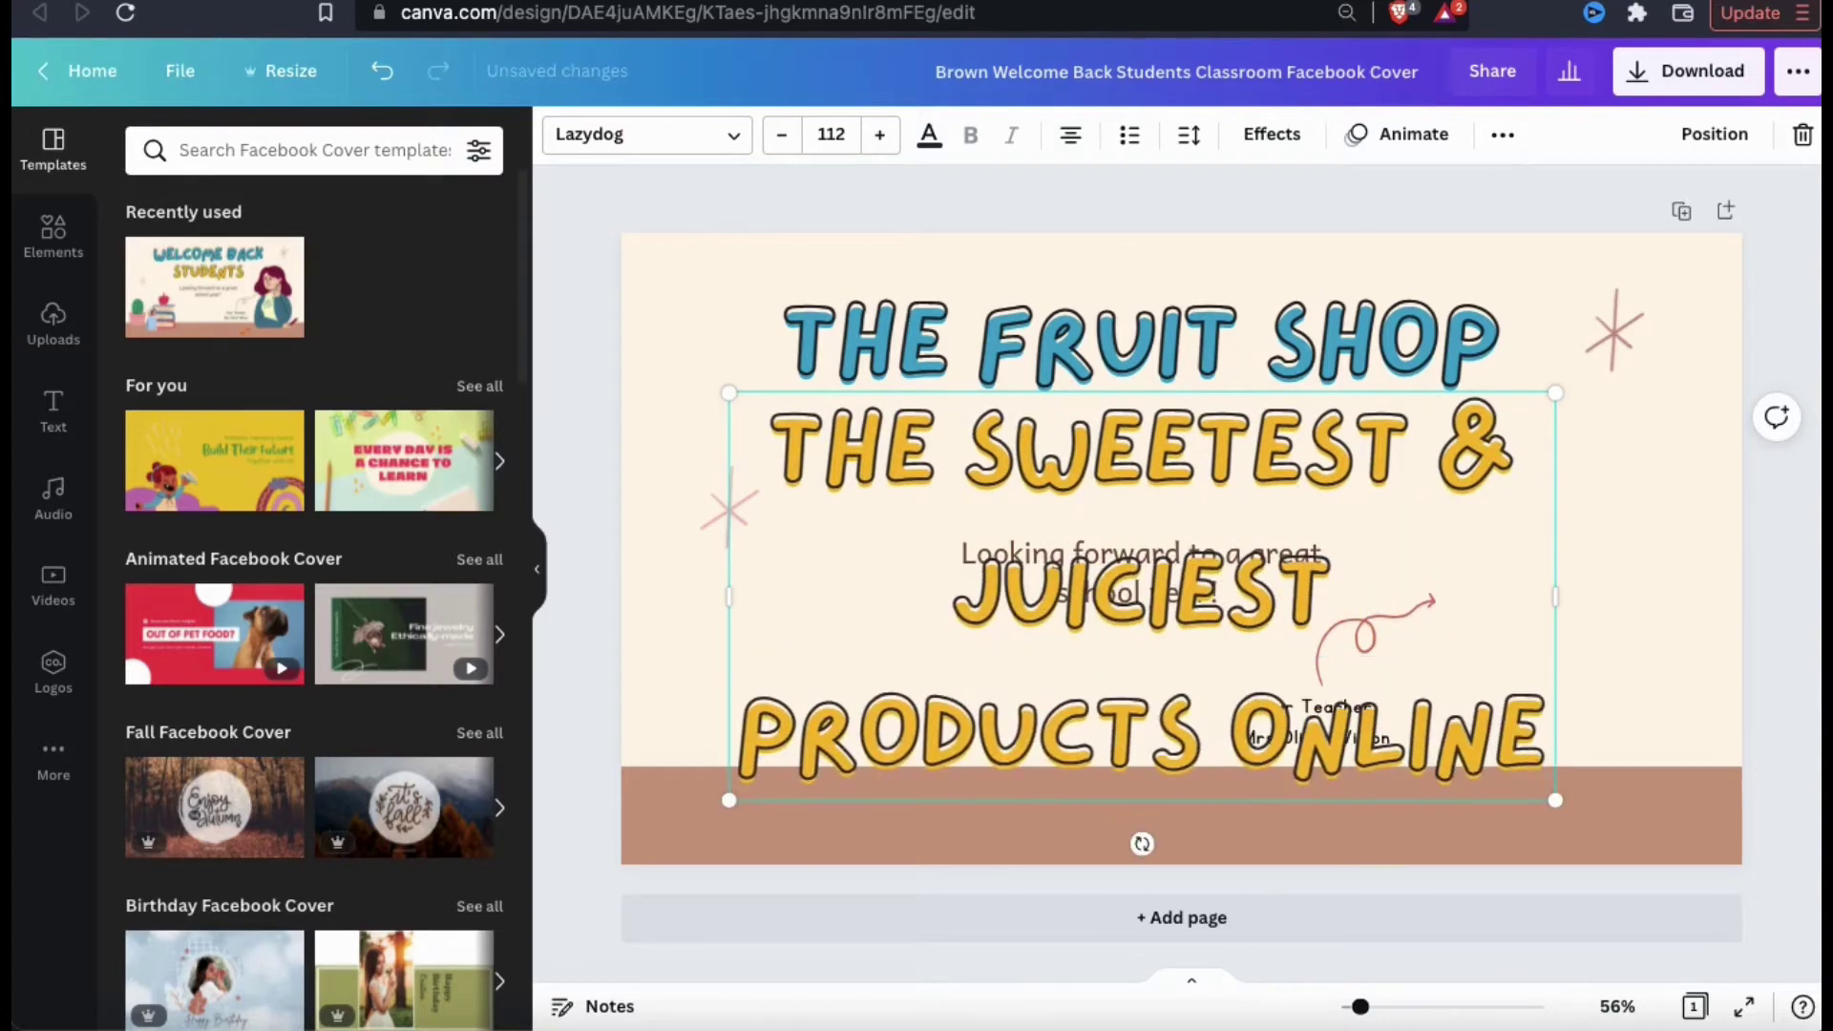
Set the subtitle to size 50 on one line and centre the title, subtitle and tagline.
{"action": "left_click_drag", "start_coordinate": [767, 420], "coordinate": [1543, 756]}
{"action": "left_click", "coordinate": [842, 136]}
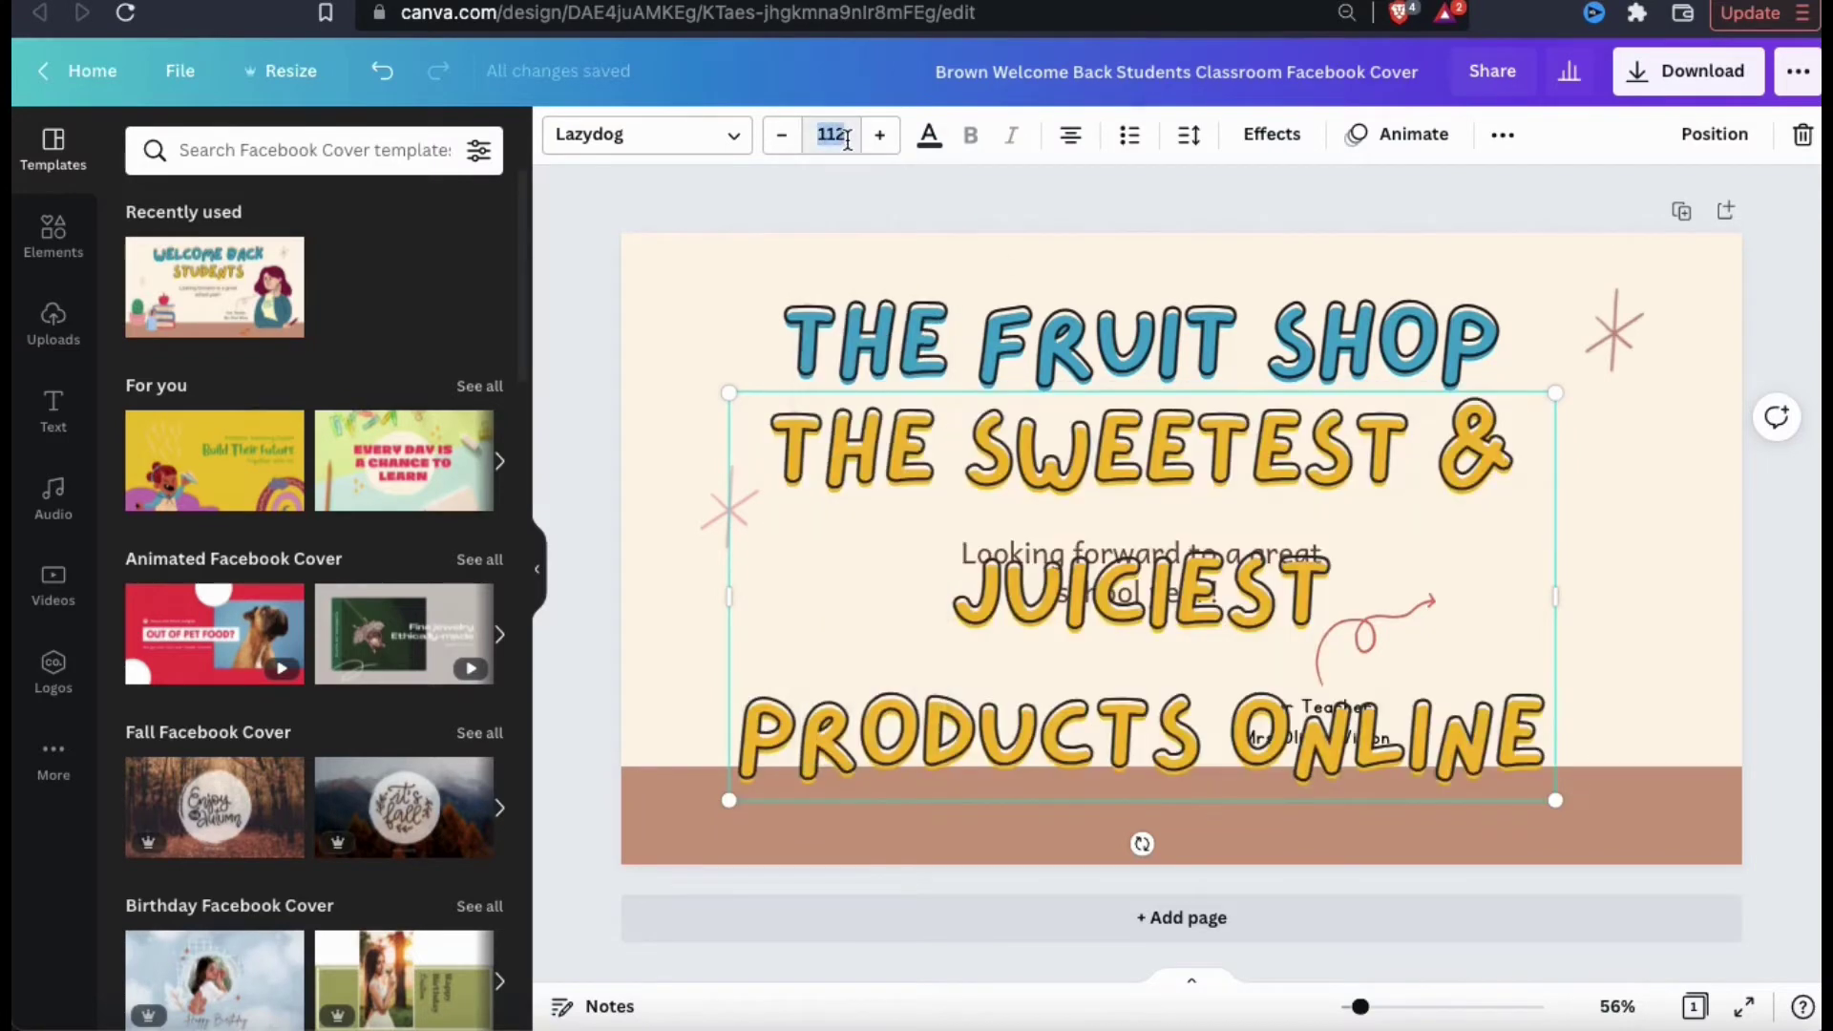
{"action": "type", "text": "50"}
{"action": "key", "text": "Return"}
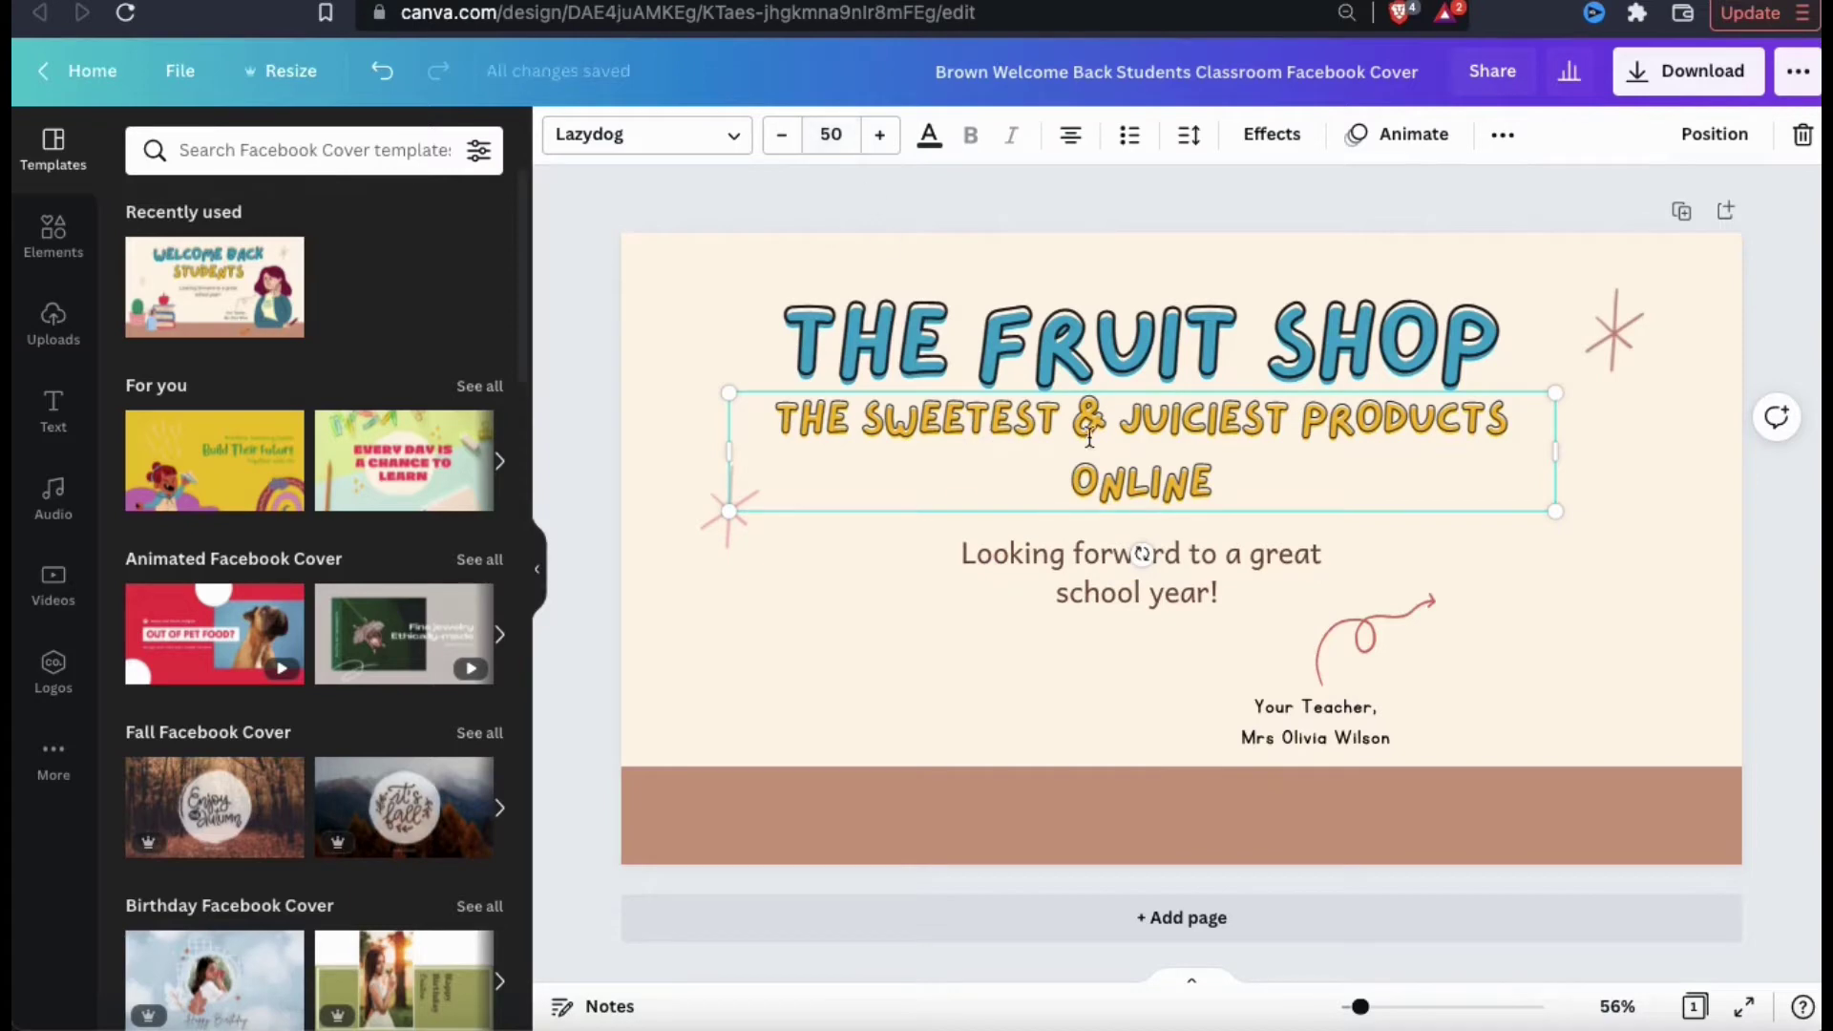
{"action": "left_click_drag", "start_coordinate": [1554, 453], "coordinate": [1426, 411]}
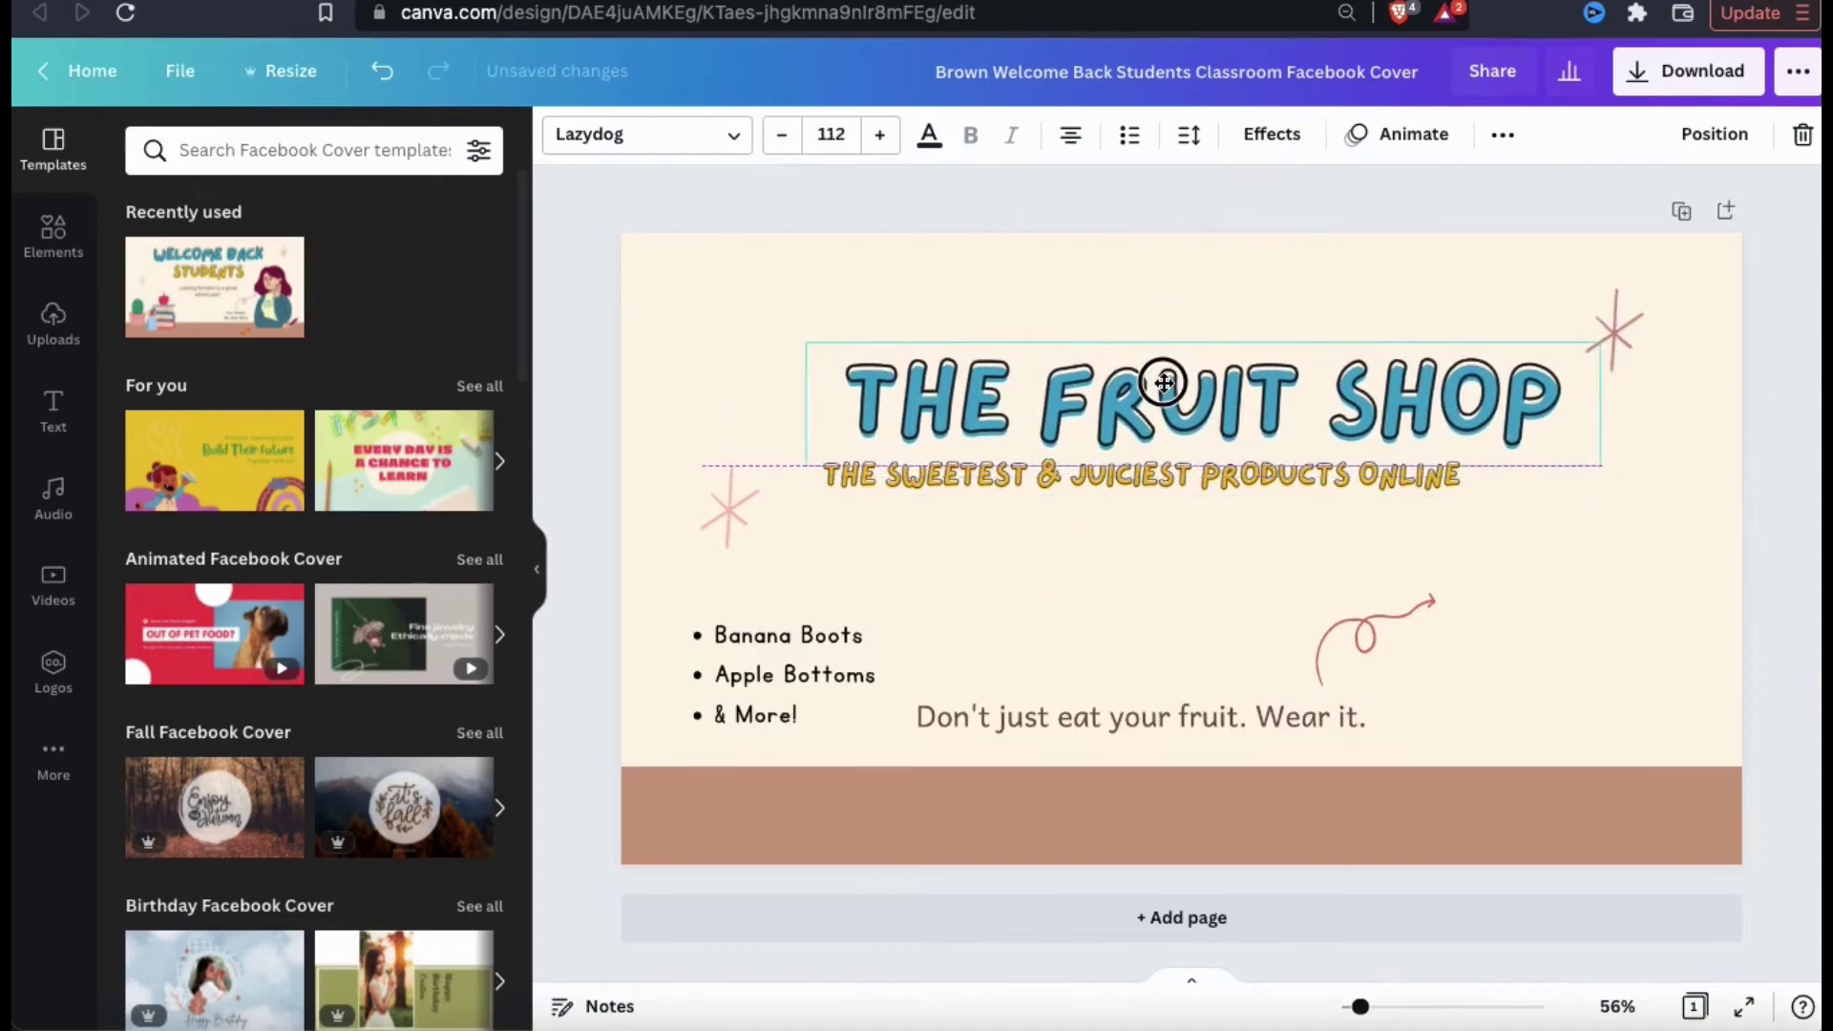
{"action": "left_click_drag", "start_coordinate": [1162, 381], "coordinate": [1142, 381]}
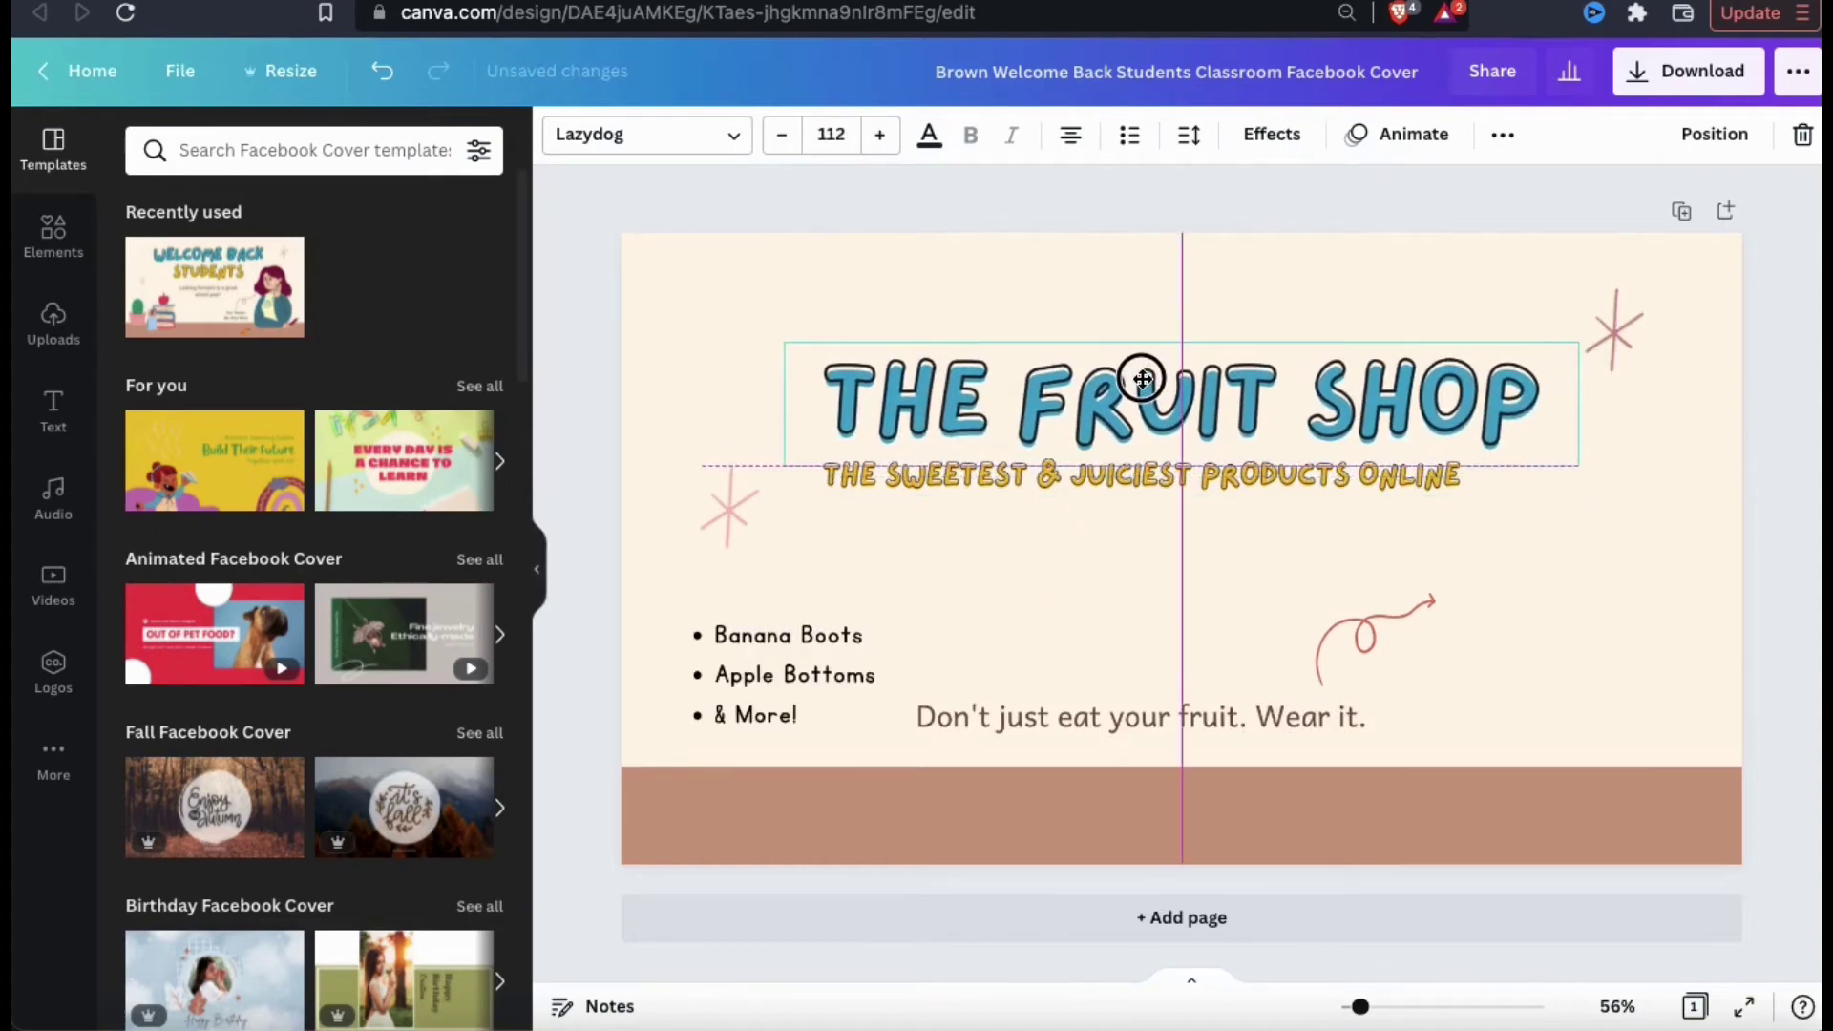
{"action": "left_click_drag", "start_coordinate": [1162, 479], "coordinate": [1180, 487]}
{"action": "left_click_drag", "start_coordinate": [1178, 720], "coordinate": [1214, 718]}
{"action": "left_click", "coordinate": [1195, 577]}
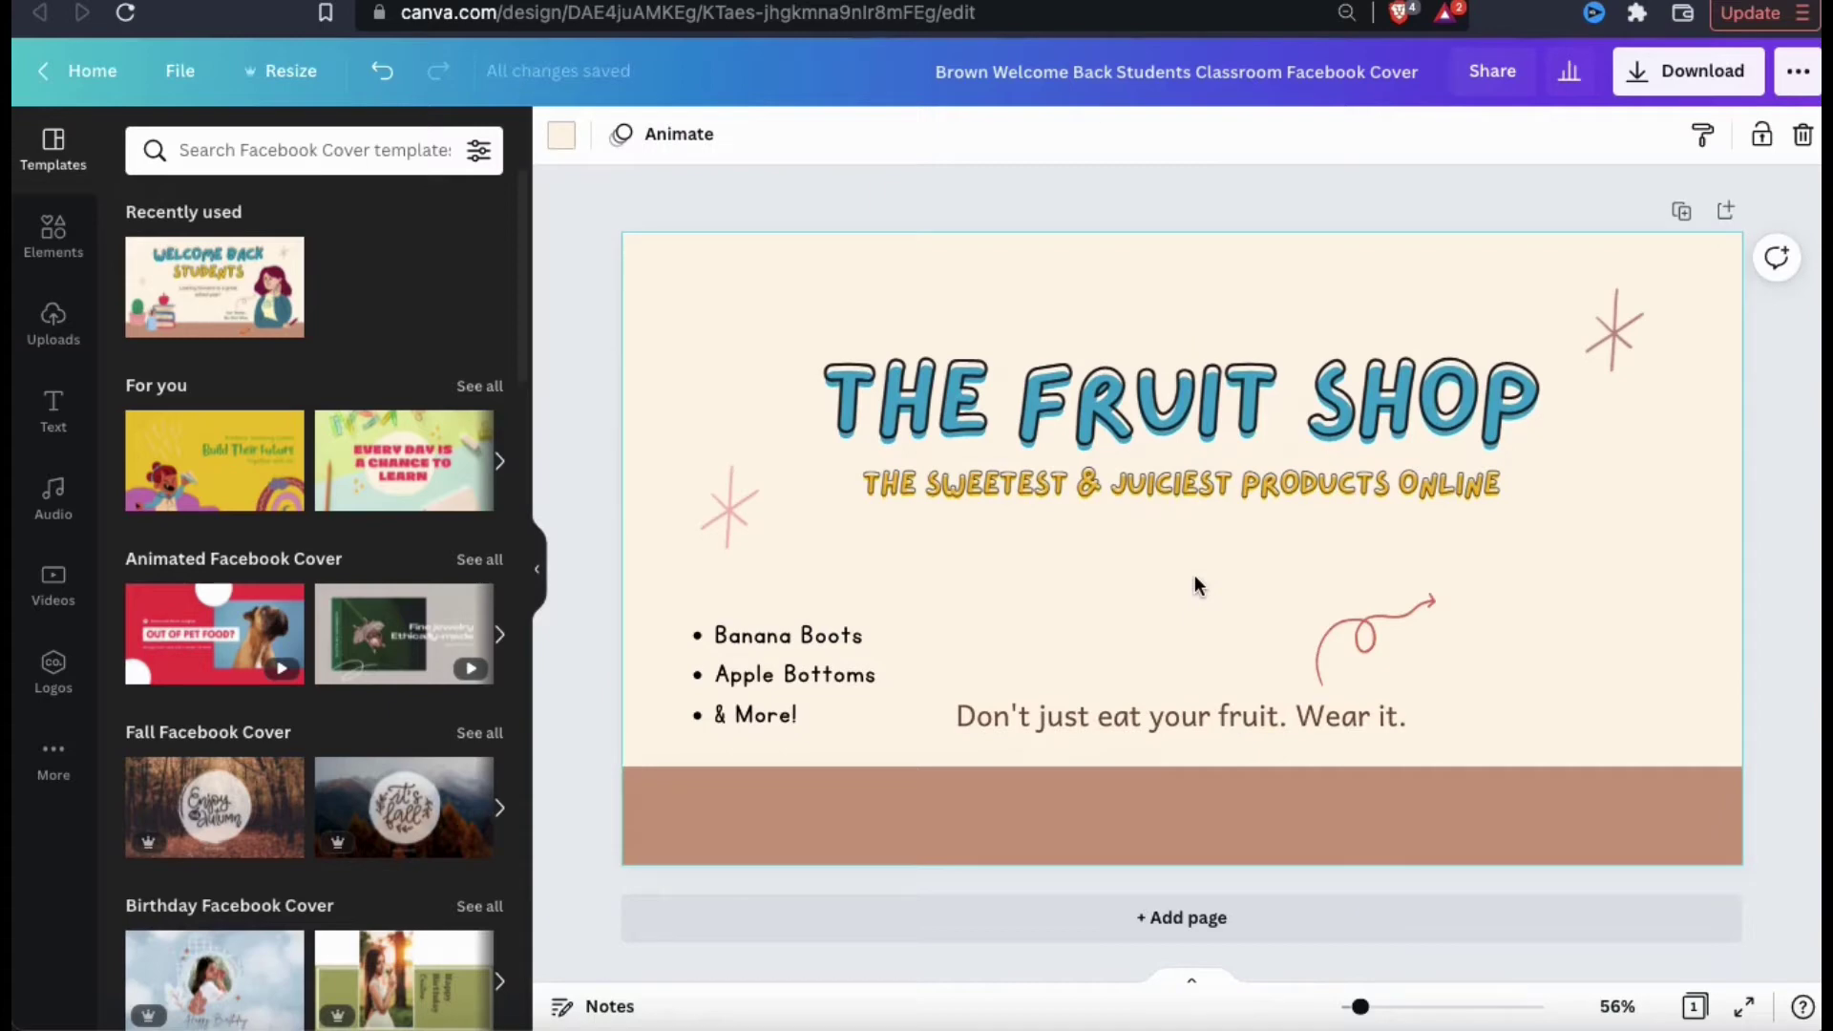
Change the page background to light mint green #C0FAD1.
{"action": "left_click", "coordinate": [561, 140]}
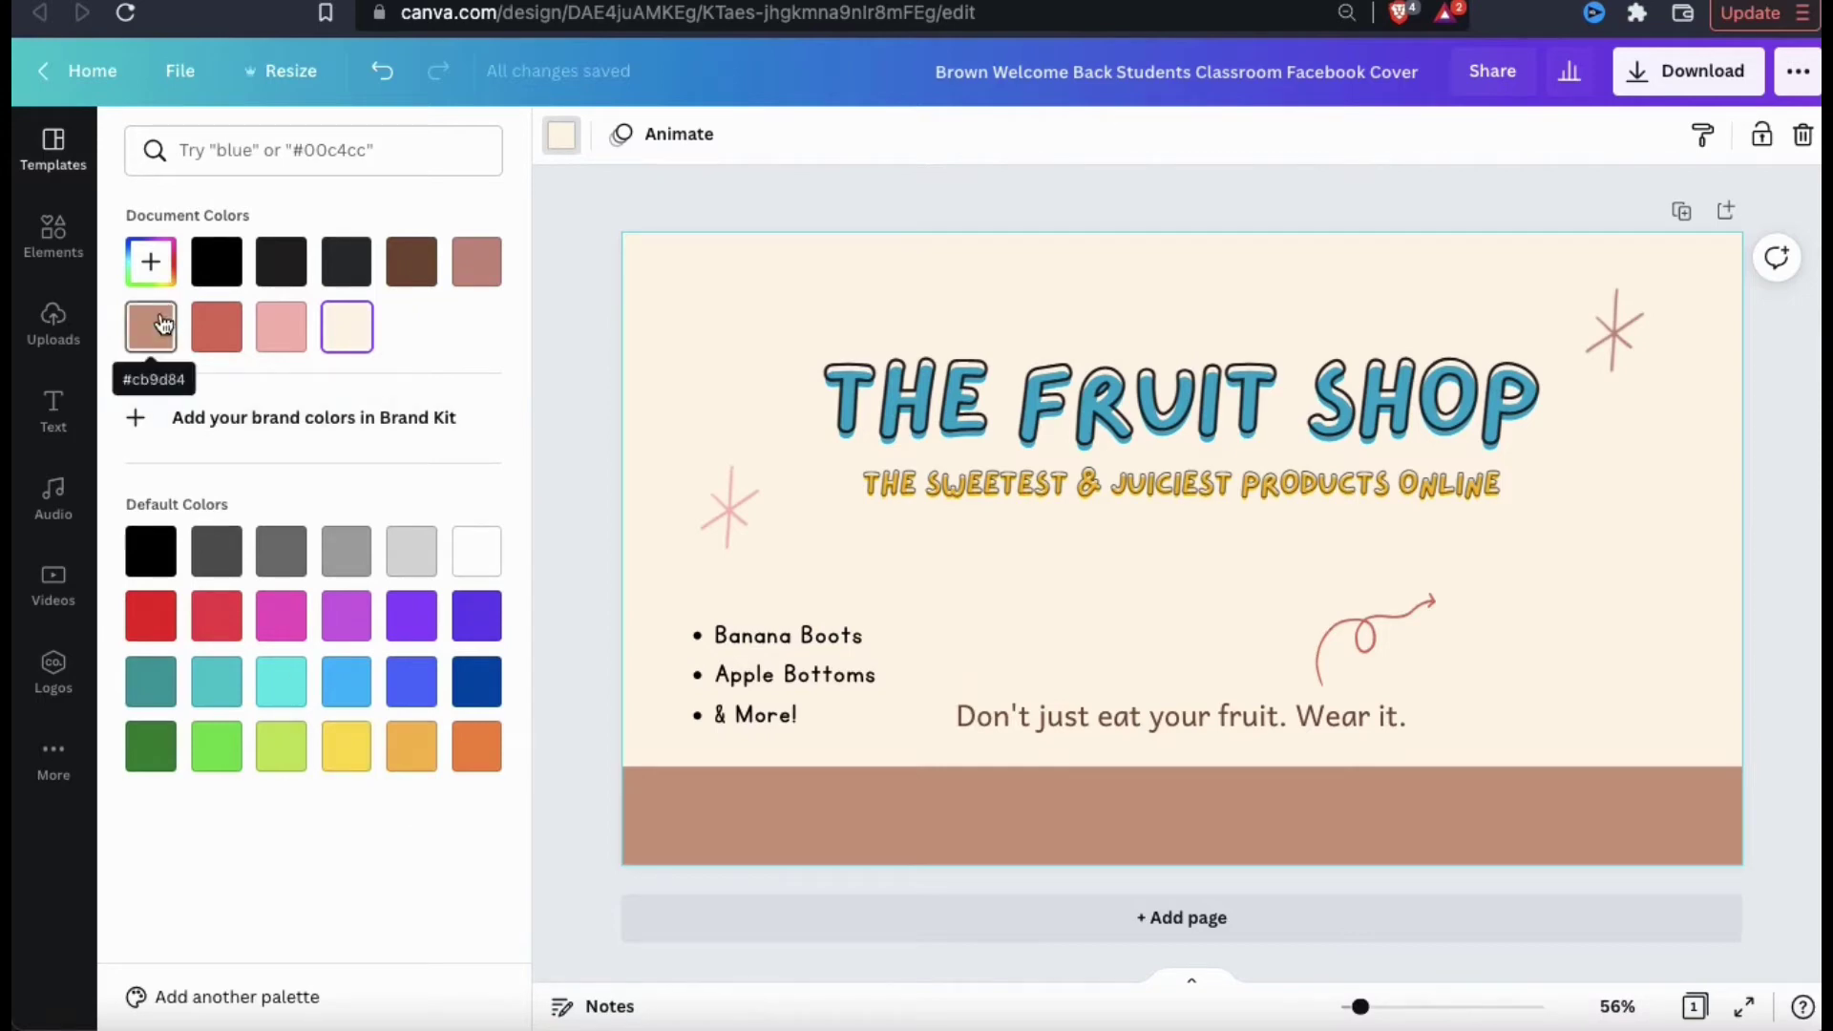
{"action": "left_click", "coordinate": [153, 265]}
{"action": "left_click", "coordinate": [272, 471]}
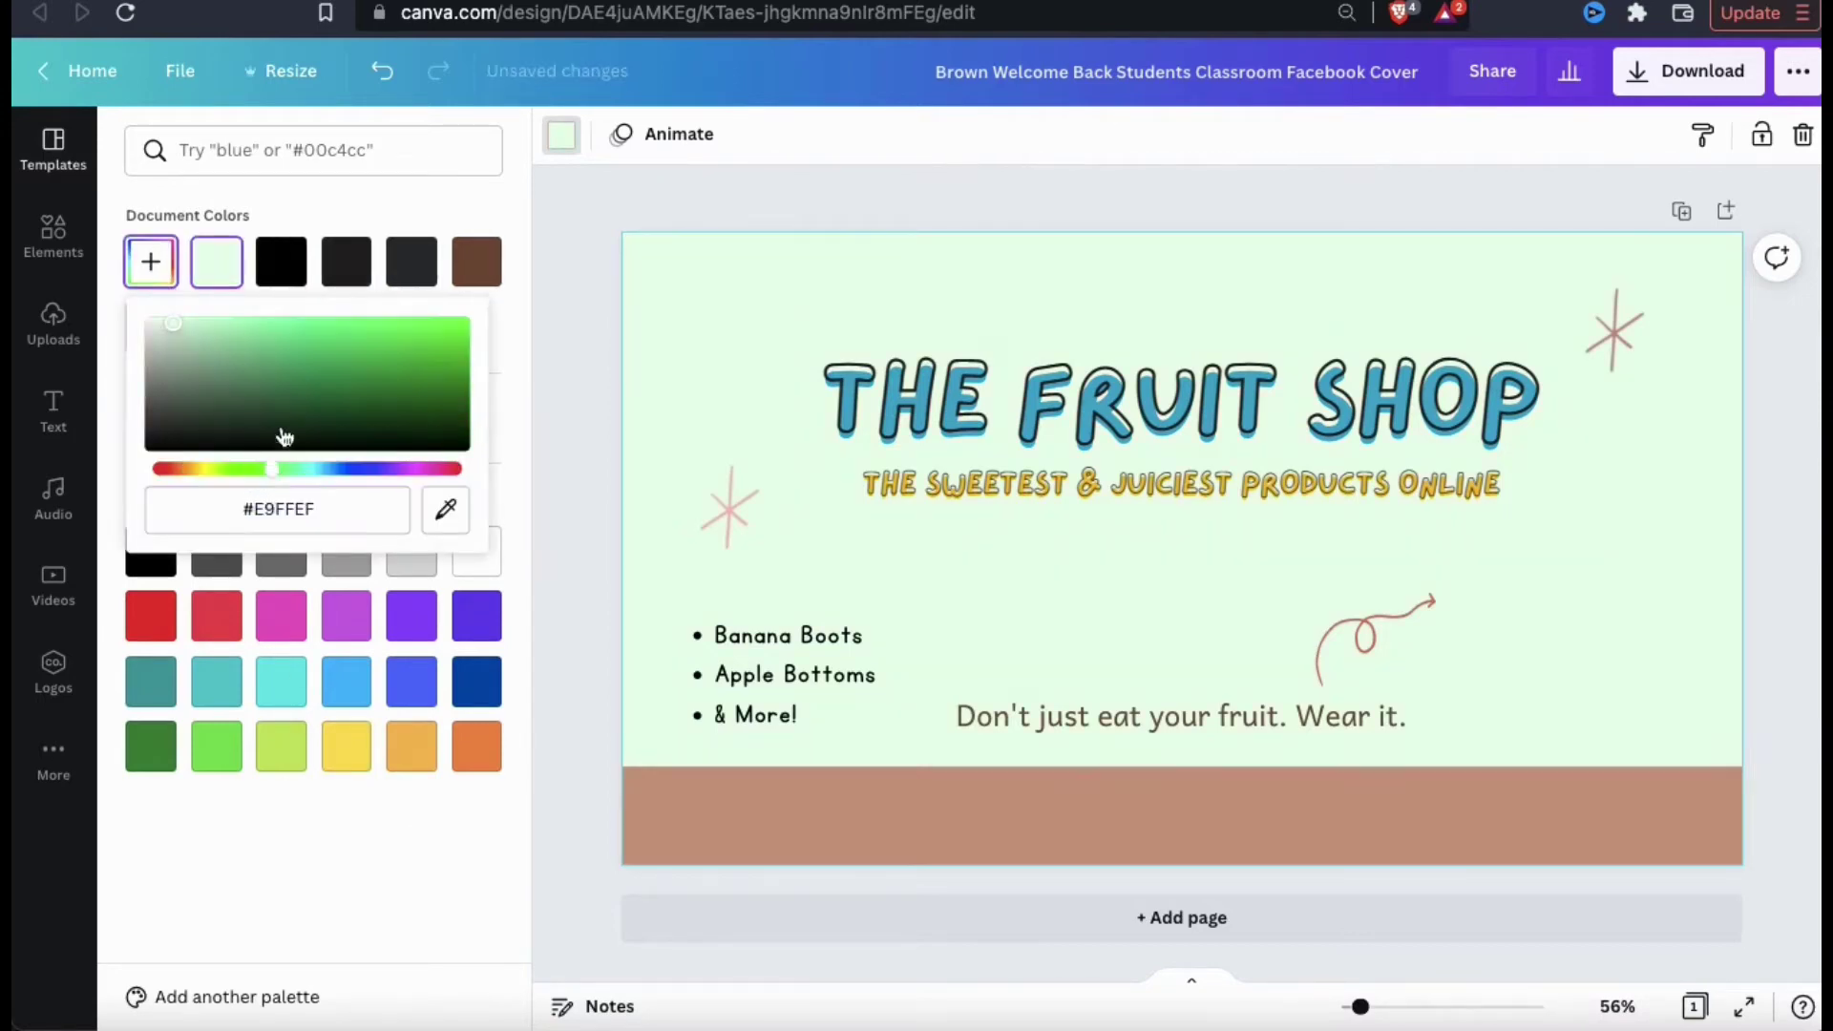
{"action": "left_click", "coordinate": [211, 320]}
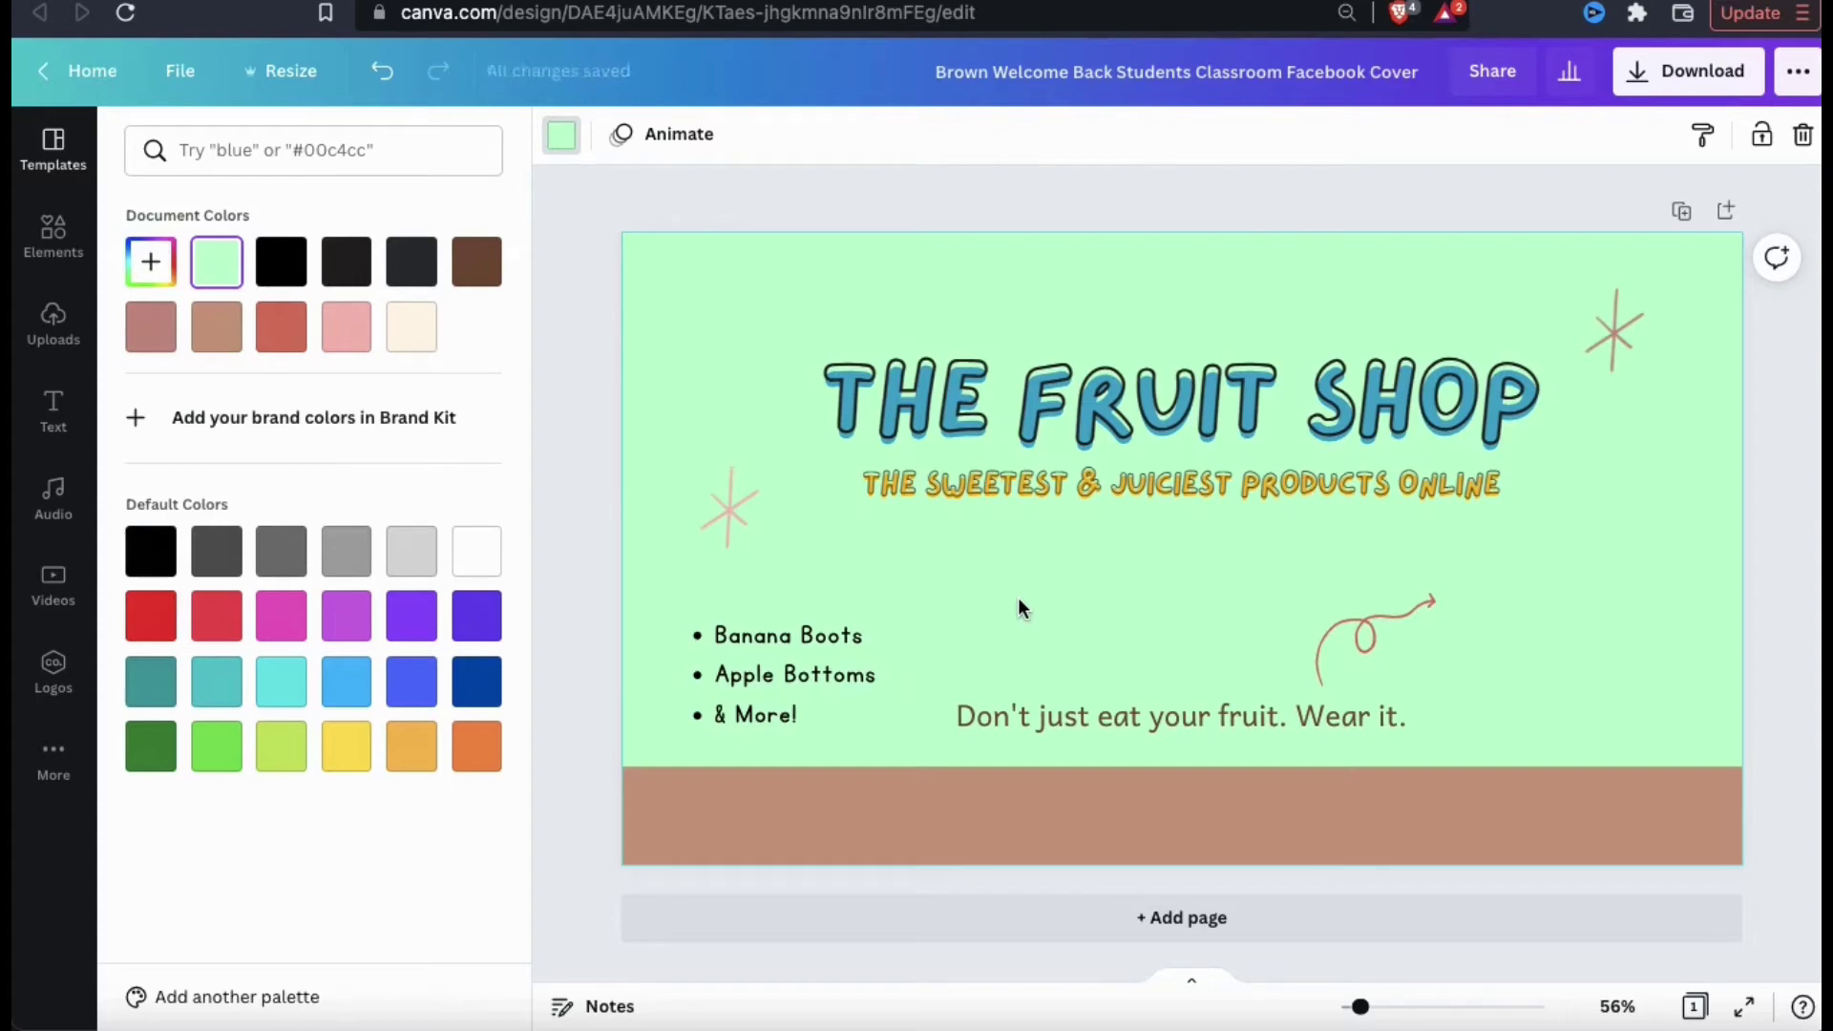
{"action": "left_click", "coordinate": [764, 641]}
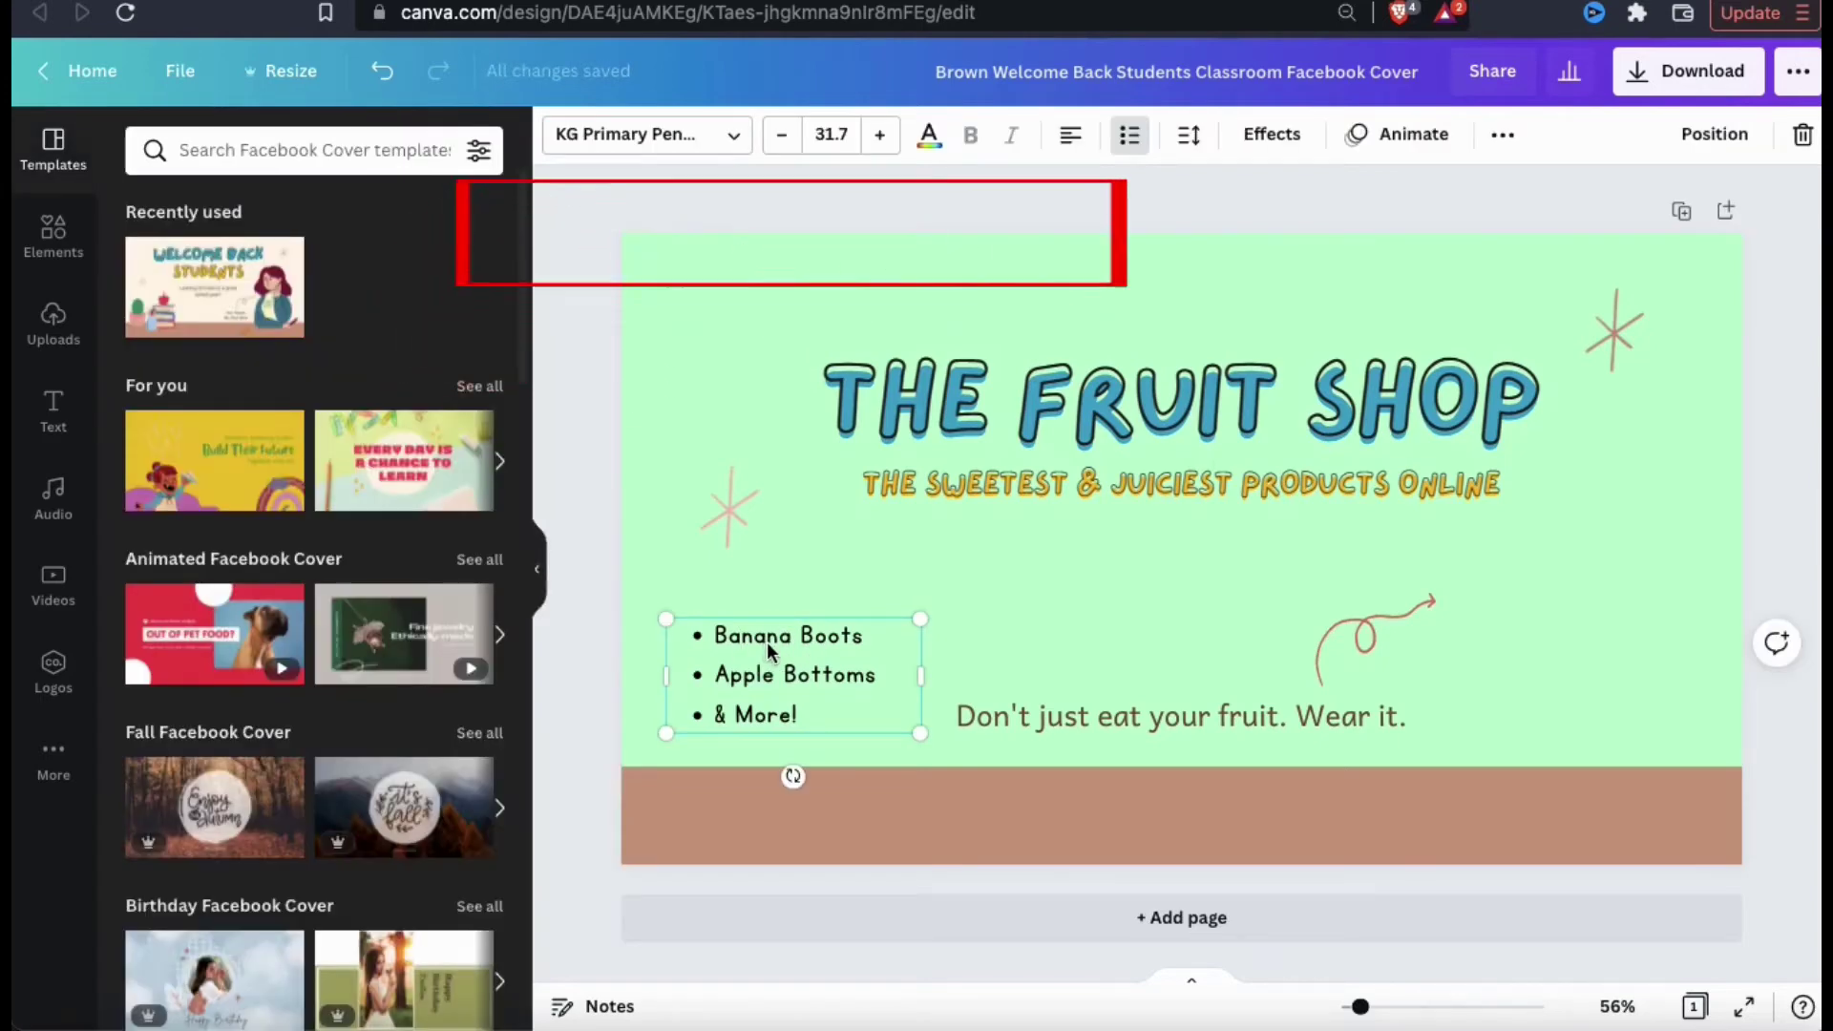
Set the bullet list in Banana Black, after briefly trying Heebo Black.
{"action": "left_click", "coordinate": [742, 148]}
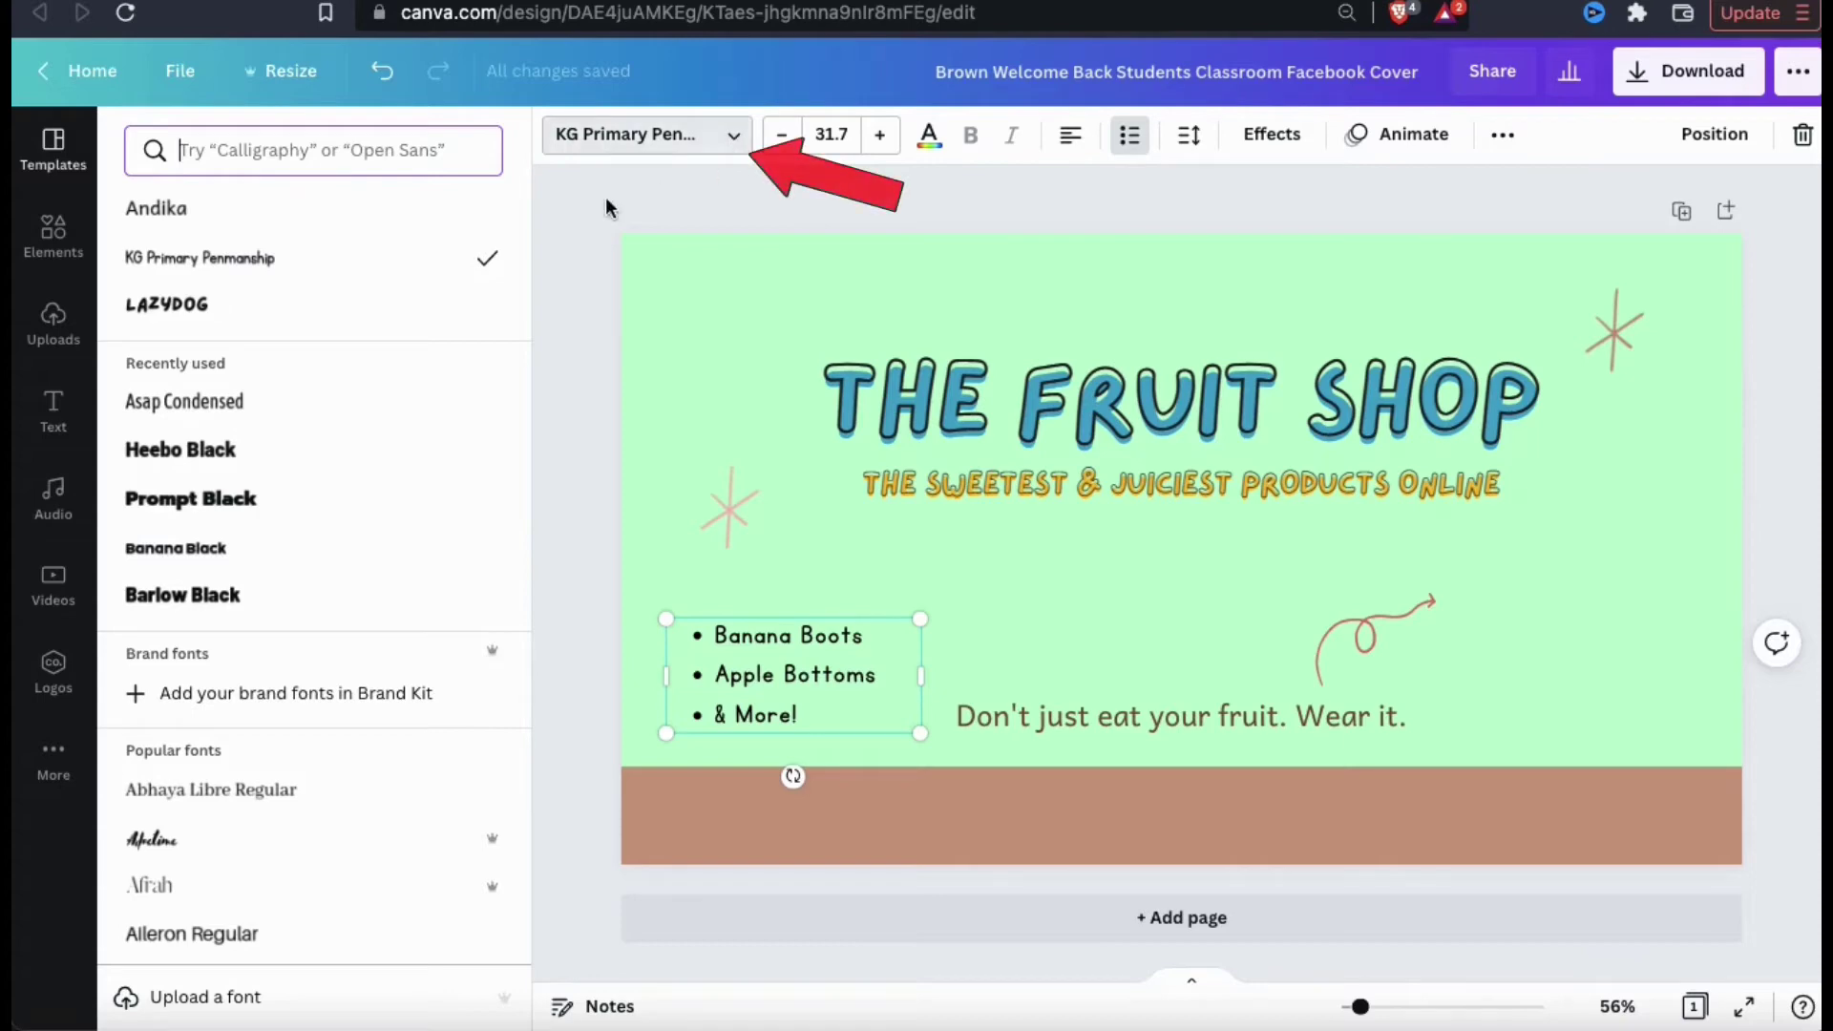
{"action": "left_click", "coordinate": [321, 459]}
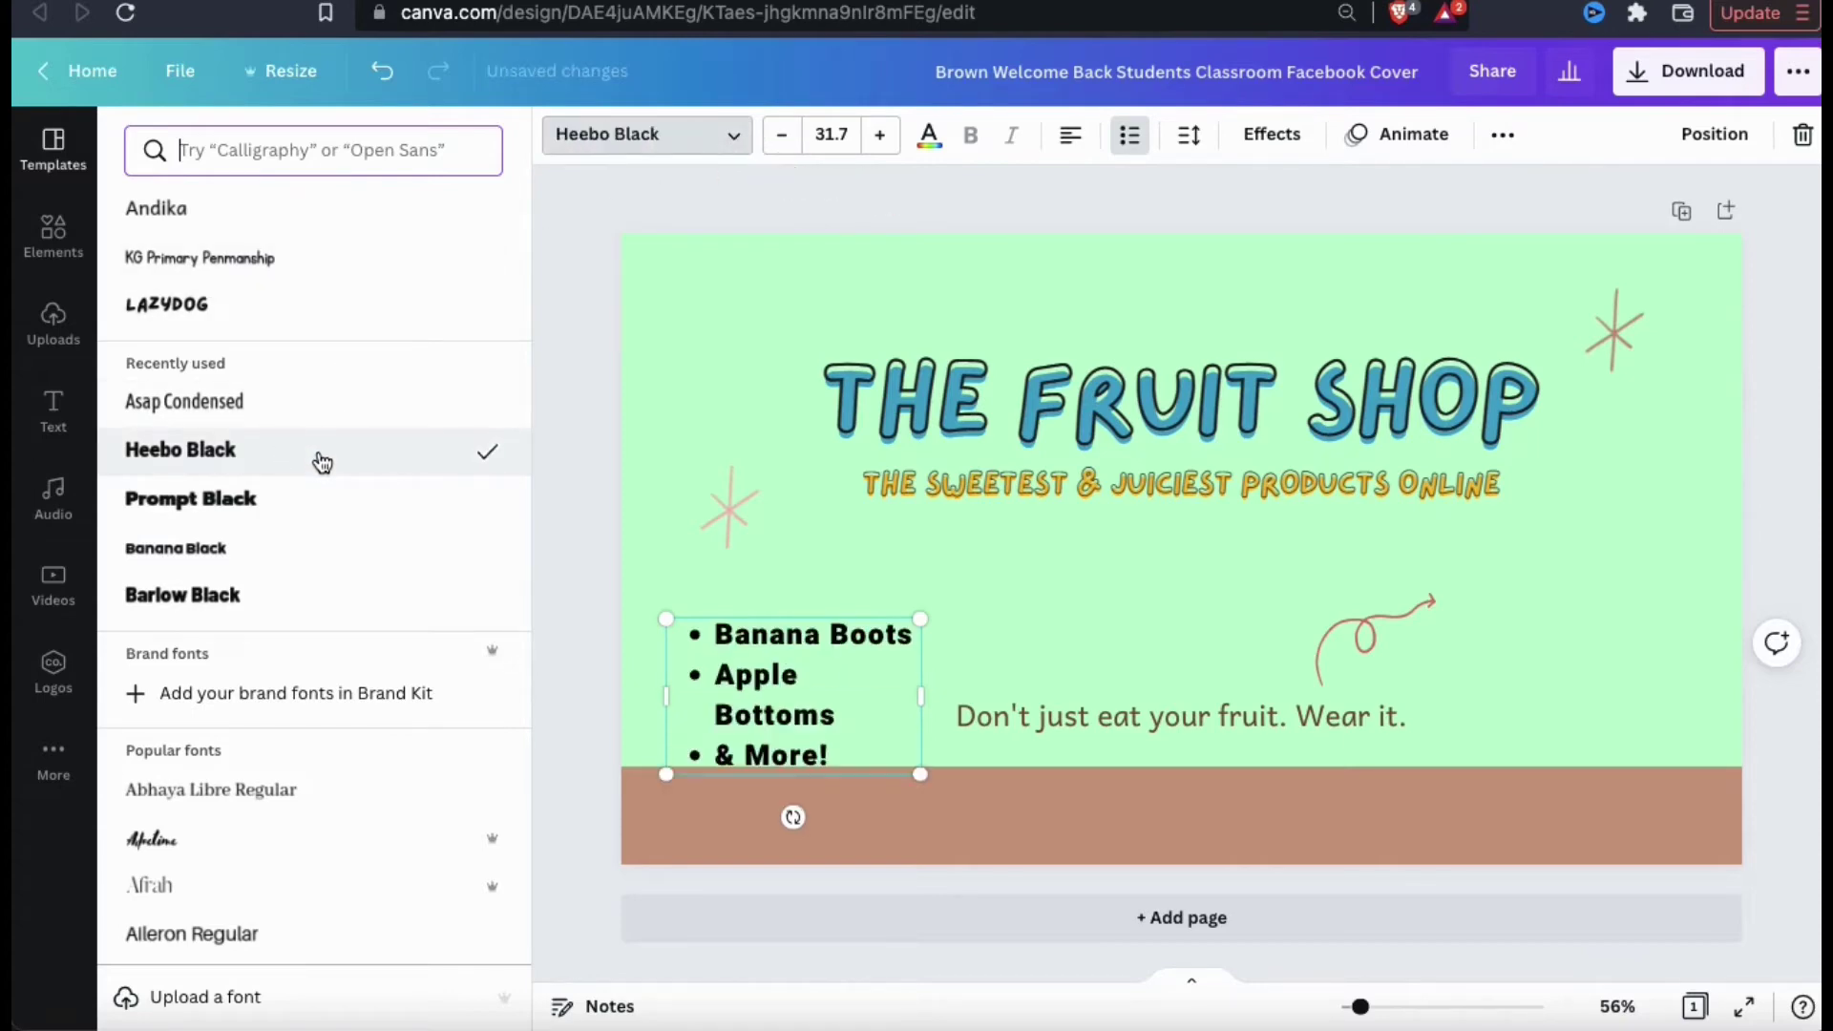
{"action": "left_click", "coordinate": [306, 549]}
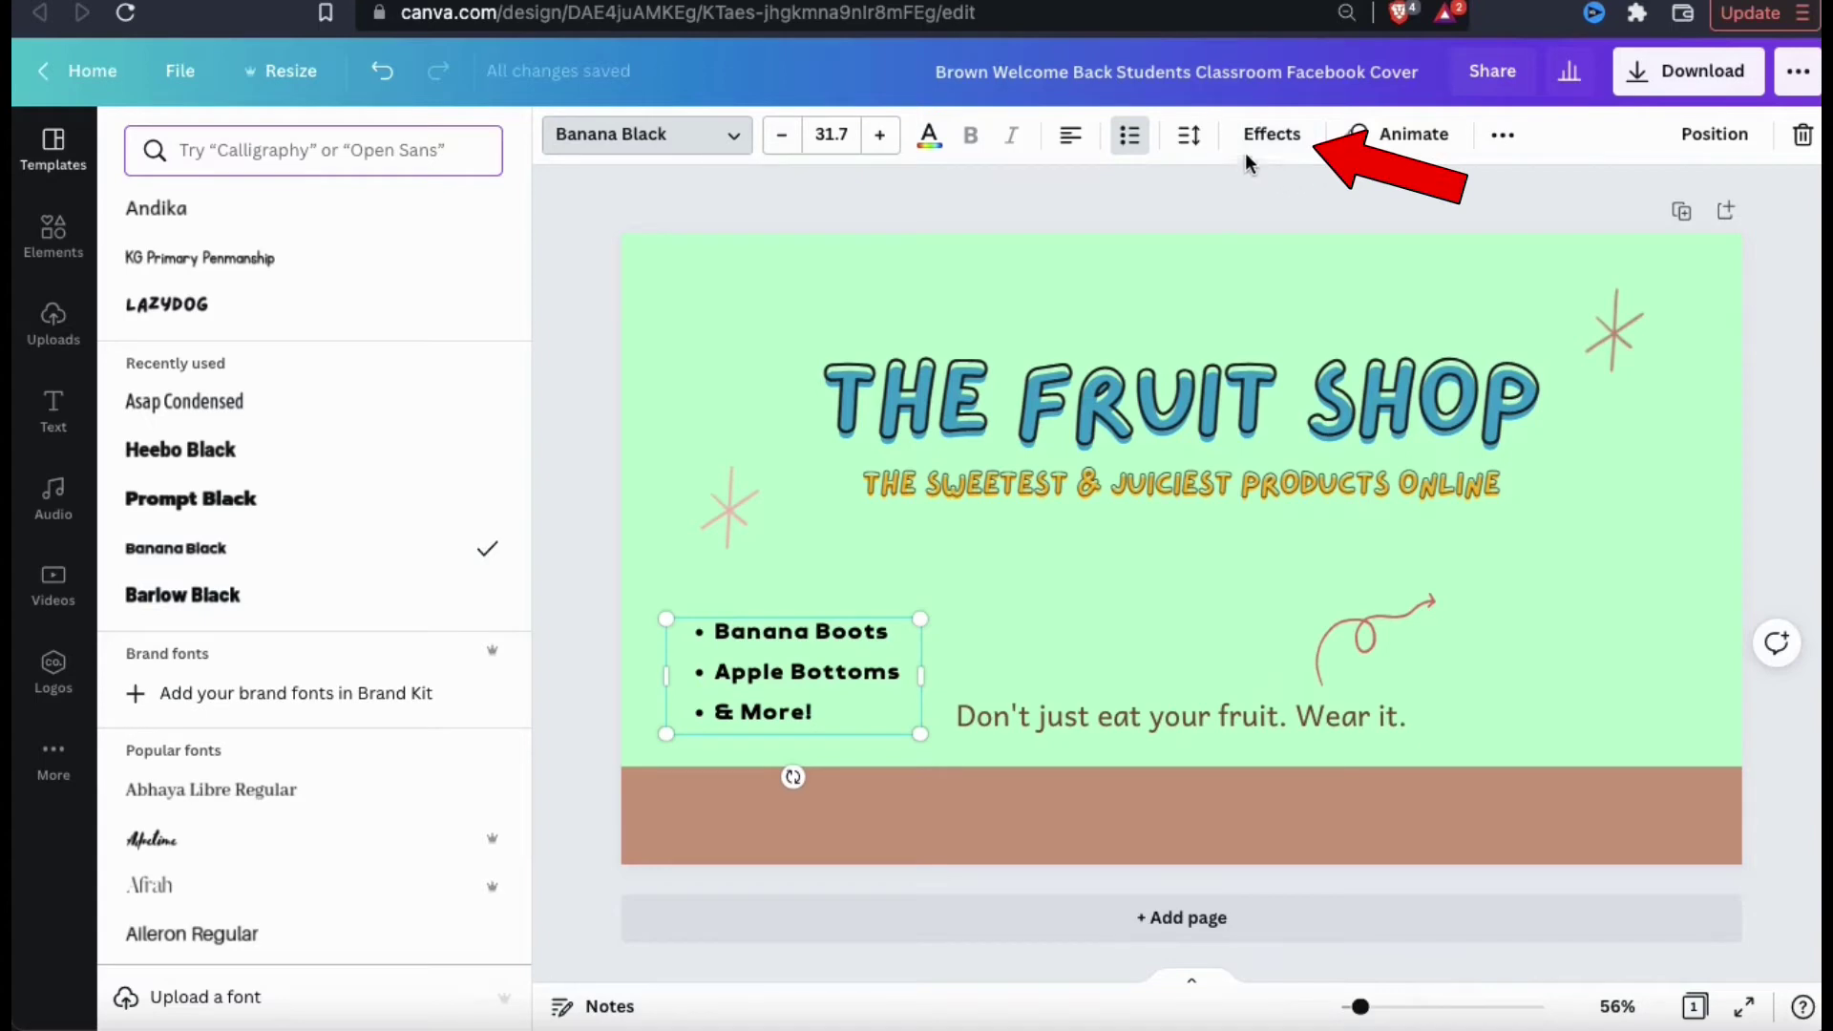
Give the bullet list a black shadow with offset 86, blur 87 and transparency 57.
{"action": "left_click", "coordinate": [1286, 153]}
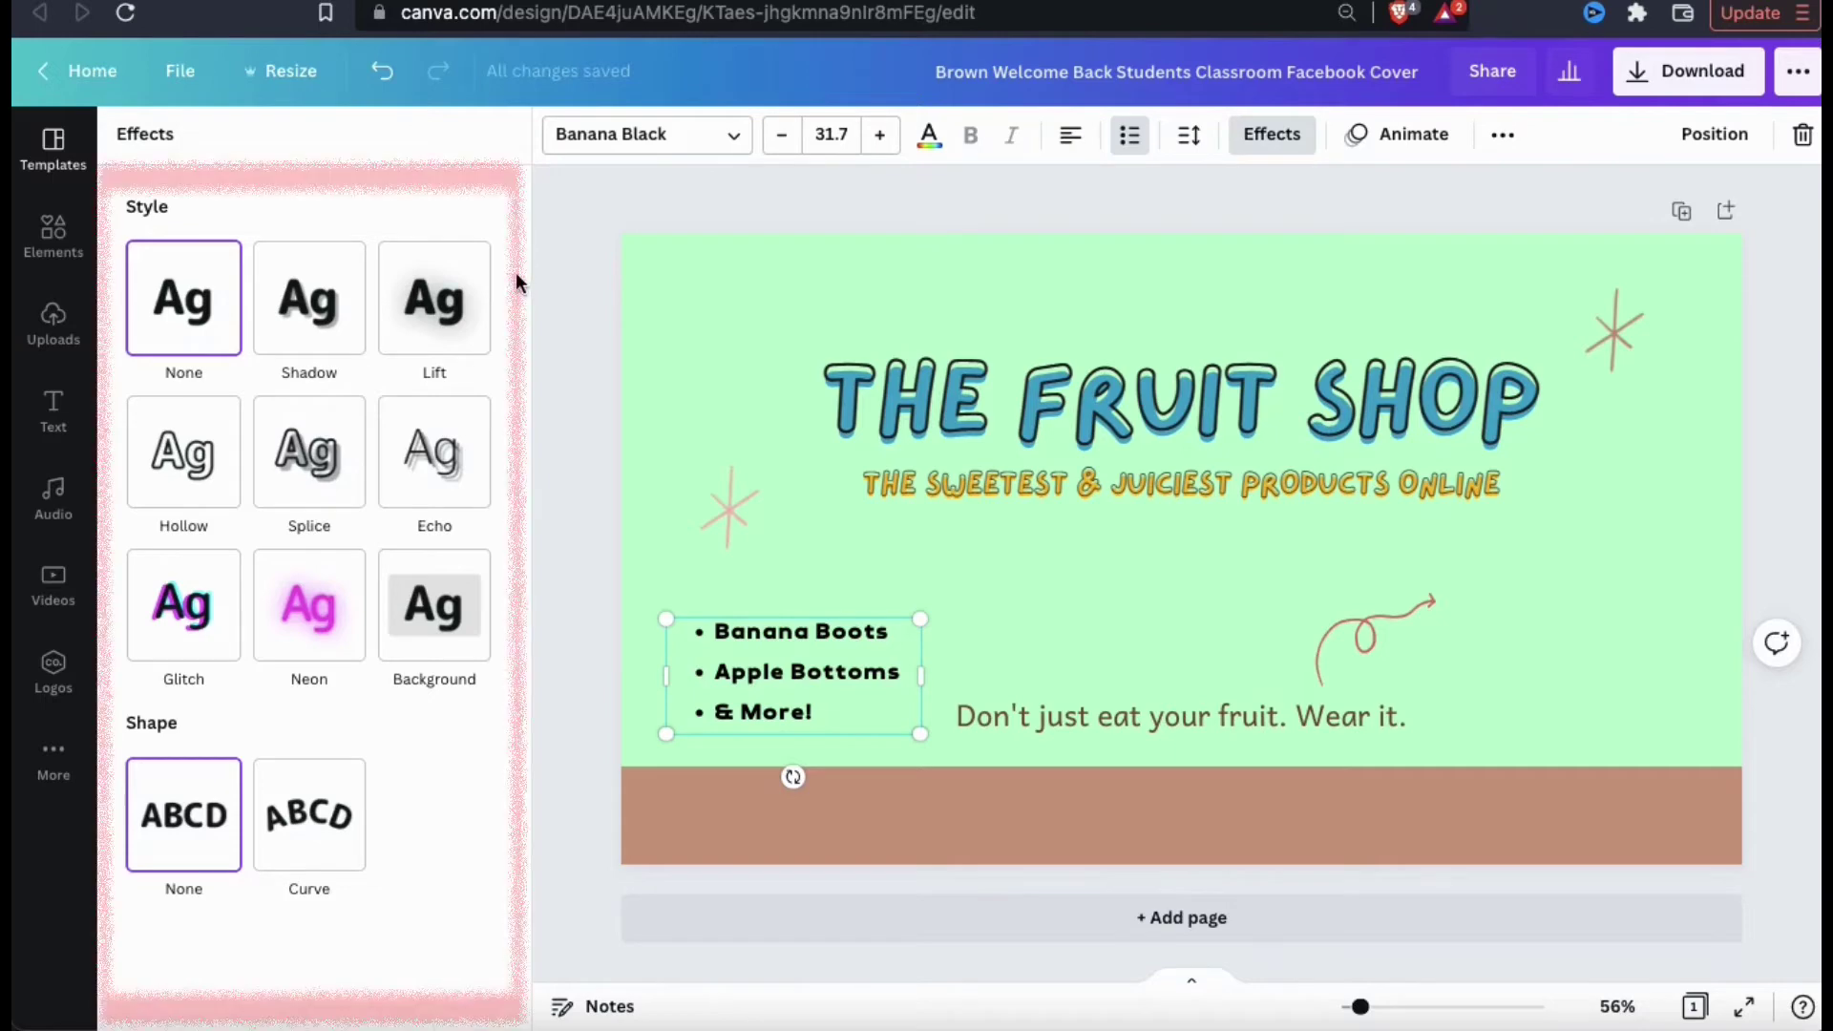
{"action": "left_click", "coordinate": [335, 608]}
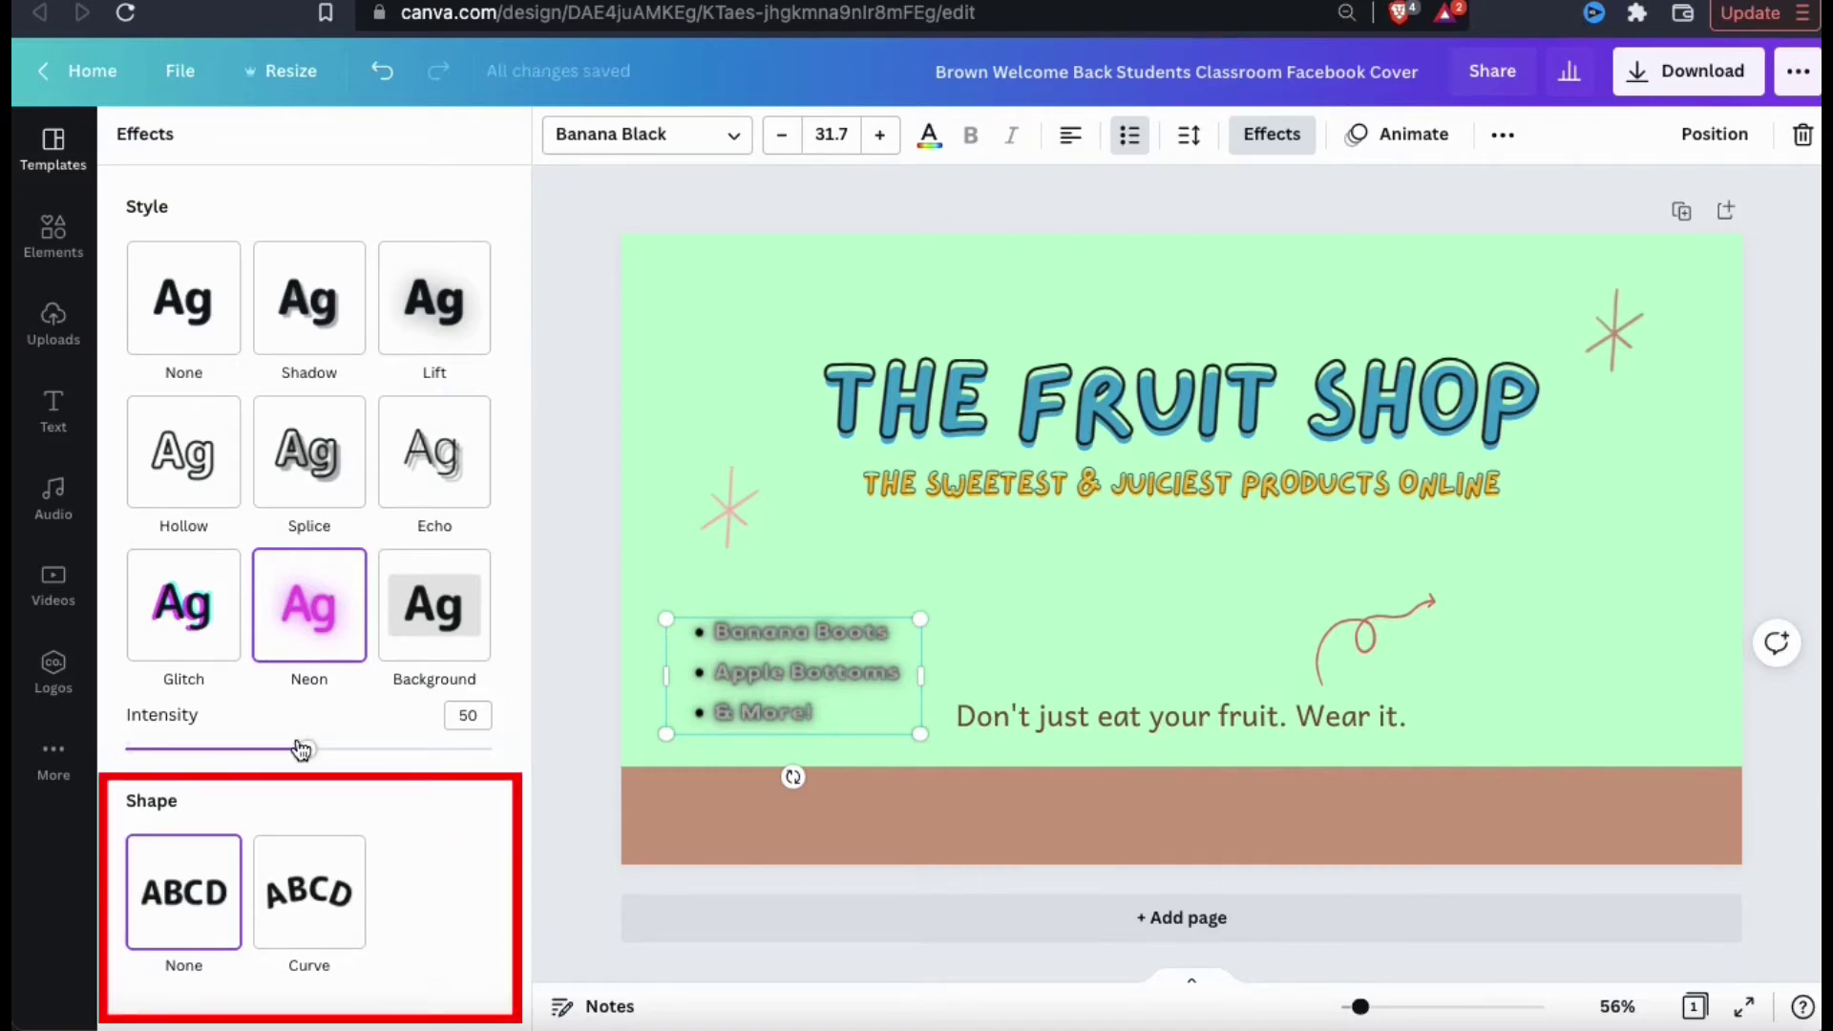
{"action": "left_click", "coordinate": [212, 441]}
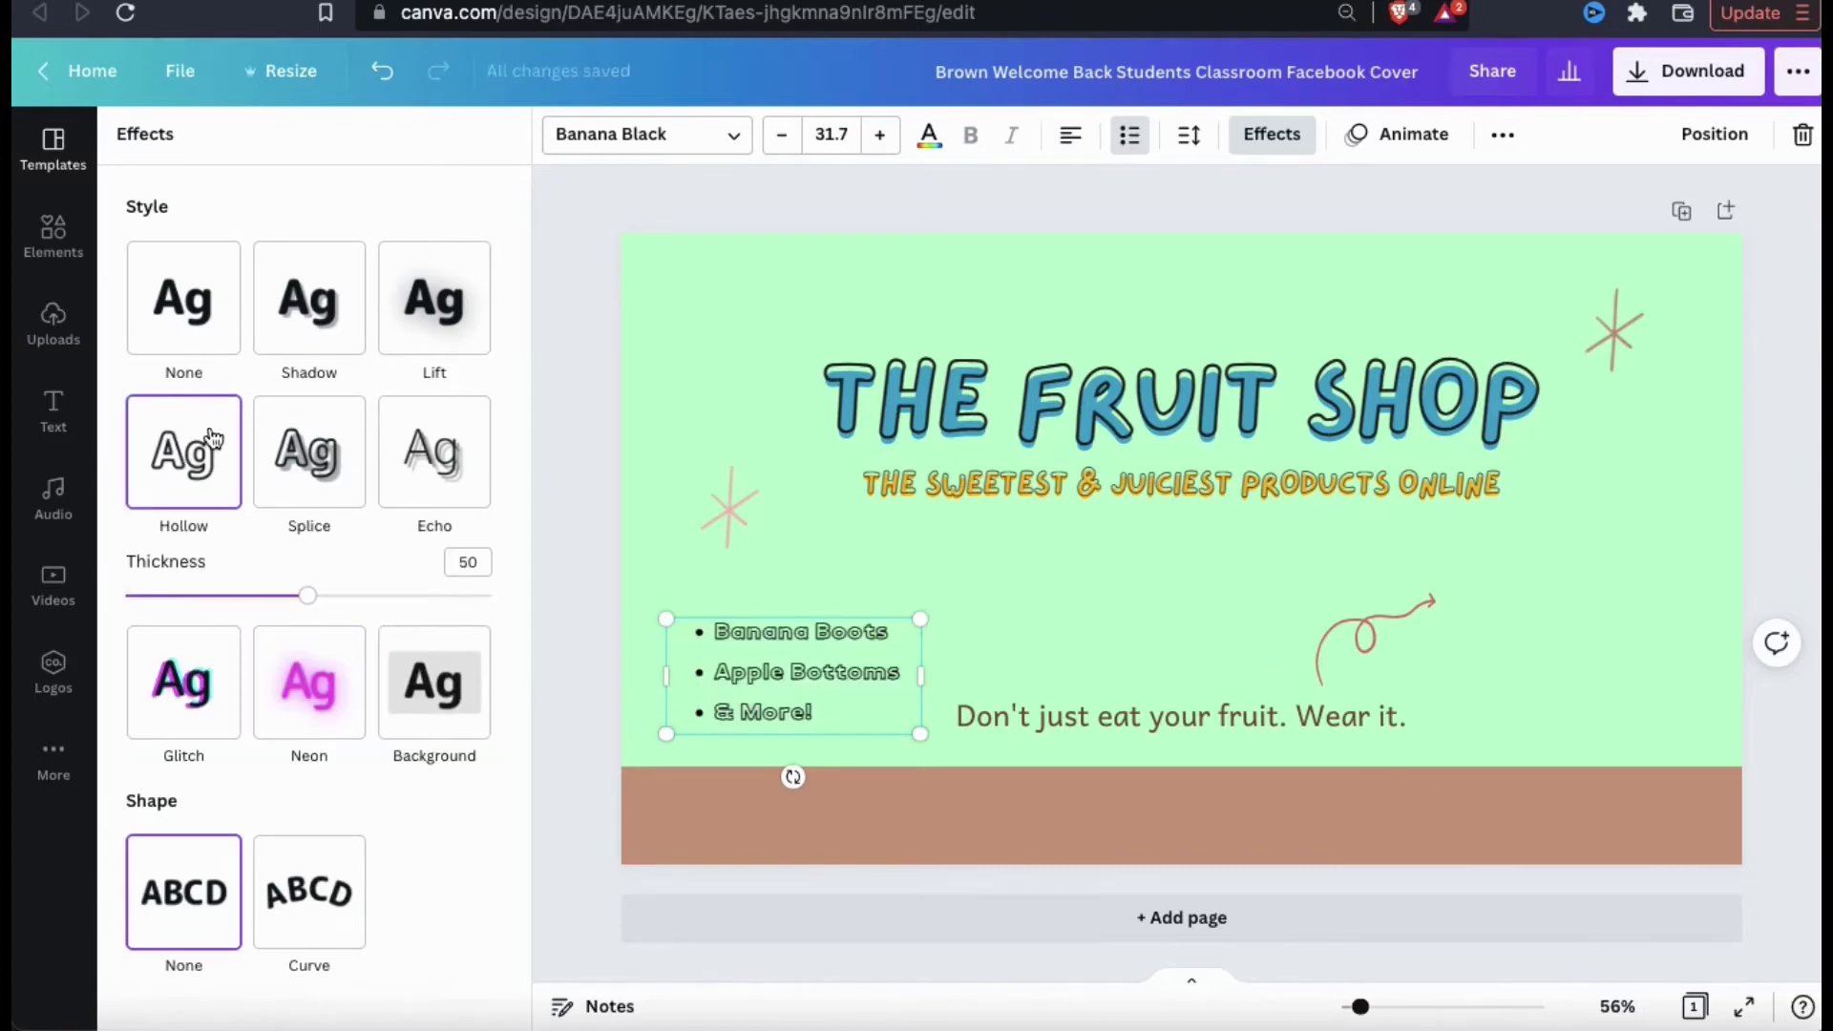
{"action": "left_click", "coordinate": [324, 345]}
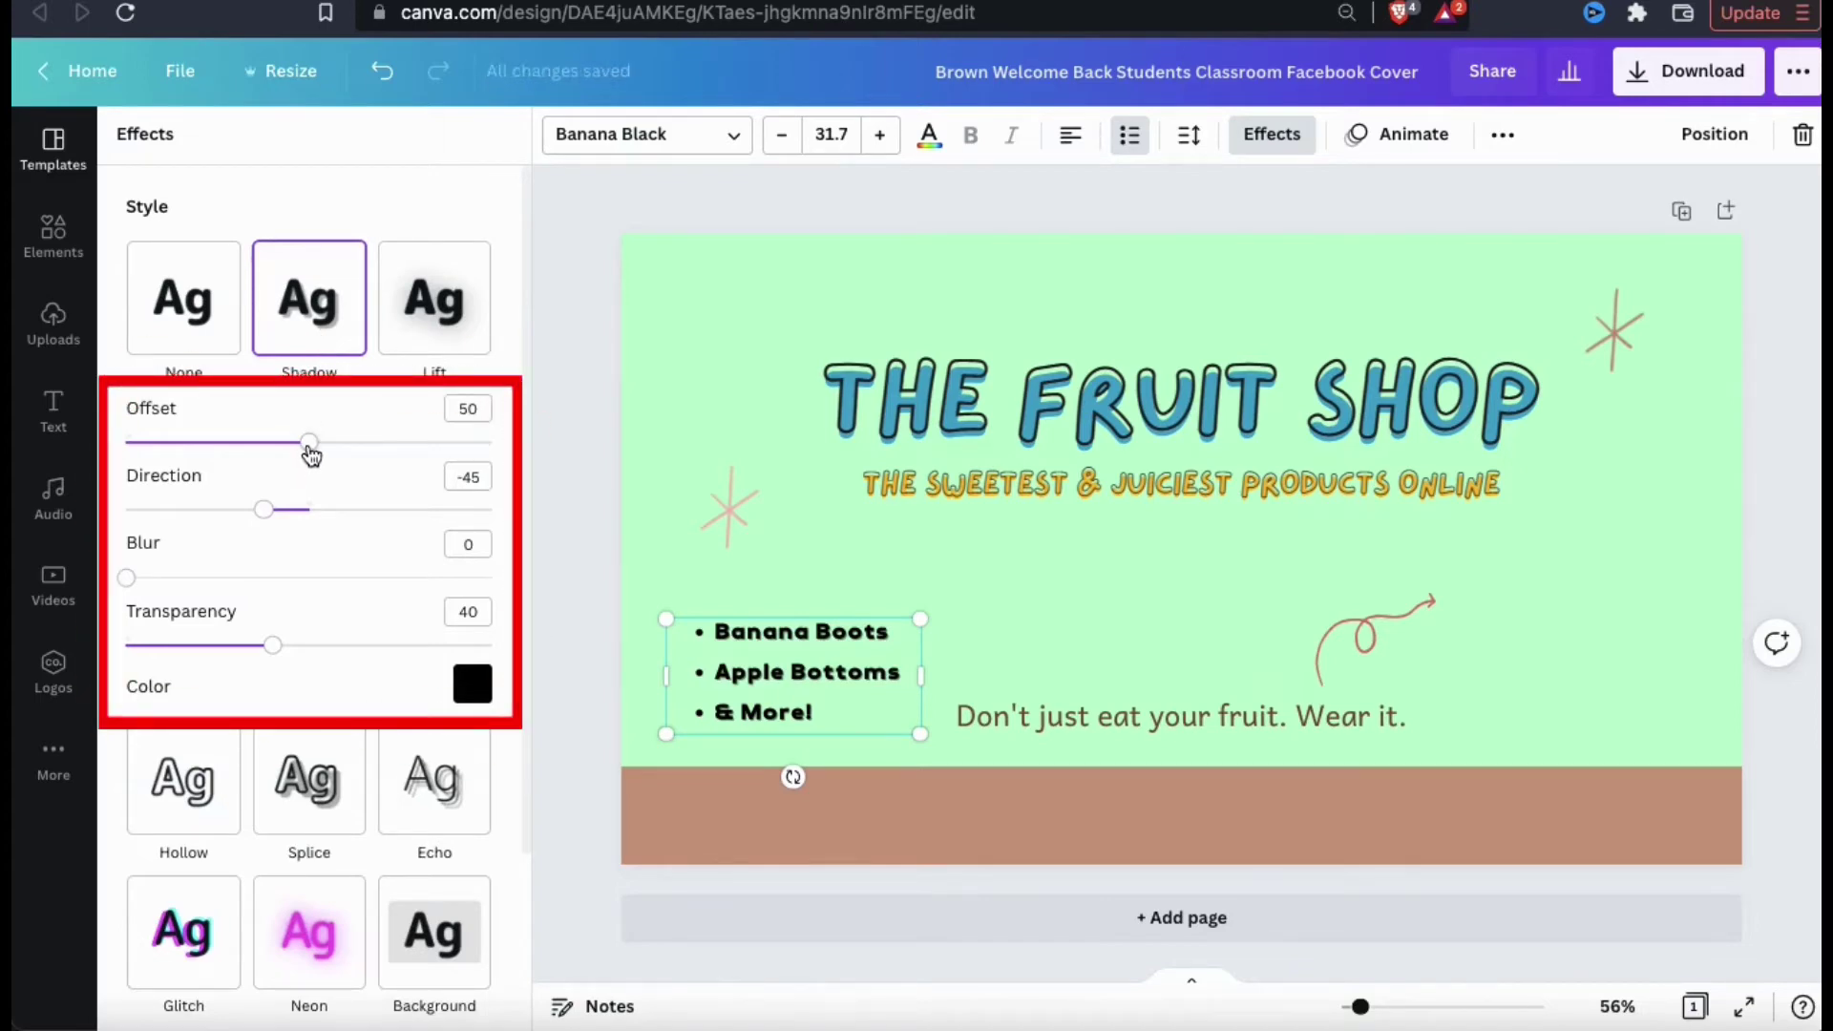
{"action": "left_click_drag", "start_coordinate": [310, 447], "coordinate": [442, 444]}
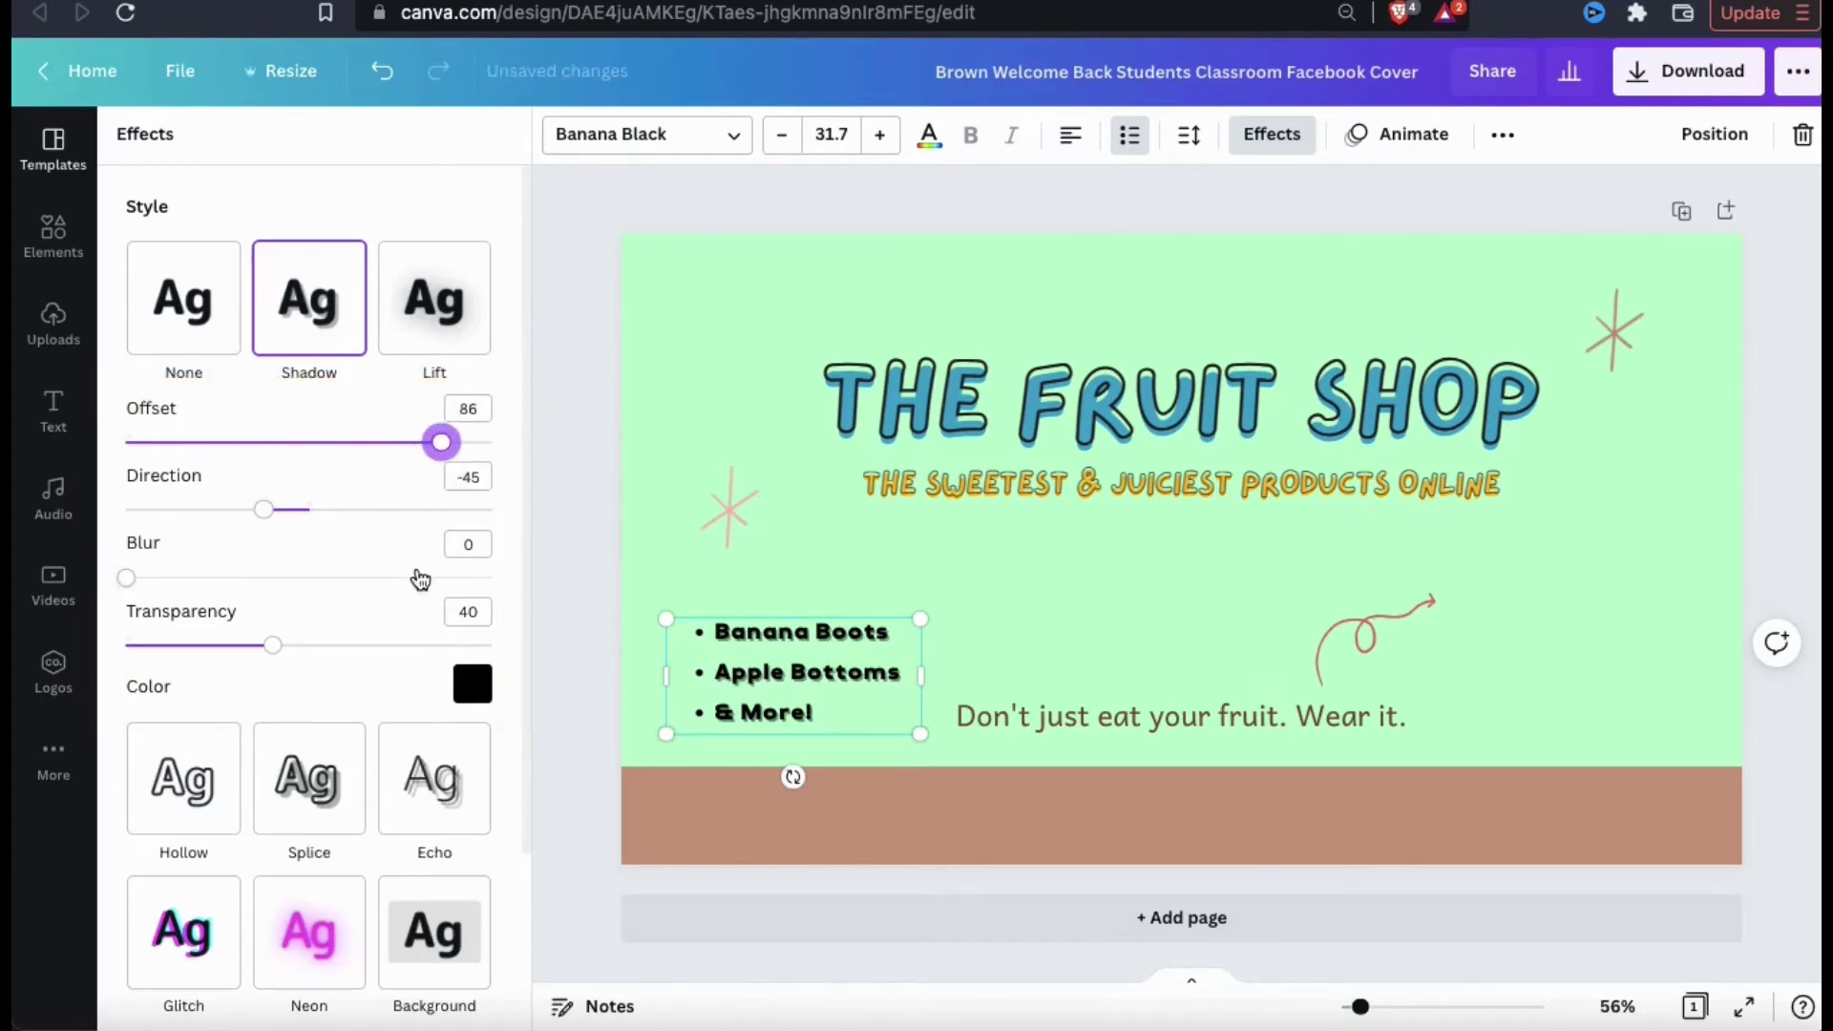
{"action": "left_click_drag", "start_coordinate": [272, 646], "coordinate": [294, 646]}
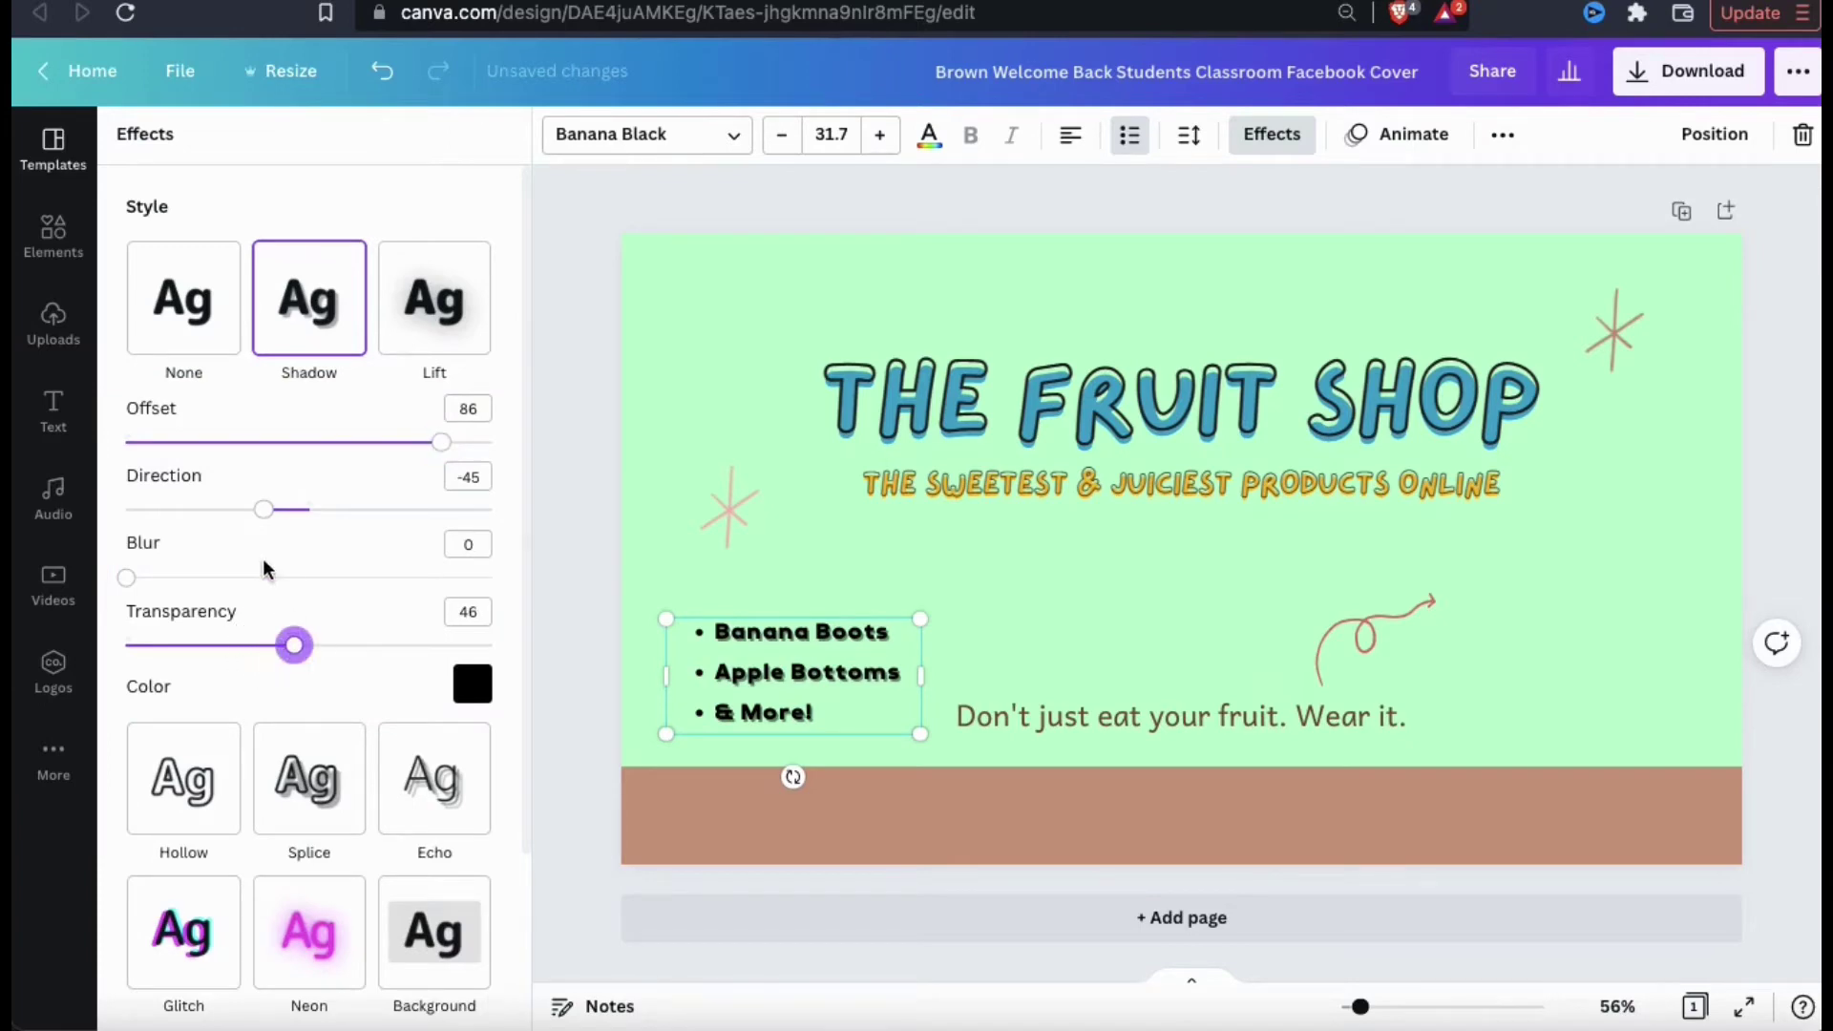
{"action": "left_click_drag", "start_coordinate": [126, 577], "coordinate": [446, 627]}
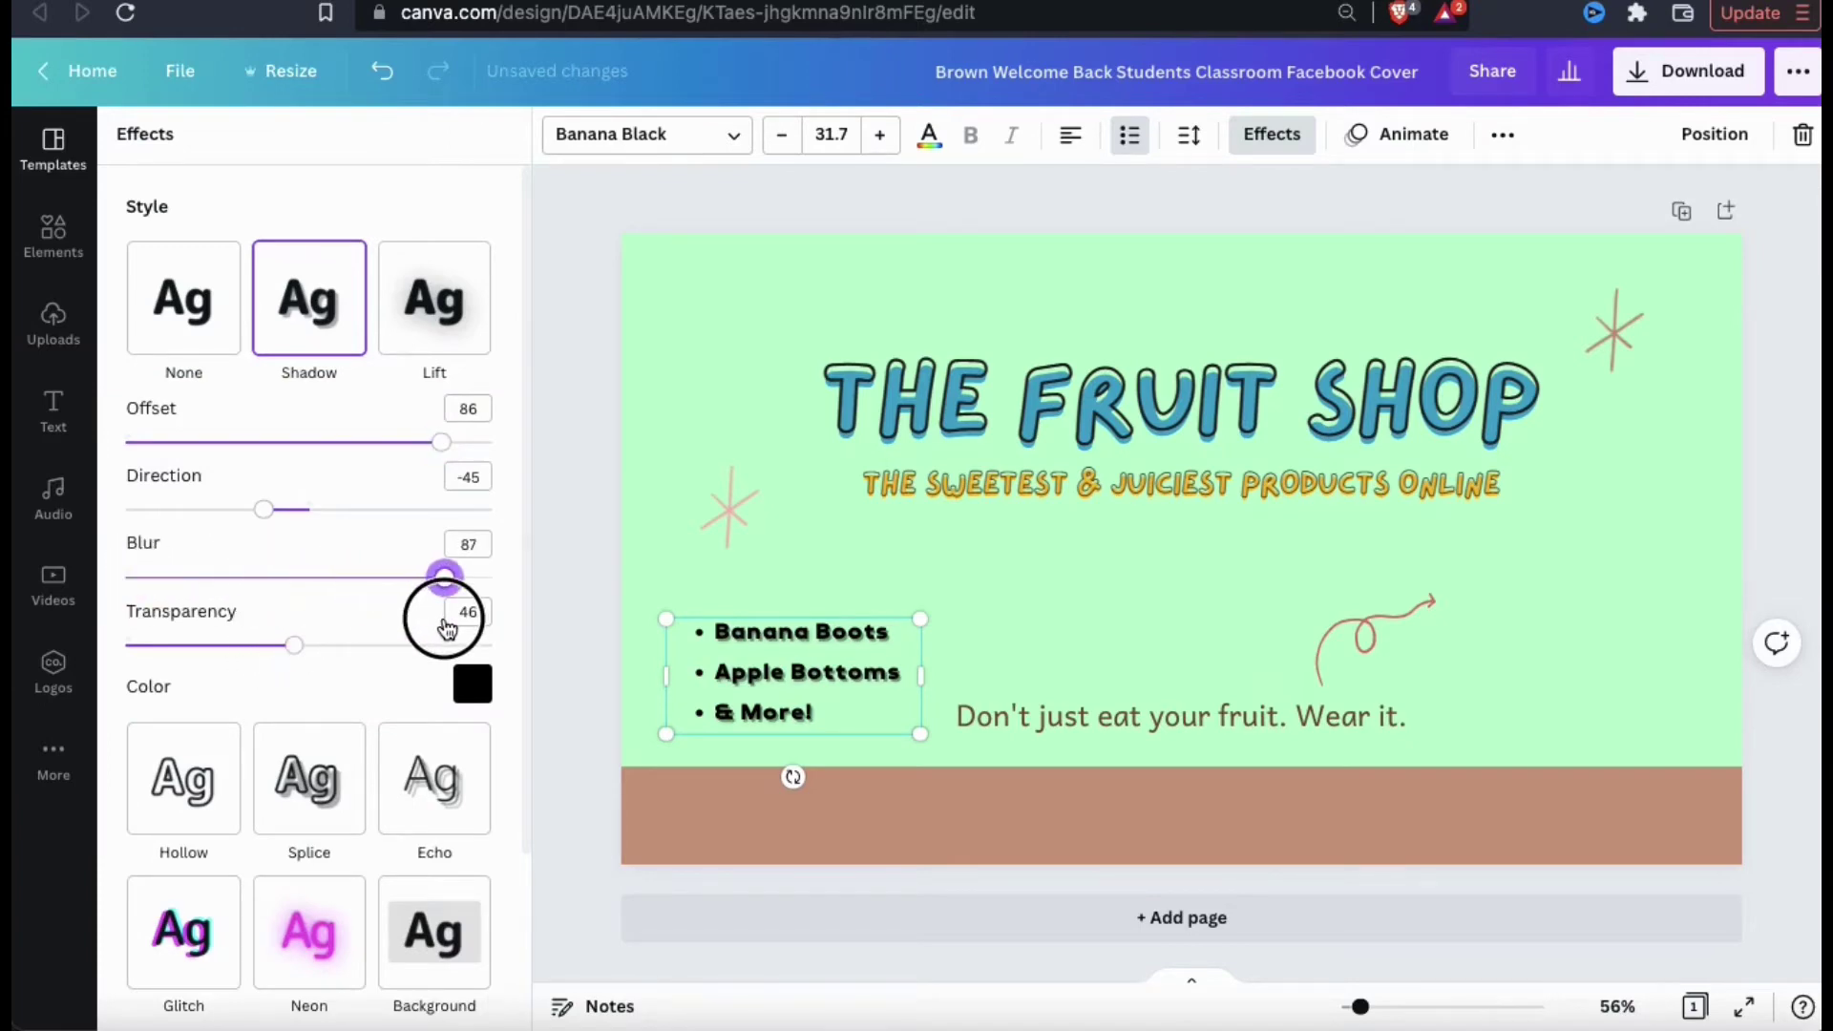
{"action": "left_click_drag", "start_coordinate": [294, 645], "coordinate": [335, 647]}
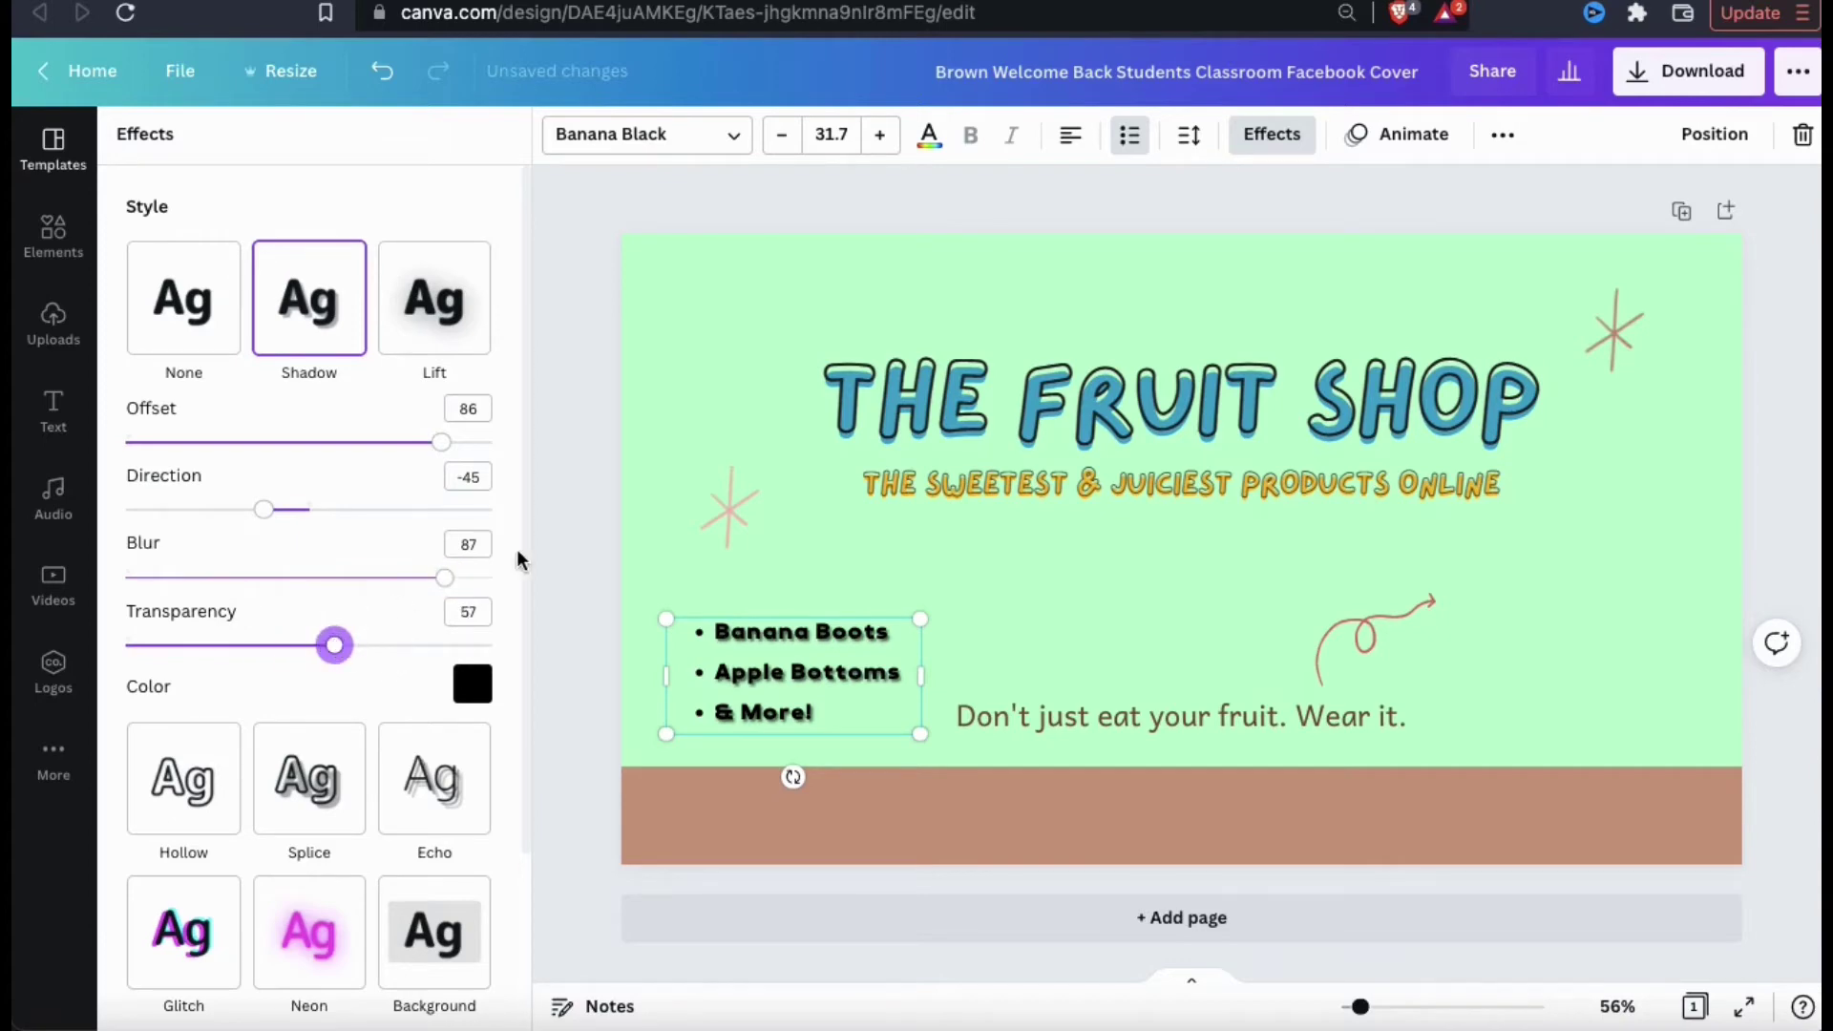
{"action": "left_click", "coordinate": [1022, 585]}
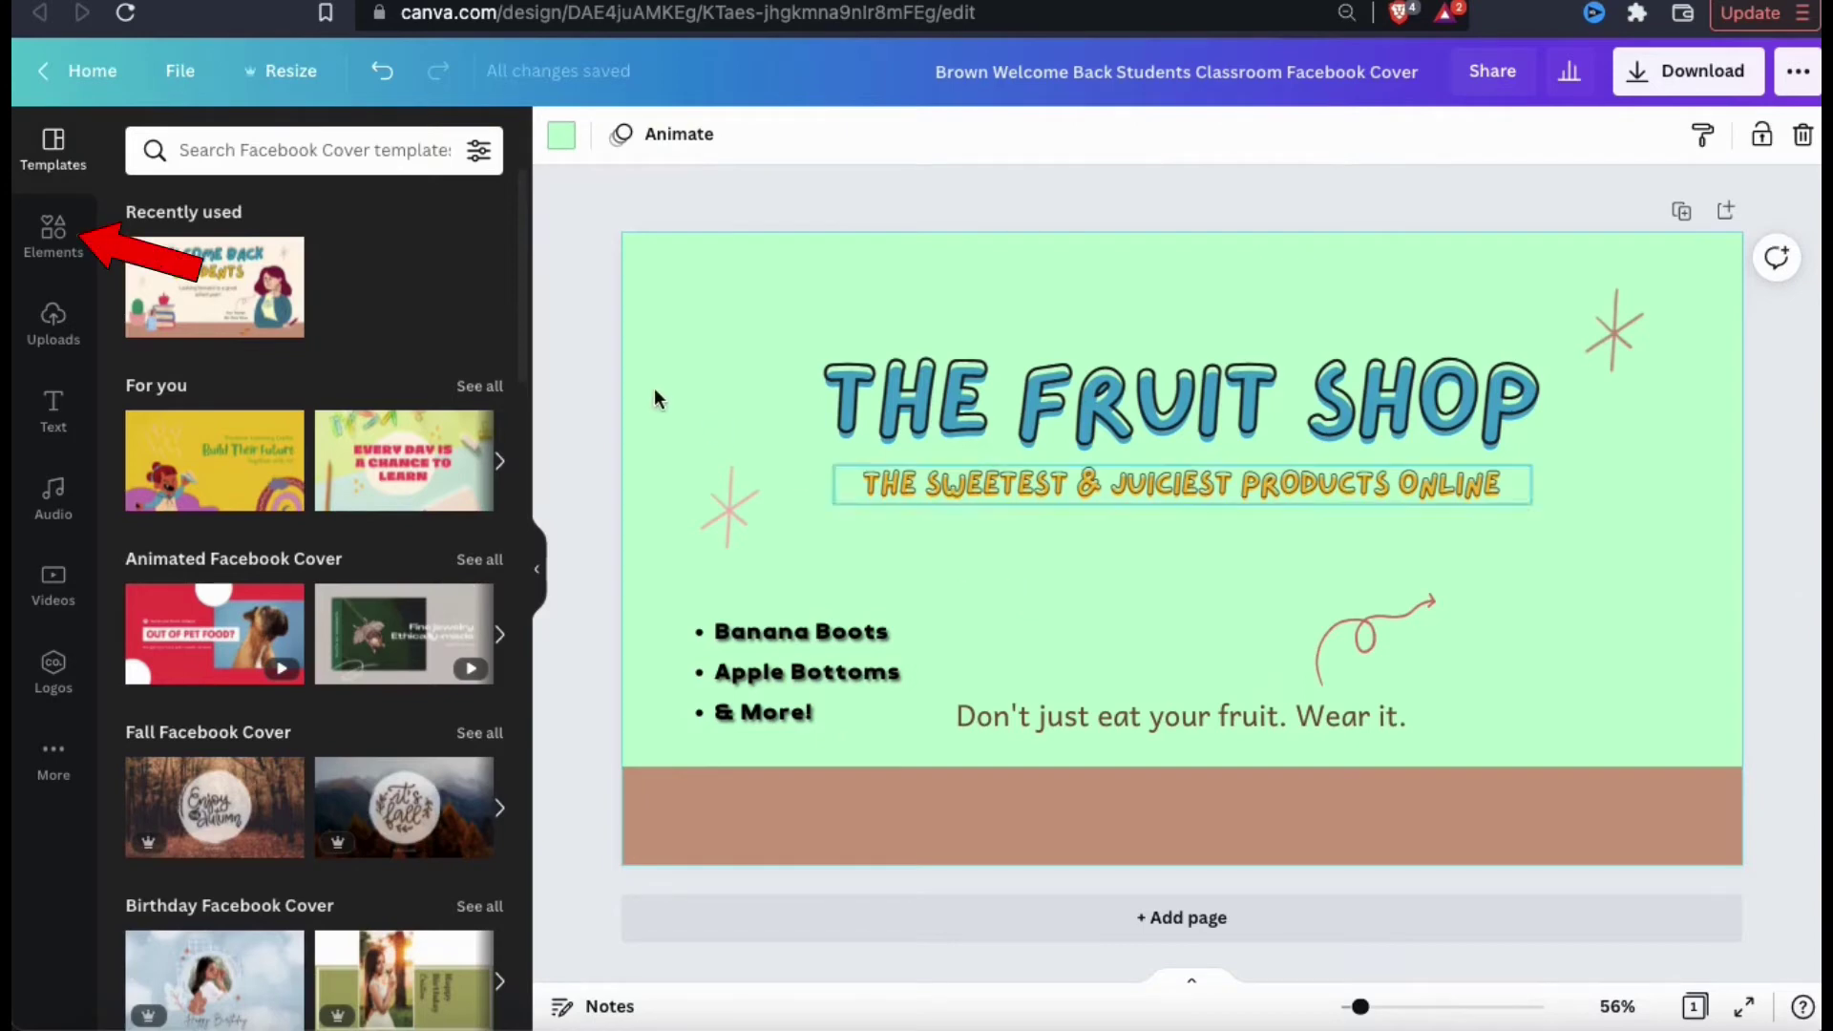
Search the Elements library for 'gradient'.
{"action": "left_click", "coordinate": [59, 250]}
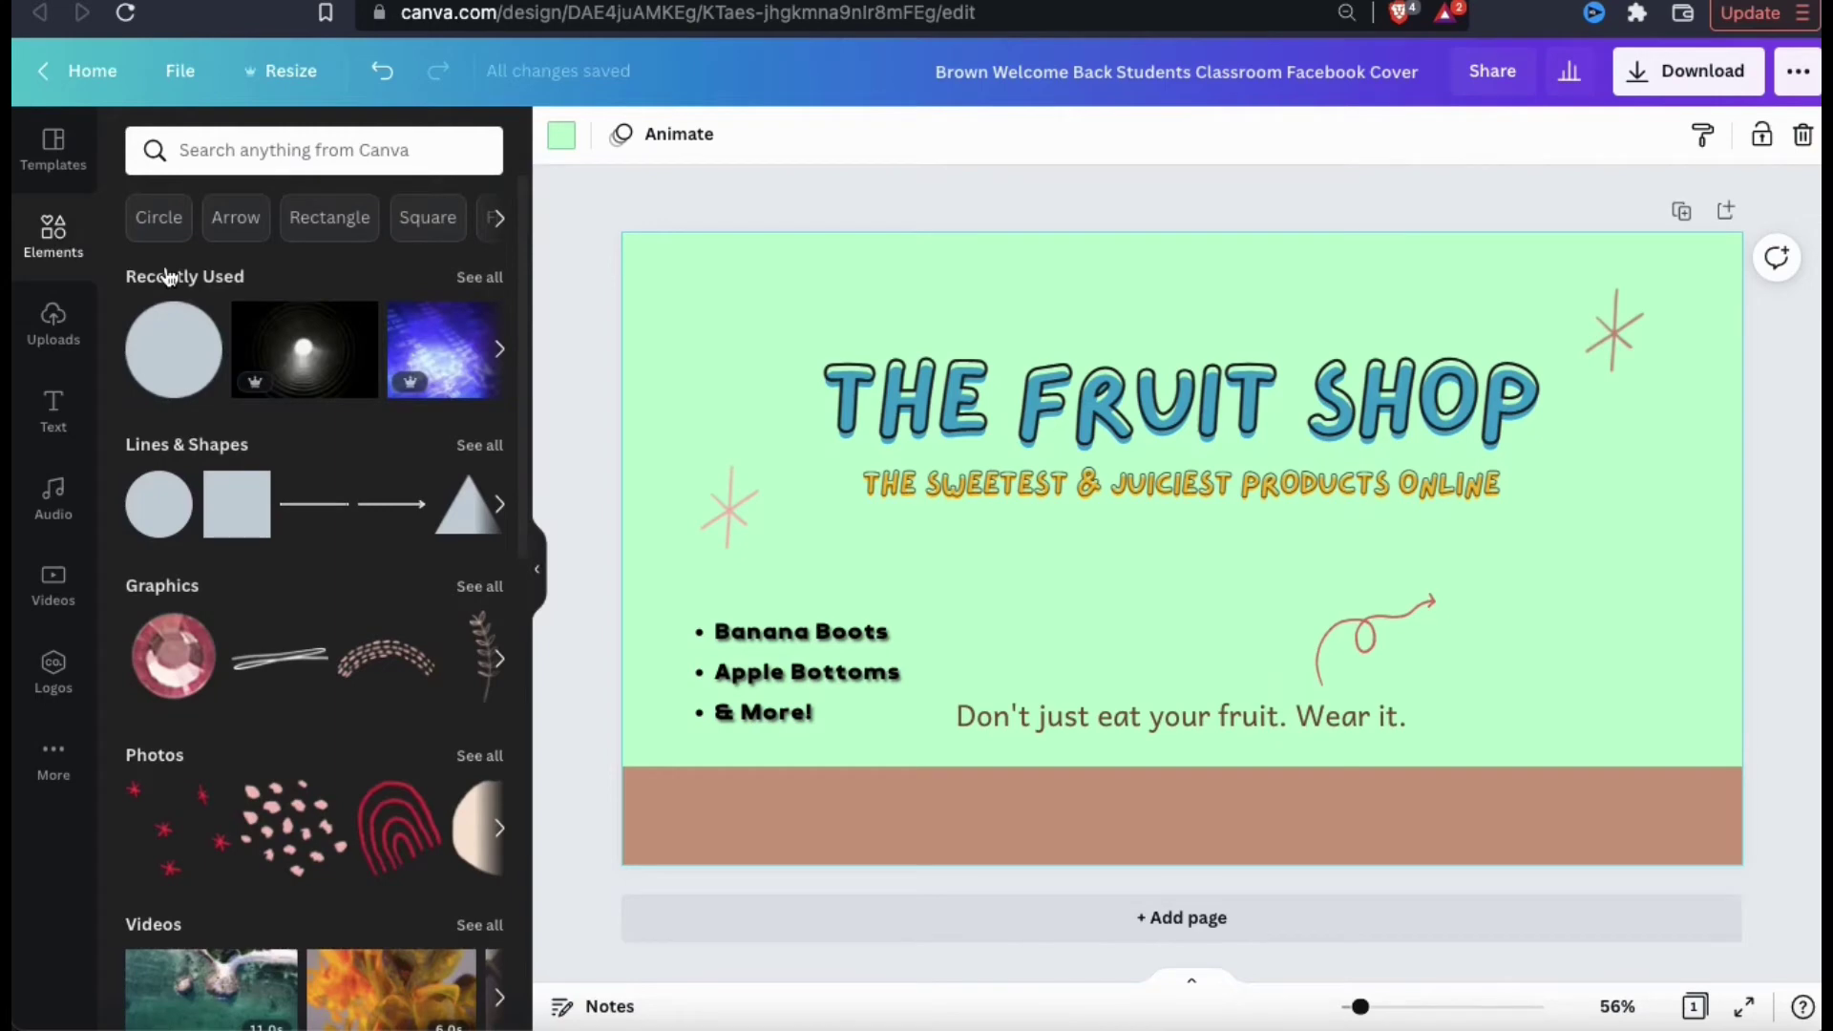
{"action": "scroll", "coordinate": [168, 277], "scroll_direction": "down", "scroll_amount": 5}
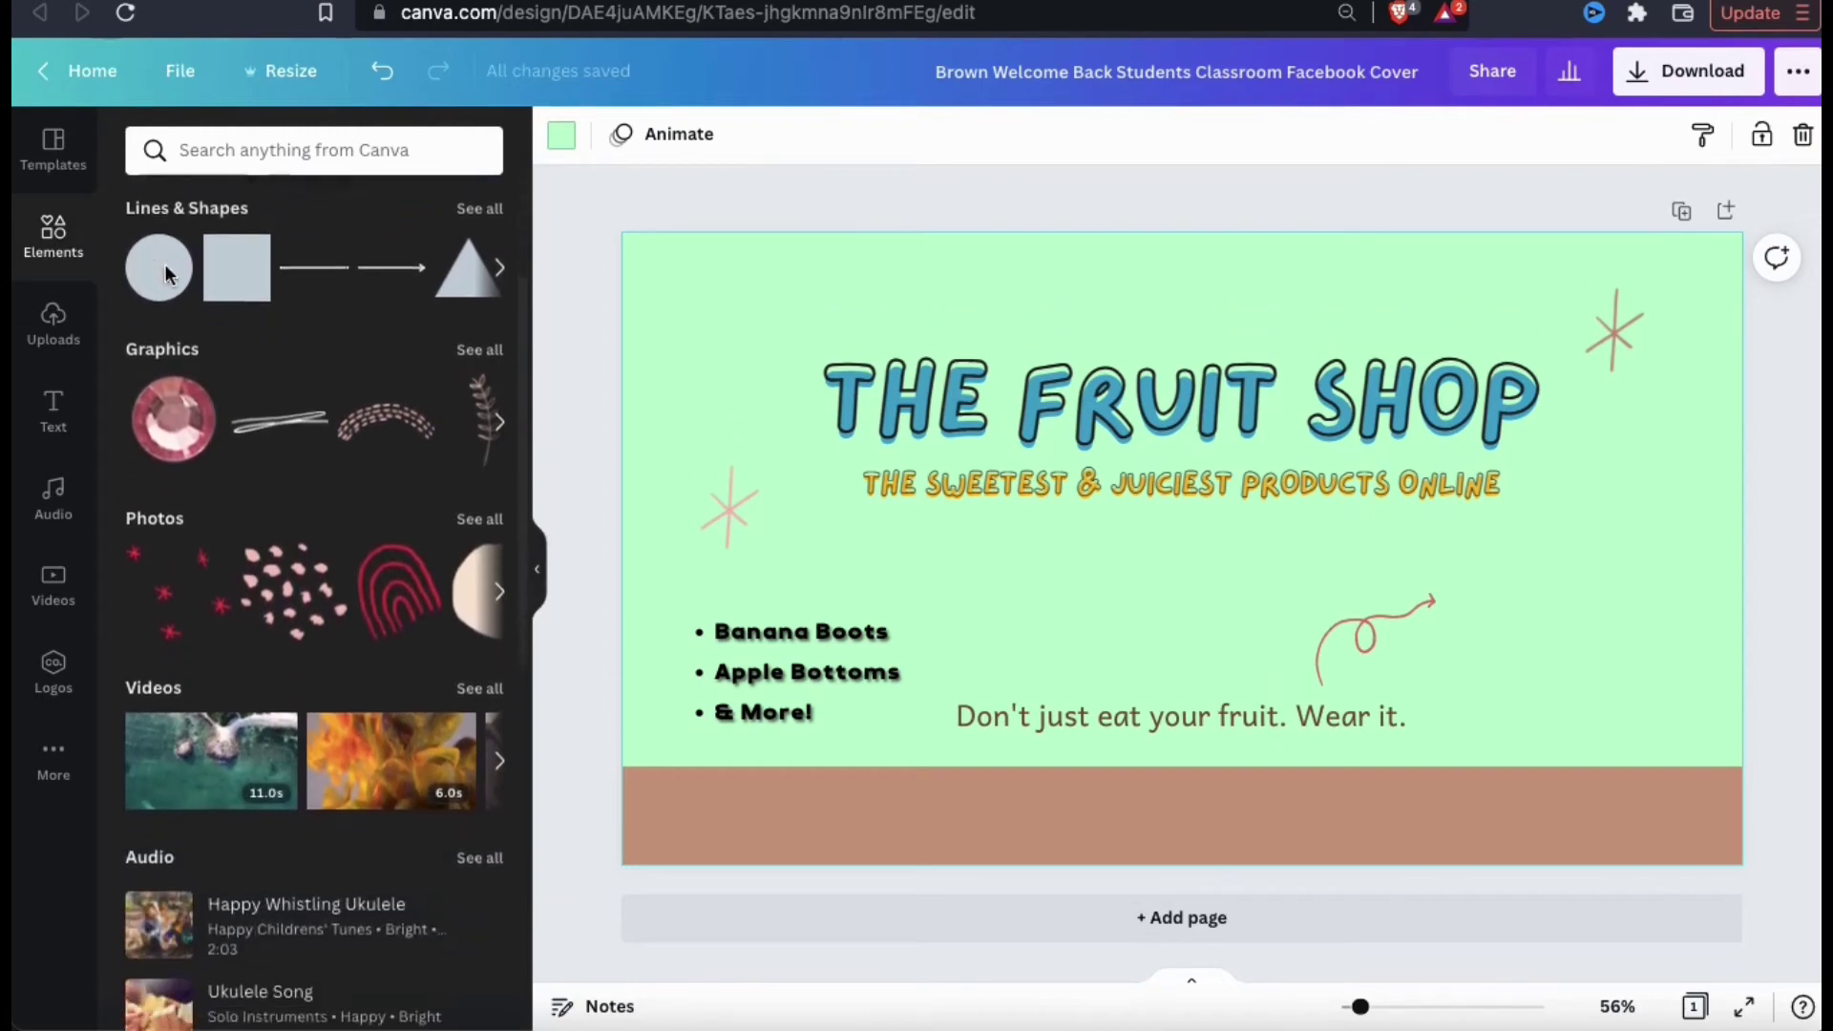
{"action": "scroll", "coordinate": [167, 275], "scroll_direction": "down", "scroll_amount": 10}
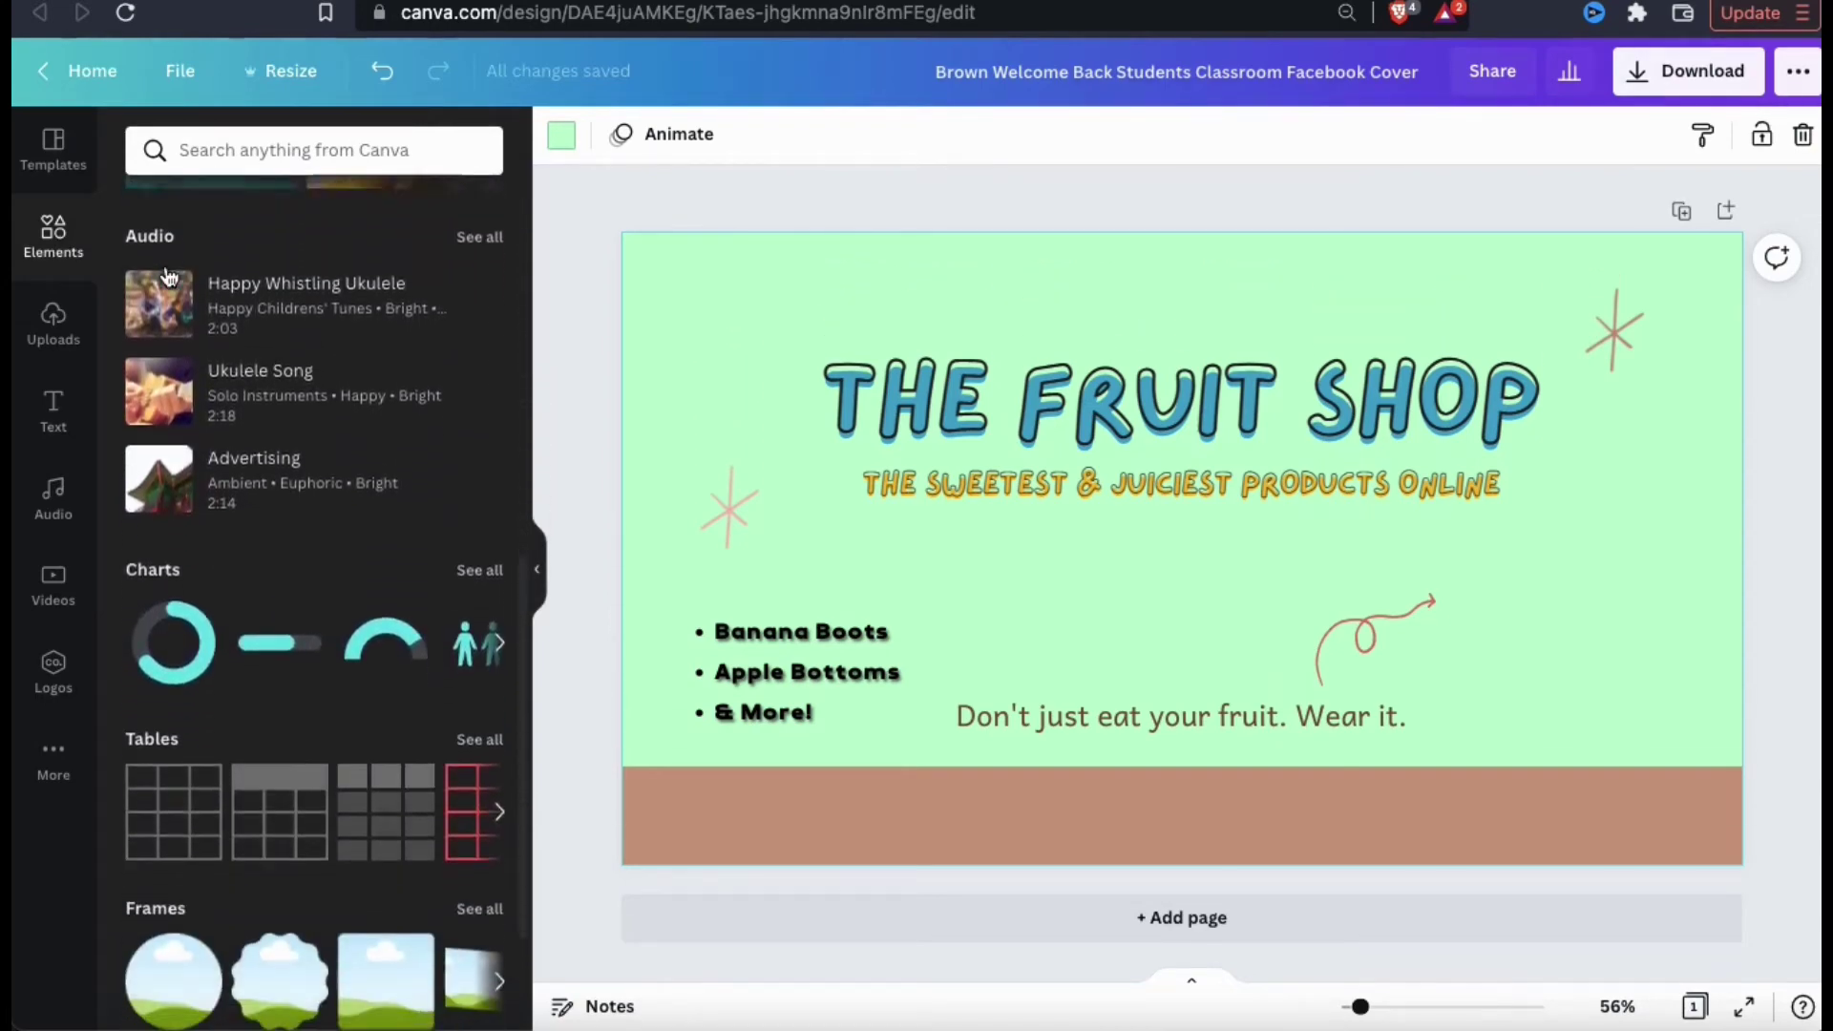
{"action": "scroll", "coordinate": [167, 277], "scroll_direction": "down", "scroll_amount": 3}
{"action": "scroll", "coordinate": [167, 277], "scroll_direction": "up", "scroll_amount": 18}
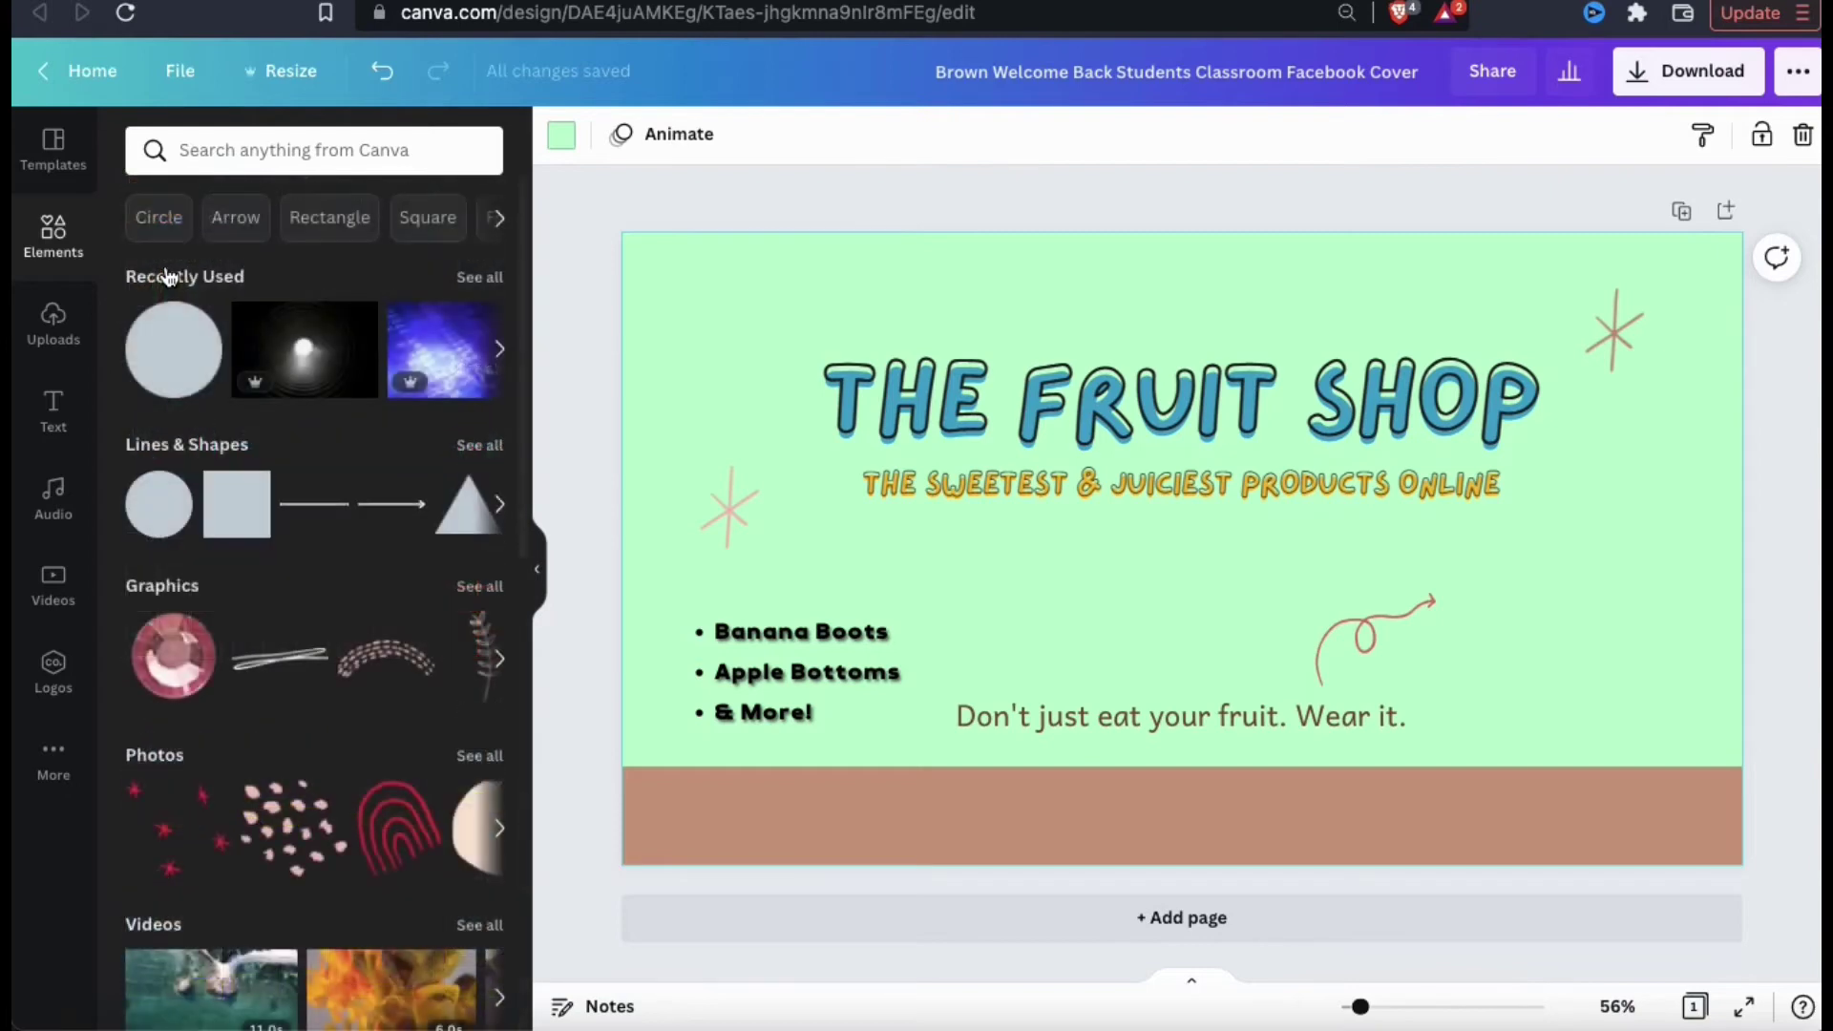
{"action": "left_click", "coordinate": [229, 153]}
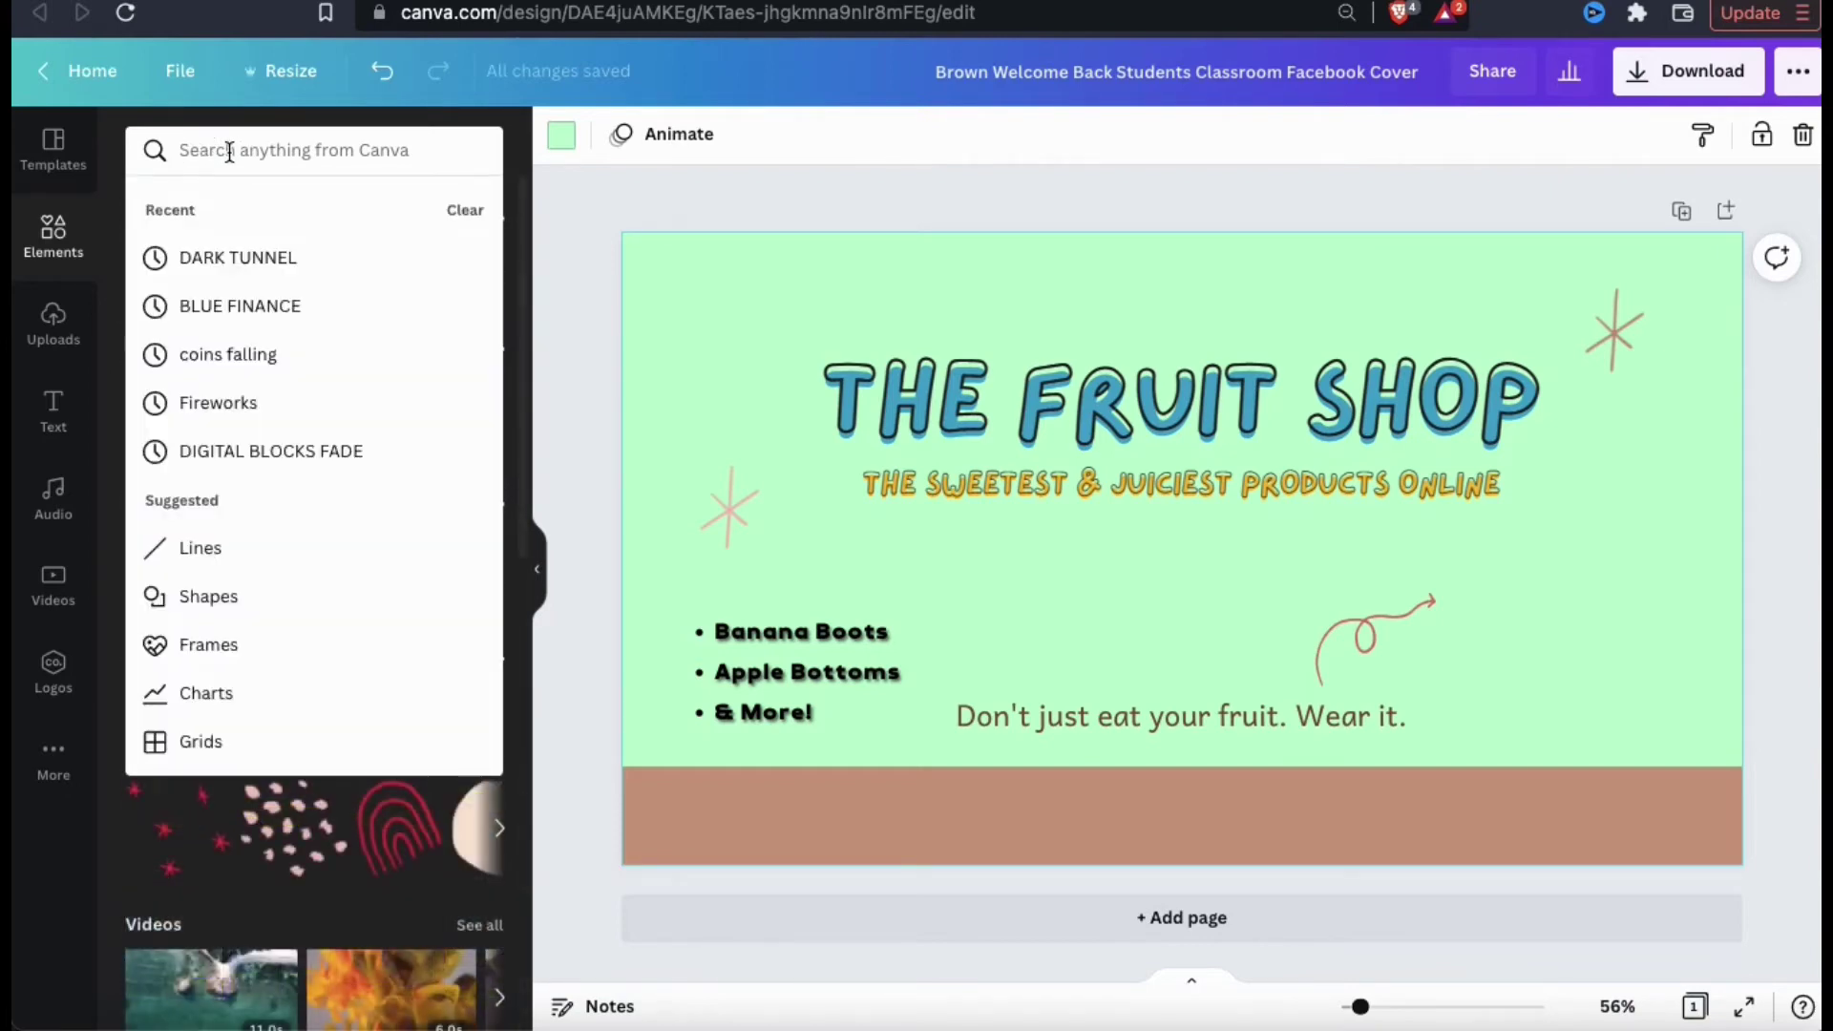
{"action": "type", "text": "gradie"}
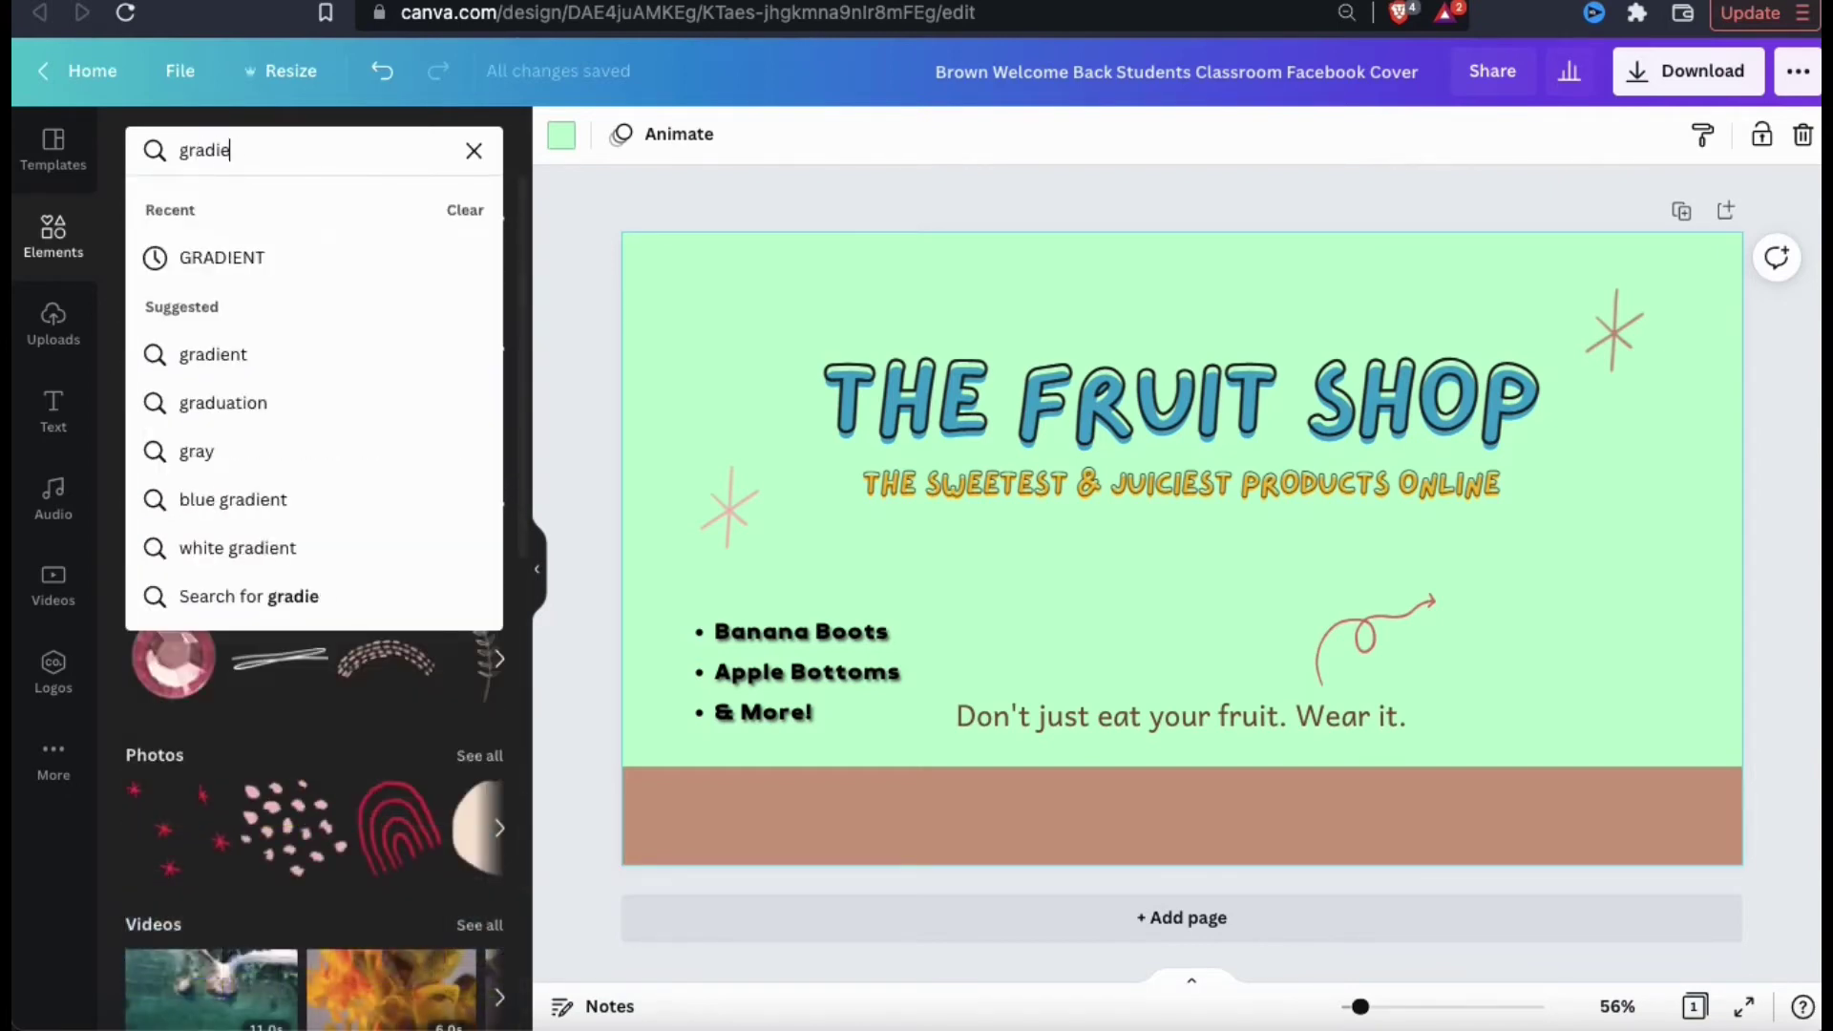
{"action": "type", "text": "nt"}
{"action": "key", "text": "Return"}
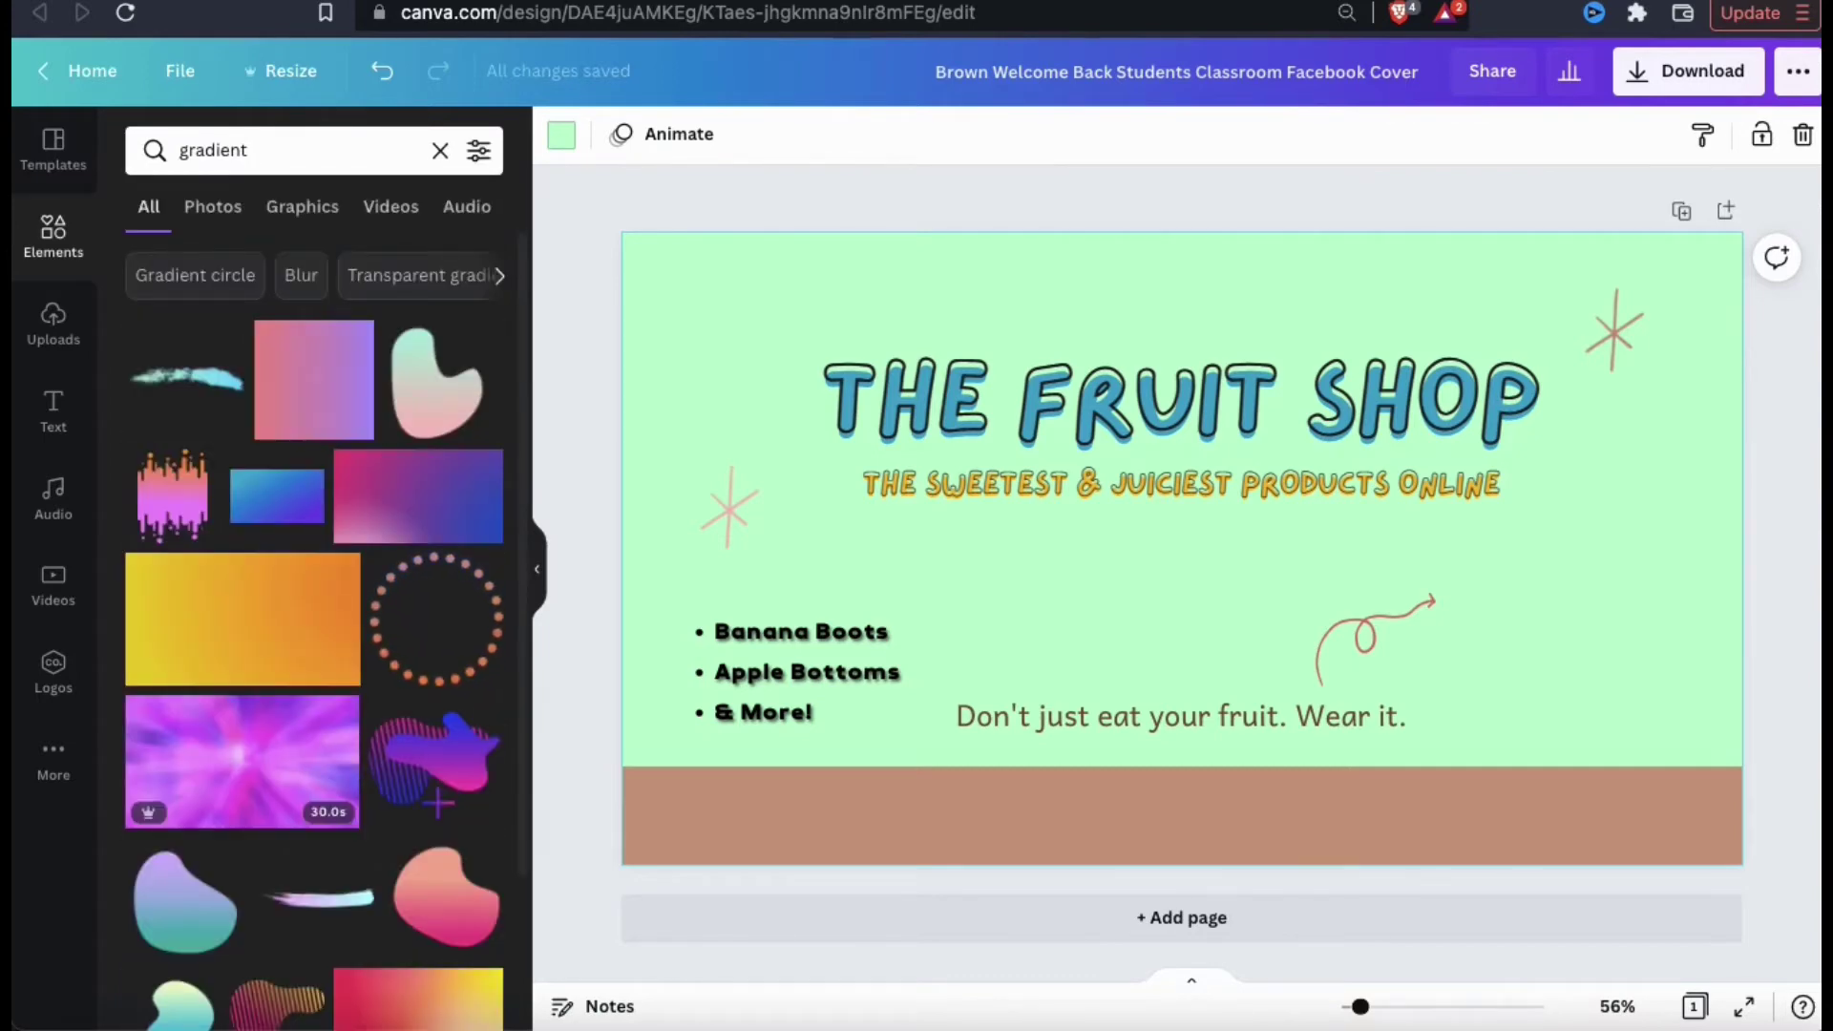
Add a striped gradient circle from the Graphics results, enlarged behind the bullet list at bottom-left.
{"action": "left_click", "coordinate": [321, 212]}
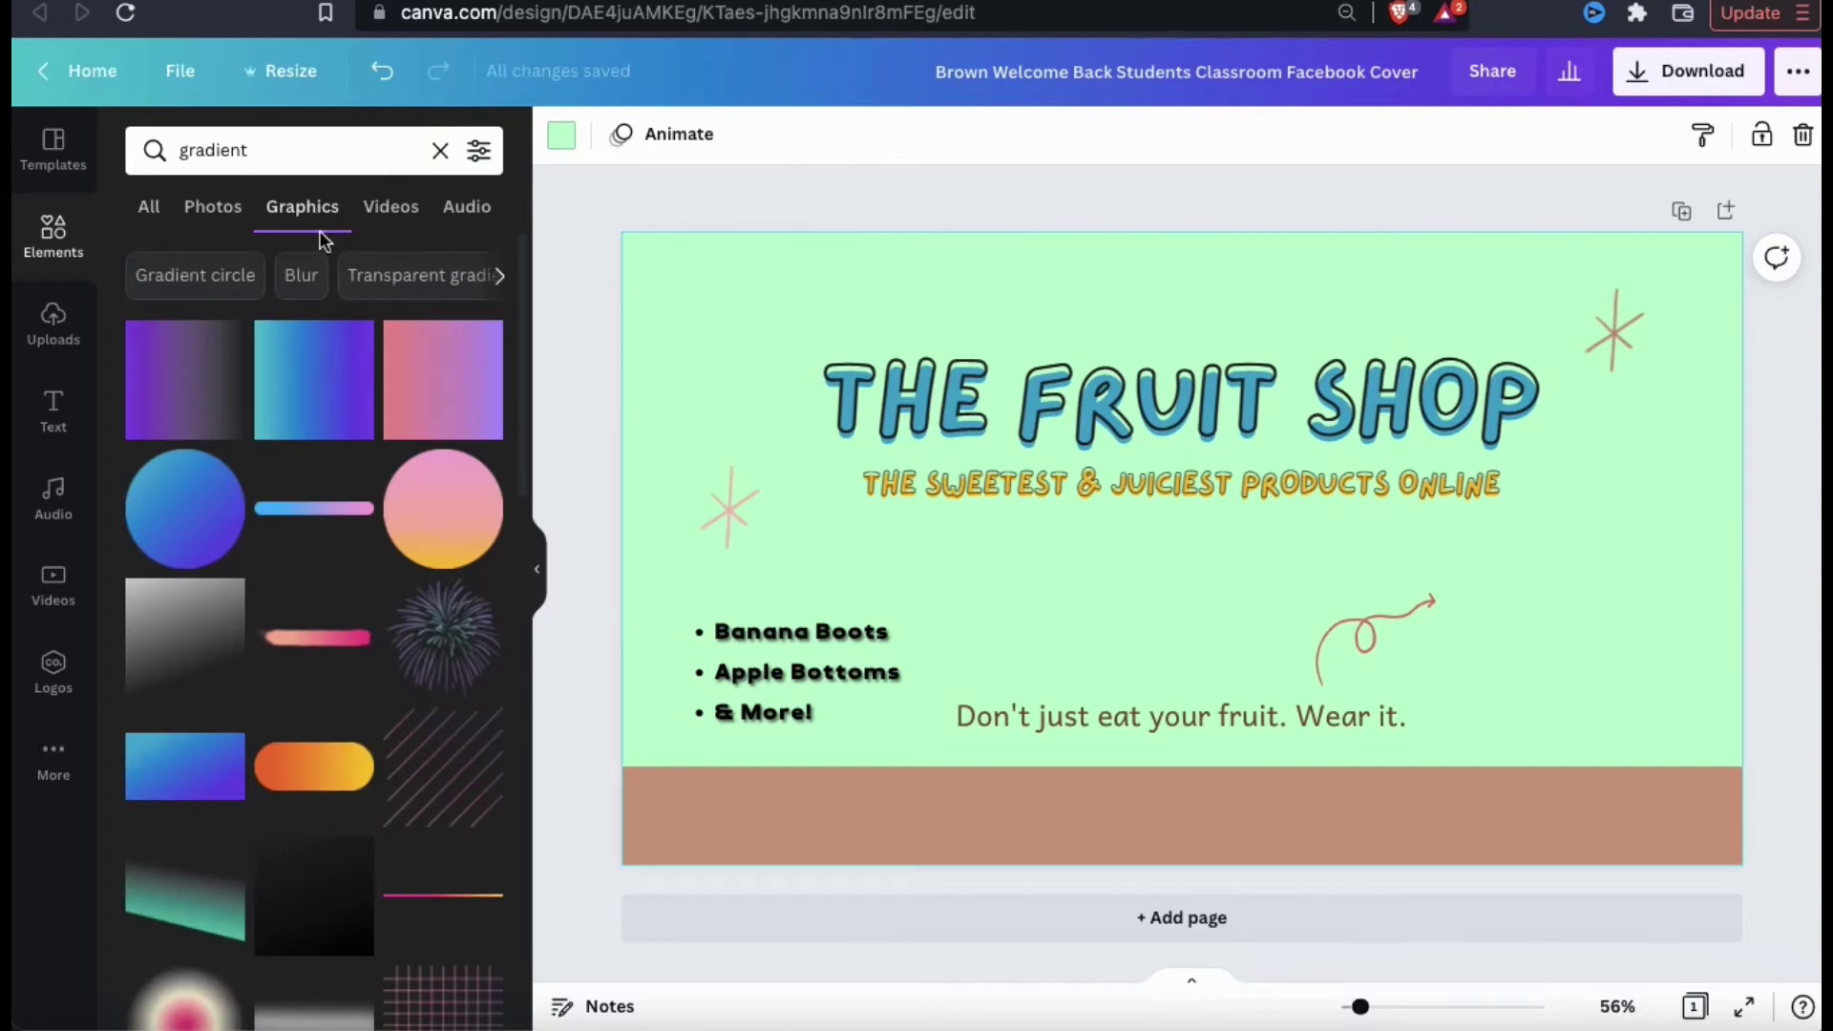
{"action": "scroll", "coordinate": [355, 475], "scroll_direction": "down", "scroll_amount": 2}
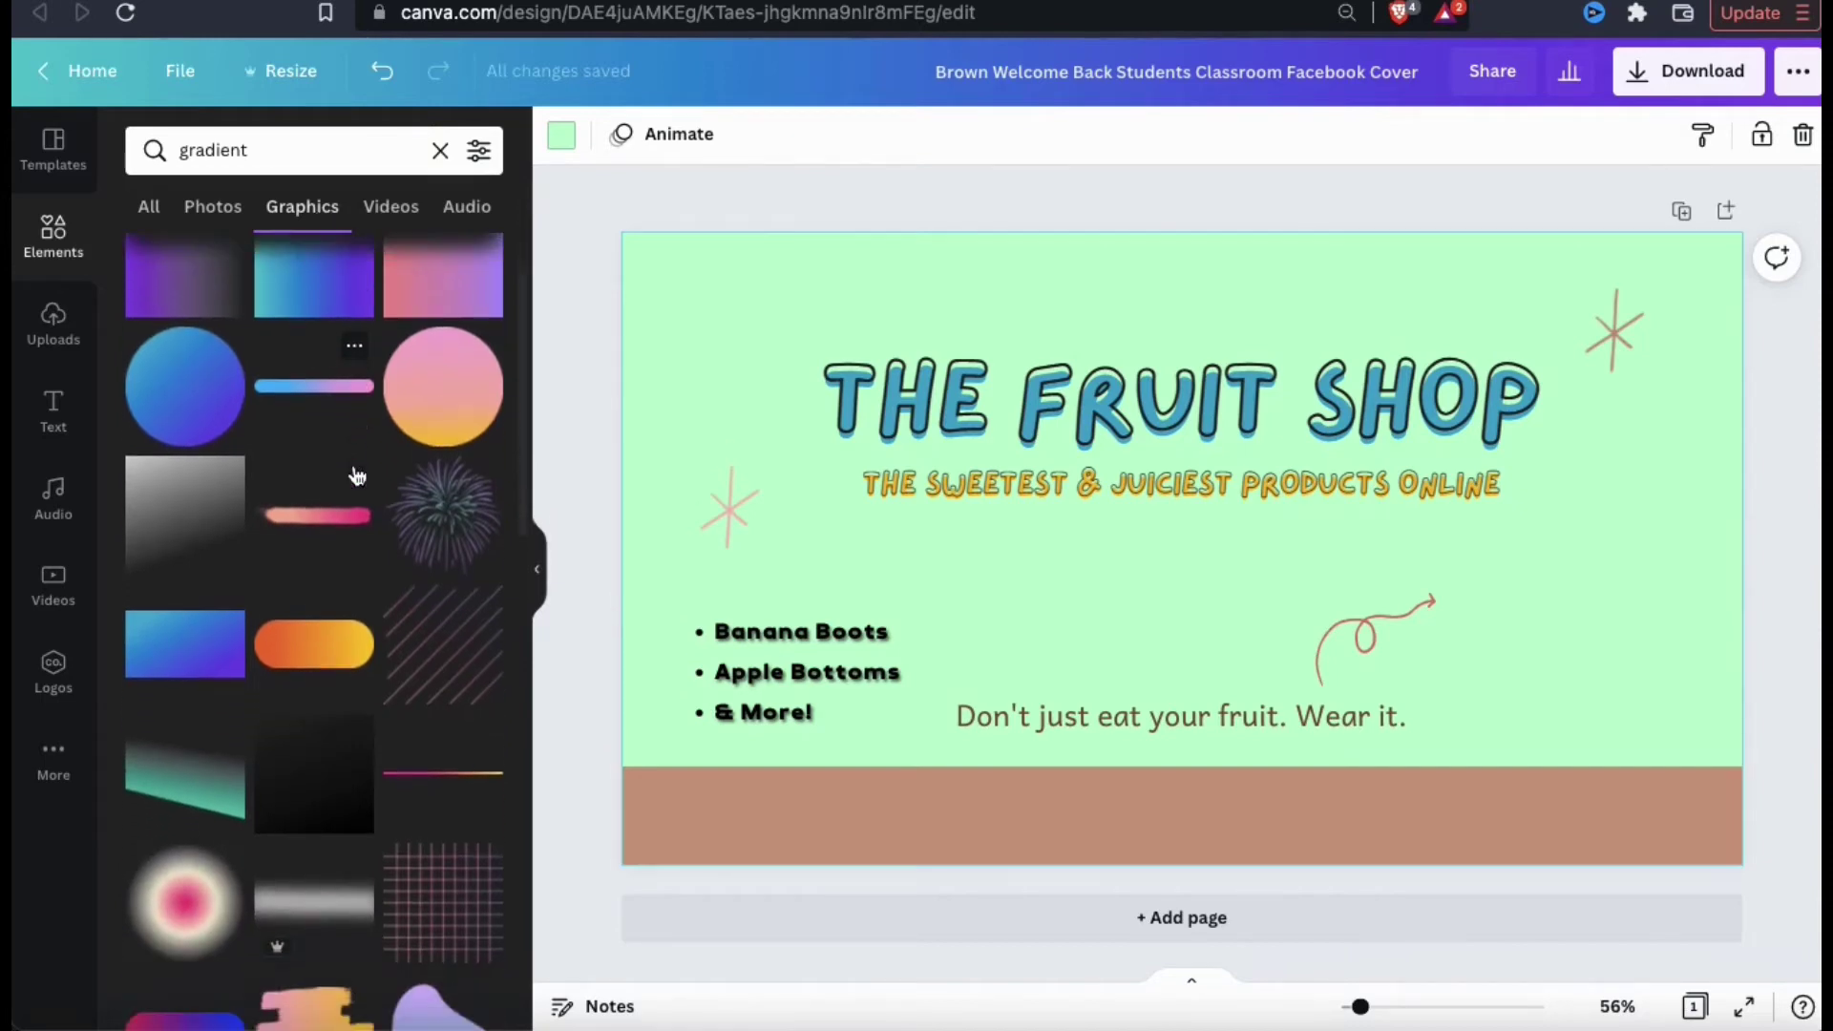
{"action": "scroll", "coordinate": [356, 475], "scroll_direction": "down", "scroll_amount": 10}
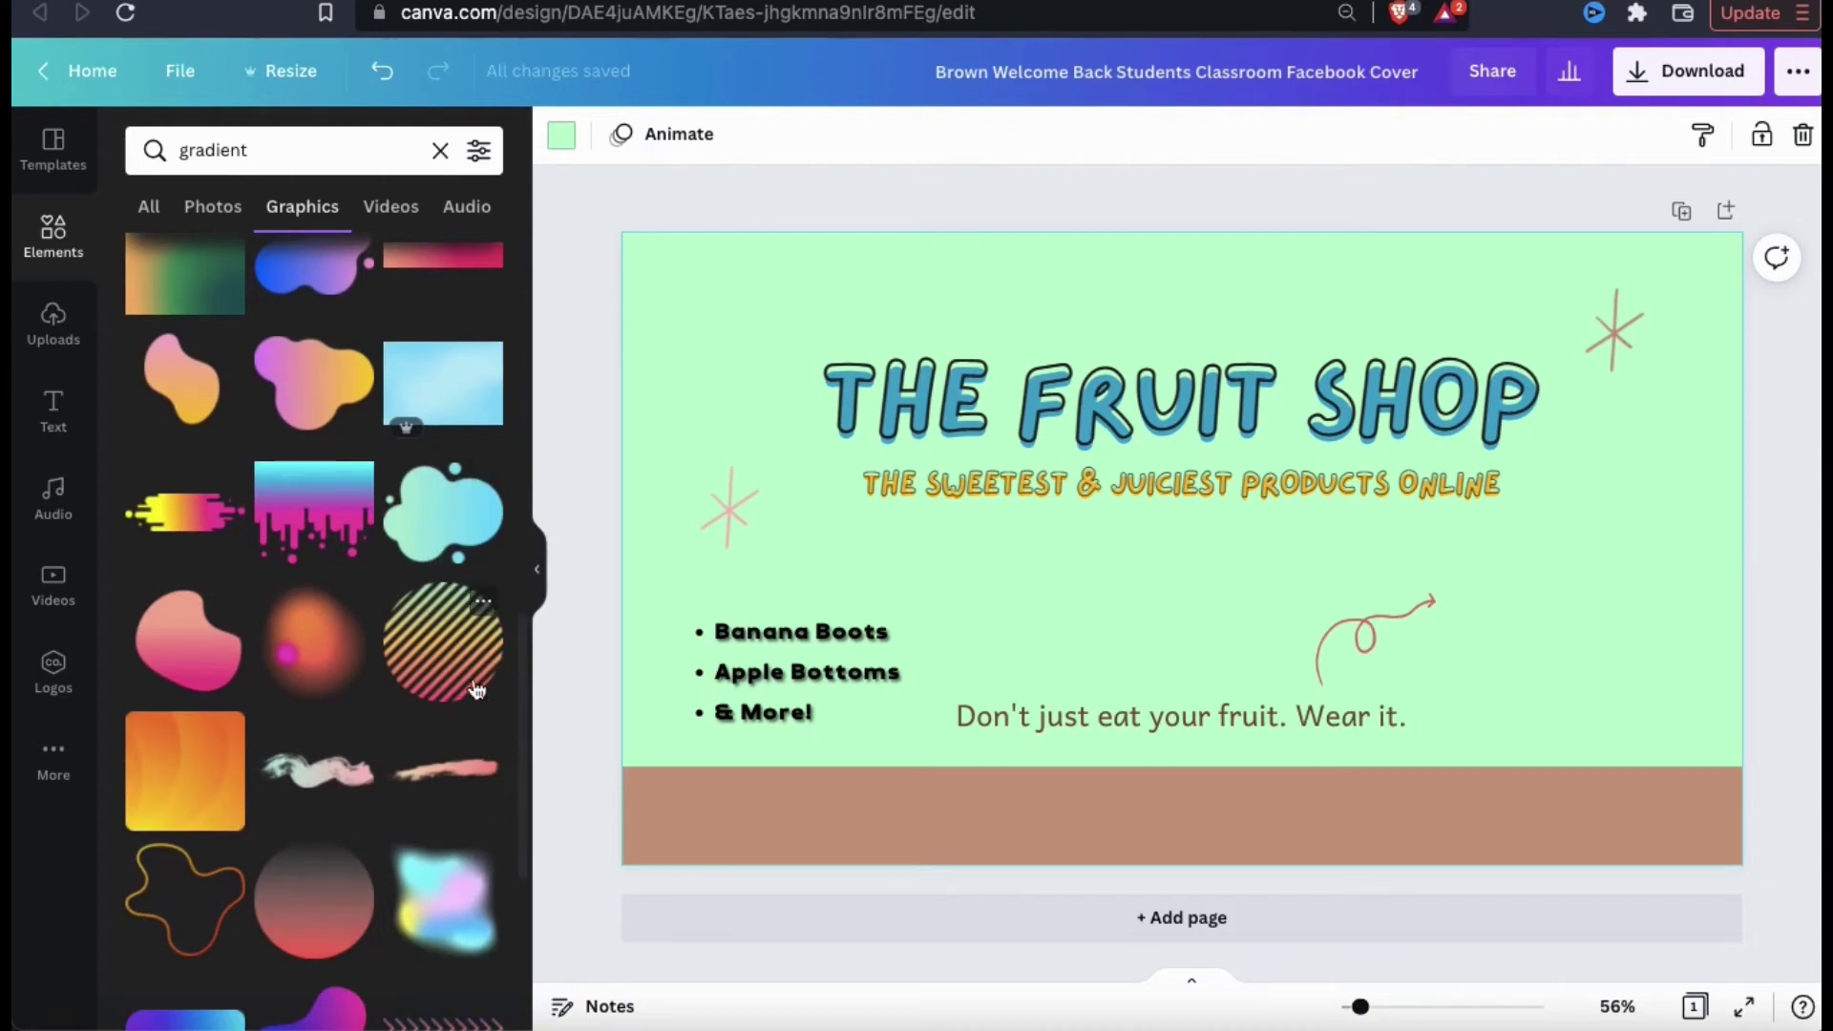
{"action": "left_click", "coordinate": [437, 666]}
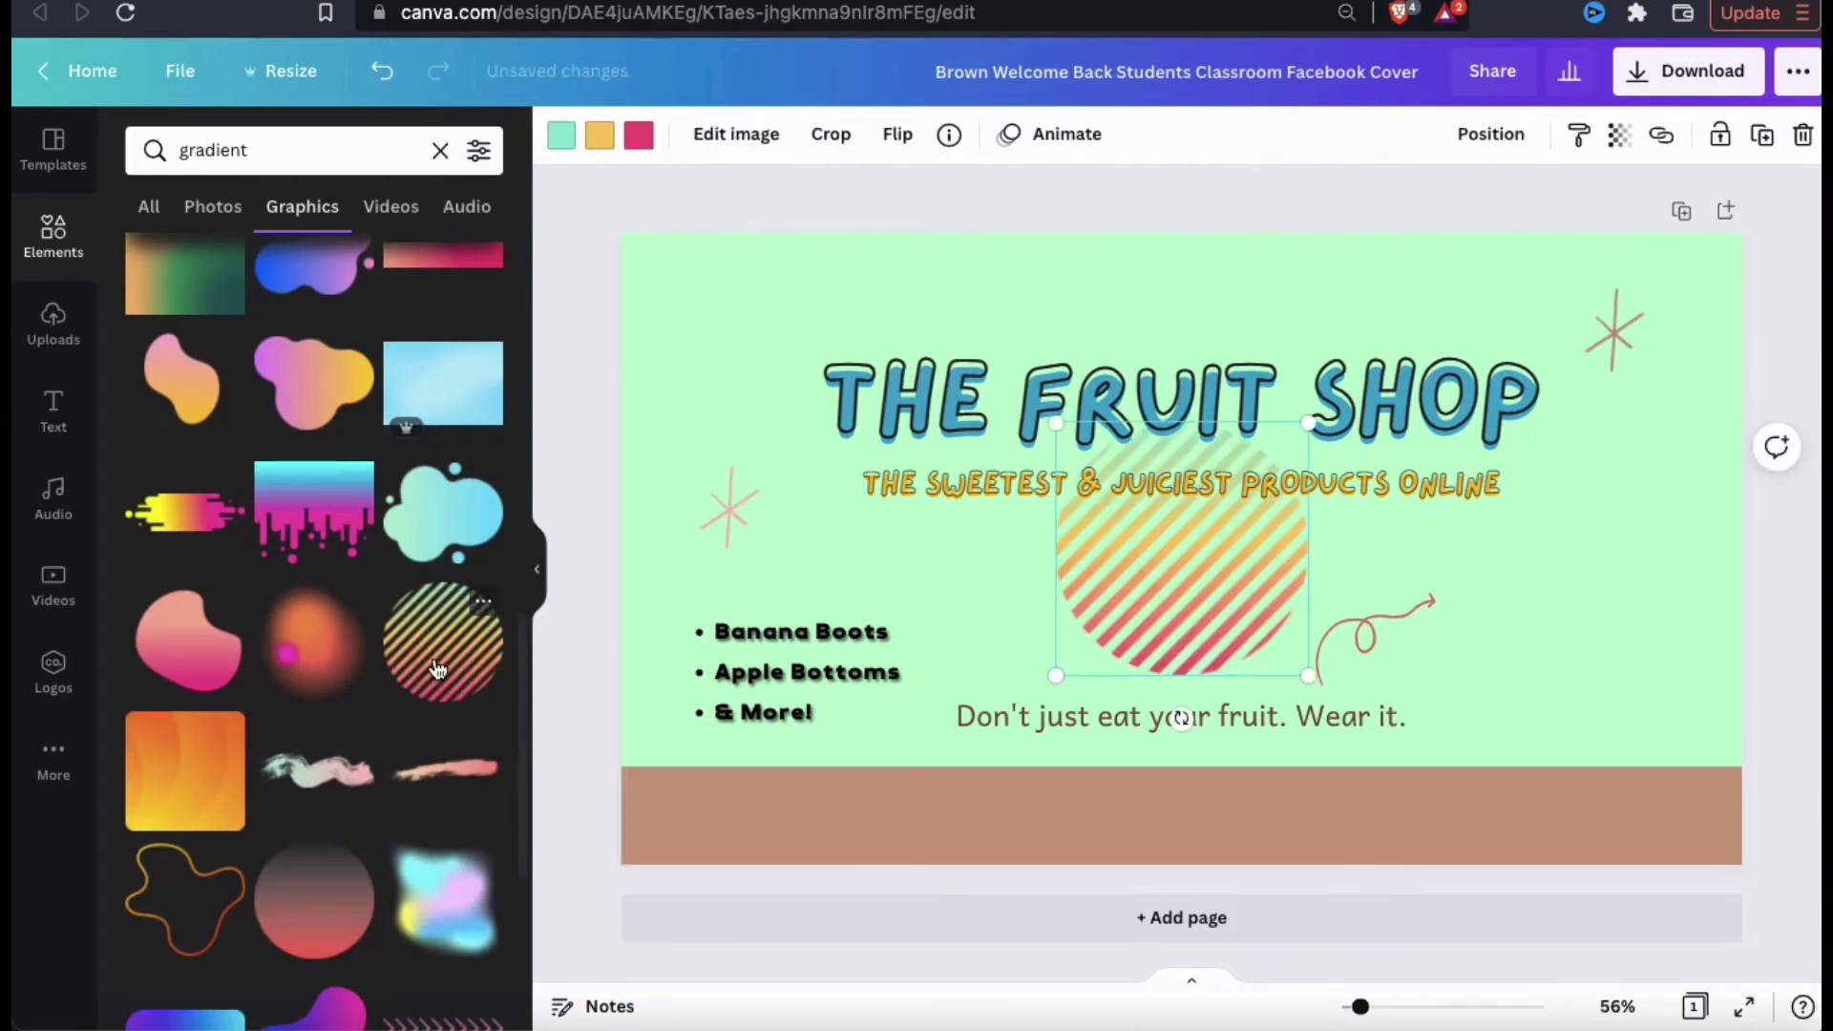
{"action": "left_click_drag", "start_coordinate": [1194, 619], "coordinate": [742, 805]}
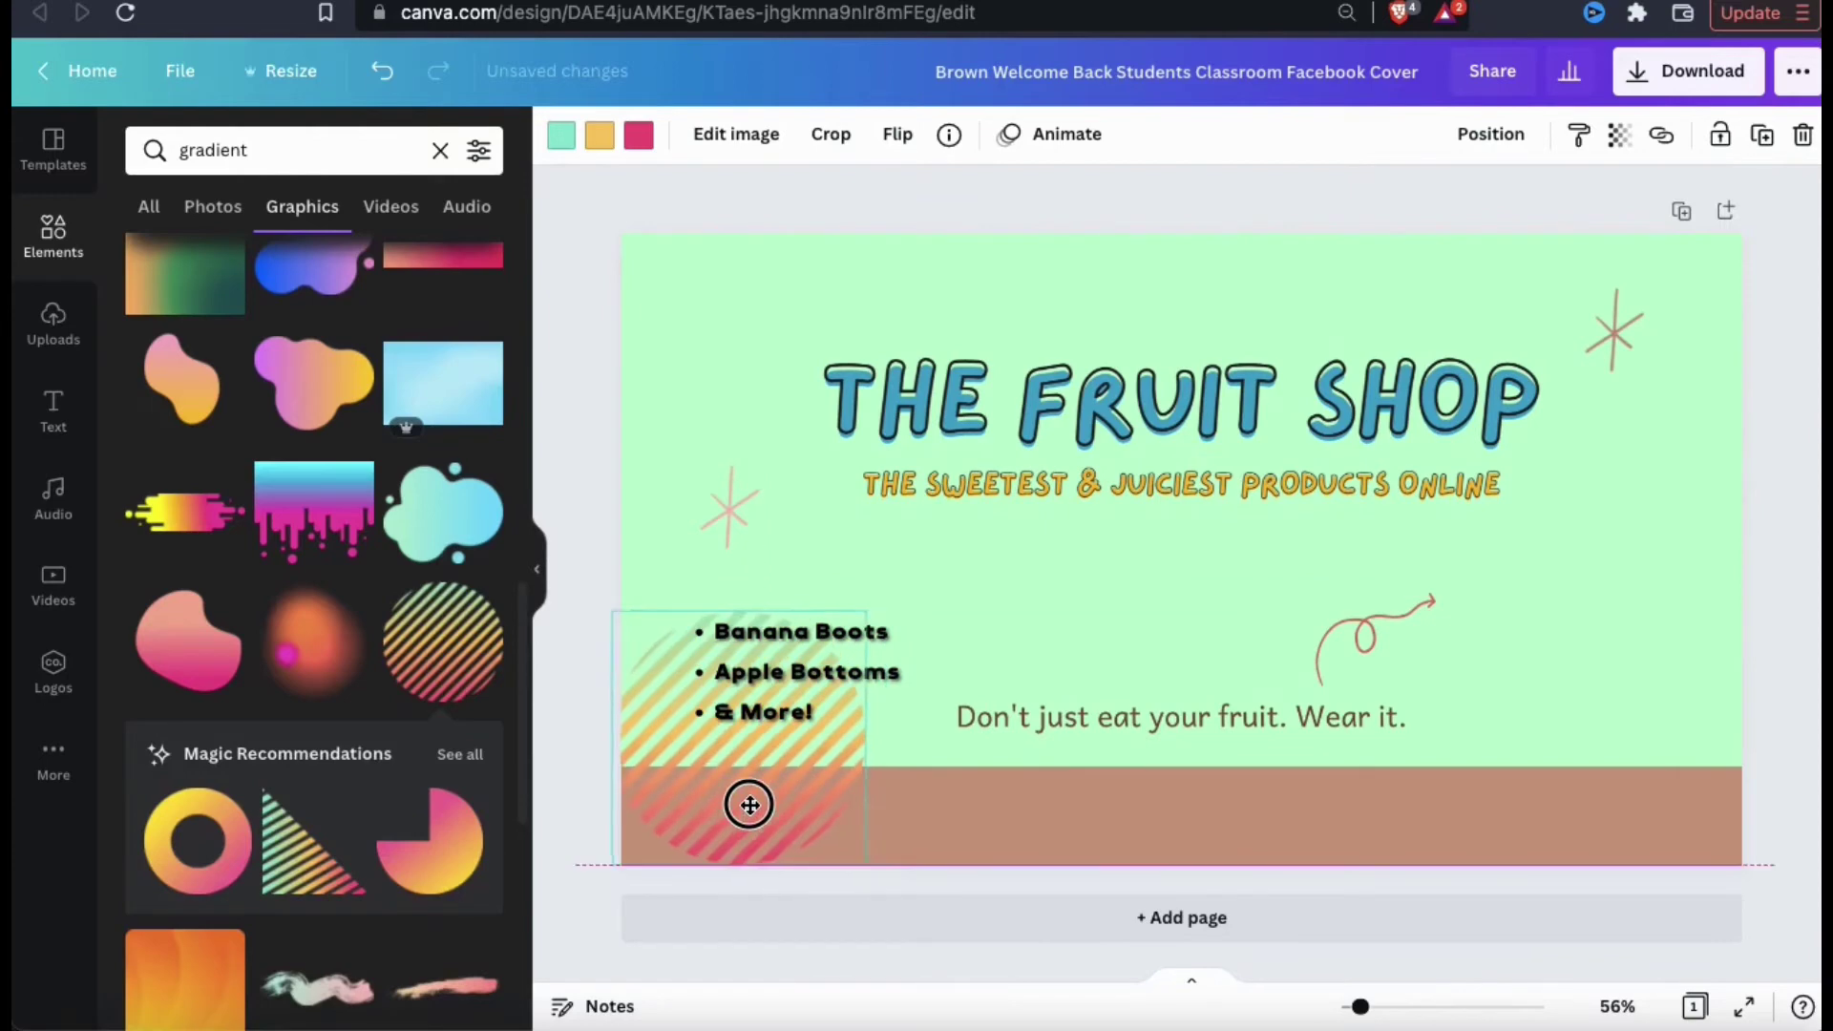
{"action": "left_click_drag", "start_coordinate": [858, 619], "coordinate": [969, 535]}
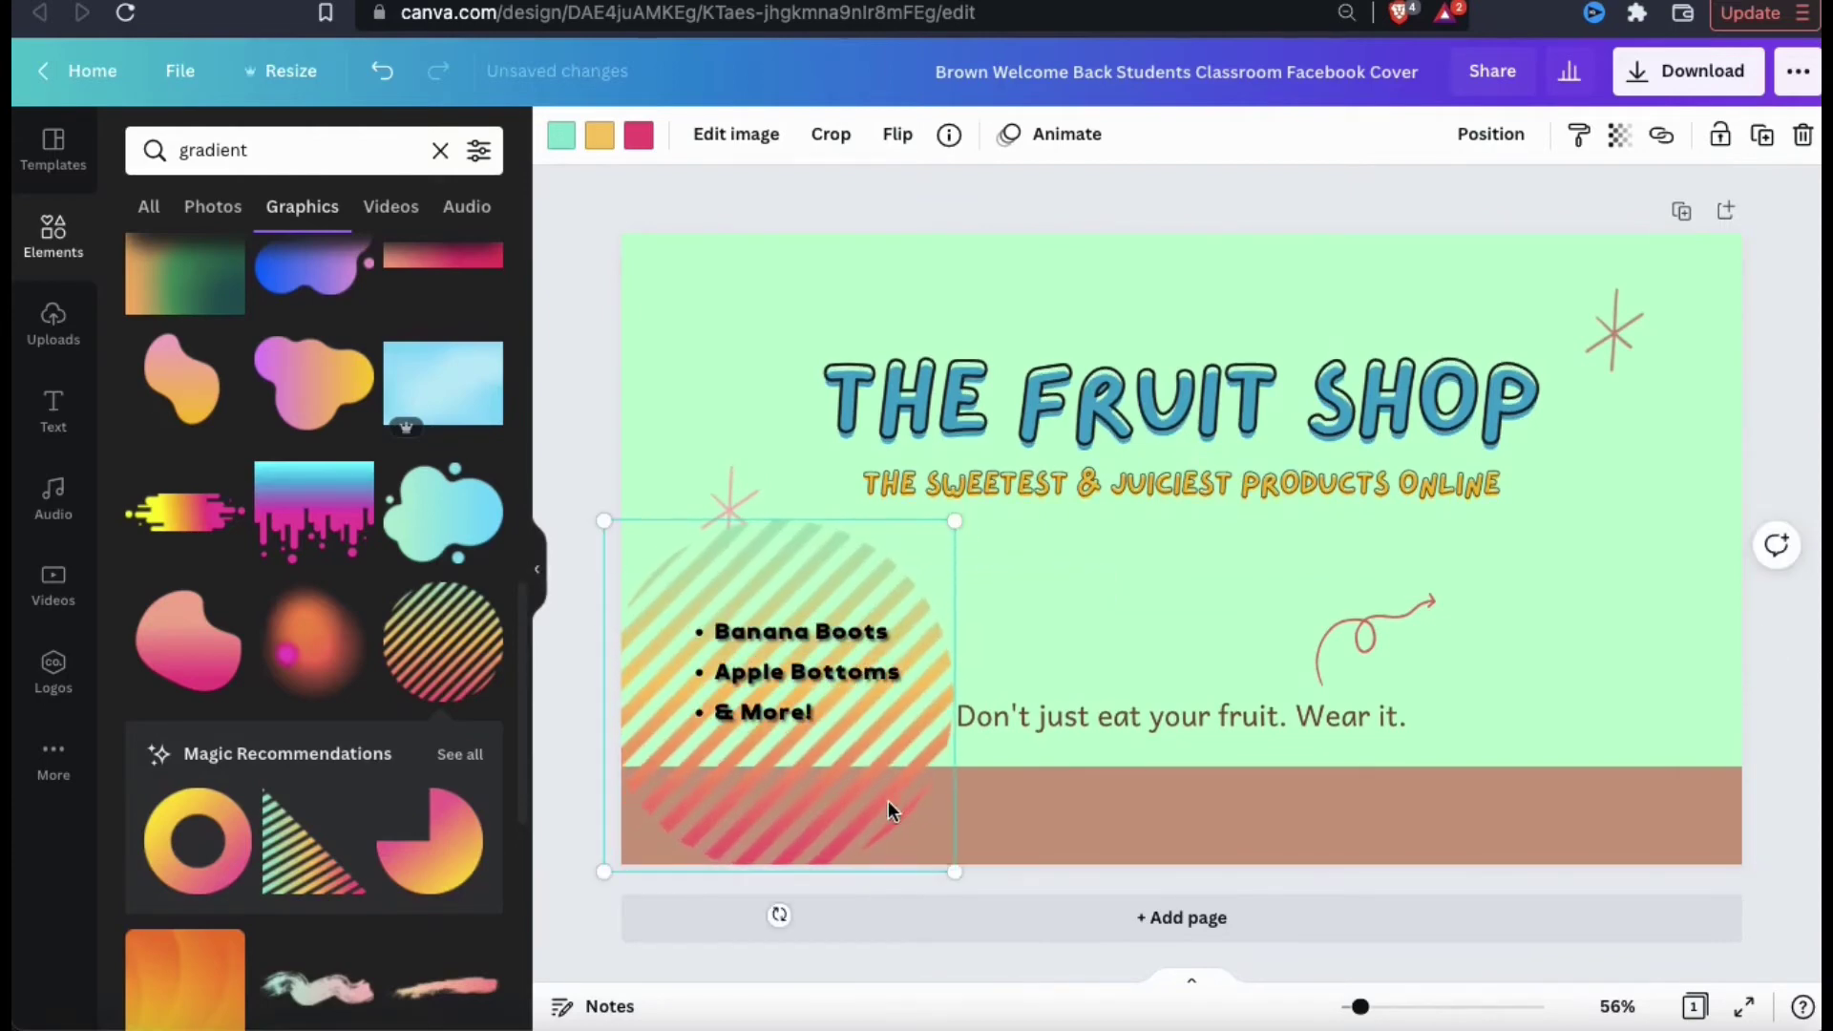
{"action": "left_click_drag", "start_coordinate": [888, 806], "coordinate": [863, 835]}
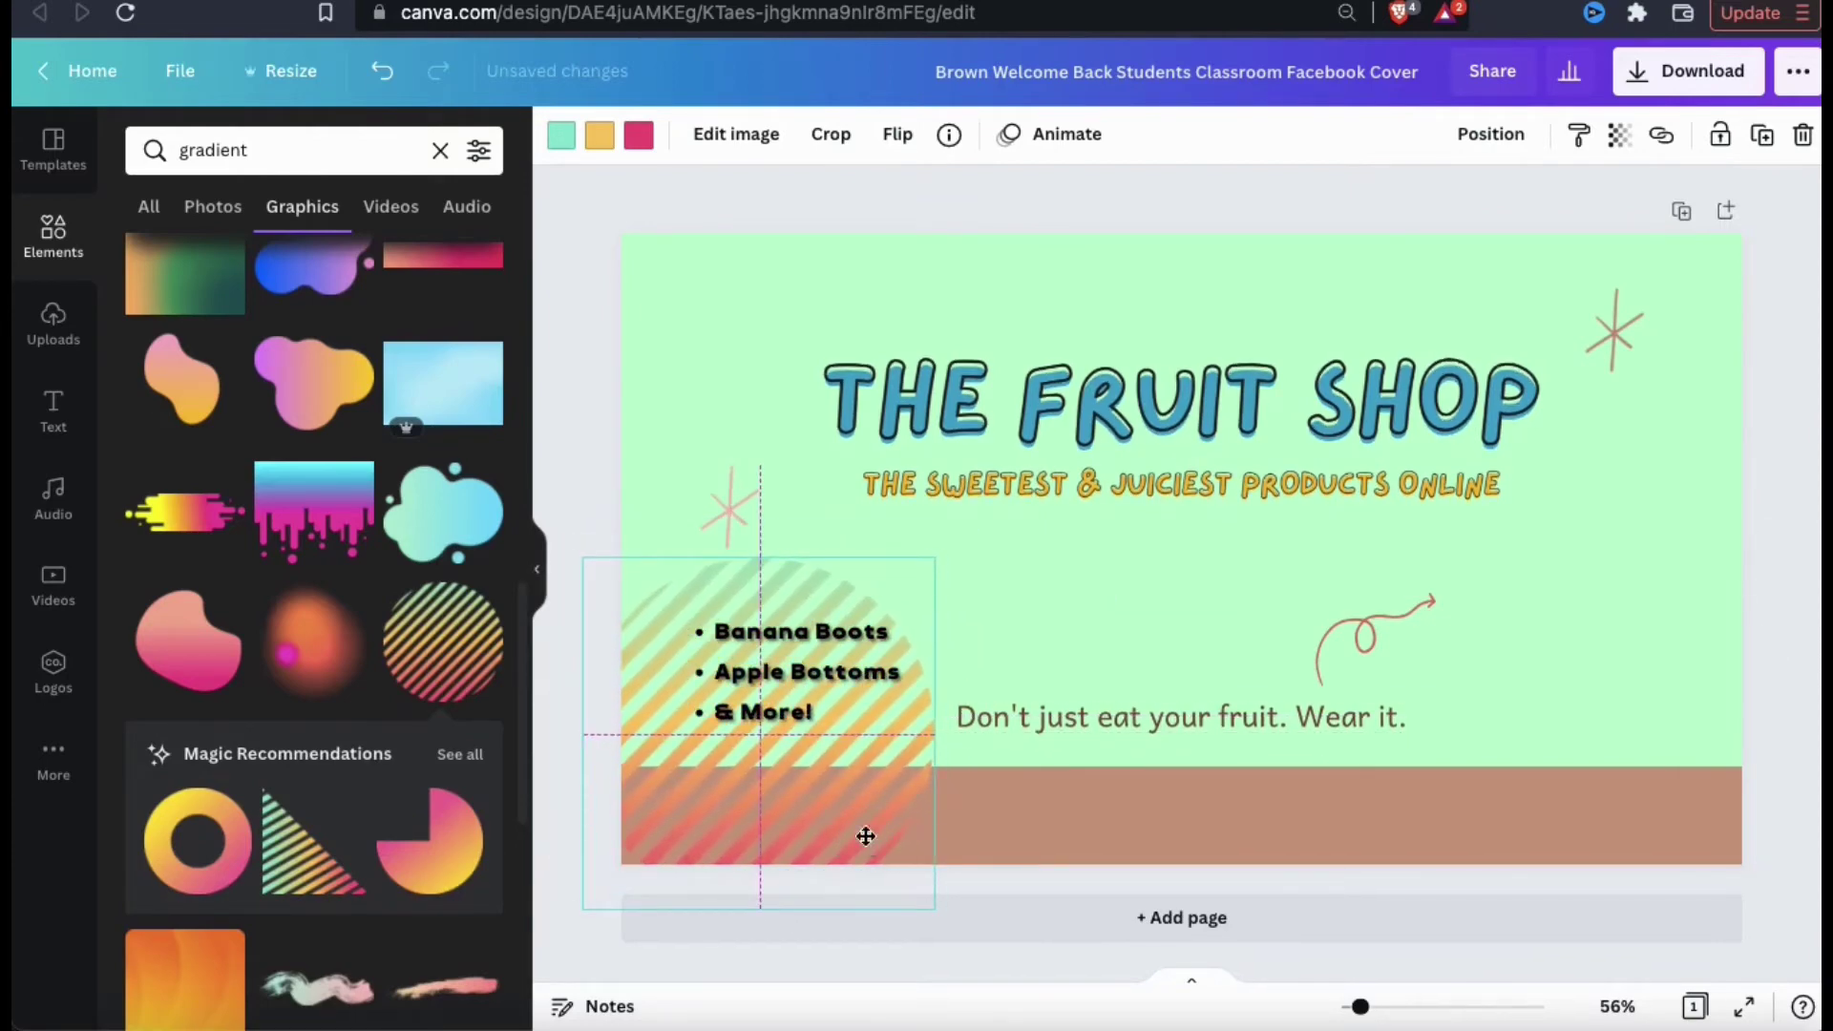
{"action": "left_click", "coordinate": [661, 456]}
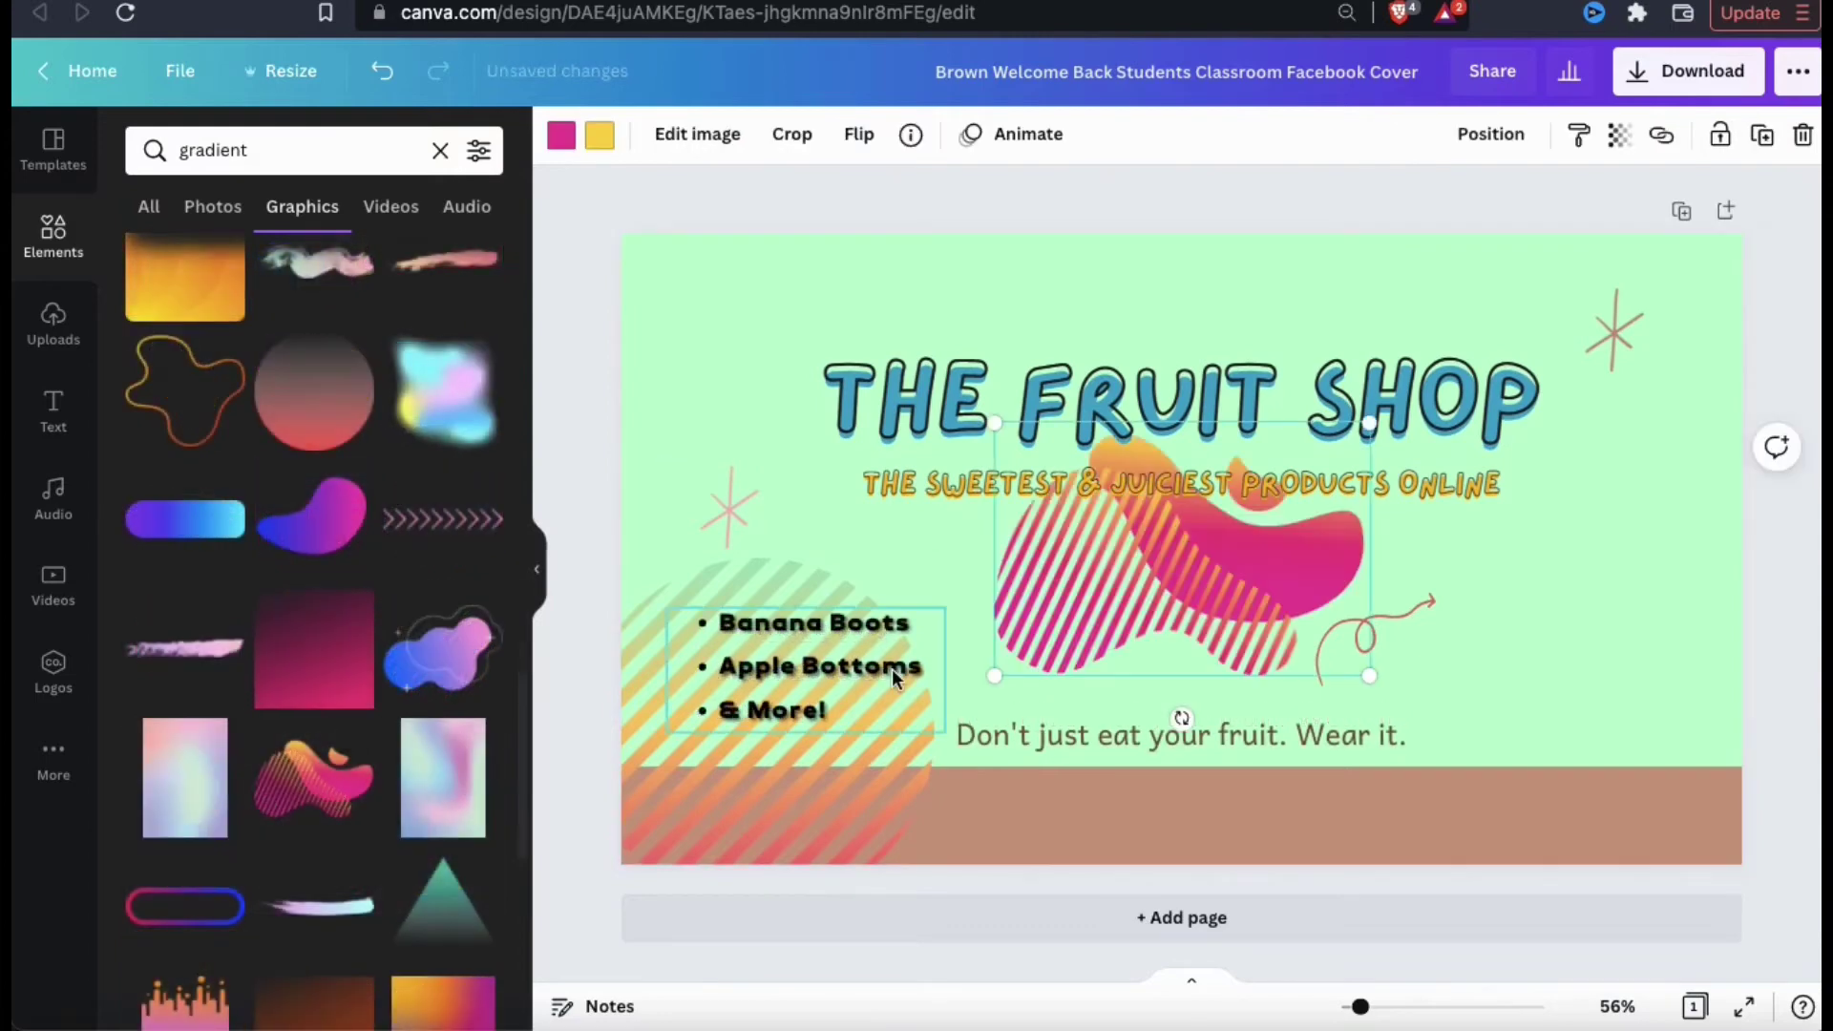
Move the pink striped blob into the top-right corner and resize it, shifting the starburst left.
{"action": "left_click_drag", "start_coordinate": [1189, 547], "coordinate": [1566, 659]}
{"action": "left_click_drag", "start_coordinate": [1613, 329], "coordinate": [1405, 318]}
{"action": "left_click_drag", "start_coordinate": [1566, 558], "coordinate": [1658, 295]}
{"action": "left_click_drag", "start_coordinate": [1438, 475], "coordinate": [1428, 472]}
{"action": "left_click", "coordinate": [1561, 638]}
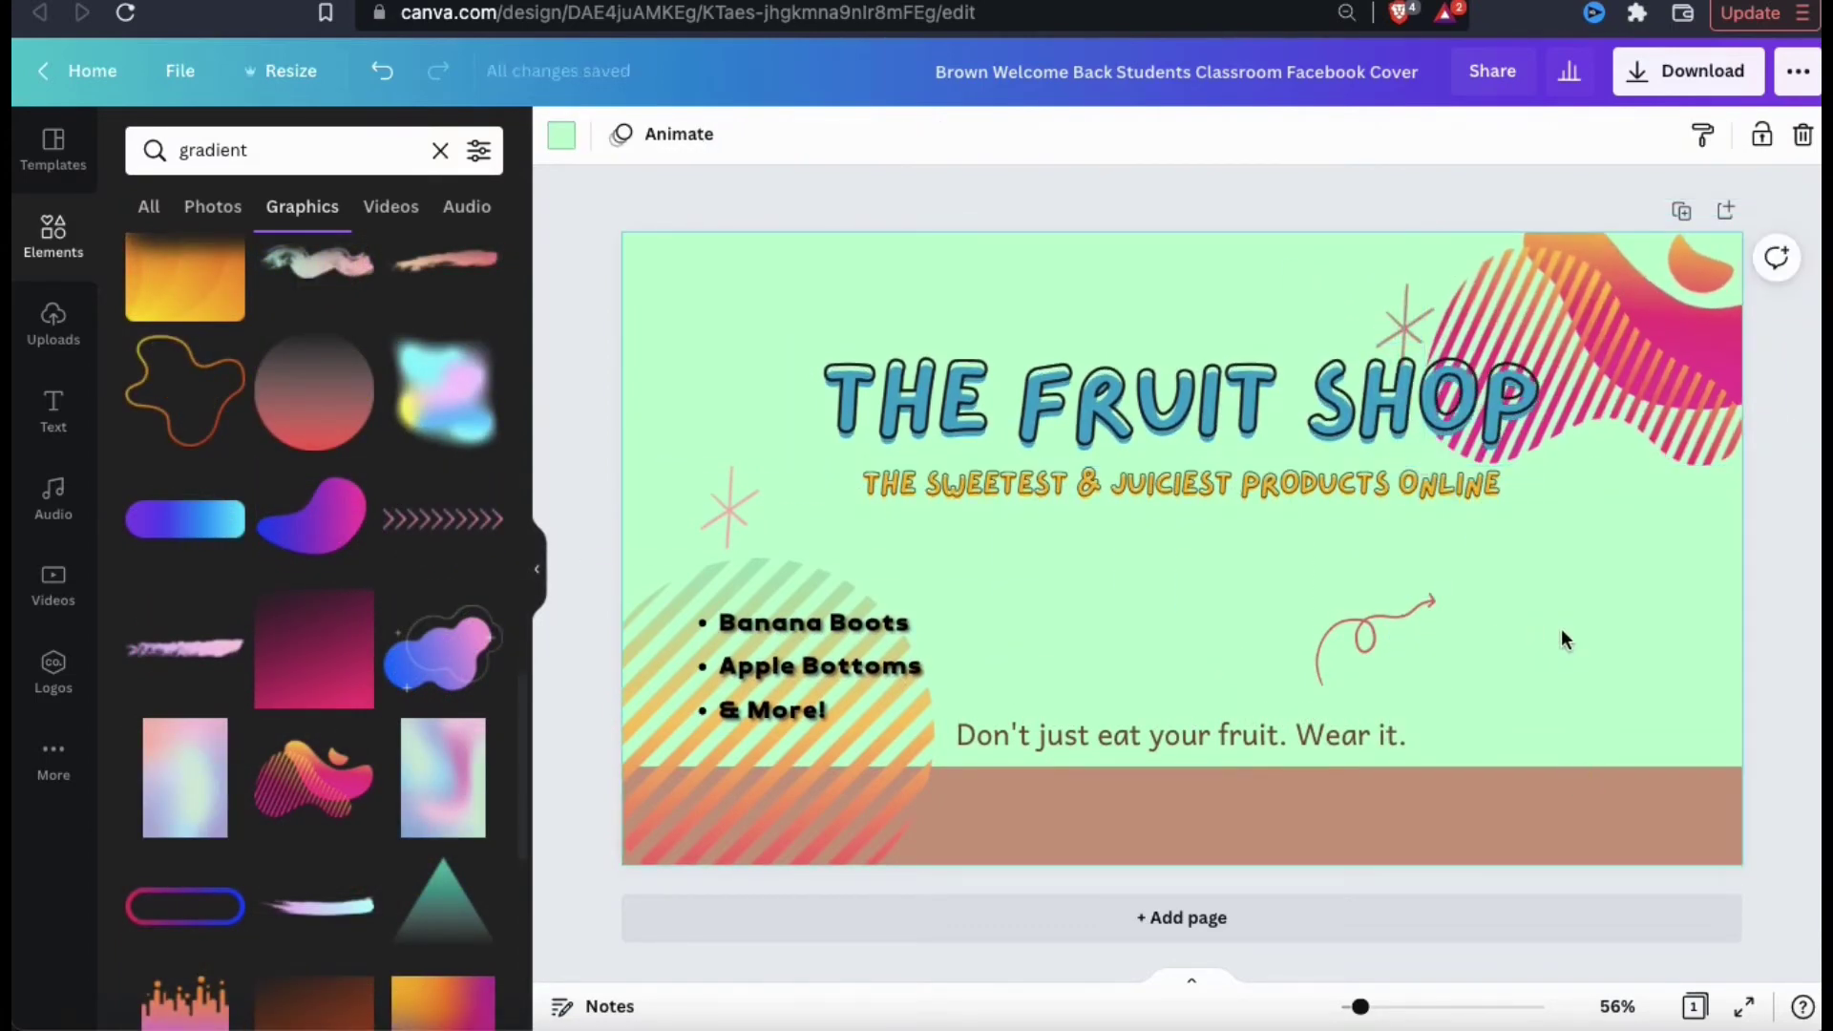
{"action": "left_click", "coordinate": [850, 793]}
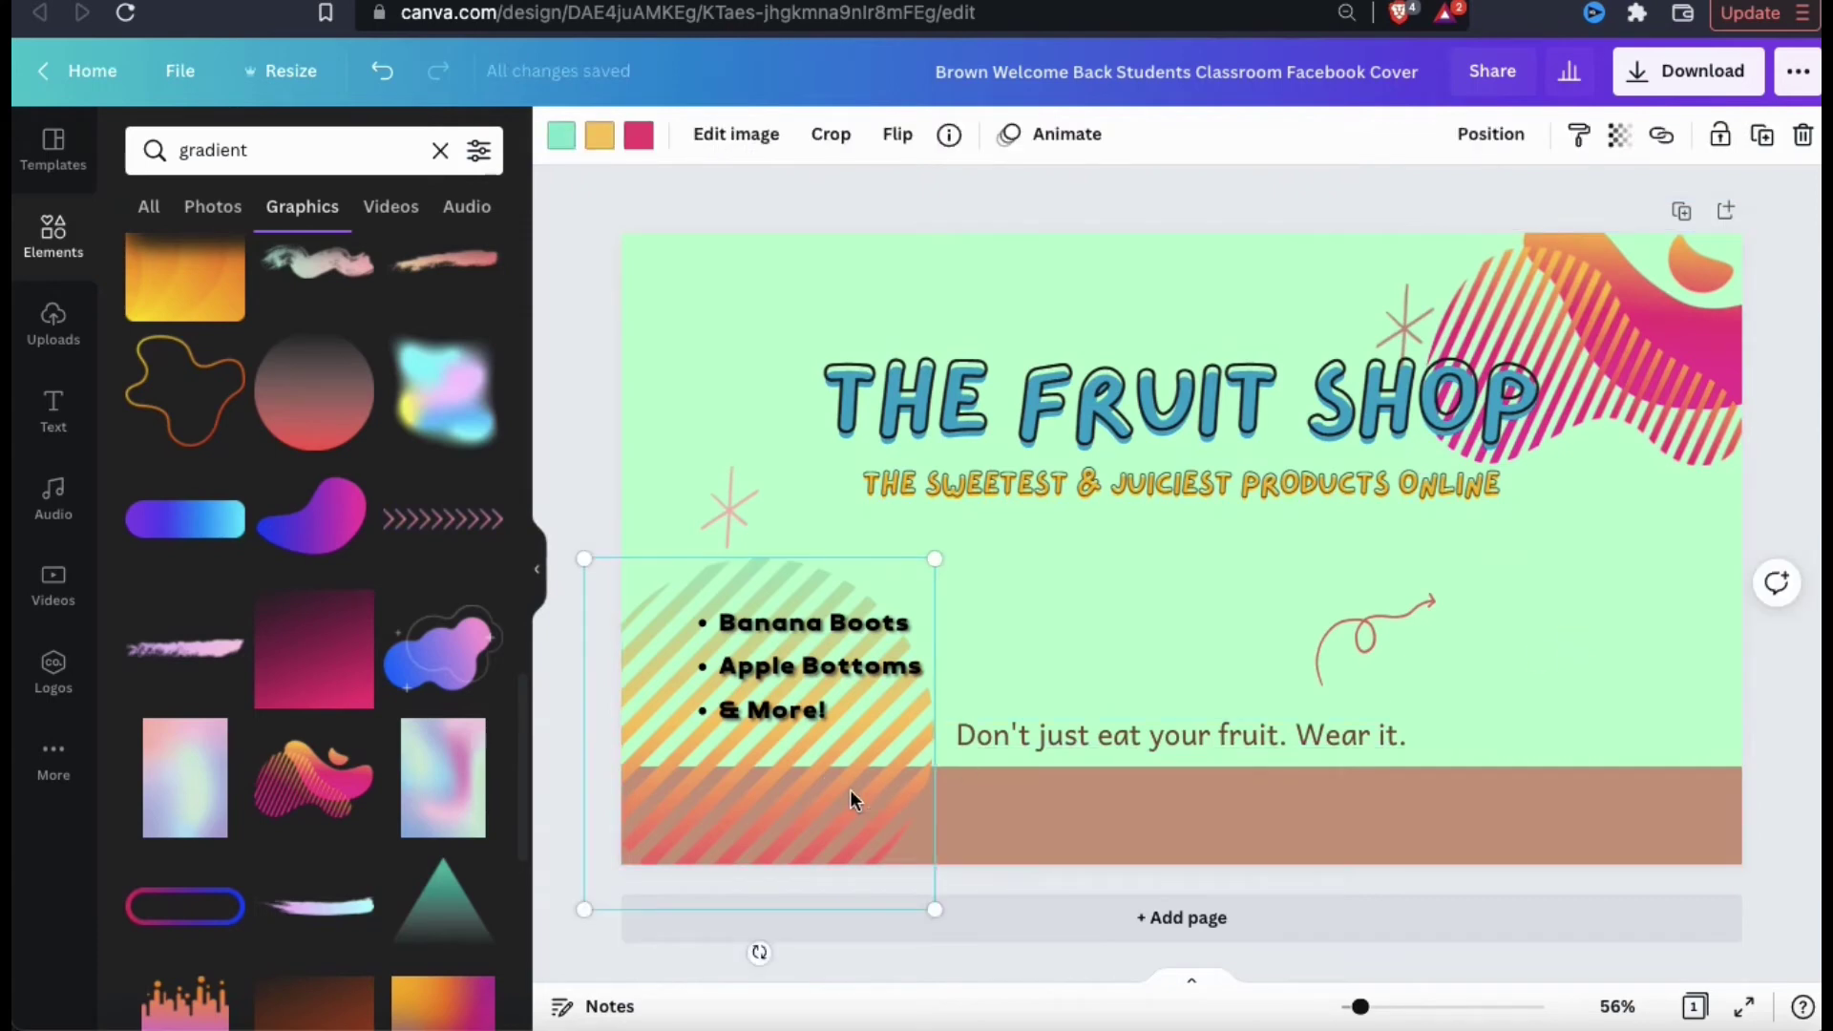
{"action": "left_click", "coordinate": [1620, 135]}
Lower the transparency of the striped circle and the top-right striped wave.
{"action": "left_click_drag", "start_coordinate": [1537, 210], "coordinate": [1501, 226]}
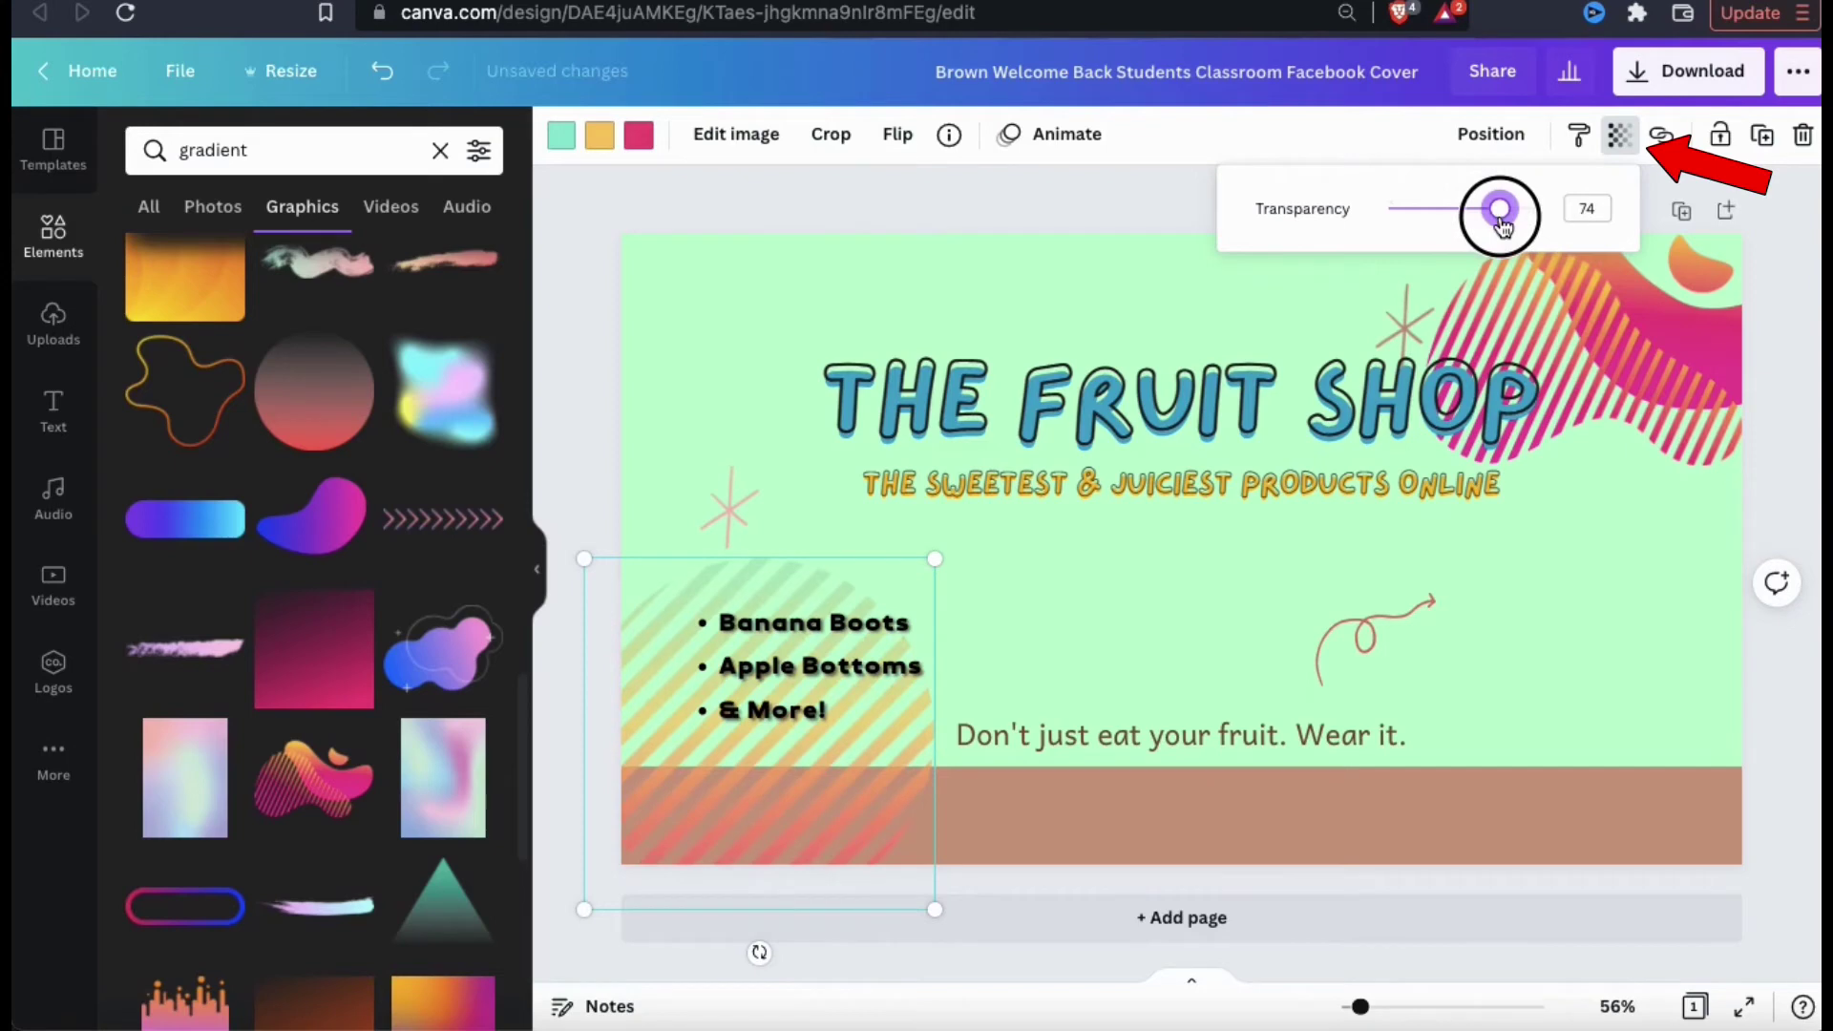
{"action": "left_click", "coordinate": [1679, 340]}
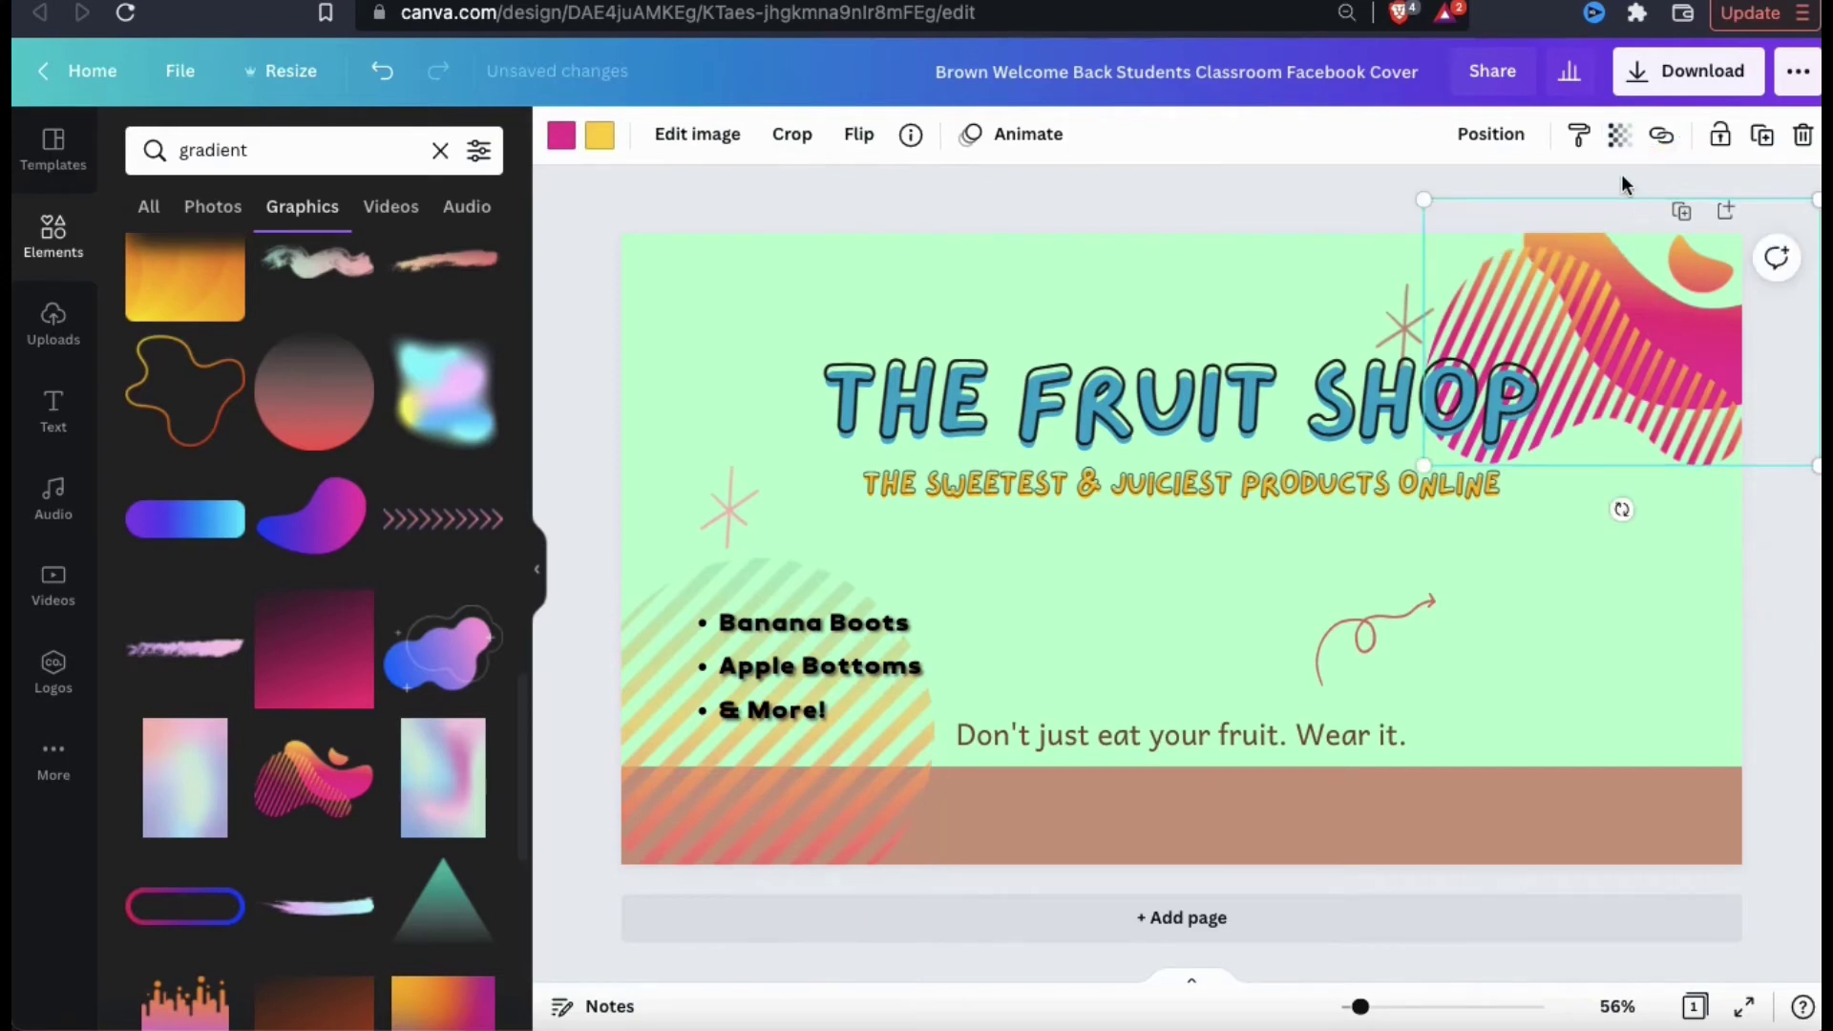
{"action": "left_click", "coordinate": [1621, 134]}
{"action": "mouse_move", "coordinate": [1541, 209]}
{"action": "left_mouse_down"}
{"action": "mouse_move", "coordinate": [1481, 204]}
{"action": "mouse_move", "coordinate": [1514, 203]}
{"action": "left_mouse_up"}
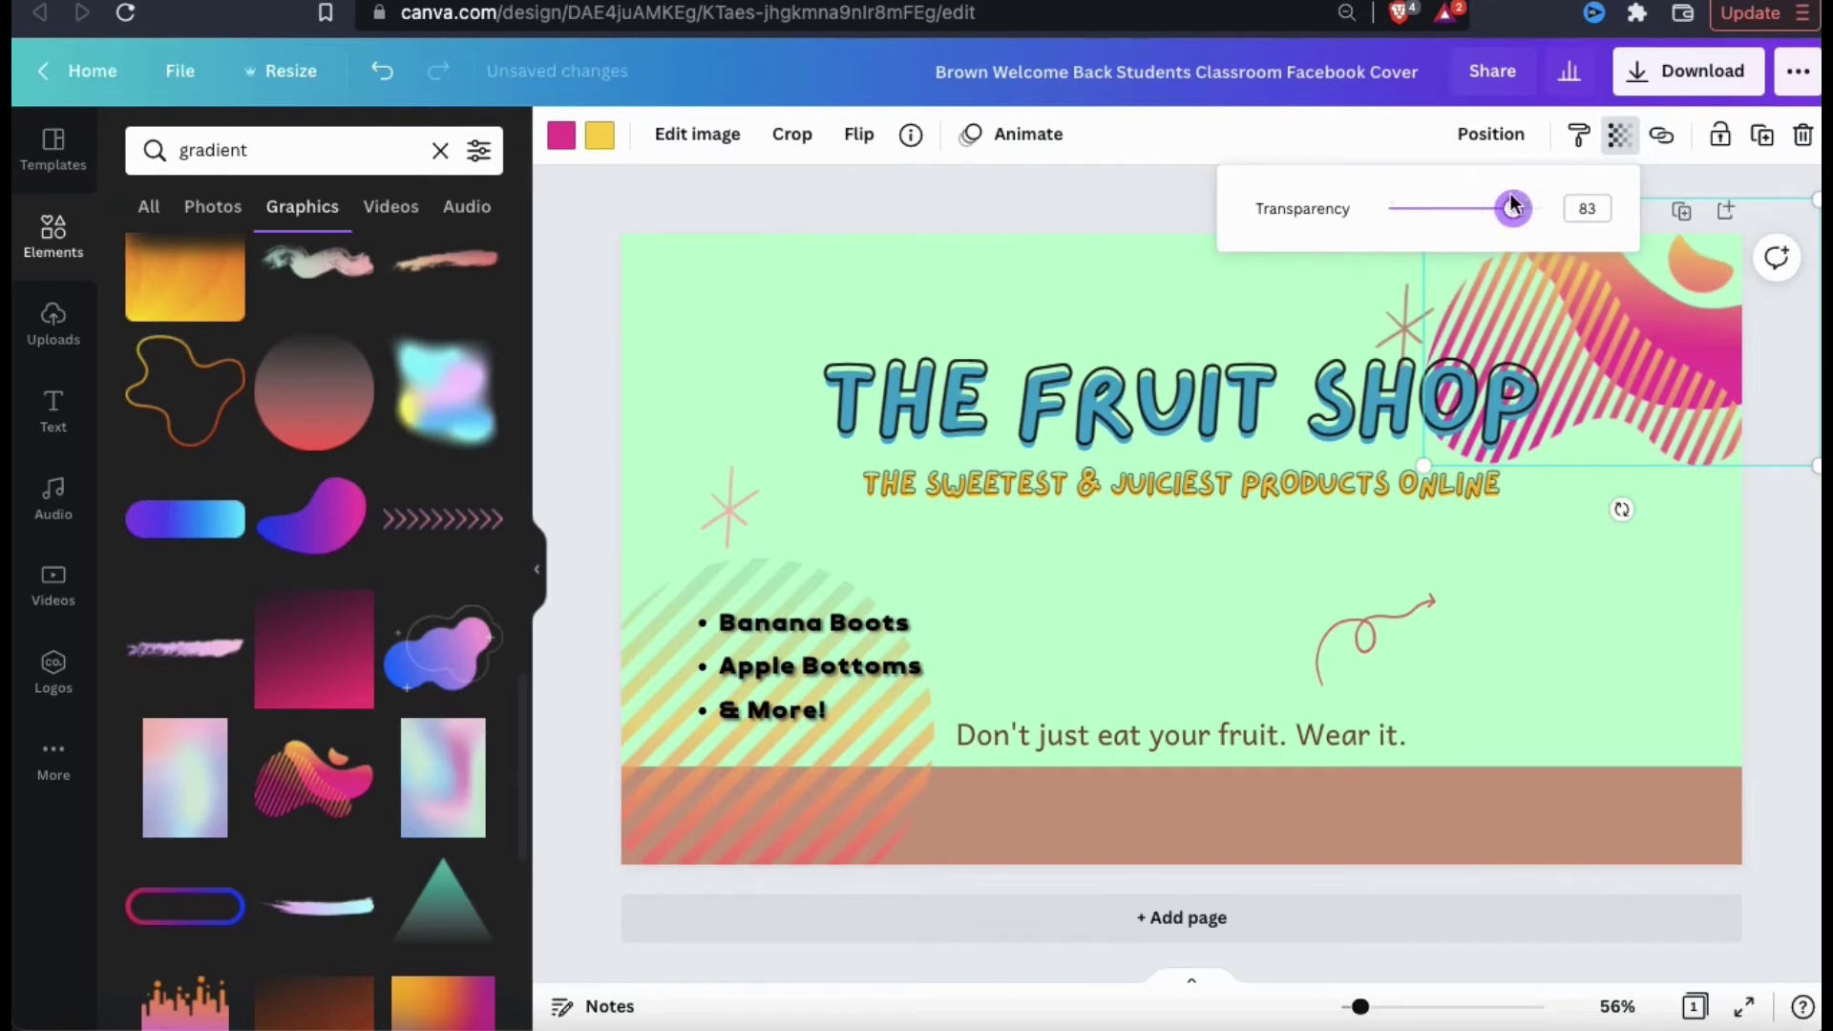
{"action": "left_click", "coordinate": [1165, 242]}
{"action": "left_click", "coordinate": [1165, 242]}
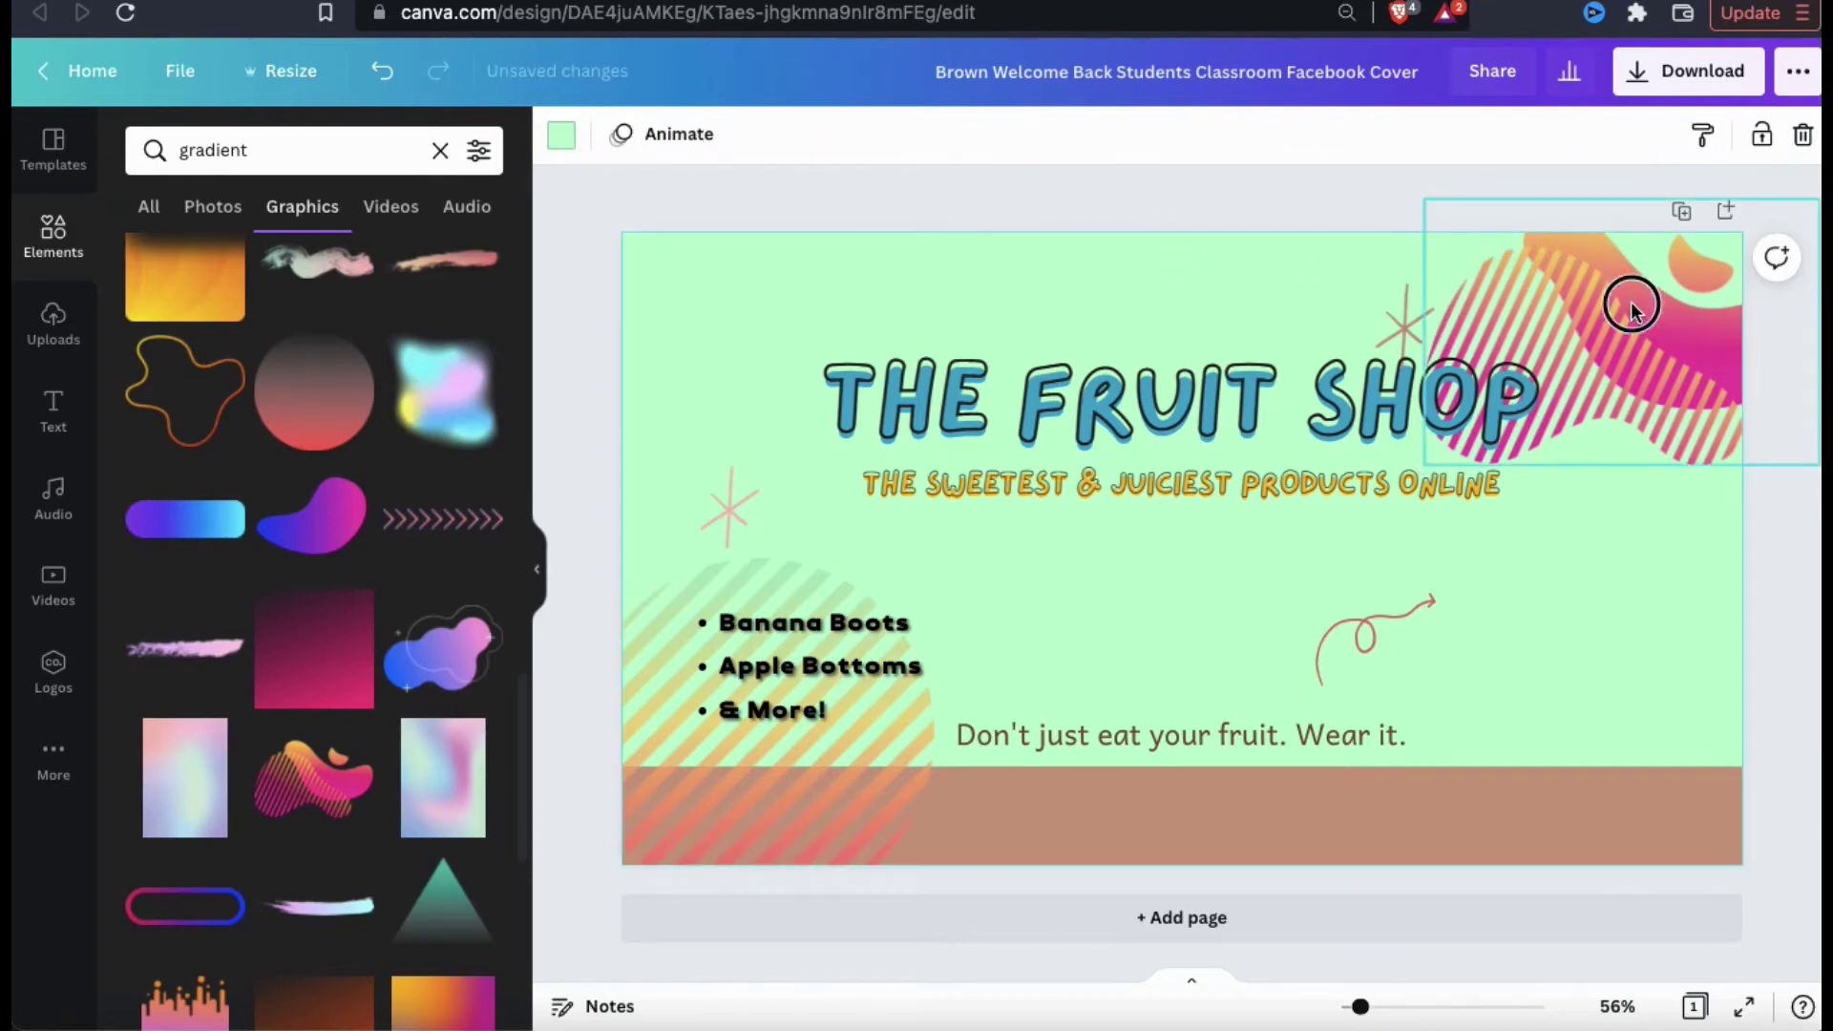
Recolour the wave's pink to a paler mauve tone.
{"action": "left_click", "coordinate": [1560, 251]}
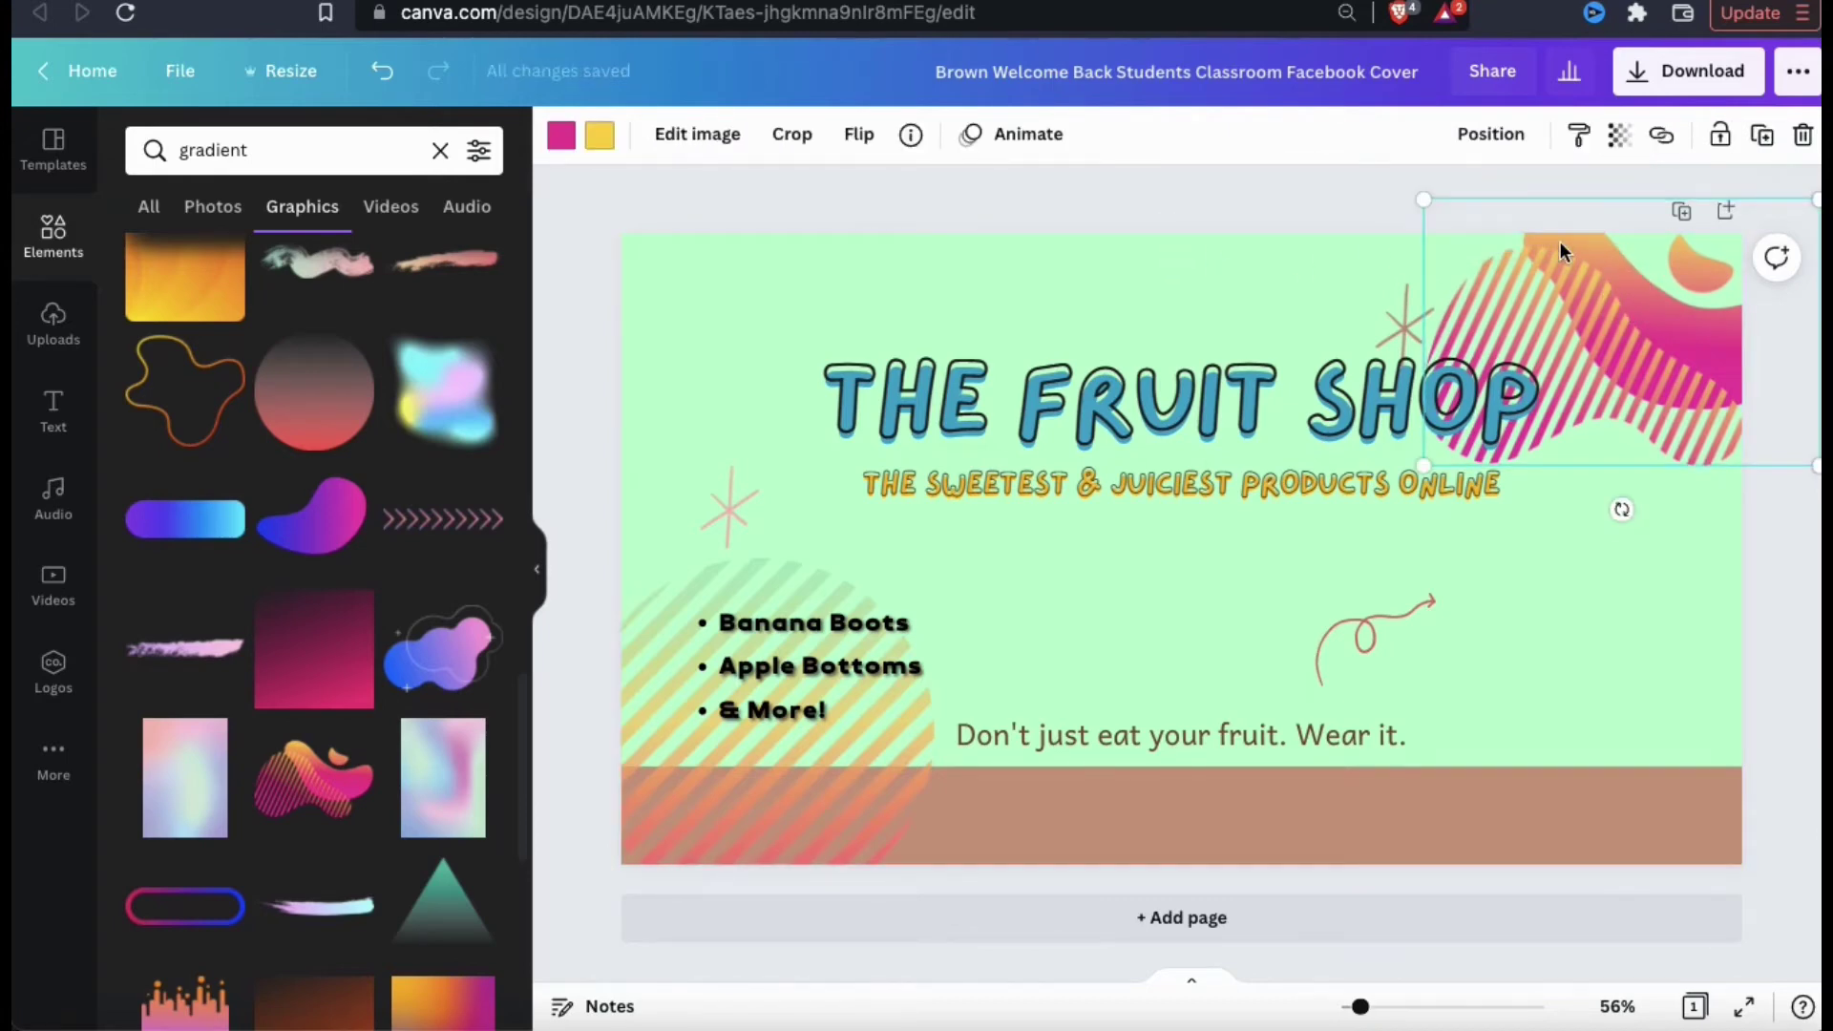
{"action": "left_click", "coordinate": [561, 139]}
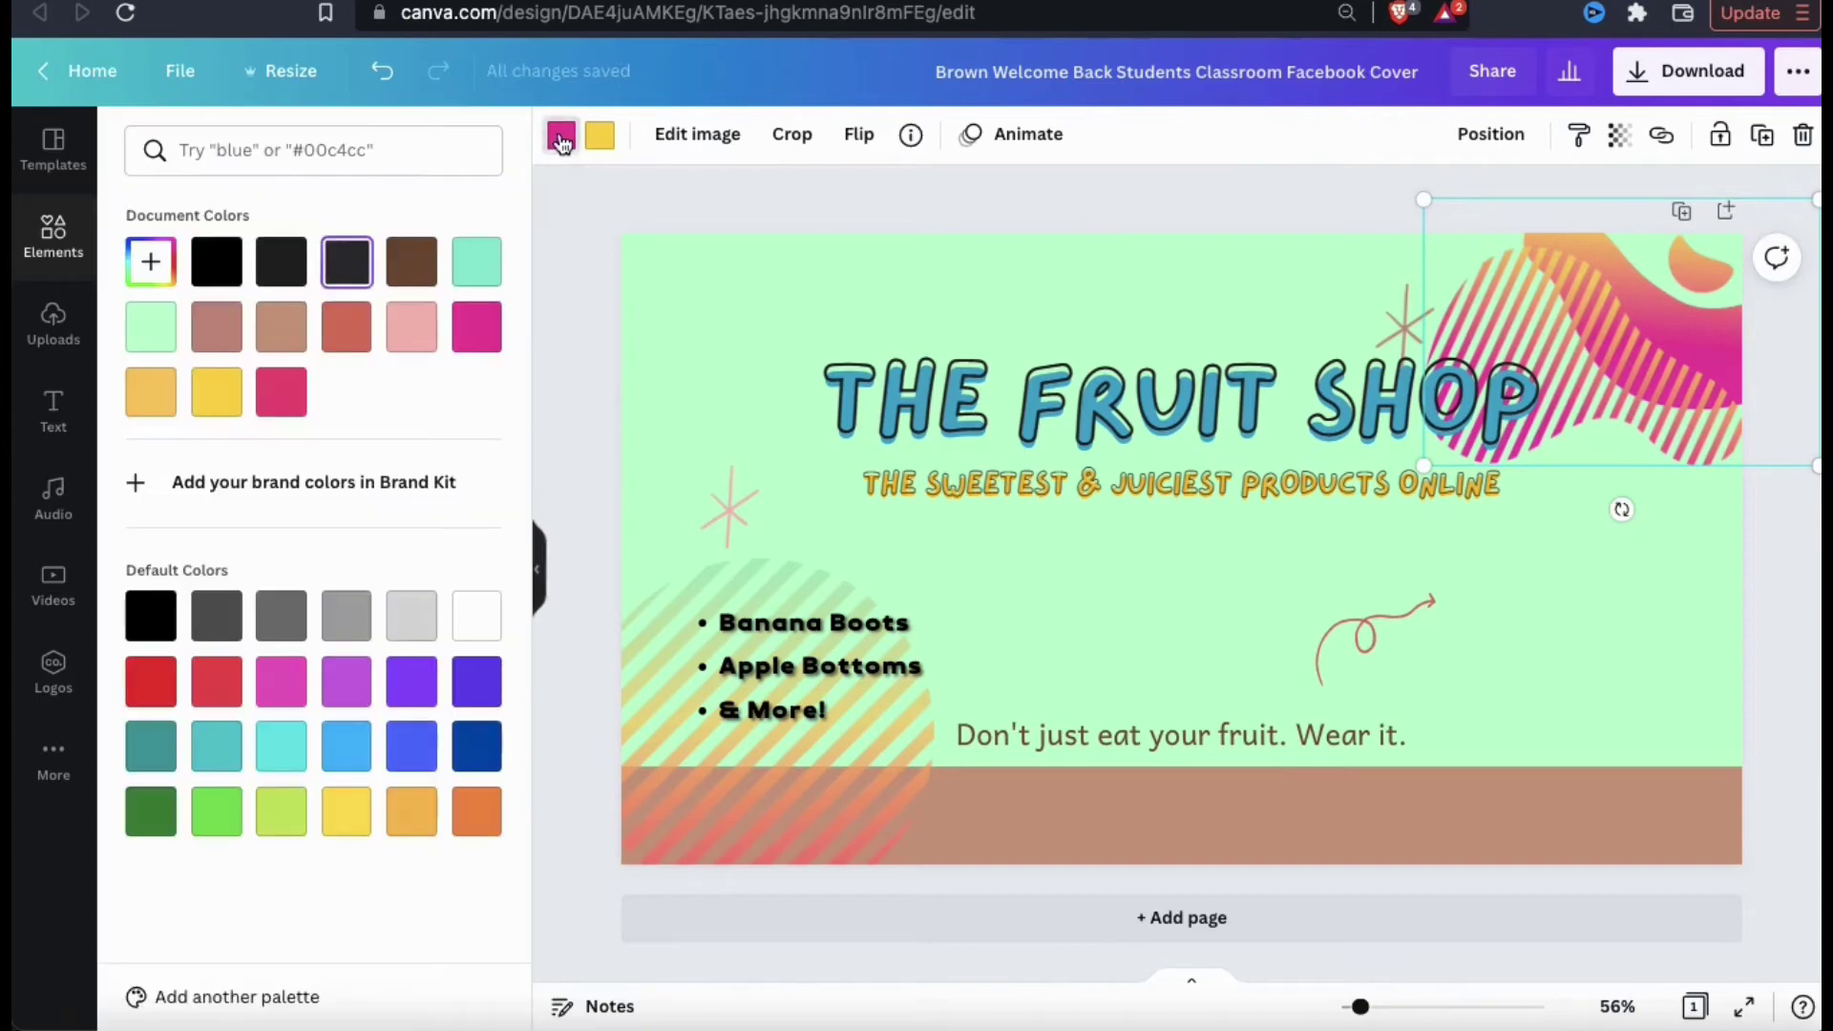
{"action": "left_click", "coordinate": [412, 325]}
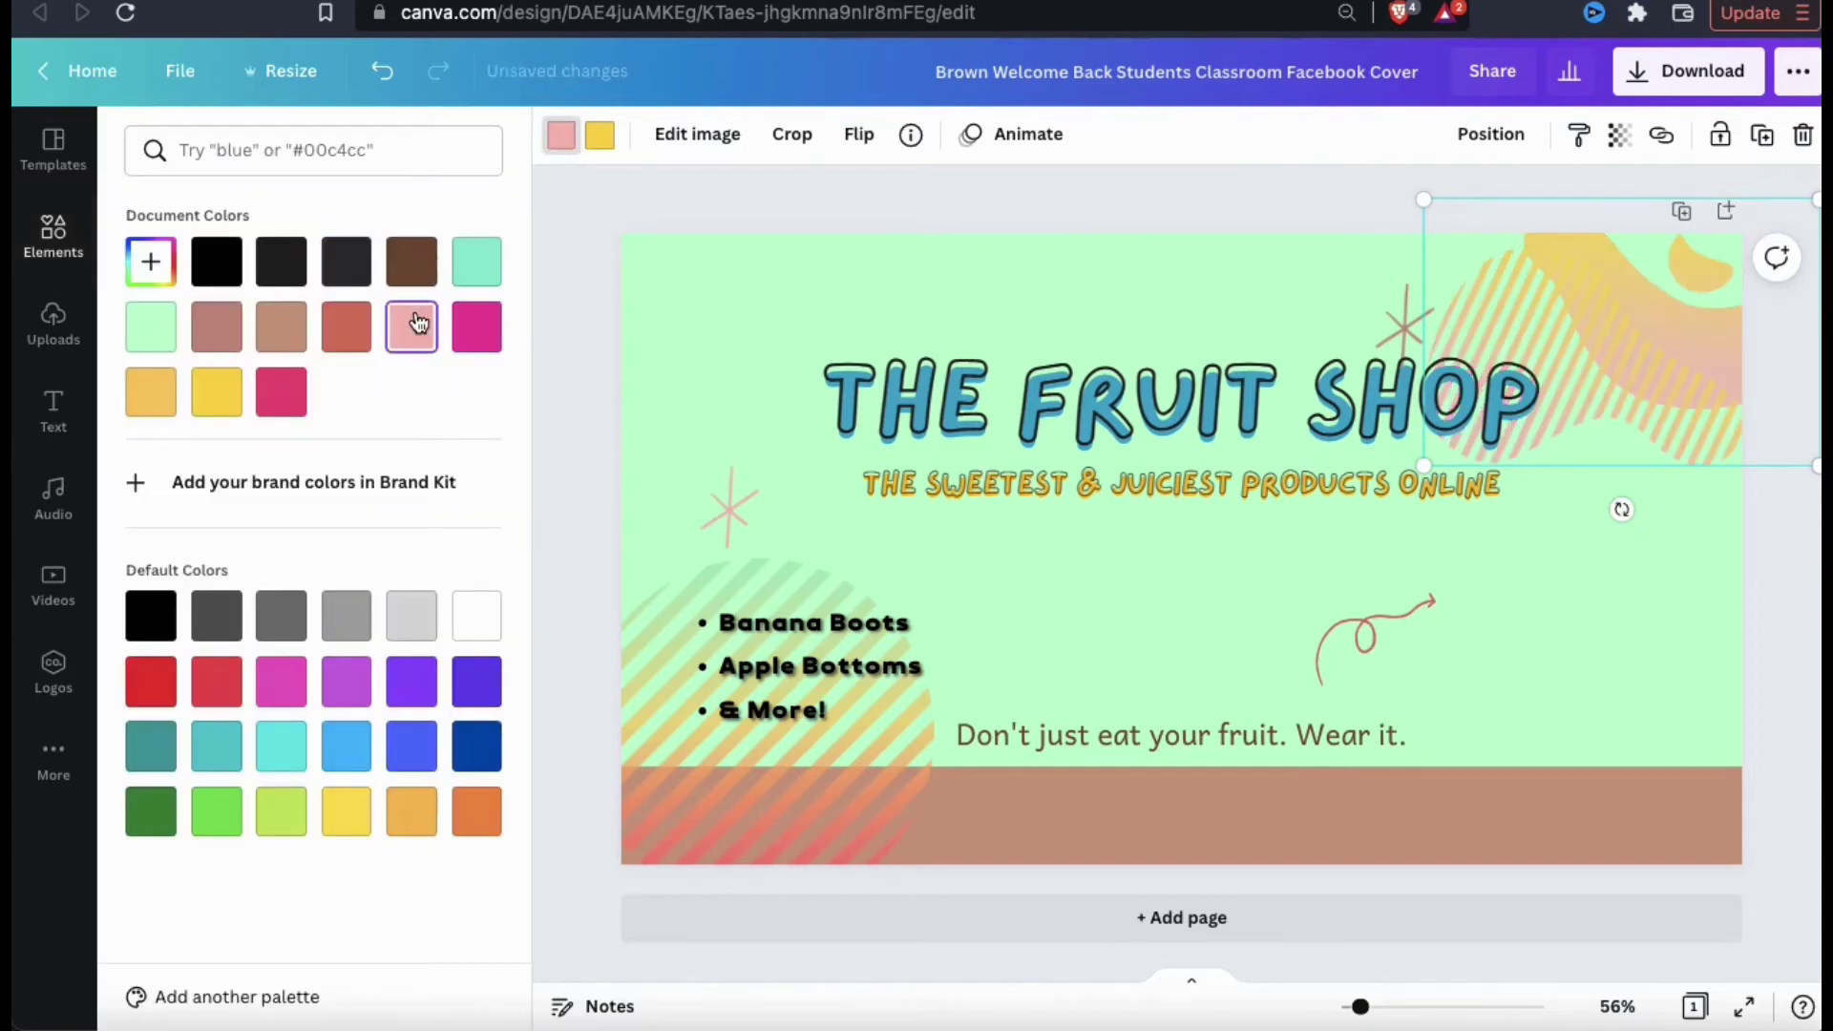
{"action": "left_click", "coordinate": [219, 328]}
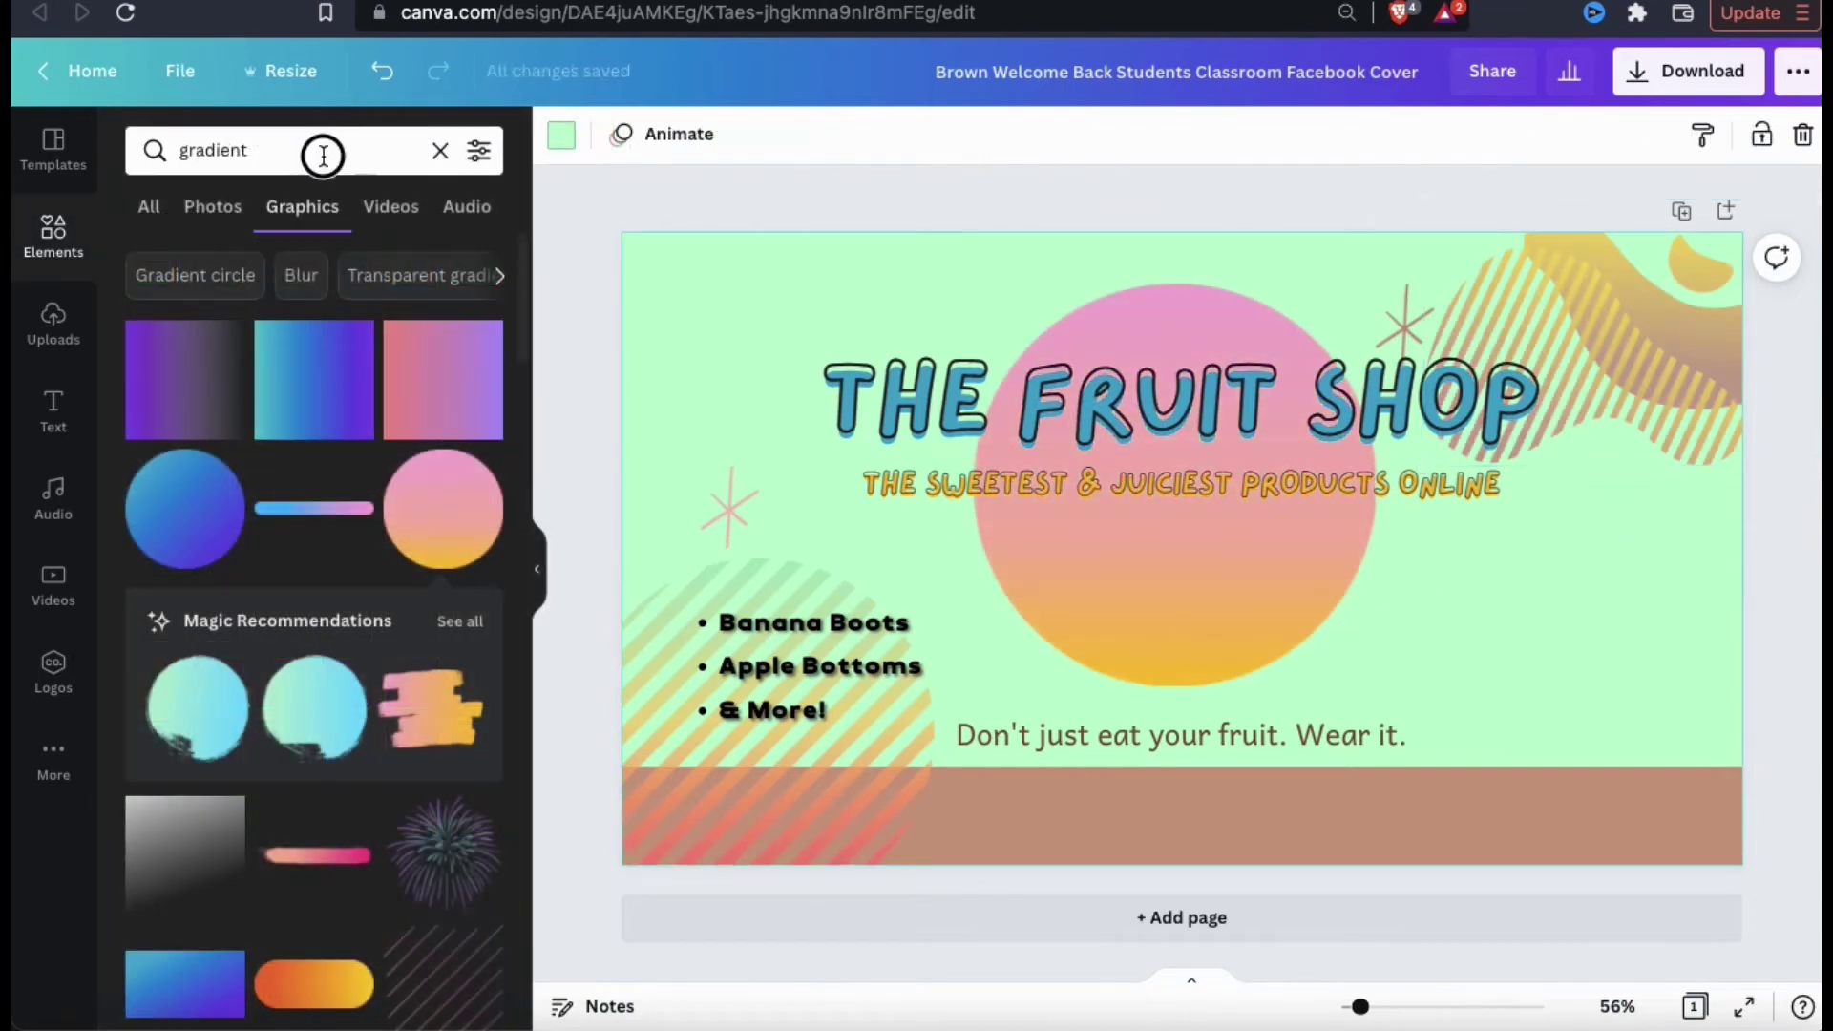
{"action": "left_click", "coordinate": [324, 156]}
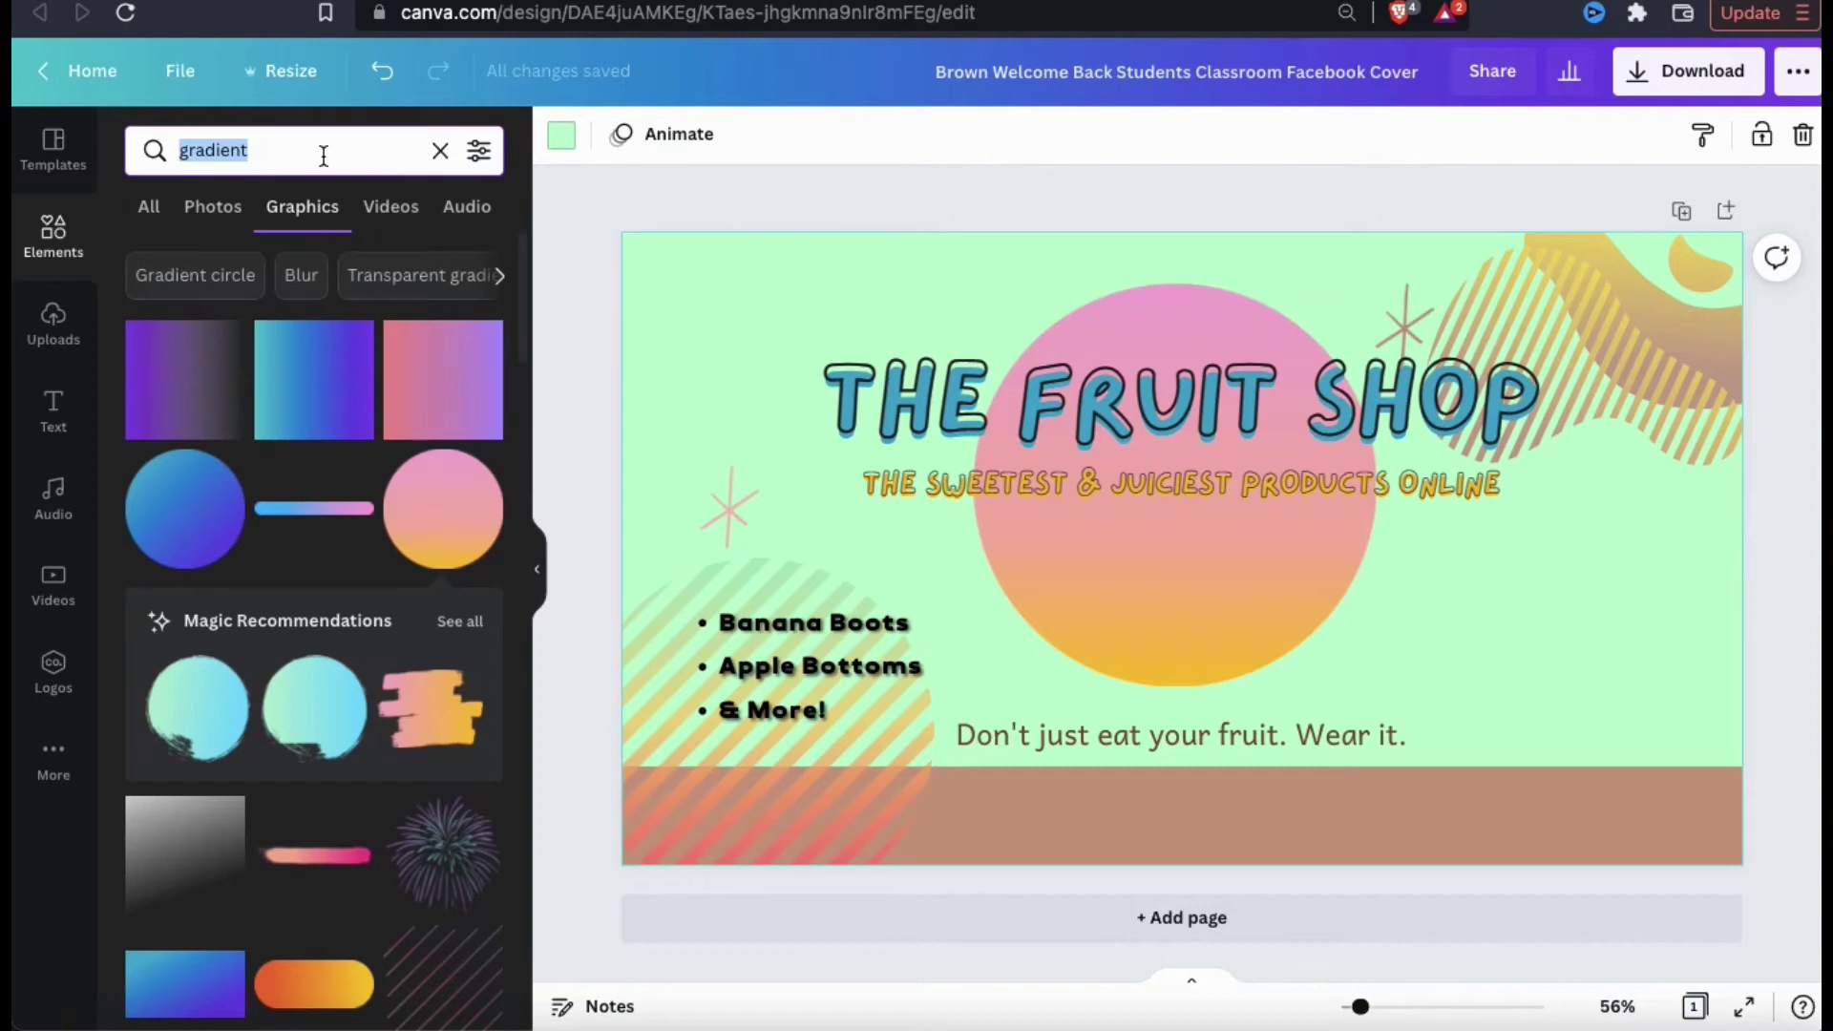
Search 'pineapple' and place the sunglasses pineapple, resized, on the pink circle.
{"action": "type", "text": "pineapple"}
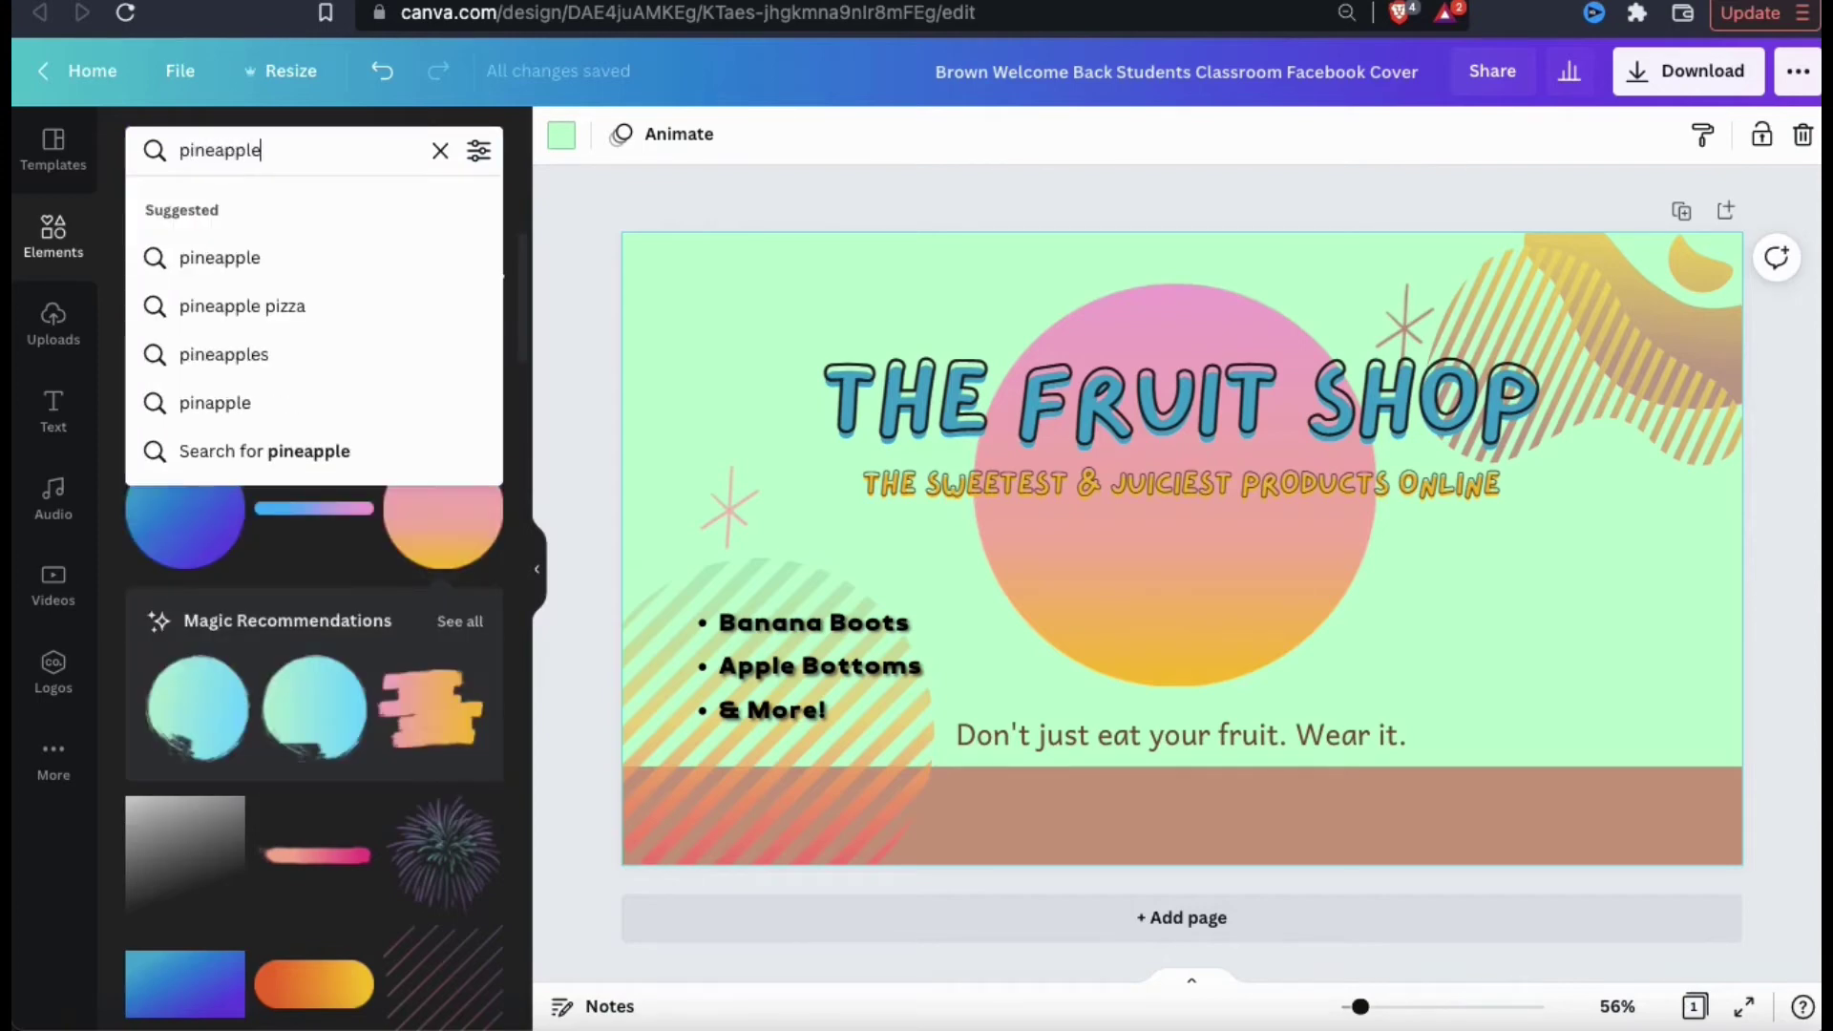
{"action": "key", "text": "Return"}
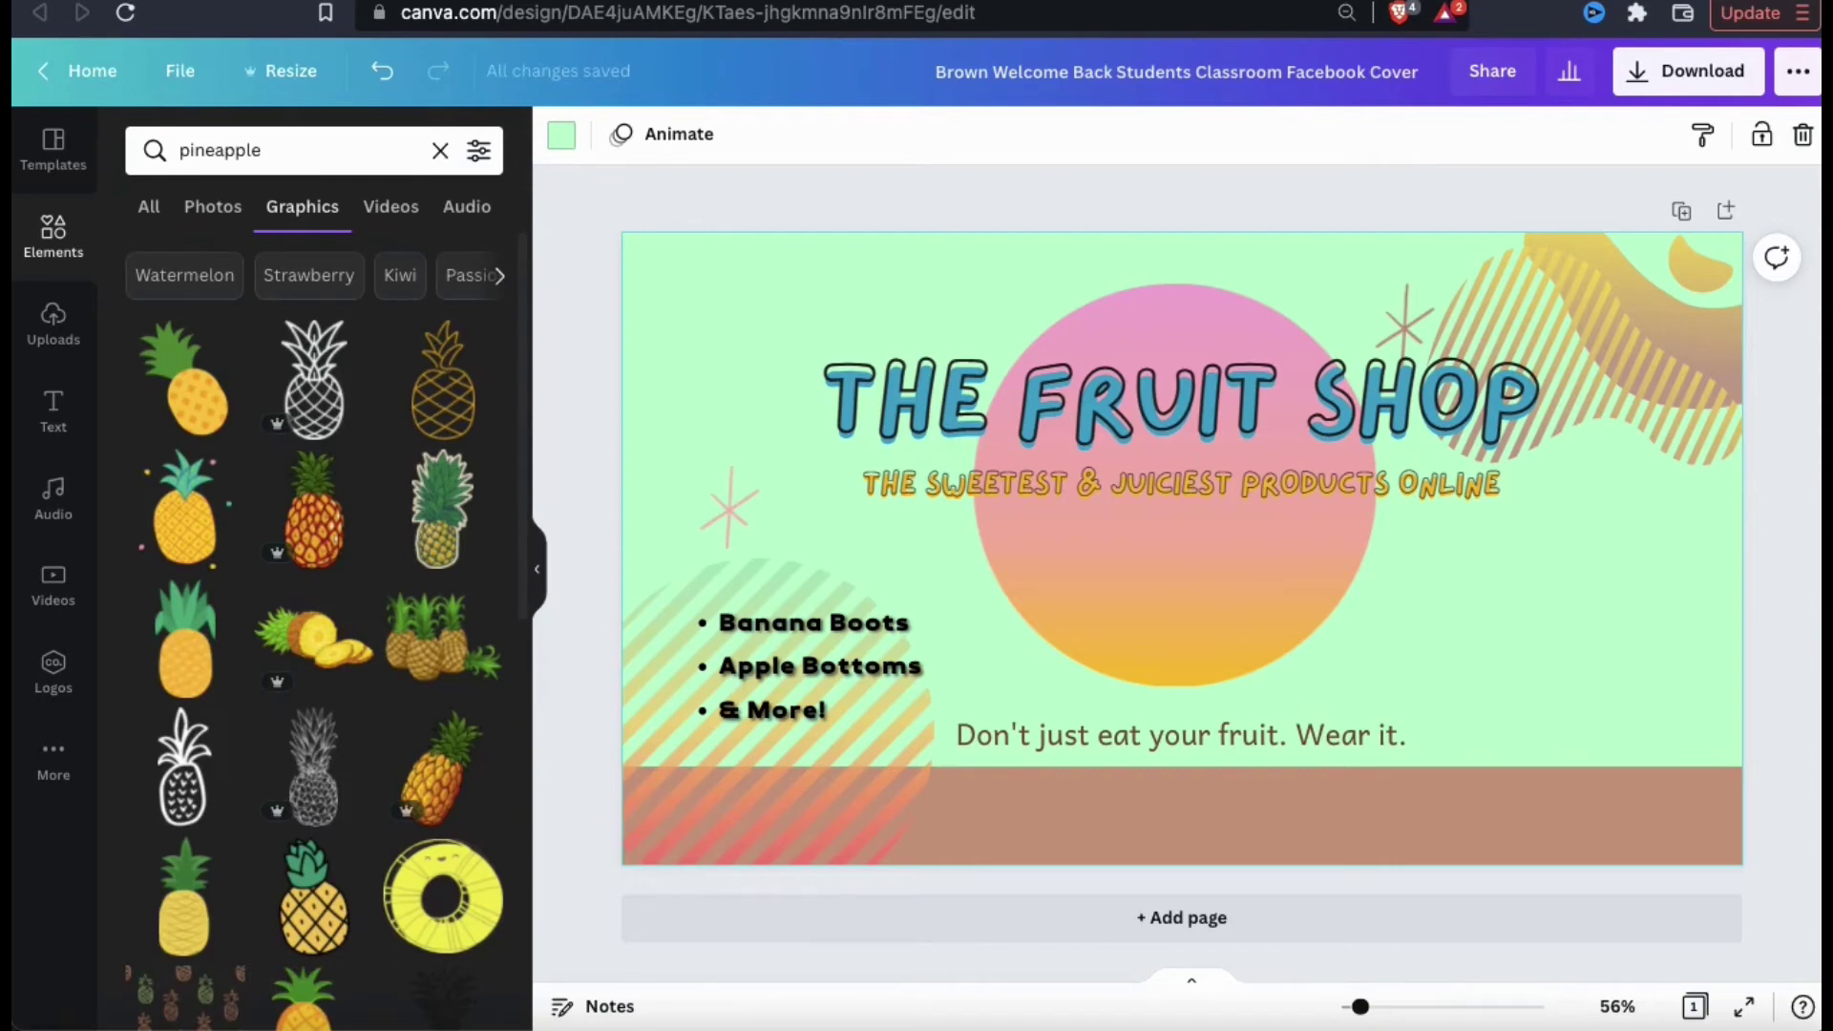
{"action": "scroll", "coordinate": [371, 423], "scroll_direction": "down", "scroll_amount": 5}
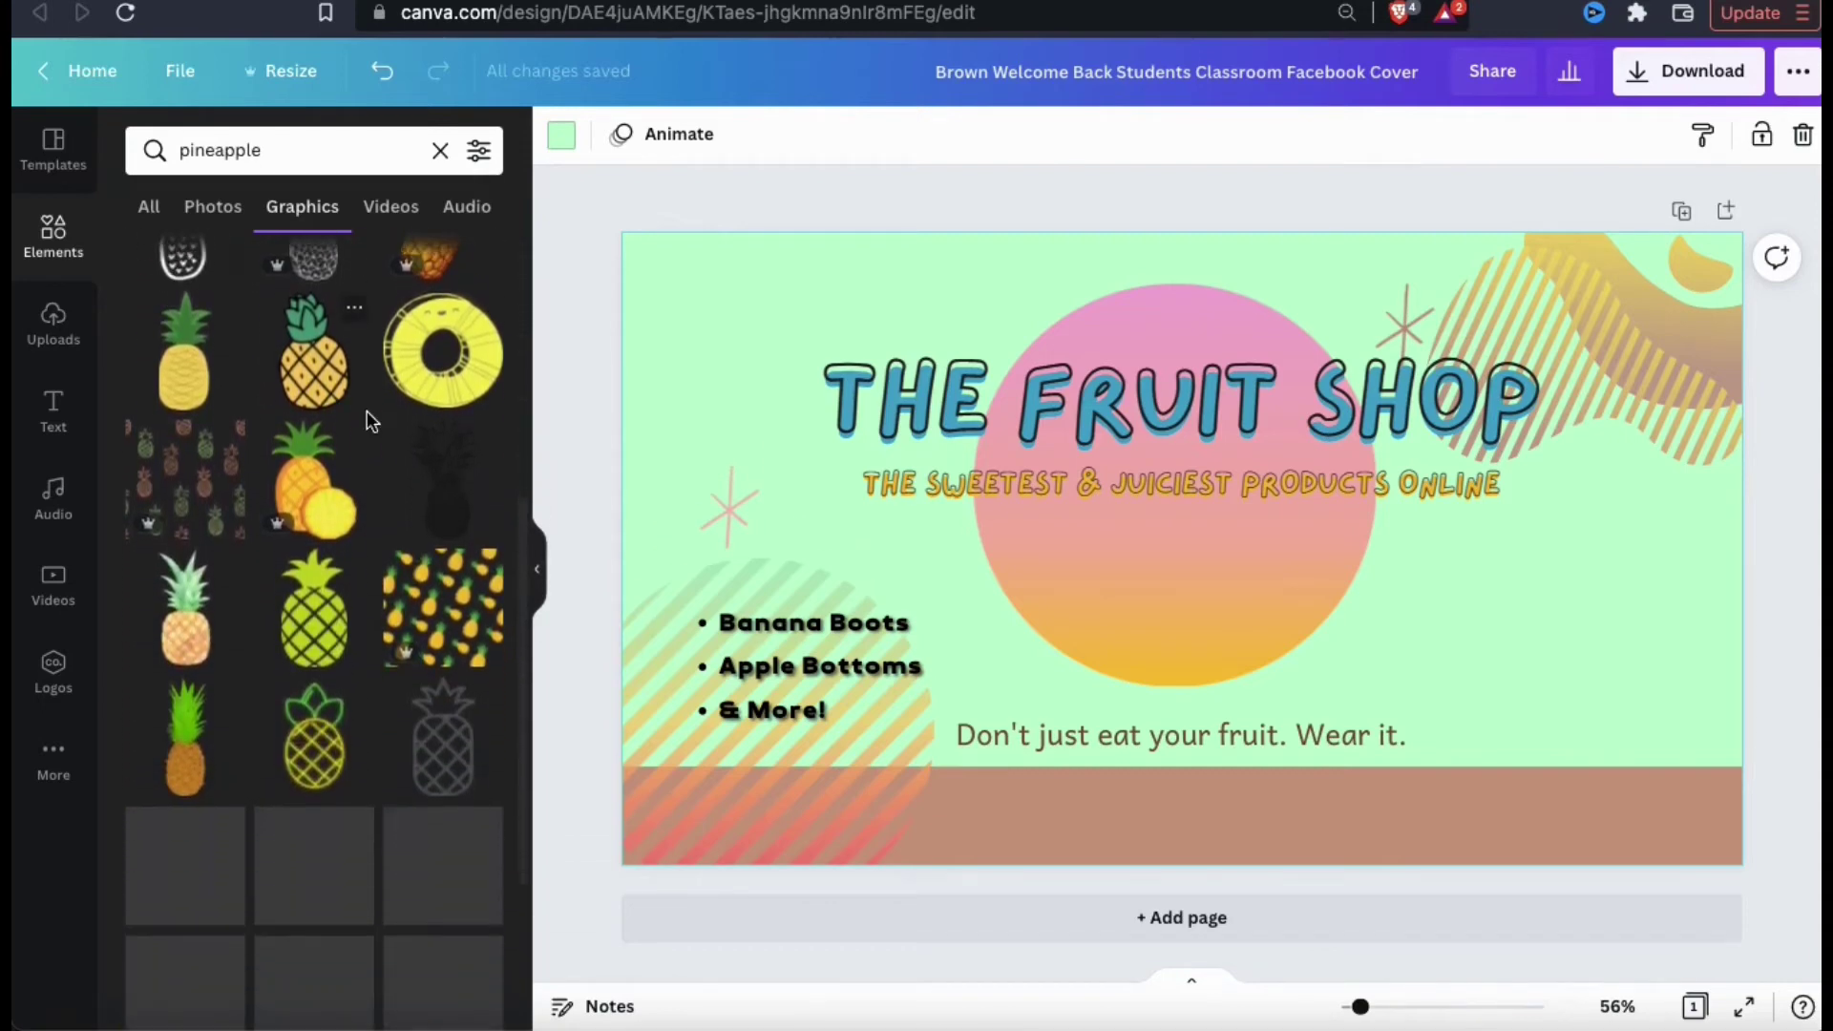
{"action": "scroll", "coordinate": [371, 423], "scroll_direction": "down", "scroll_amount": 2}
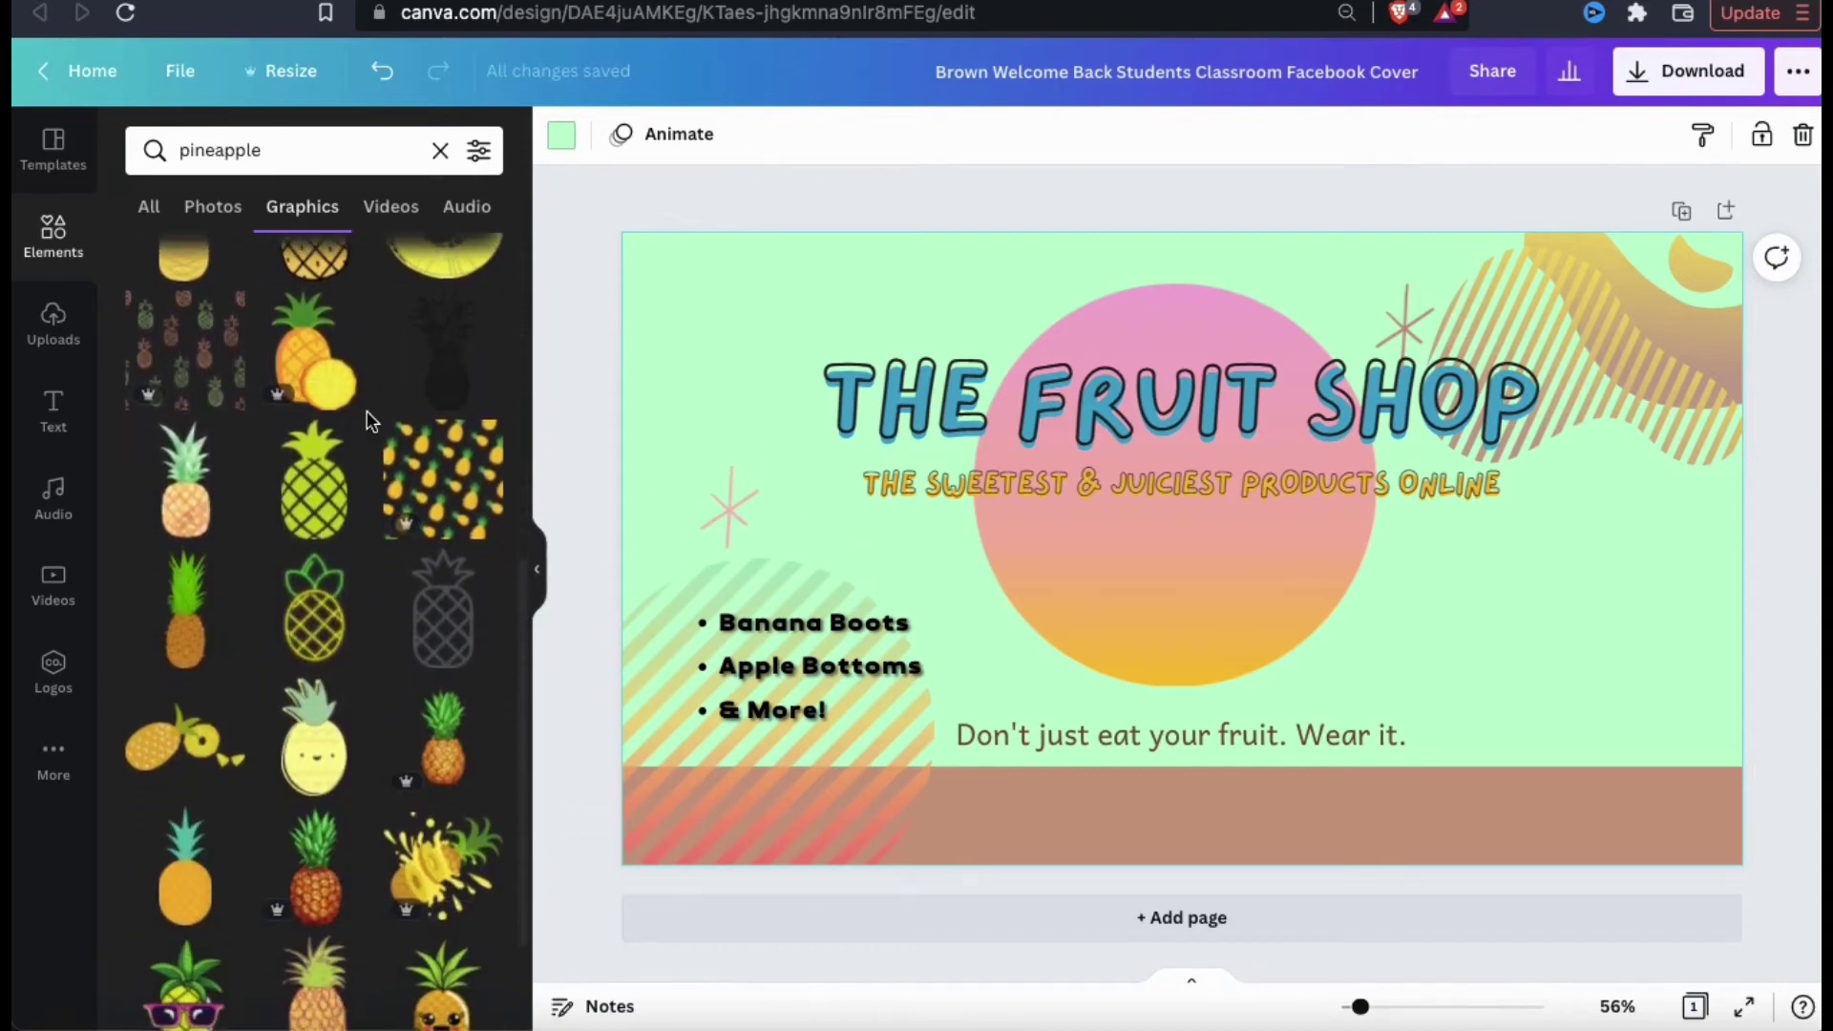
{"action": "scroll", "coordinate": [368, 420], "scroll_direction": "down", "scroll_amount": 5}
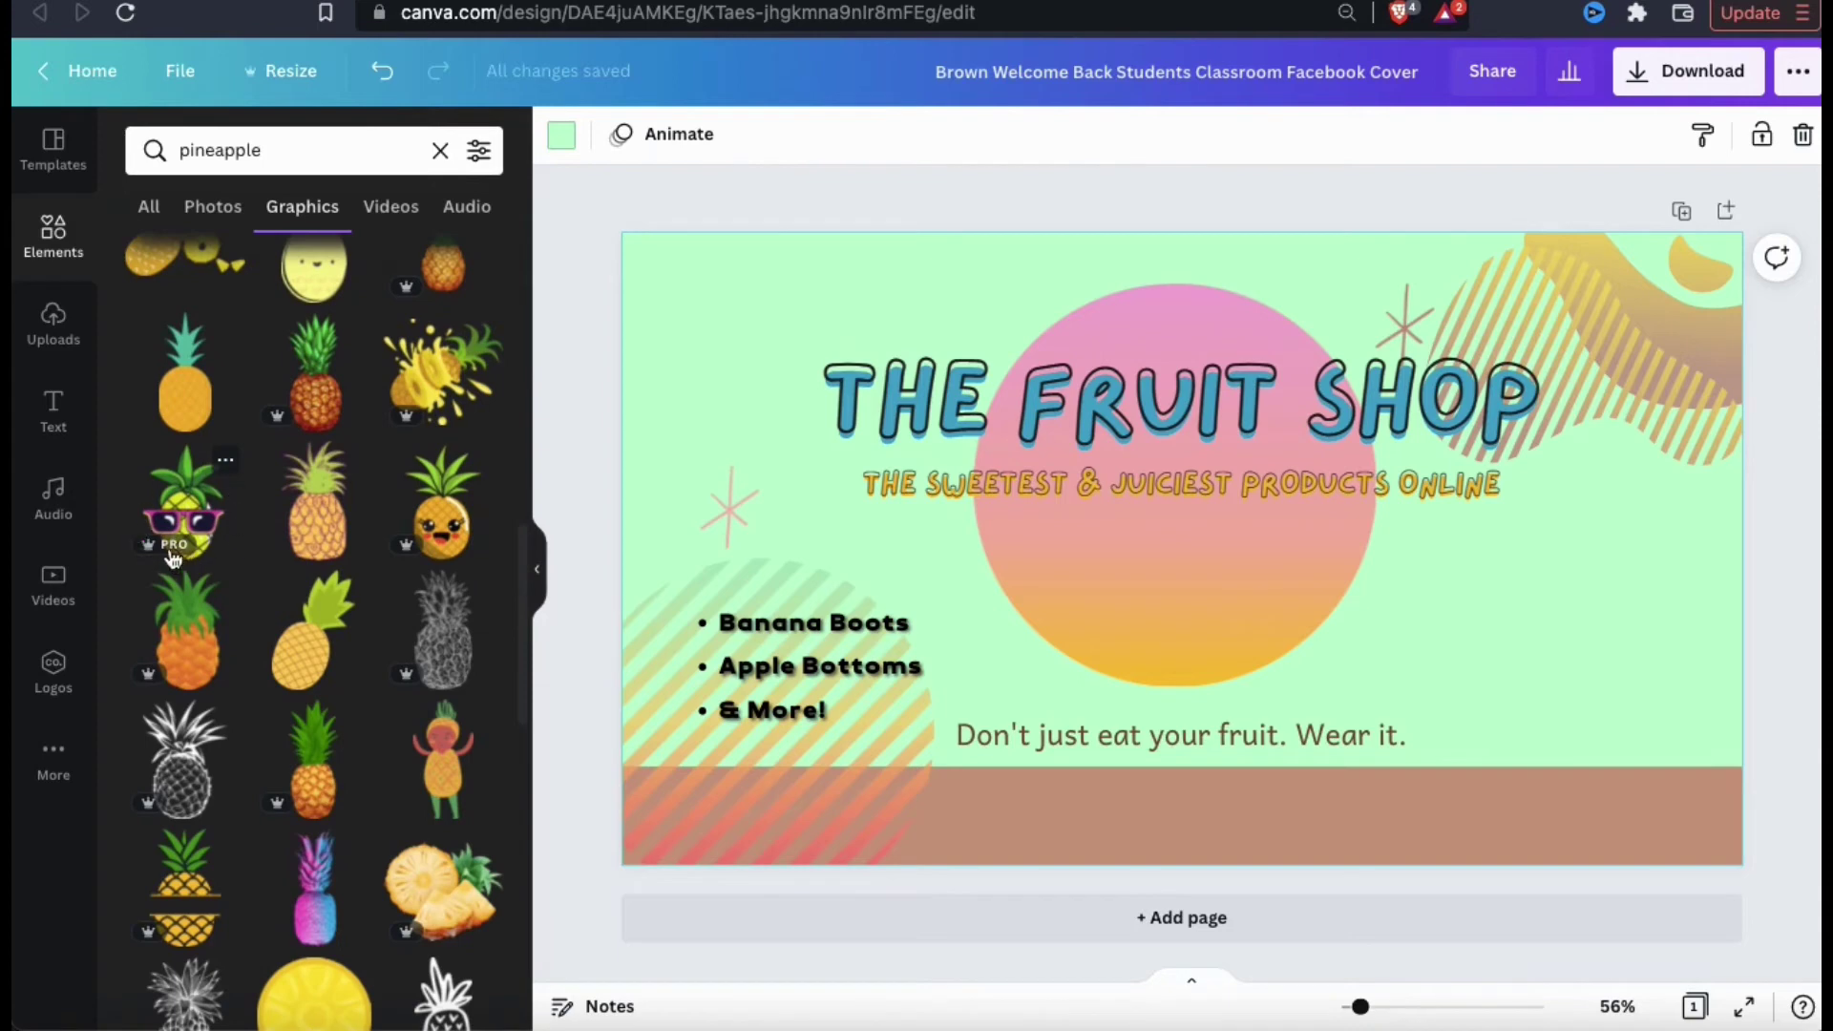
{"action": "left_click", "coordinate": [201, 539]}
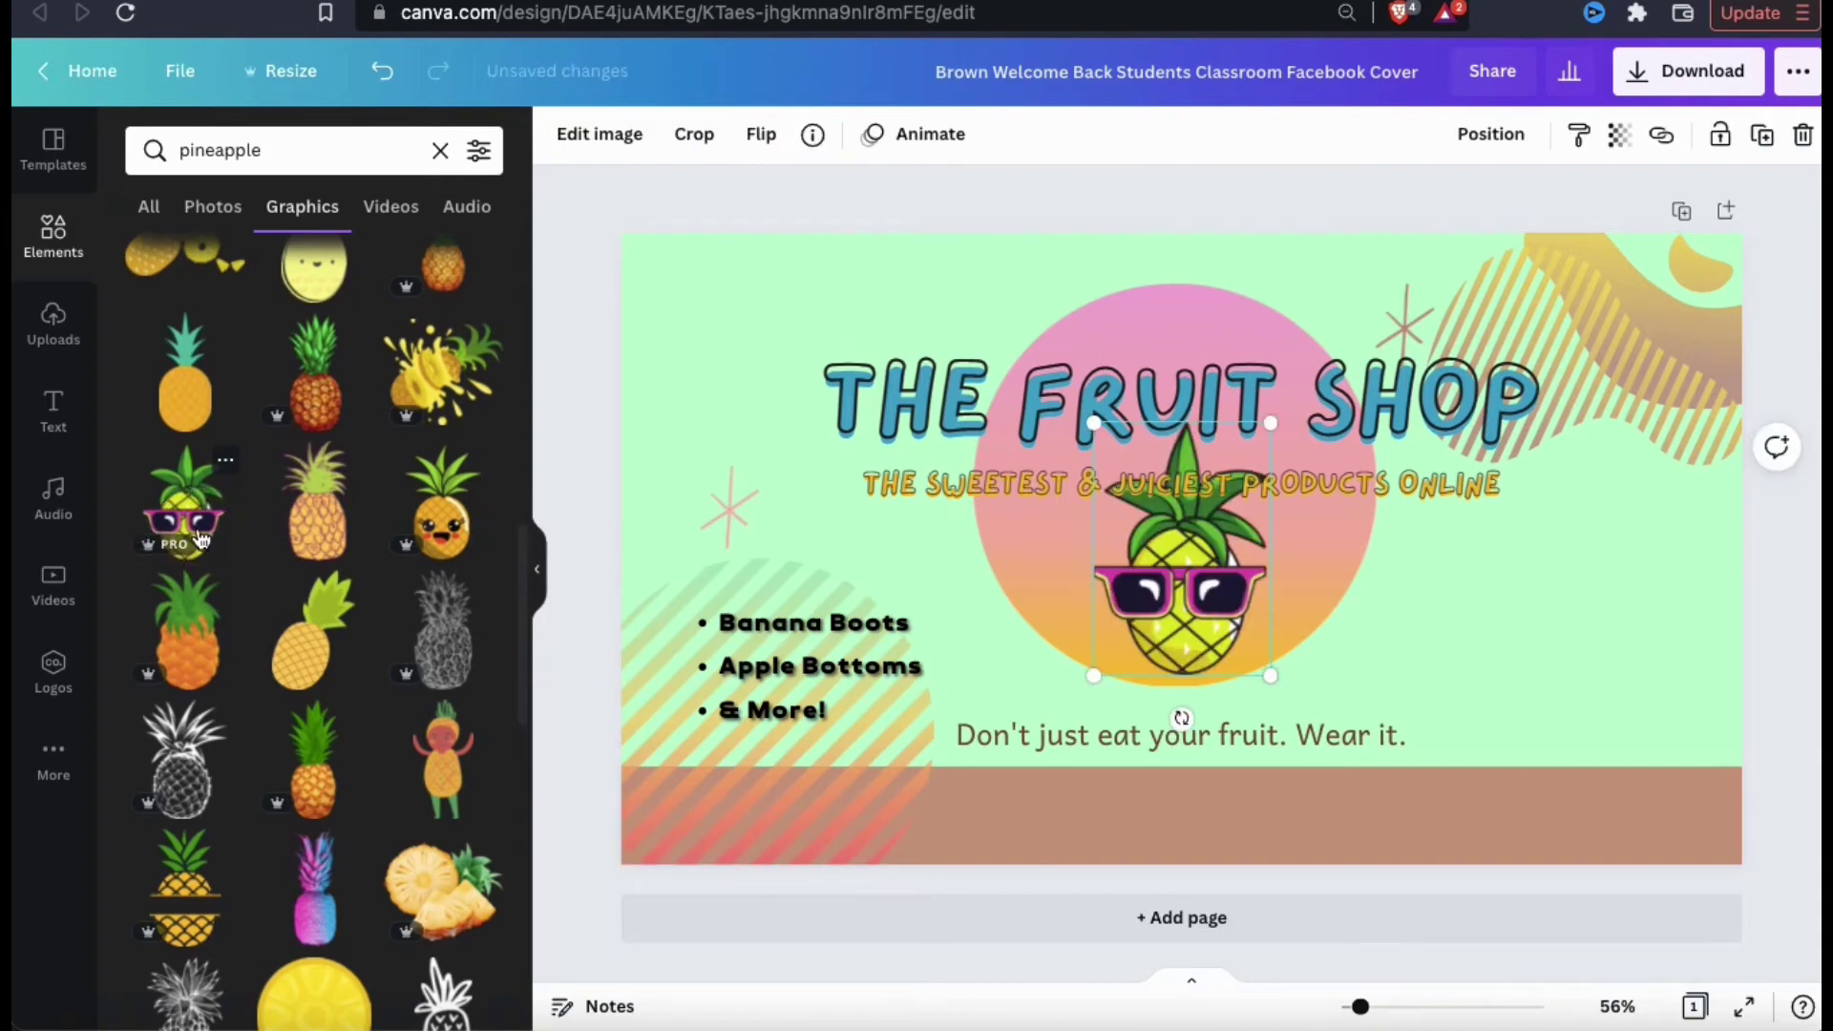
{"action": "left_click_drag", "start_coordinate": [1184, 554], "coordinate": [1205, 573]}
{"action": "left_click_drag", "start_coordinate": [1117, 437], "coordinate": [1086, 456]}
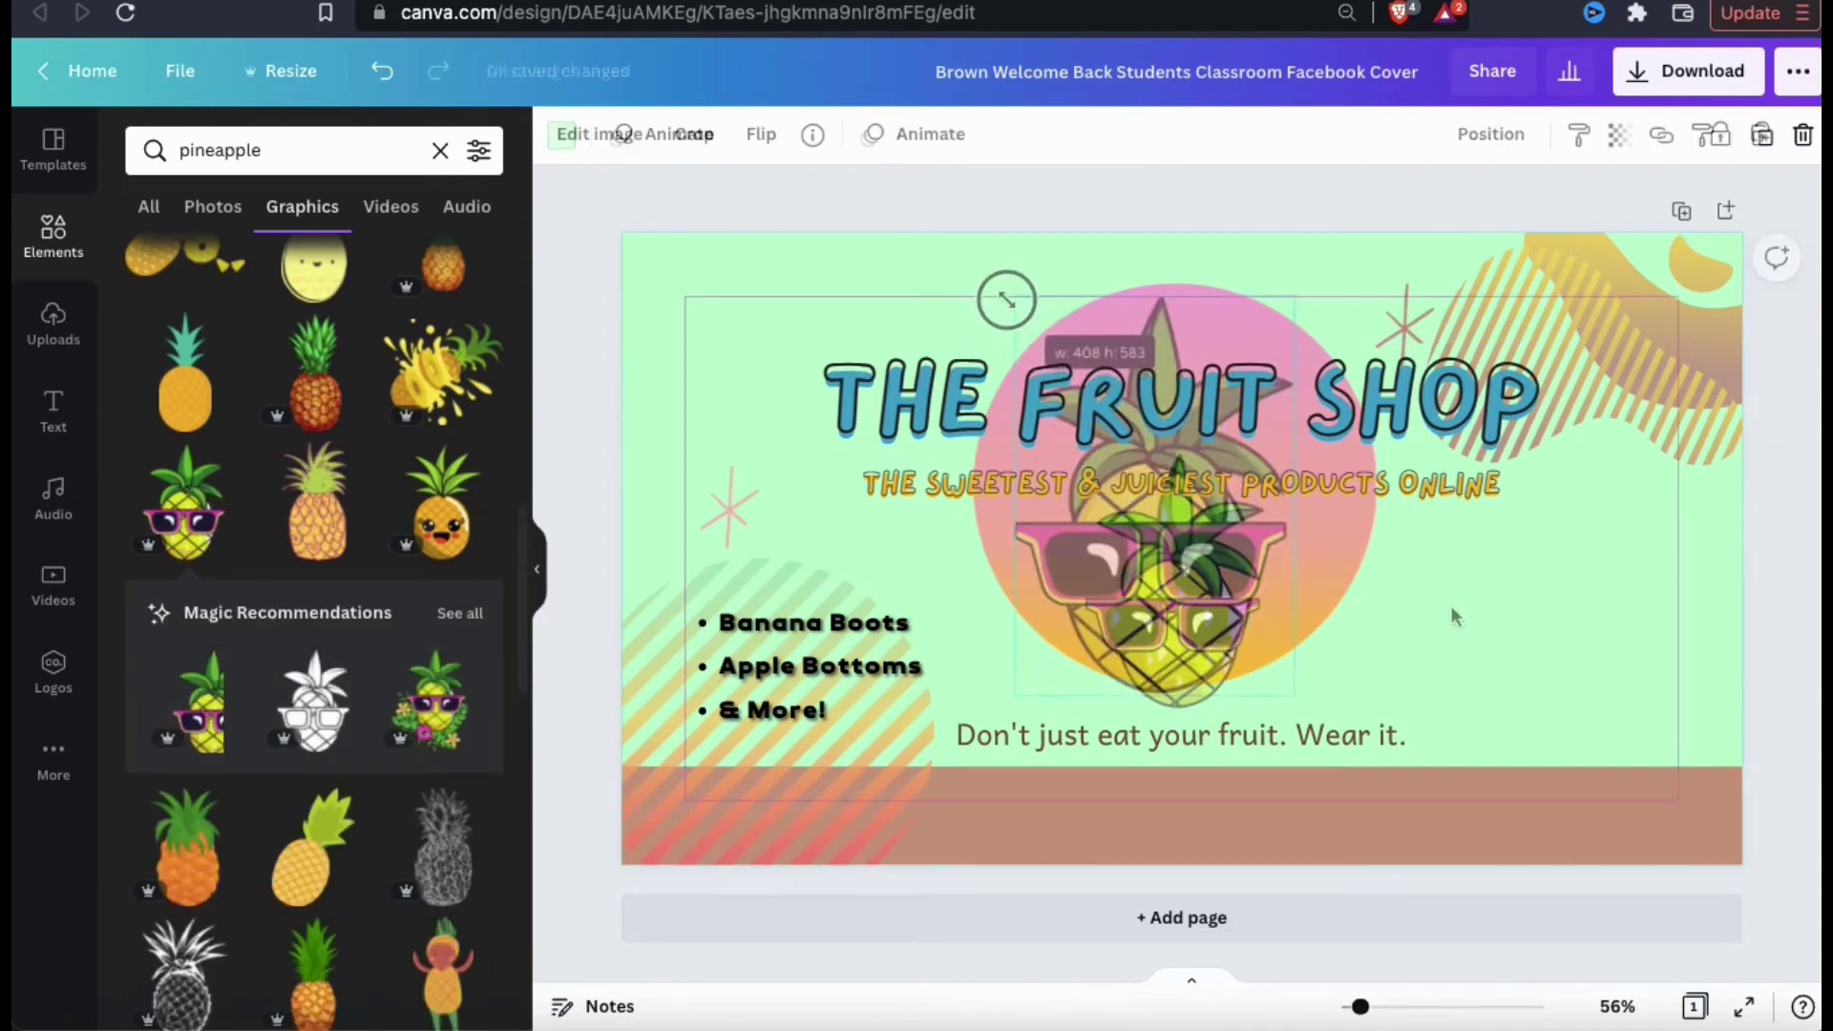
{"action": "left_click", "coordinate": [1451, 605]}
Search the graphics for 'apple'.
{"action": "left_click", "coordinate": [326, 150]}
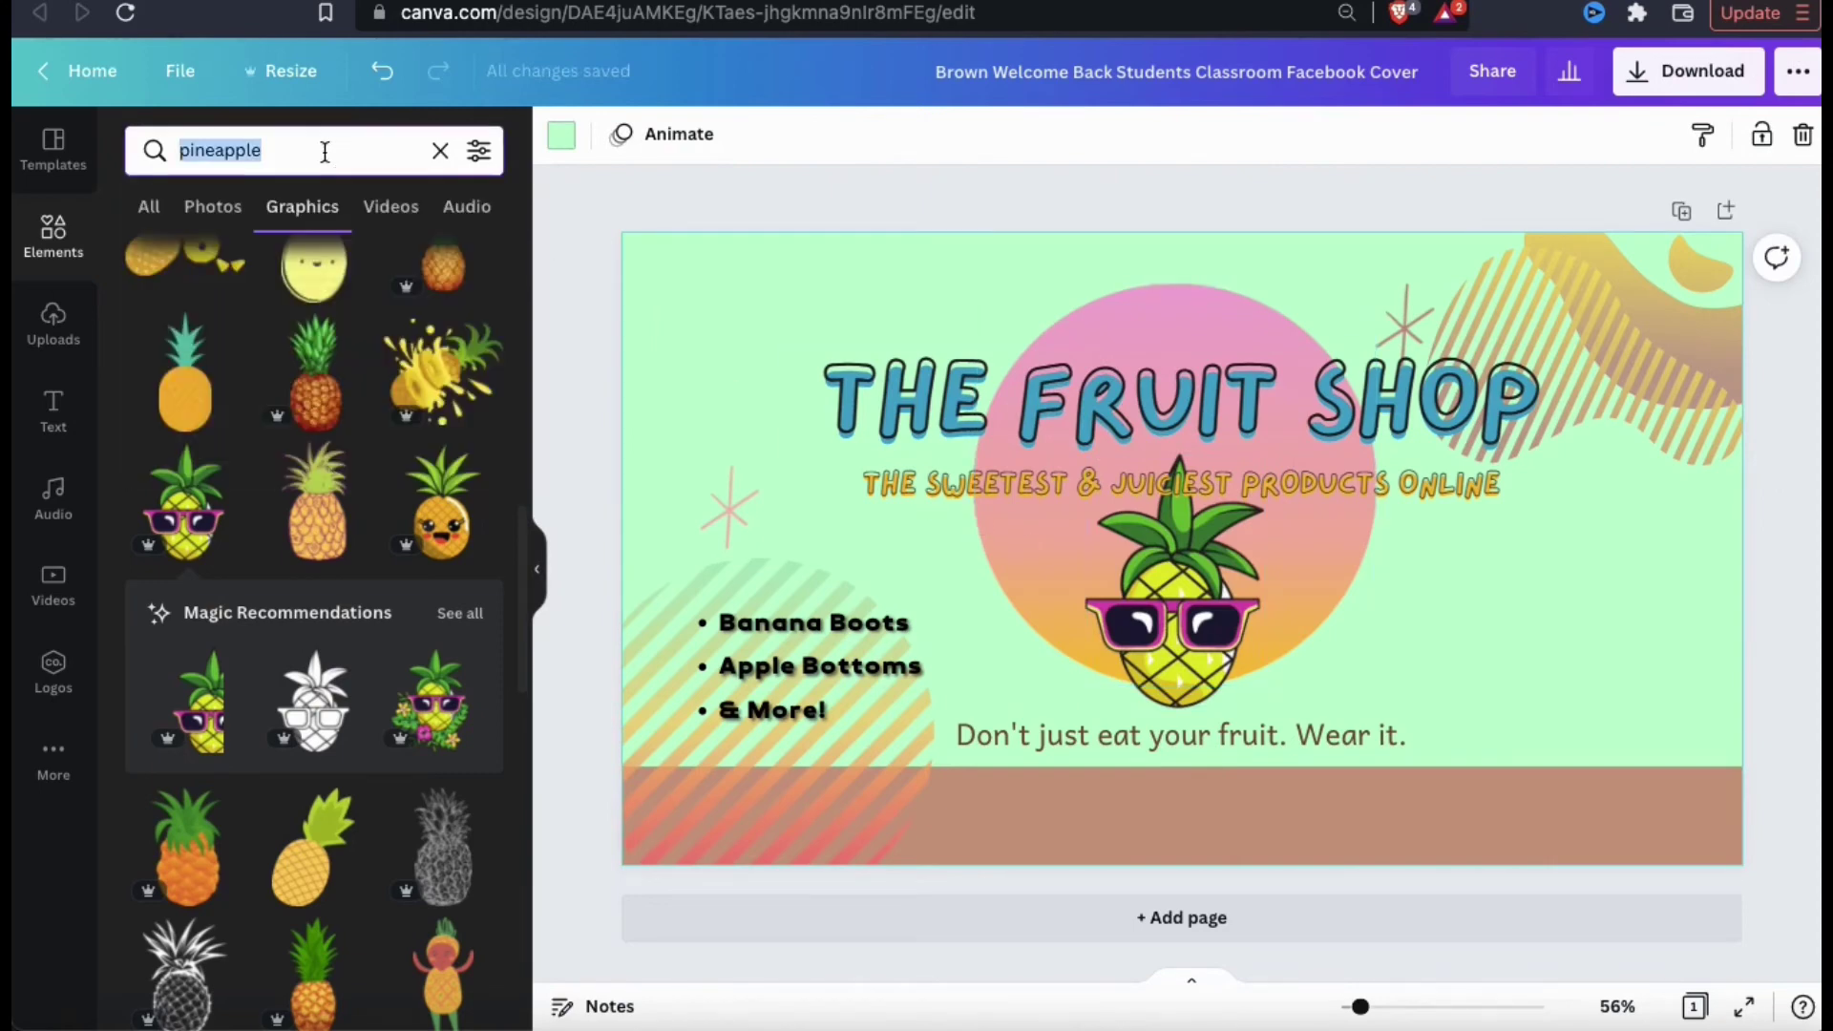
{"action": "type", "text": "apple"}
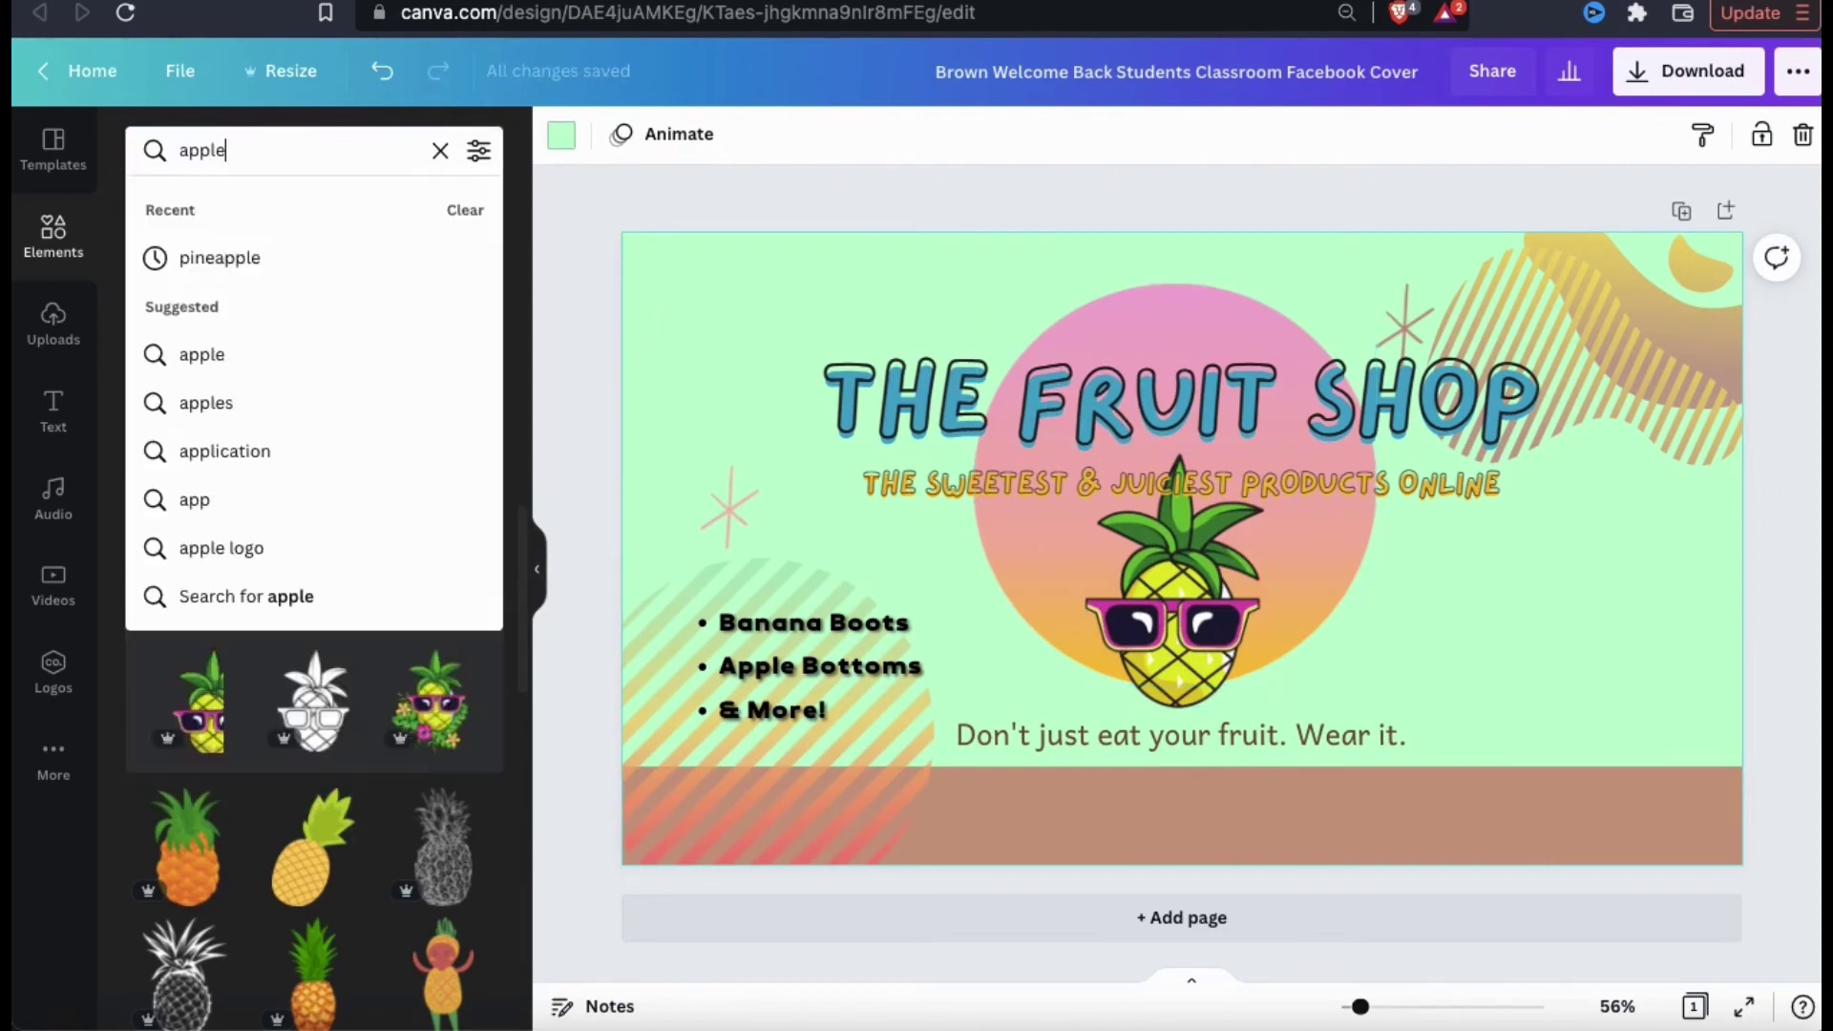
{"action": "key", "text": "Return"}
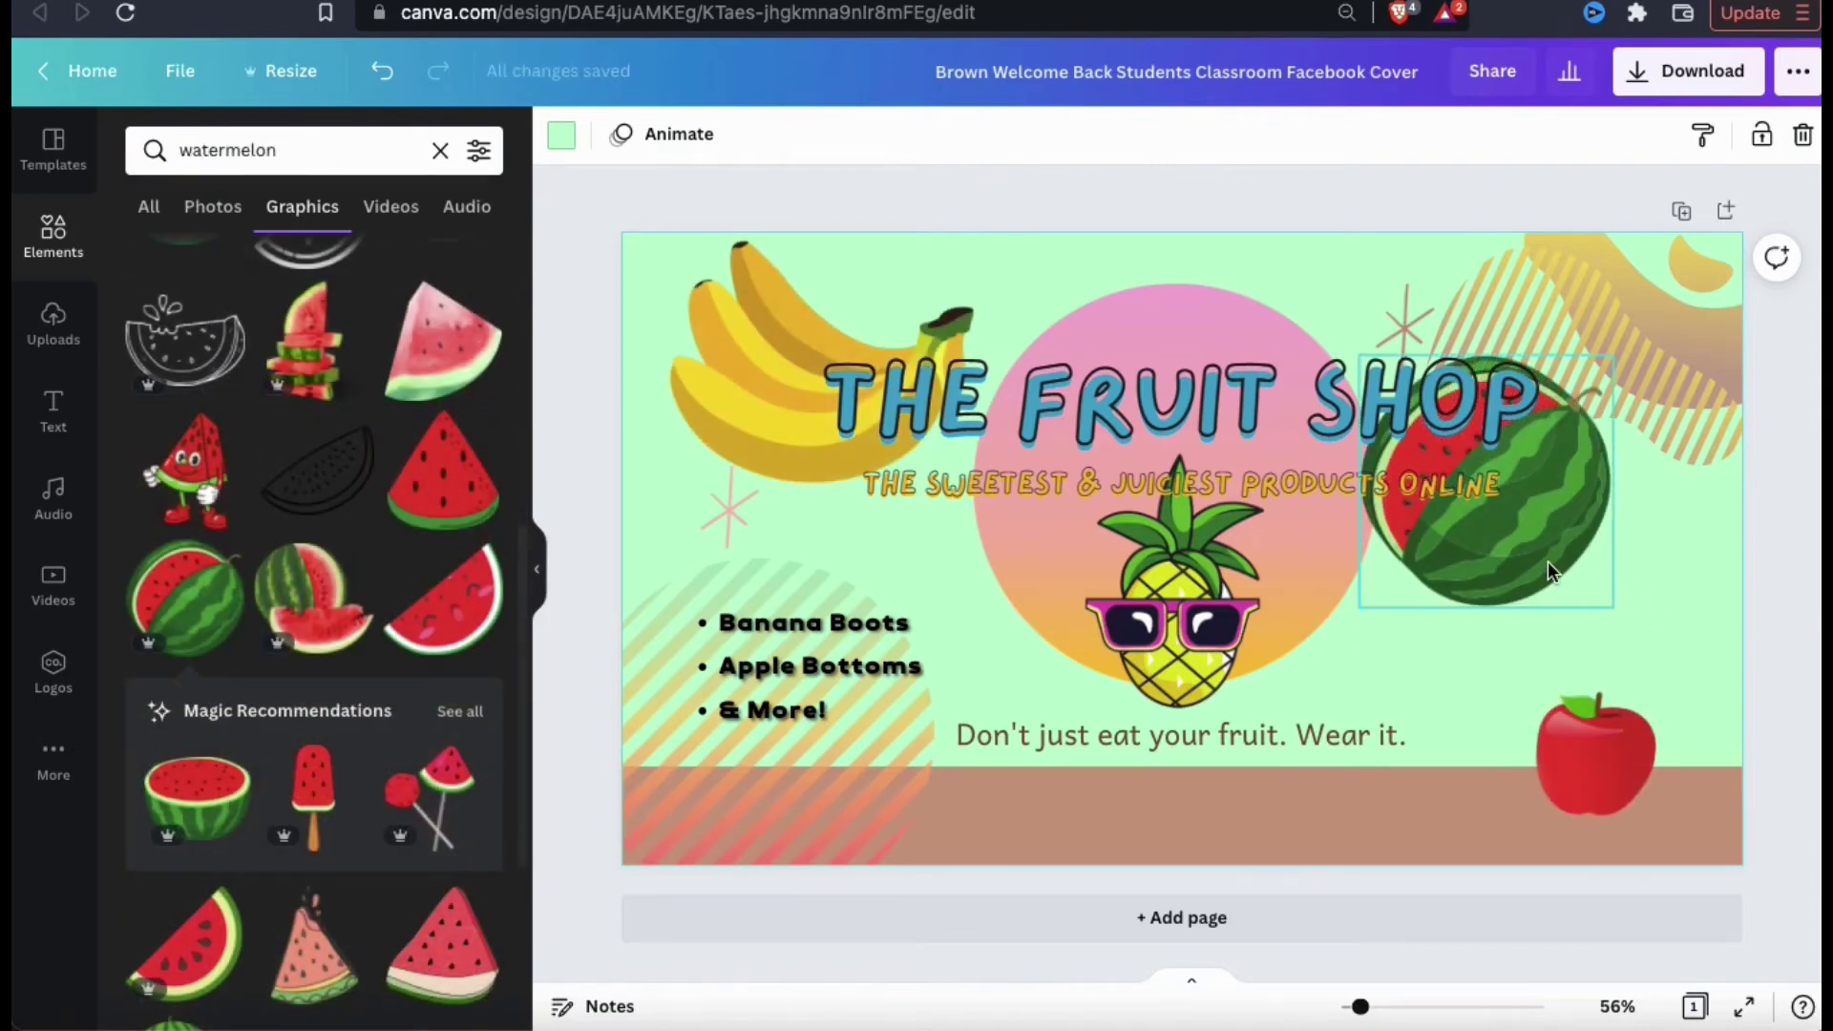
Move the watermelon to the right edge, then rotate the bananas about -53° and flip them horizontally.
{"action": "left_click_drag", "start_coordinate": [1549, 562], "coordinate": [1751, 613]}
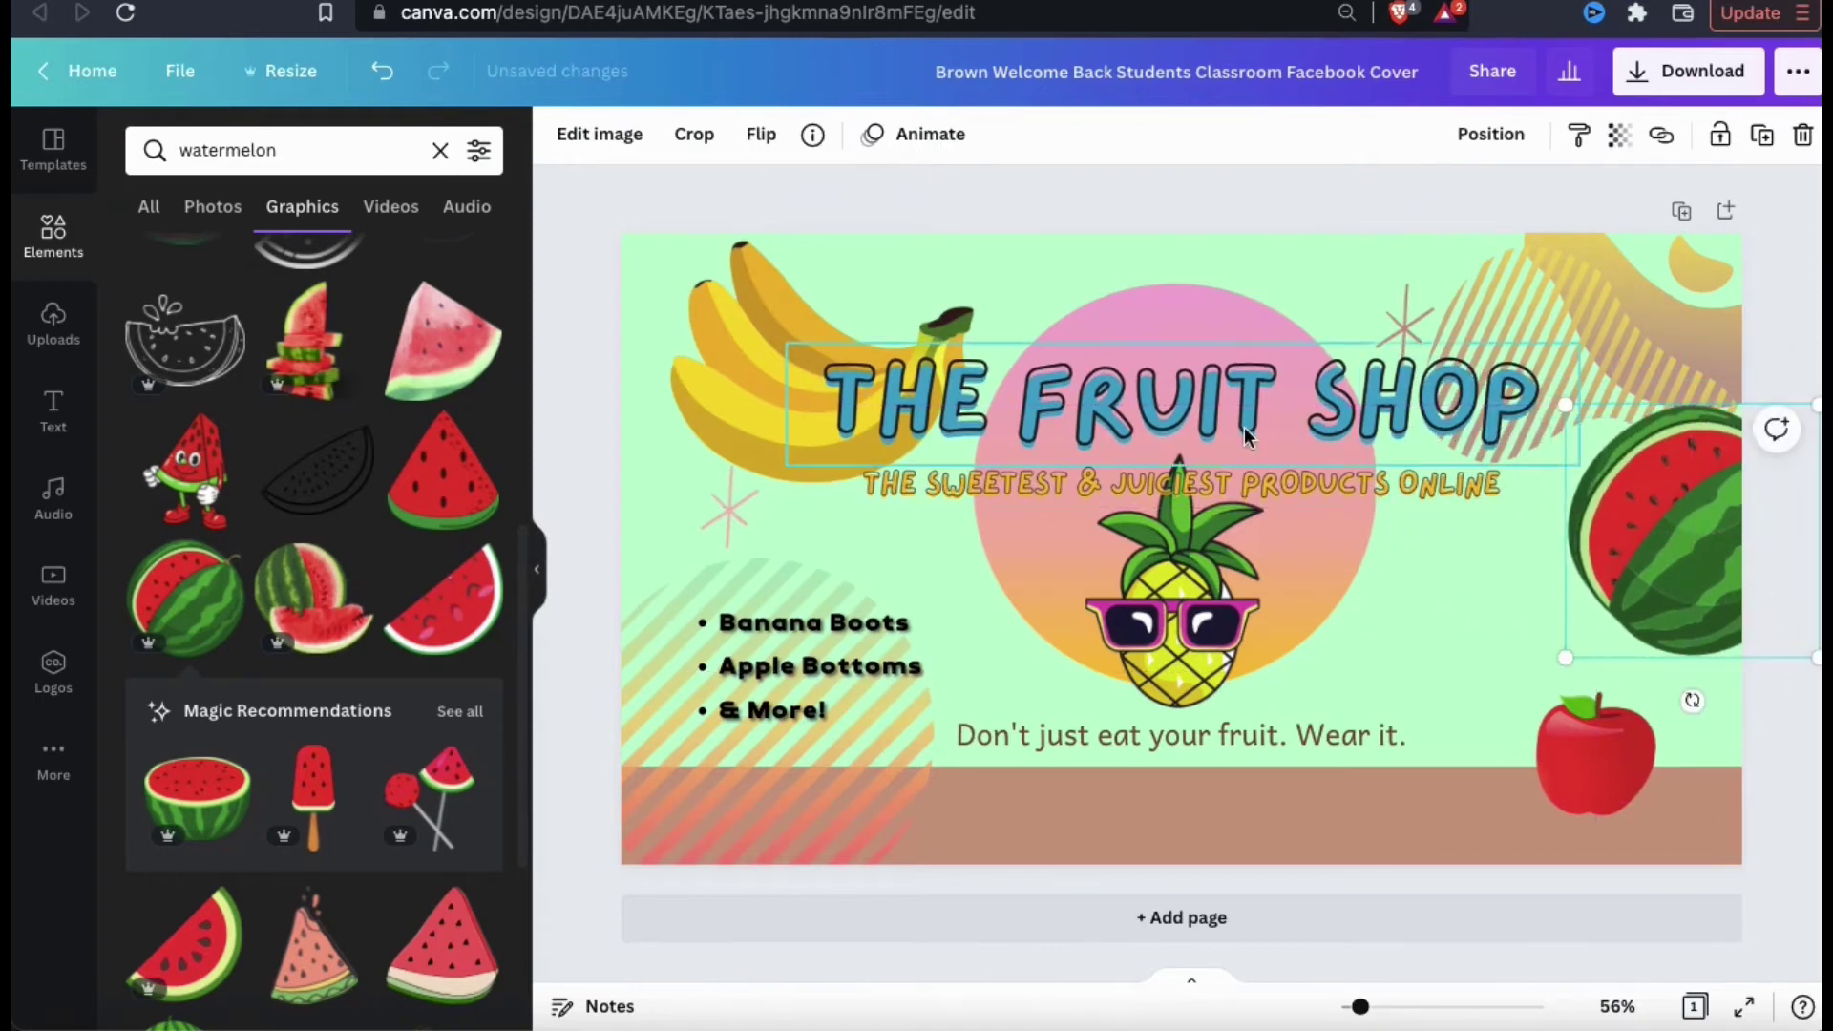
{"action": "left_click", "coordinate": [730, 309]}
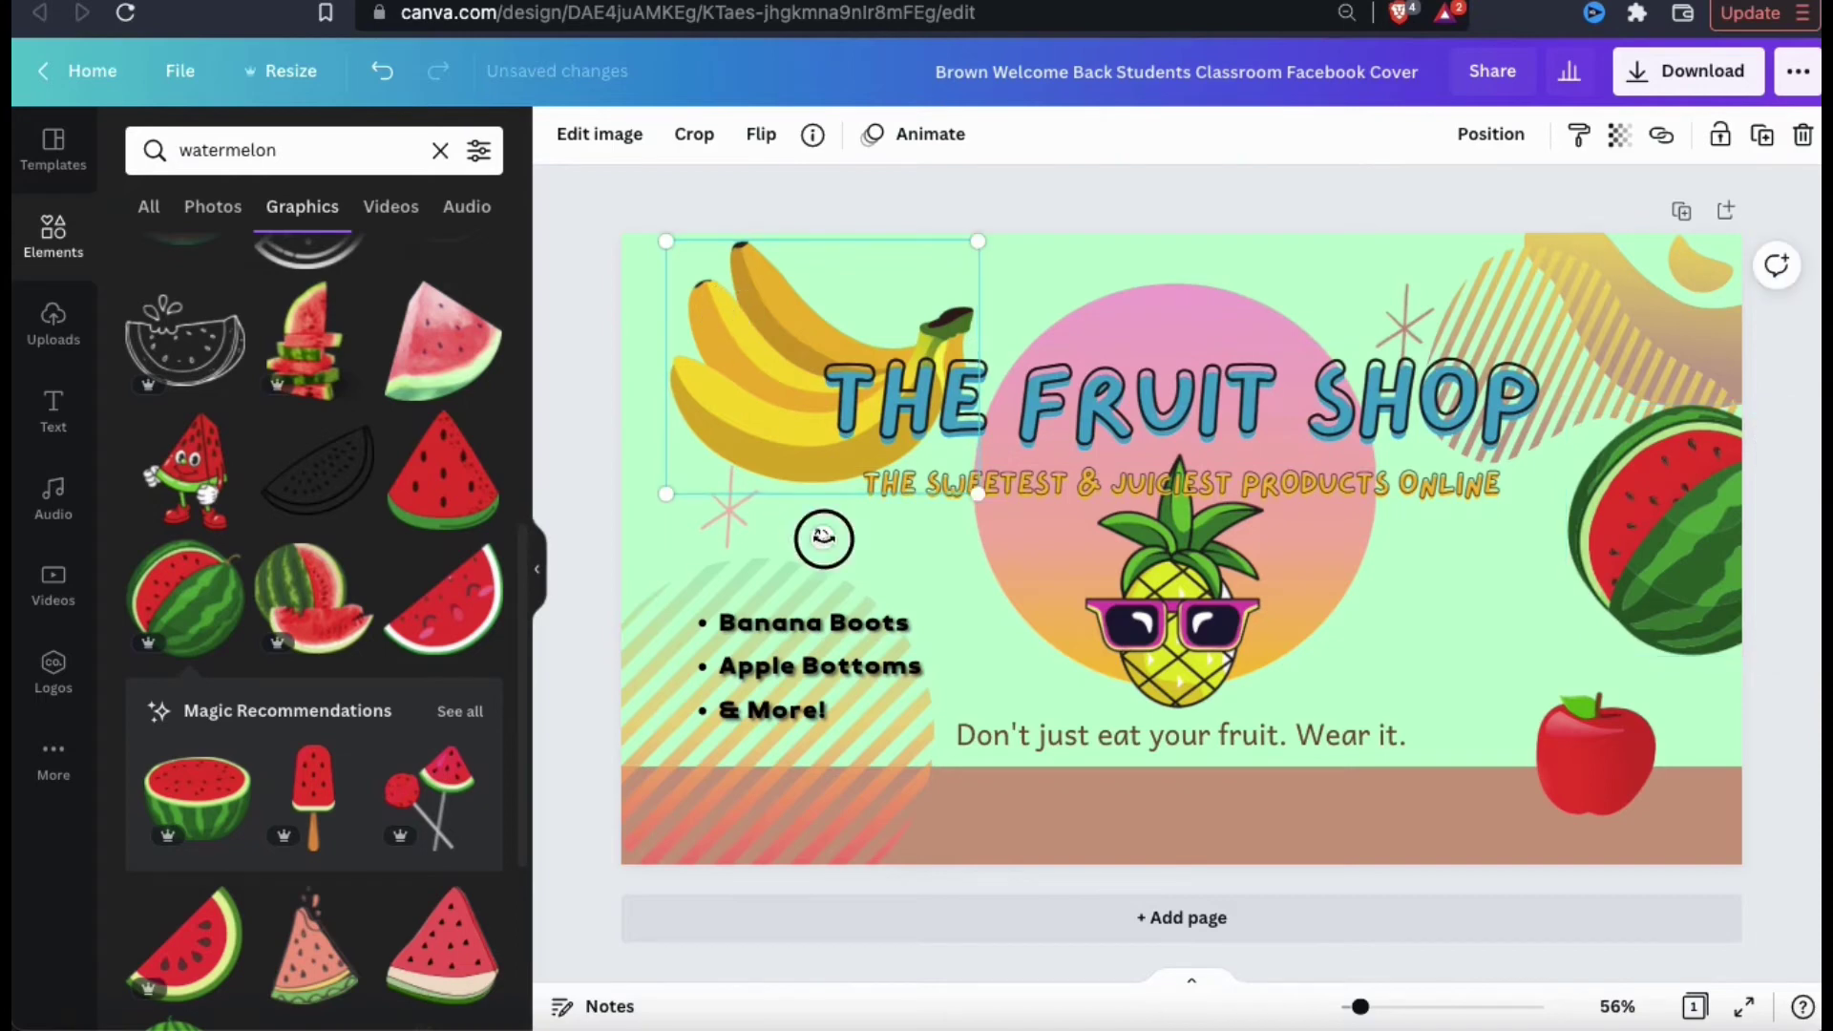
{"action": "left_click_drag", "start_coordinate": [824, 538], "coordinate": [942, 522]}
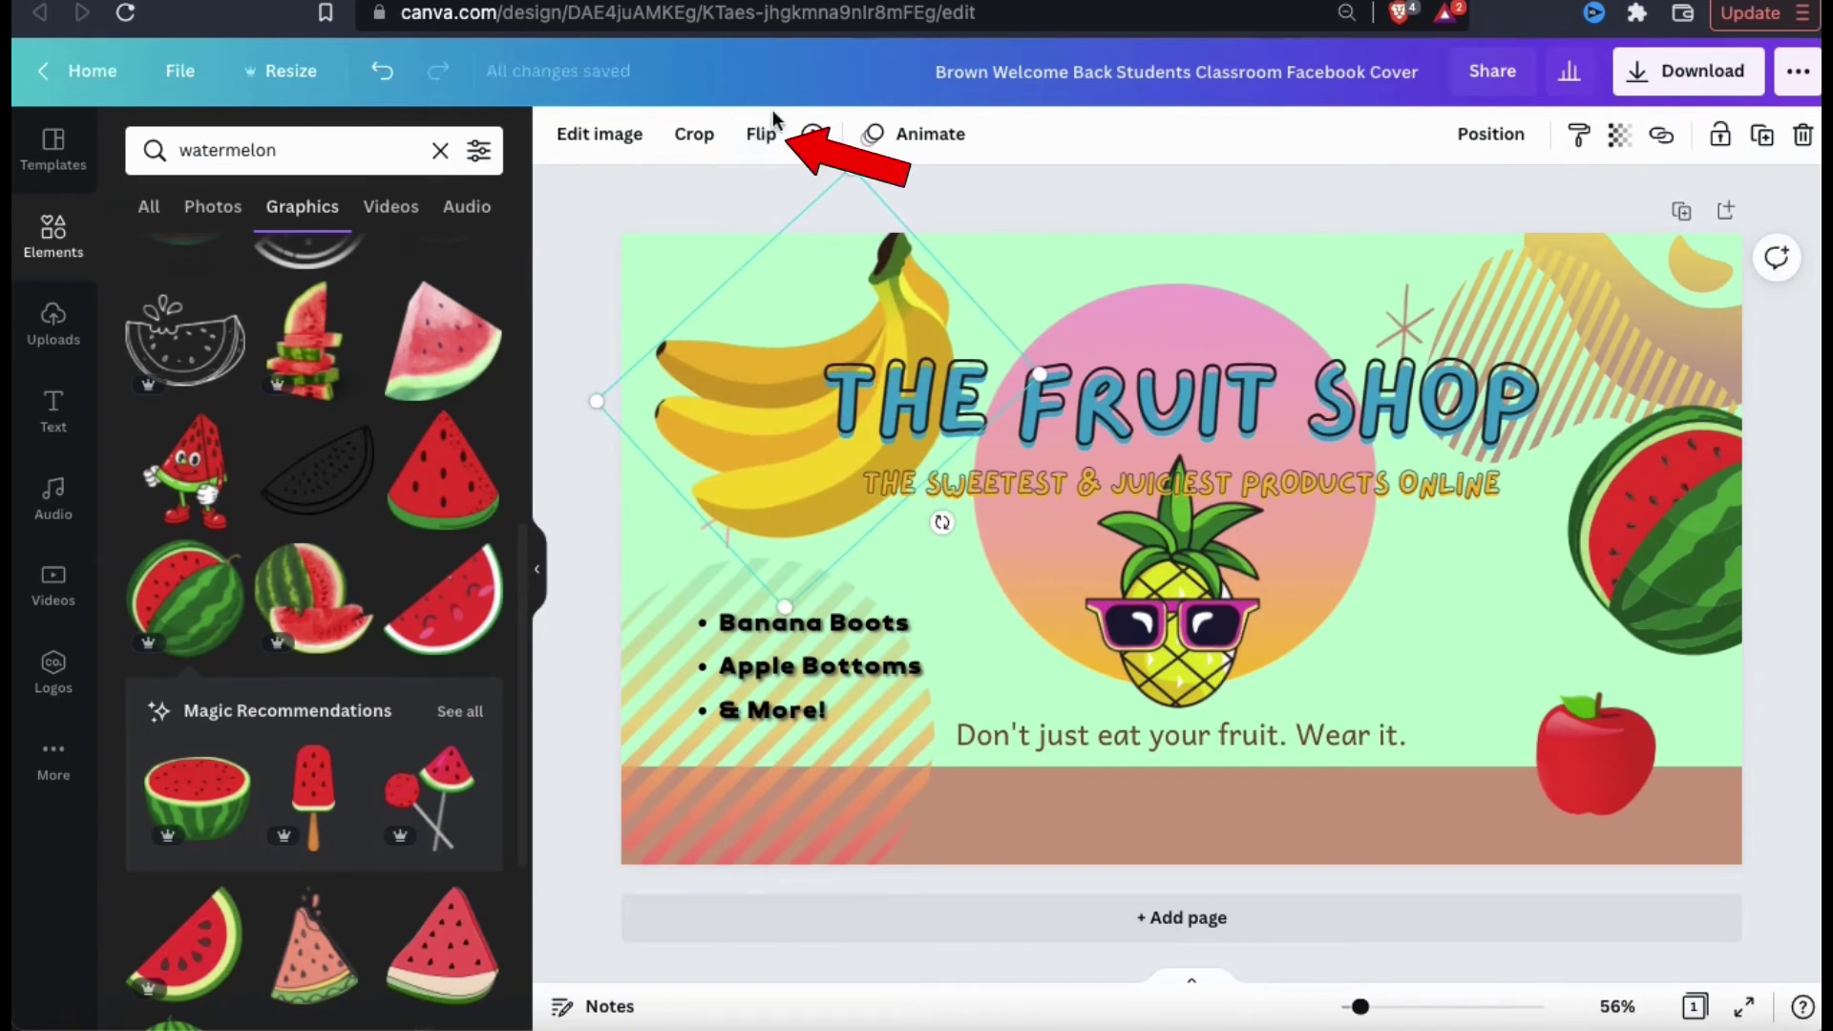
{"action": "left_click", "coordinate": [763, 134]}
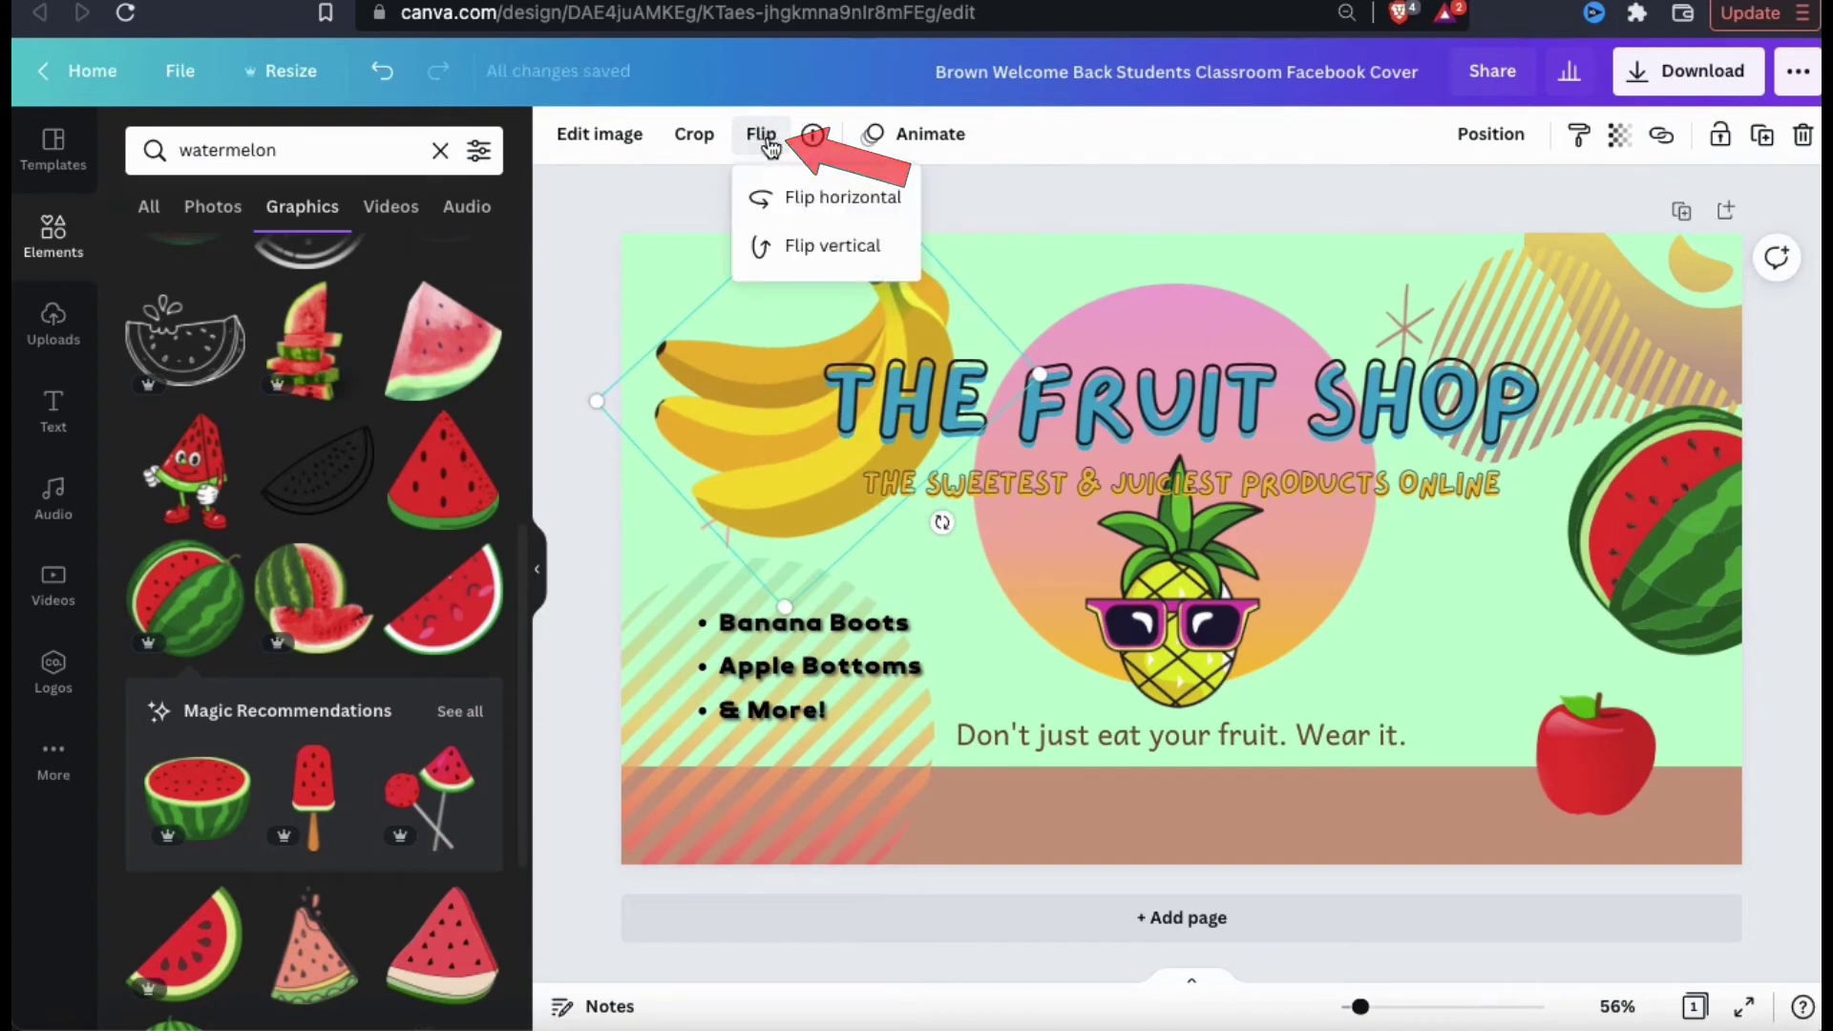
{"action": "left_click", "coordinate": [791, 199]}
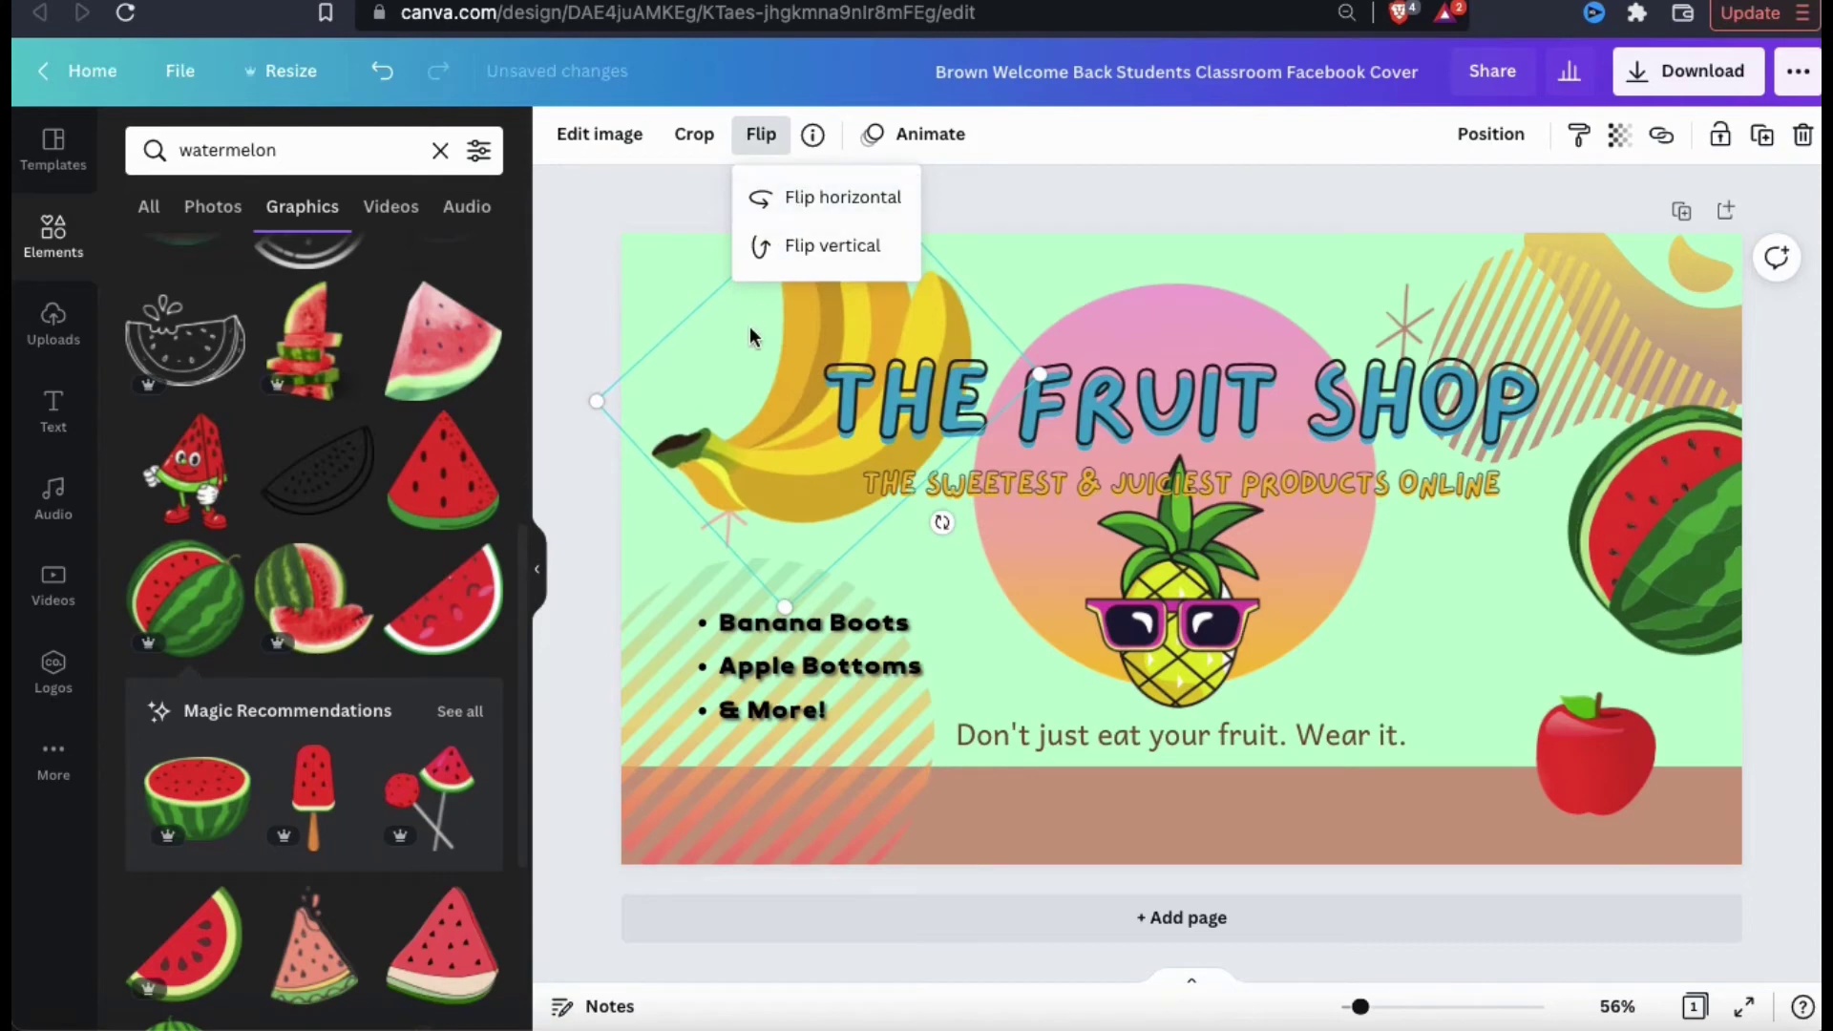
{"action": "left_click", "coordinate": [685, 284]}
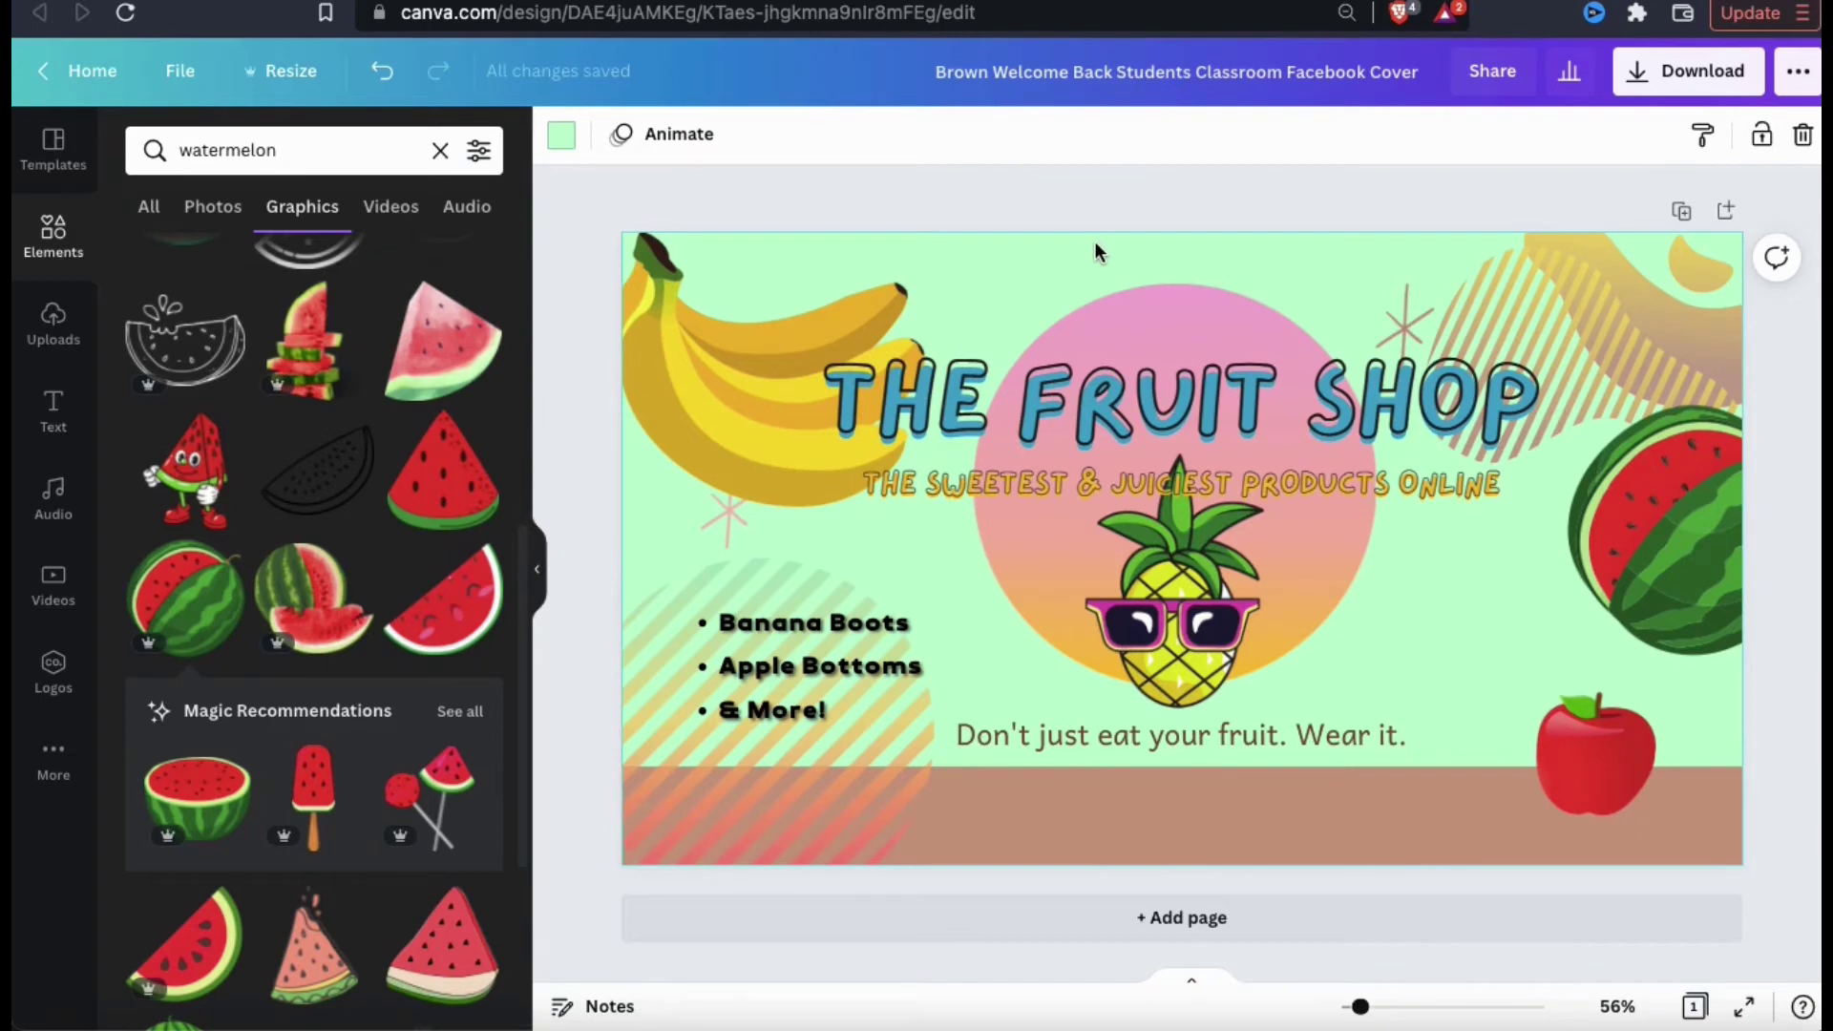
Search 't-shirt' and add a tilted red t-shirt beside the pineapple.
{"action": "left_click", "coordinate": [357, 155]}
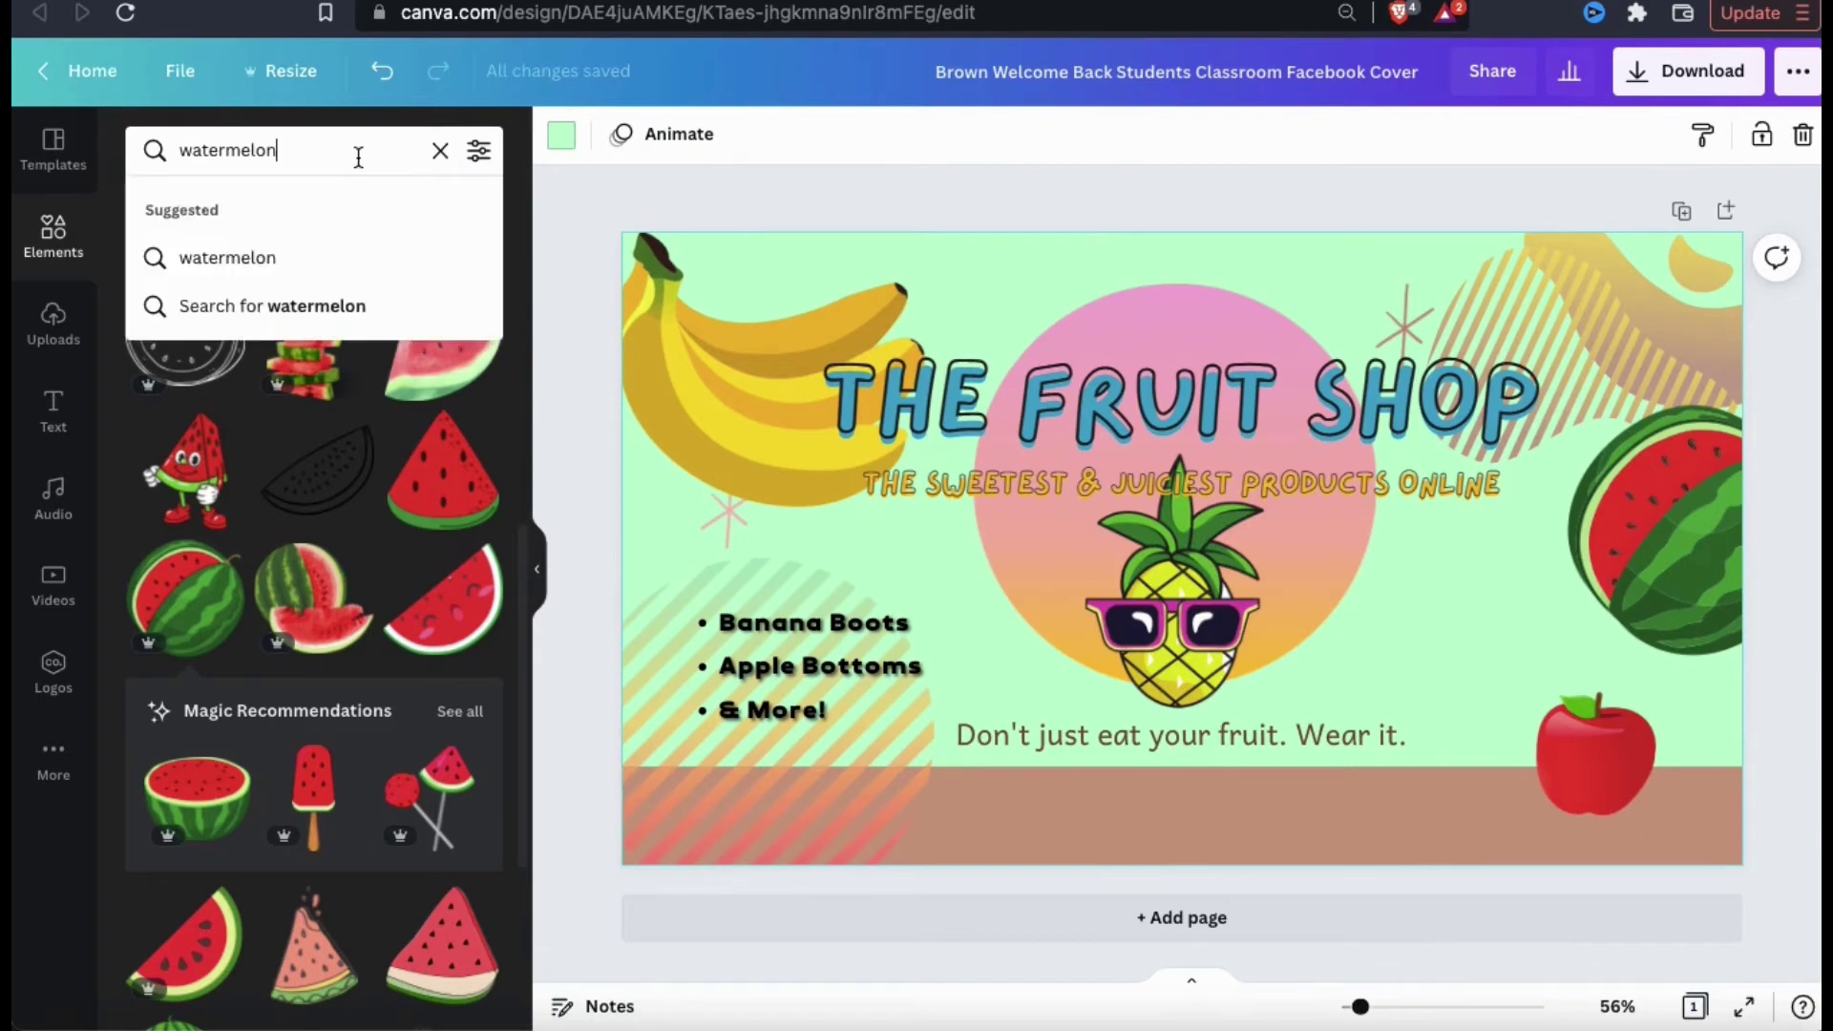
{"action": "double_click", "coordinate": [356, 156]}
{"action": "type", "text": "t-shirt"}
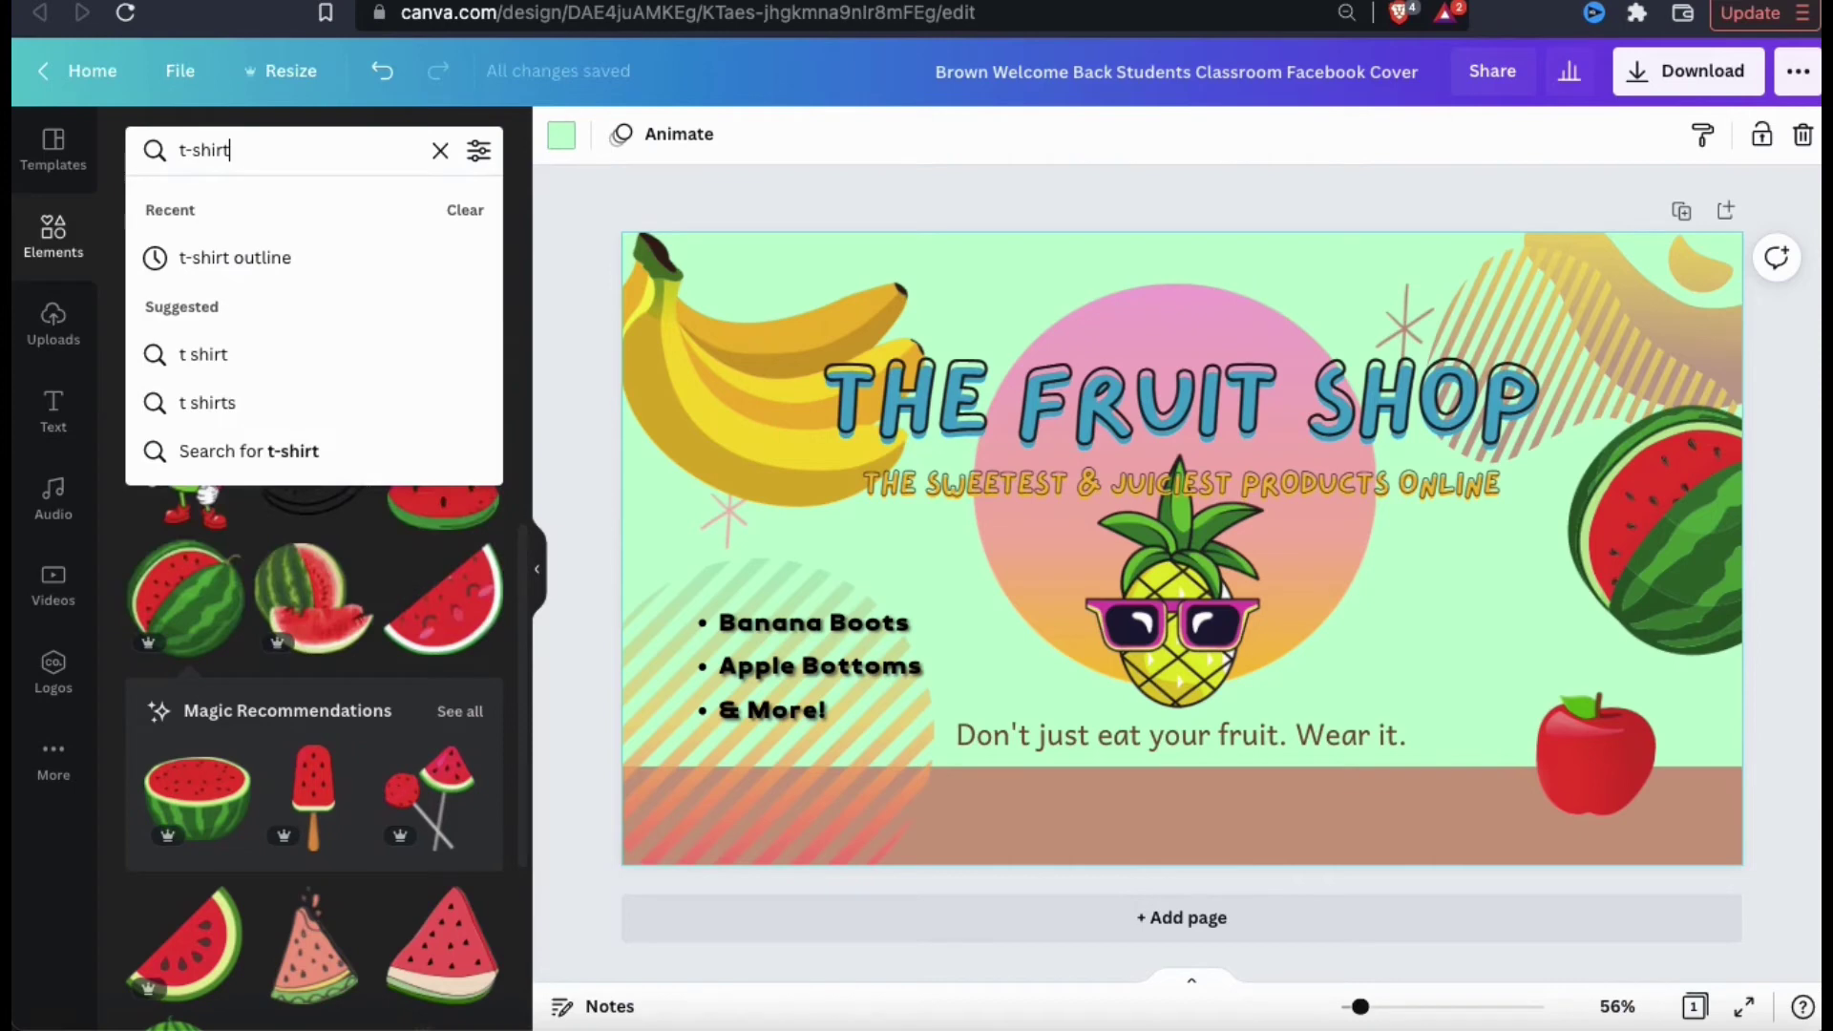
{"action": "key", "text": "Return"}
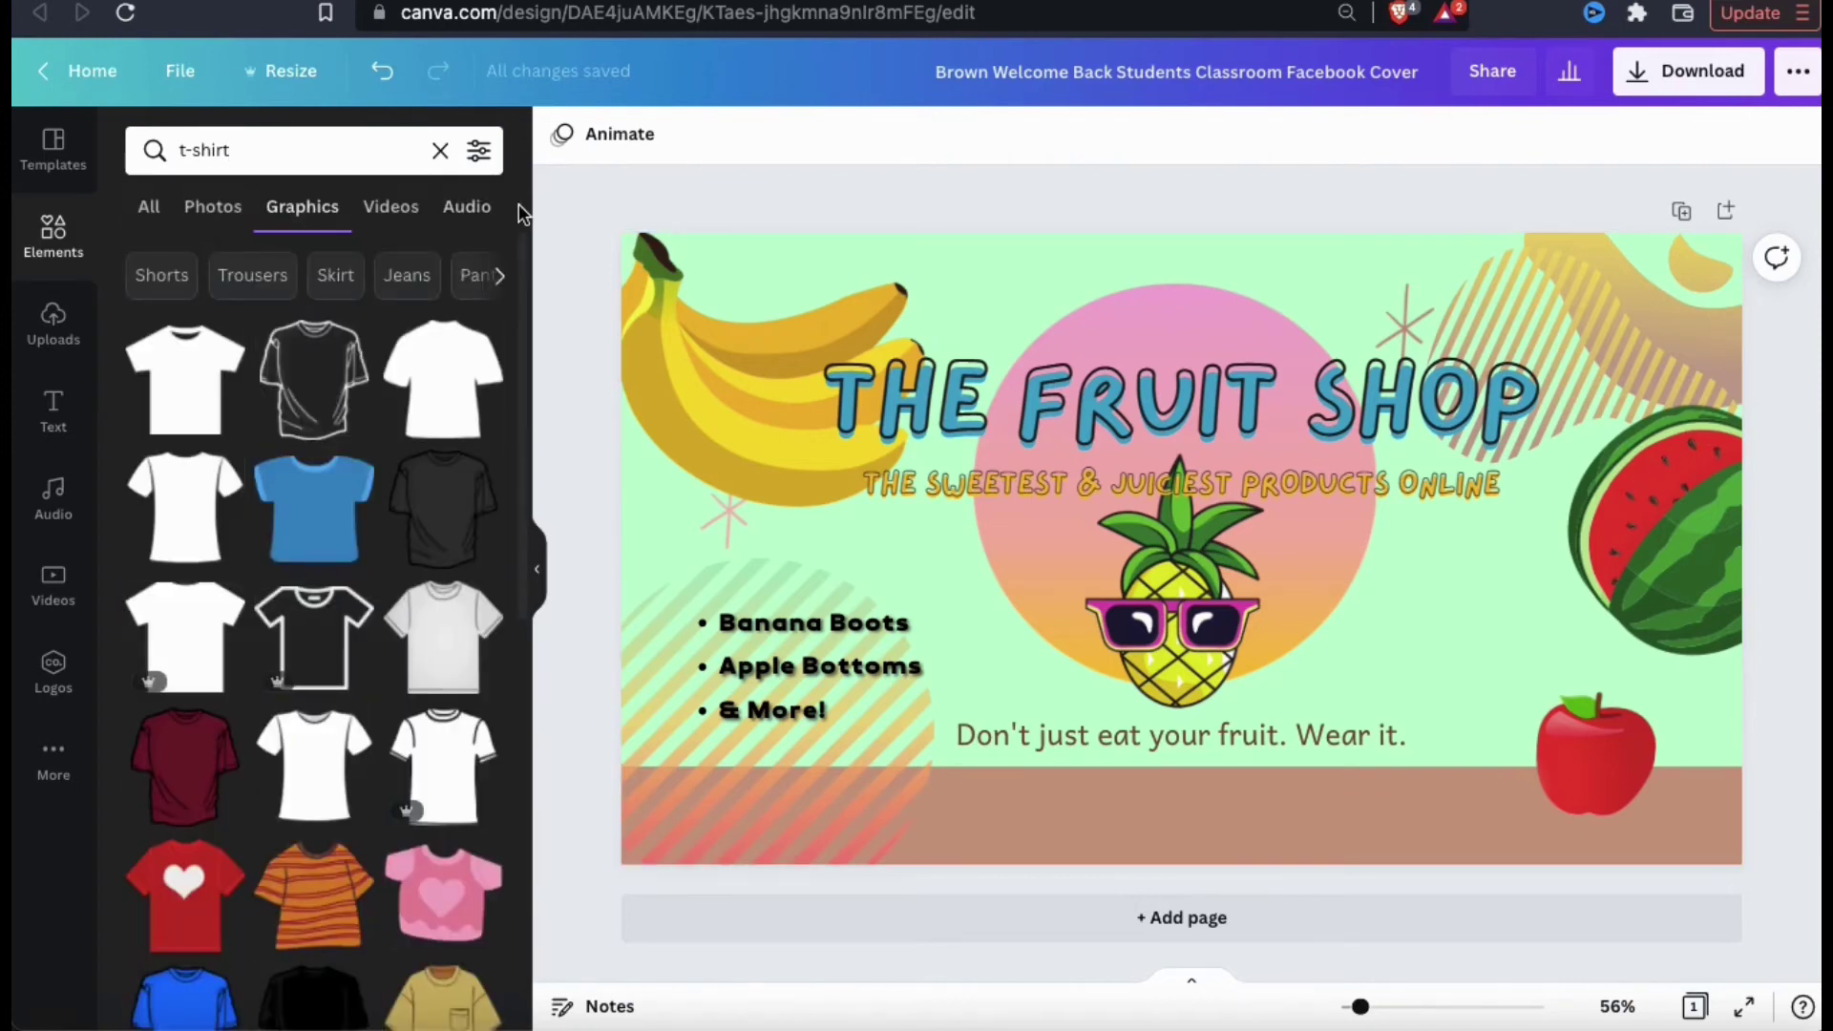
{"action": "scroll", "coordinate": [450, 397], "scroll_direction": "down", "scroll_amount": 3}
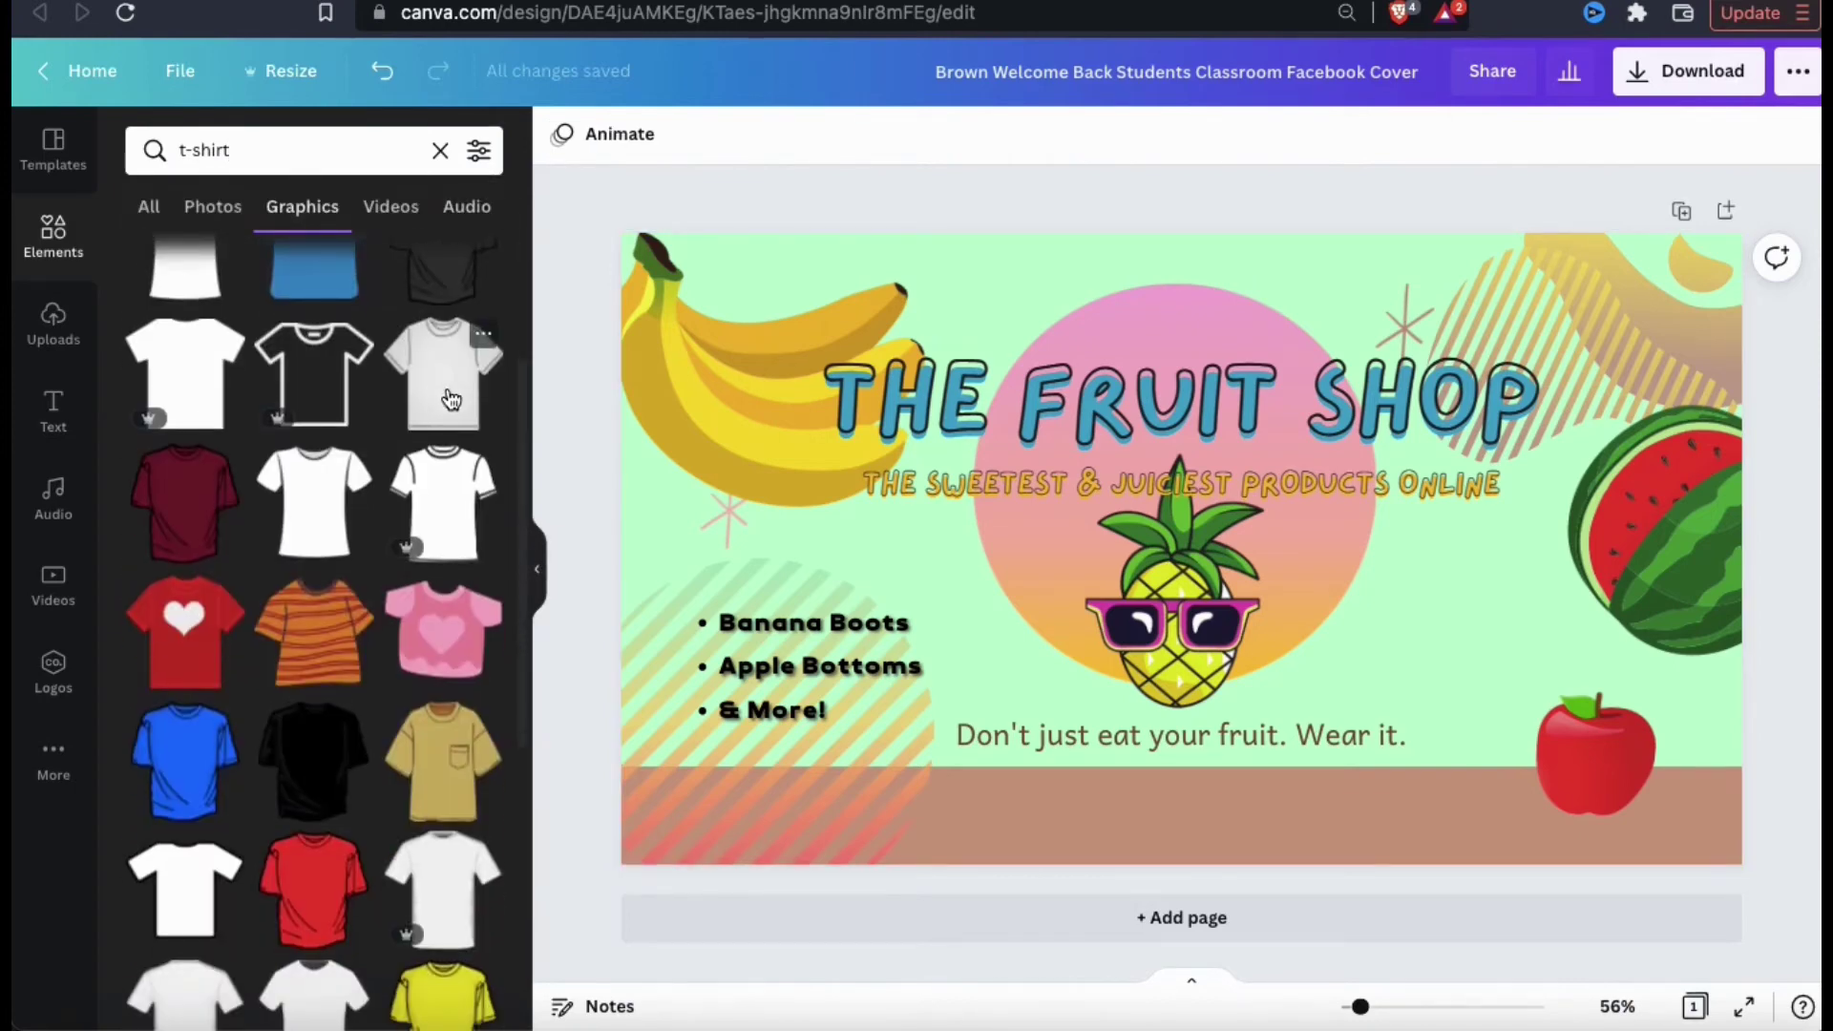
{"action": "scroll", "coordinate": [450, 398], "scroll_direction": "down", "scroll_amount": 4}
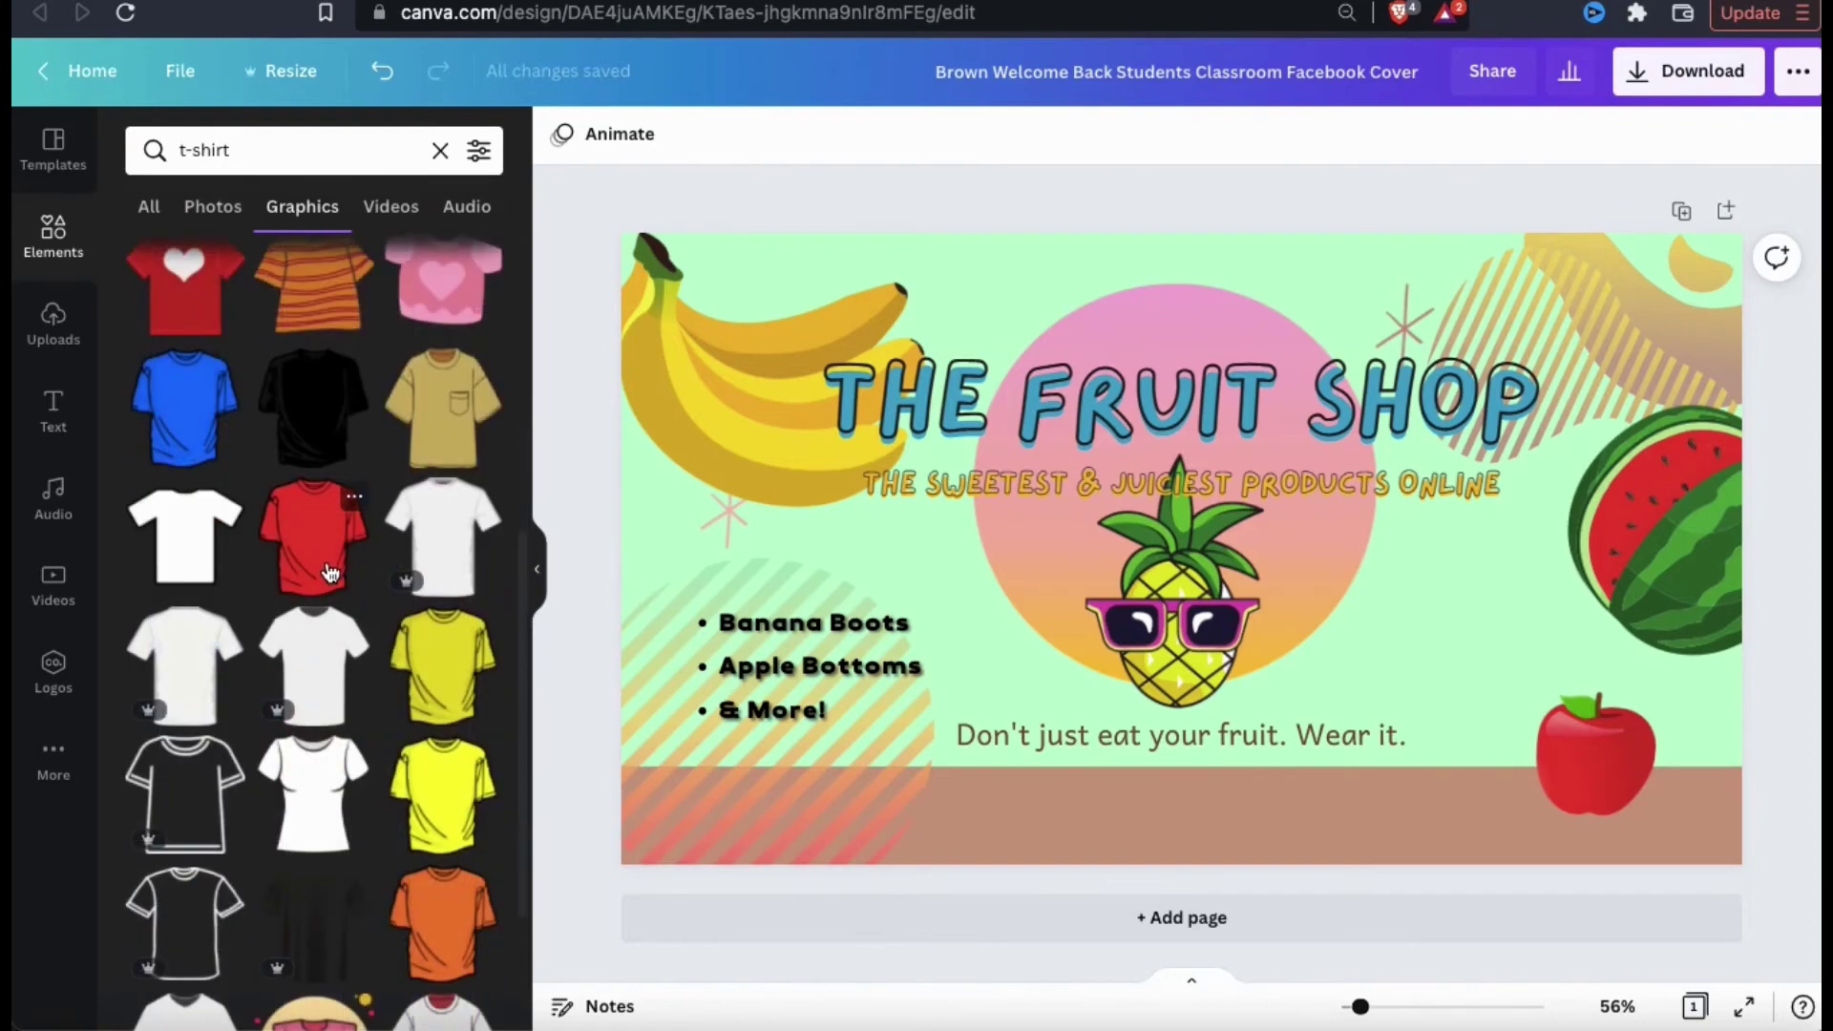
{"action": "left_click", "coordinate": [330, 573]}
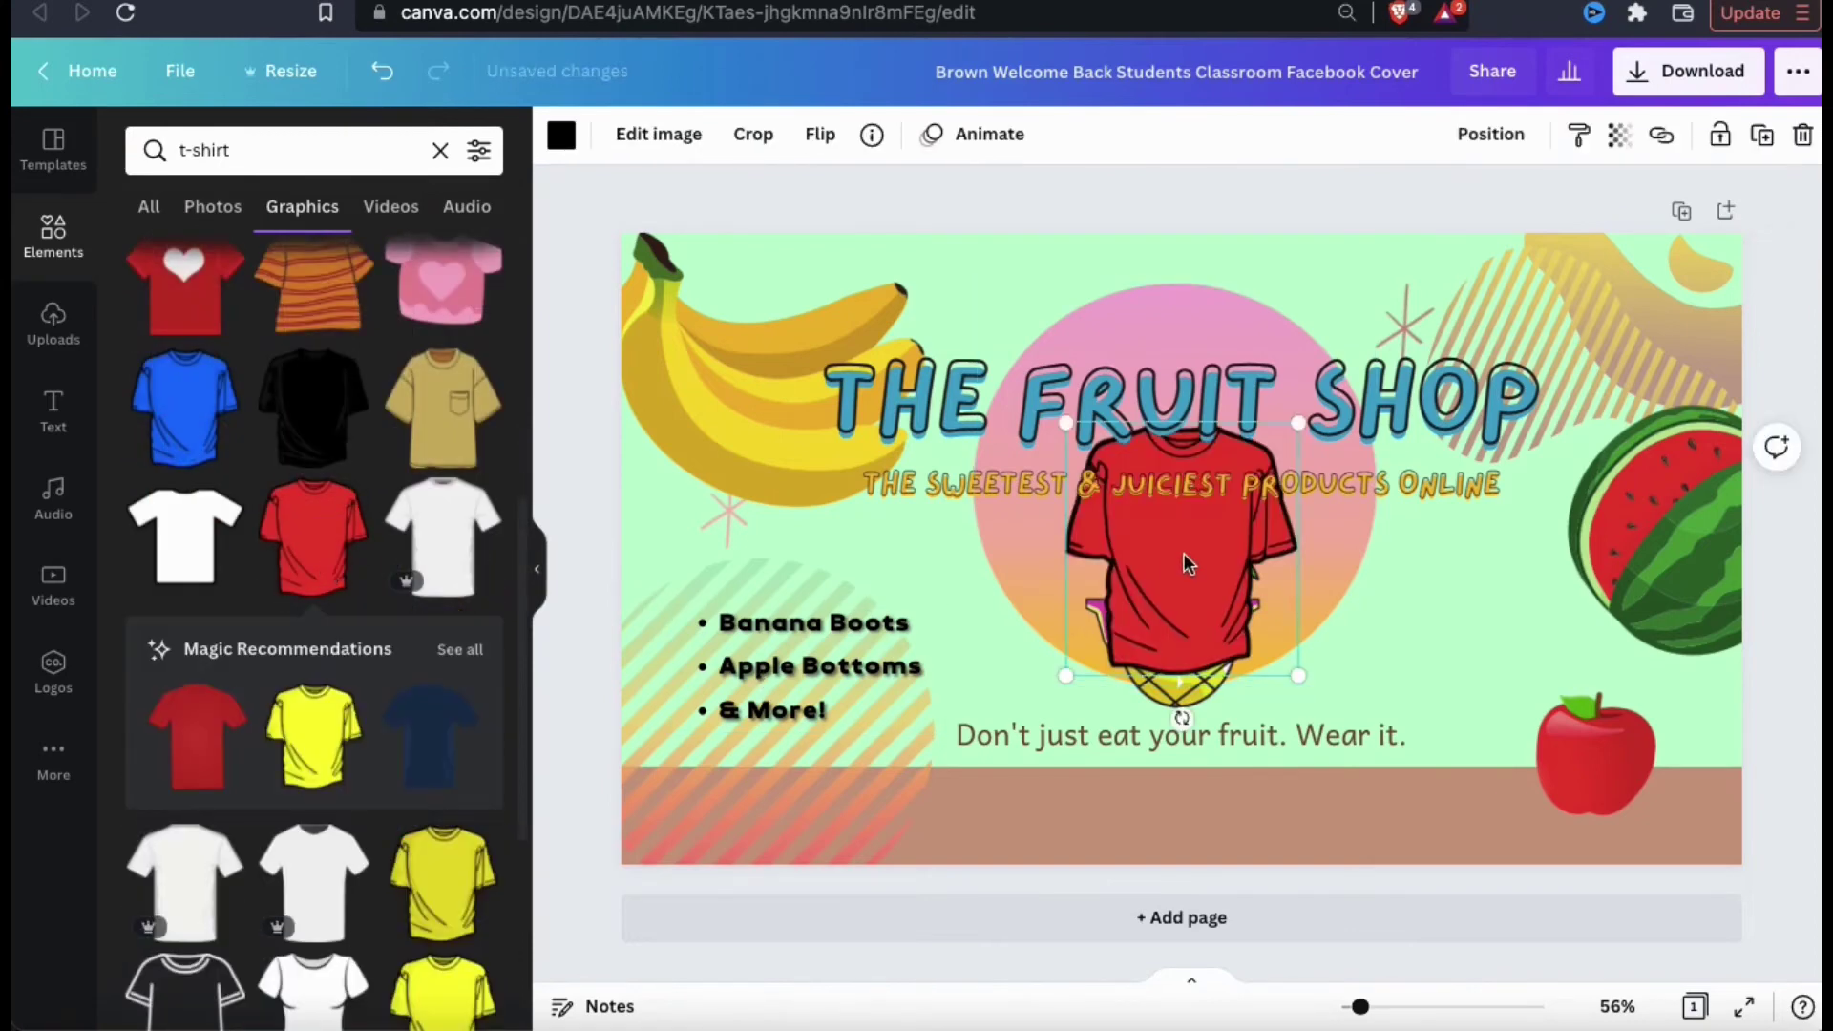
{"action": "left_click_drag", "start_coordinate": [1184, 561], "coordinate": [965, 568]}
{"action": "left_click_drag", "start_coordinate": [963, 725], "coordinate": [1035, 736]}
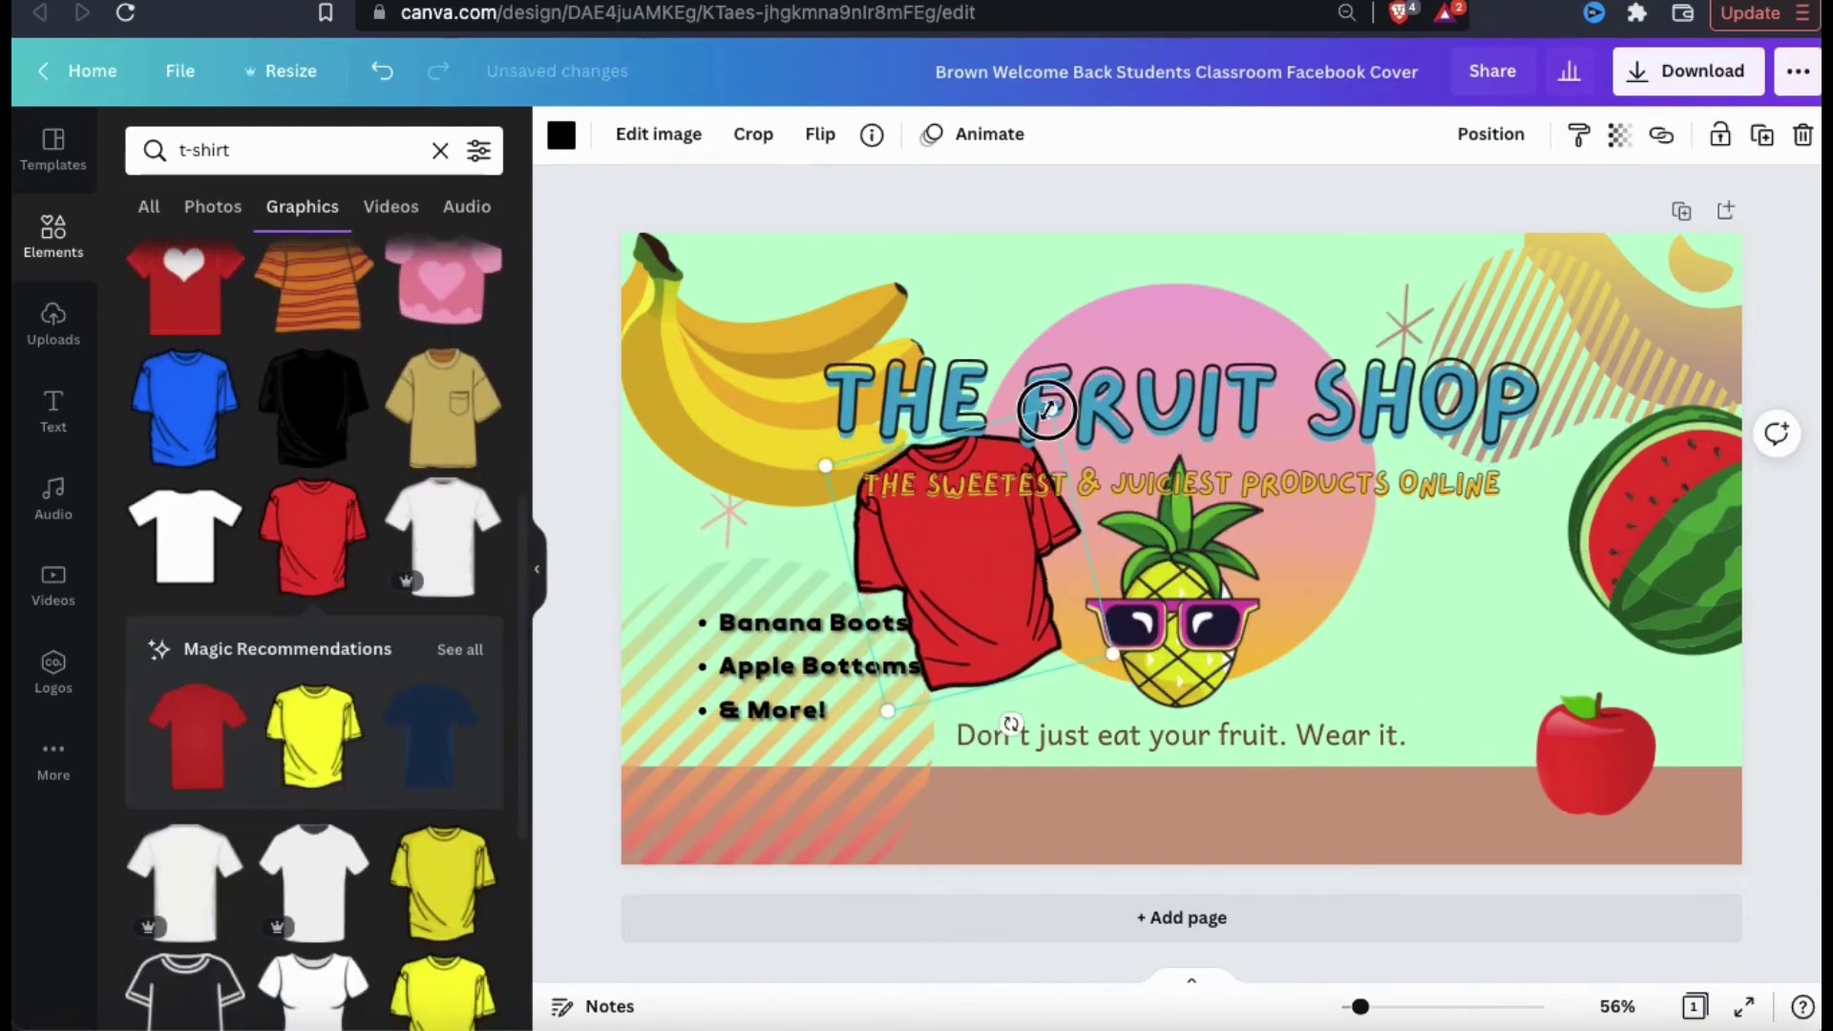
Lower the transparency of the bananas, watermelon and pineapple.
{"action": "left_click", "coordinate": [775, 355]}
{"action": "left_click", "coordinate": [1620, 135]}
{"action": "mouse_move", "coordinate": [1538, 208]}
{"action": "left_mouse_down"}
{"action": "mouse_move", "coordinate": [1485, 206]}
{"action": "mouse_move", "coordinate": [1519, 208]}
{"action": "left_mouse_up"}
{"action": "left_click", "coordinate": [1666, 535]}
{"action": "left_click", "coordinate": [1620, 135]}
{"action": "left_click", "coordinate": [1174, 612]}
{"action": "left_click", "coordinate": [1621, 135]}
Move the red t-shirt beside the title and add a tilted orange hoodie on the right.
{"action": "left_click", "coordinate": [964, 573]}
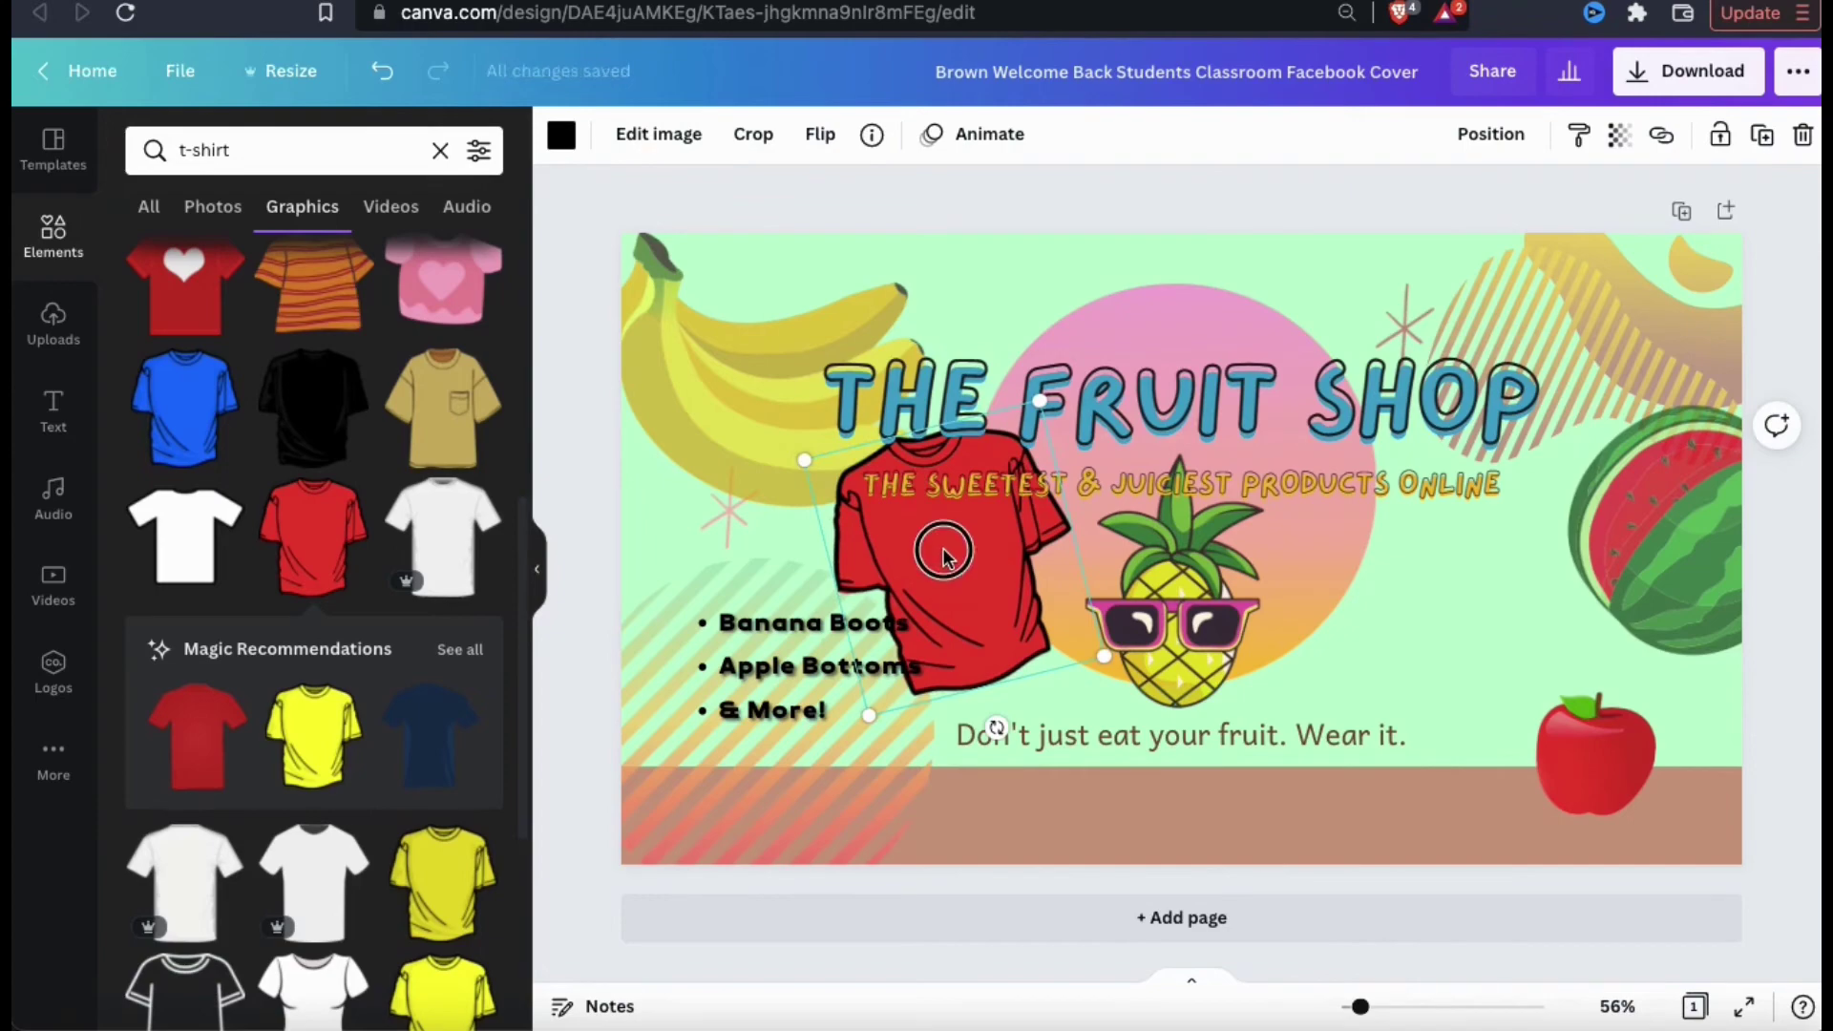
{"action": "left_click_drag", "start_coordinate": [942, 553], "coordinate": [868, 444]}
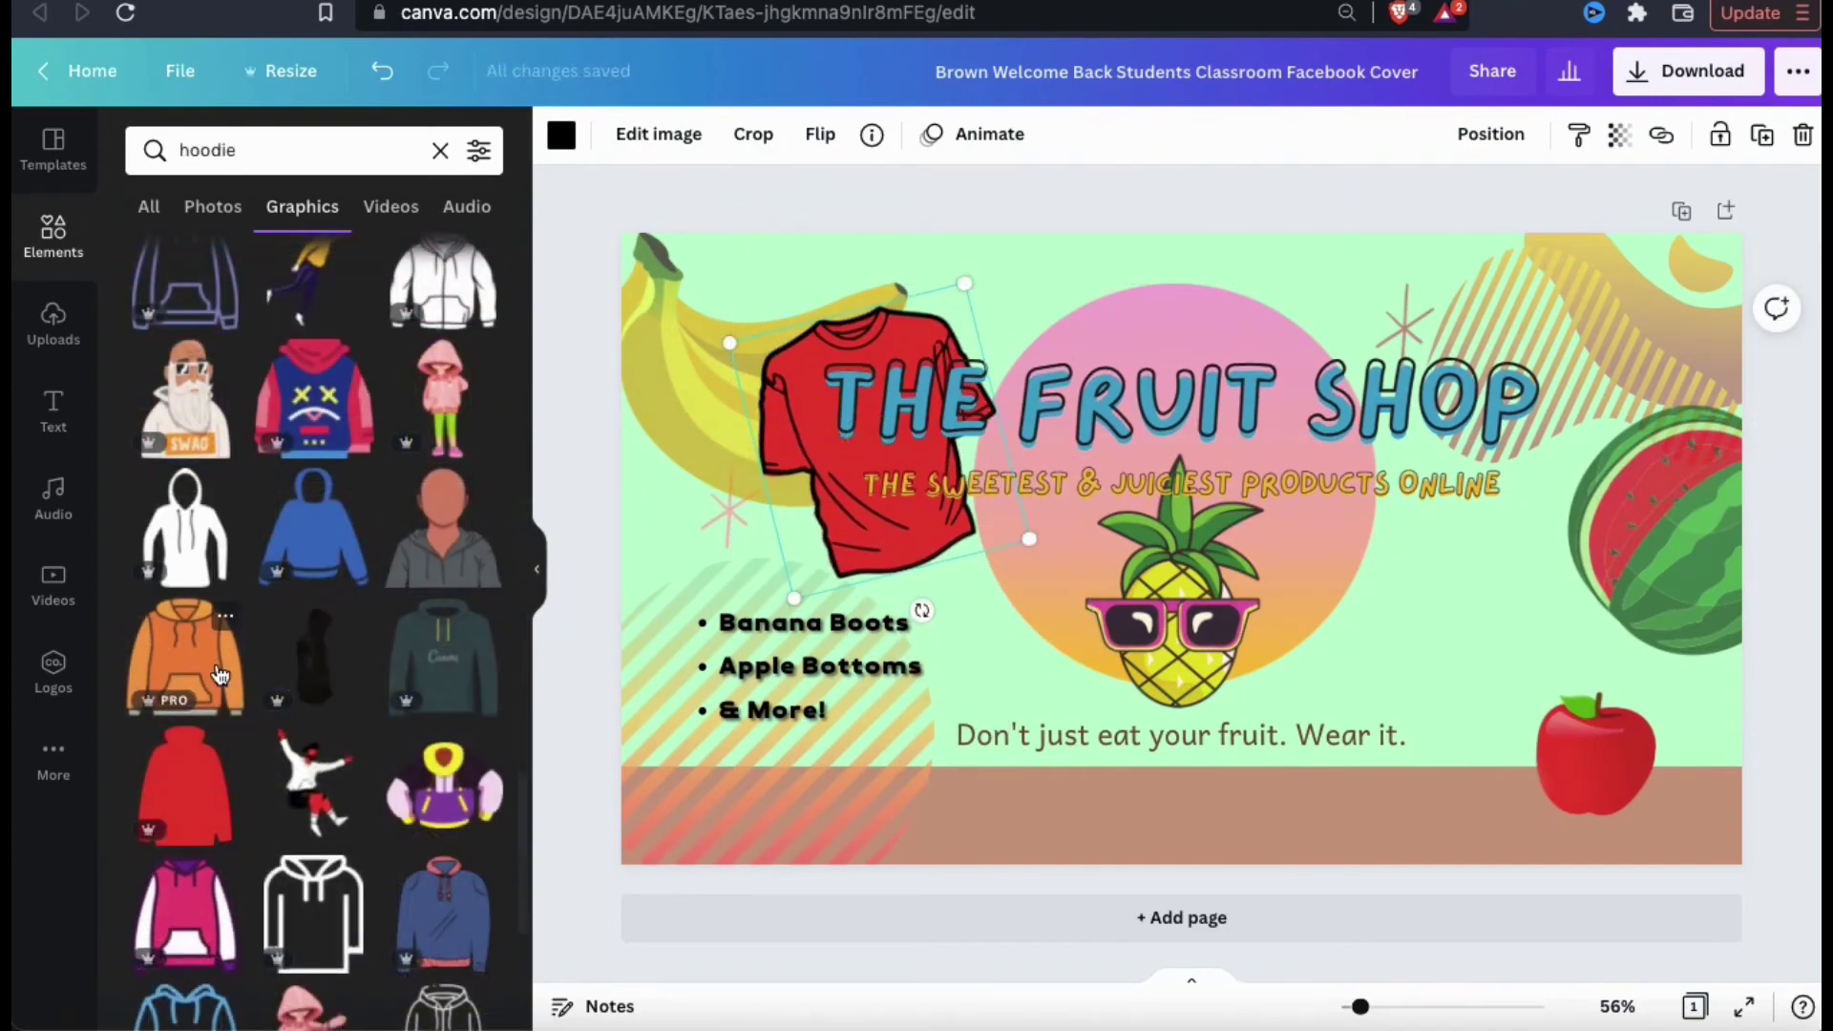
{"action": "left_click", "coordinate": [184, 657]}
{"action": "left_click_drag", "start_coordinate": [1182, 630], "coordinate": [1531, 495]}
{"action": "left_click_drag", "start_coordinate": [1473, 602], "coordinate": [1452, 605]}
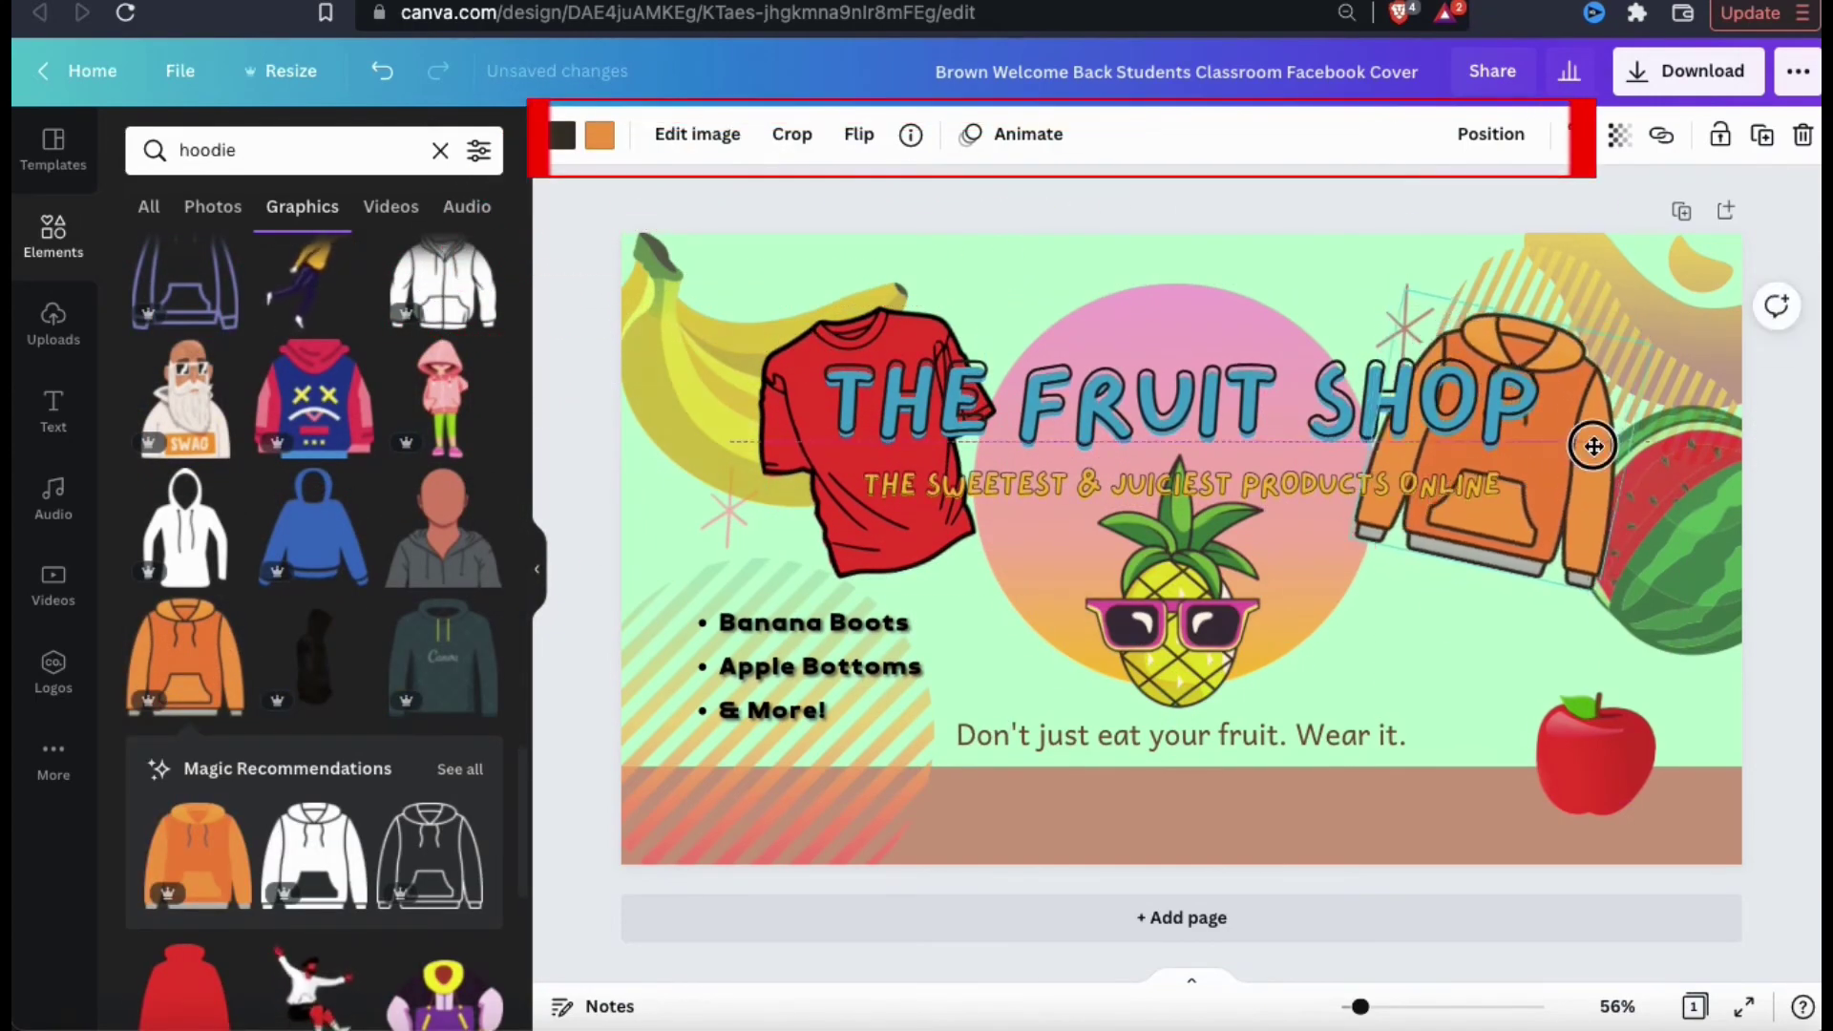
{"action": "left_click_drag", "start_coordinate": [1591, 442], "coordinate": [1591, 450]}
{"action": "left_click", "coordinate": [1698, 737]}
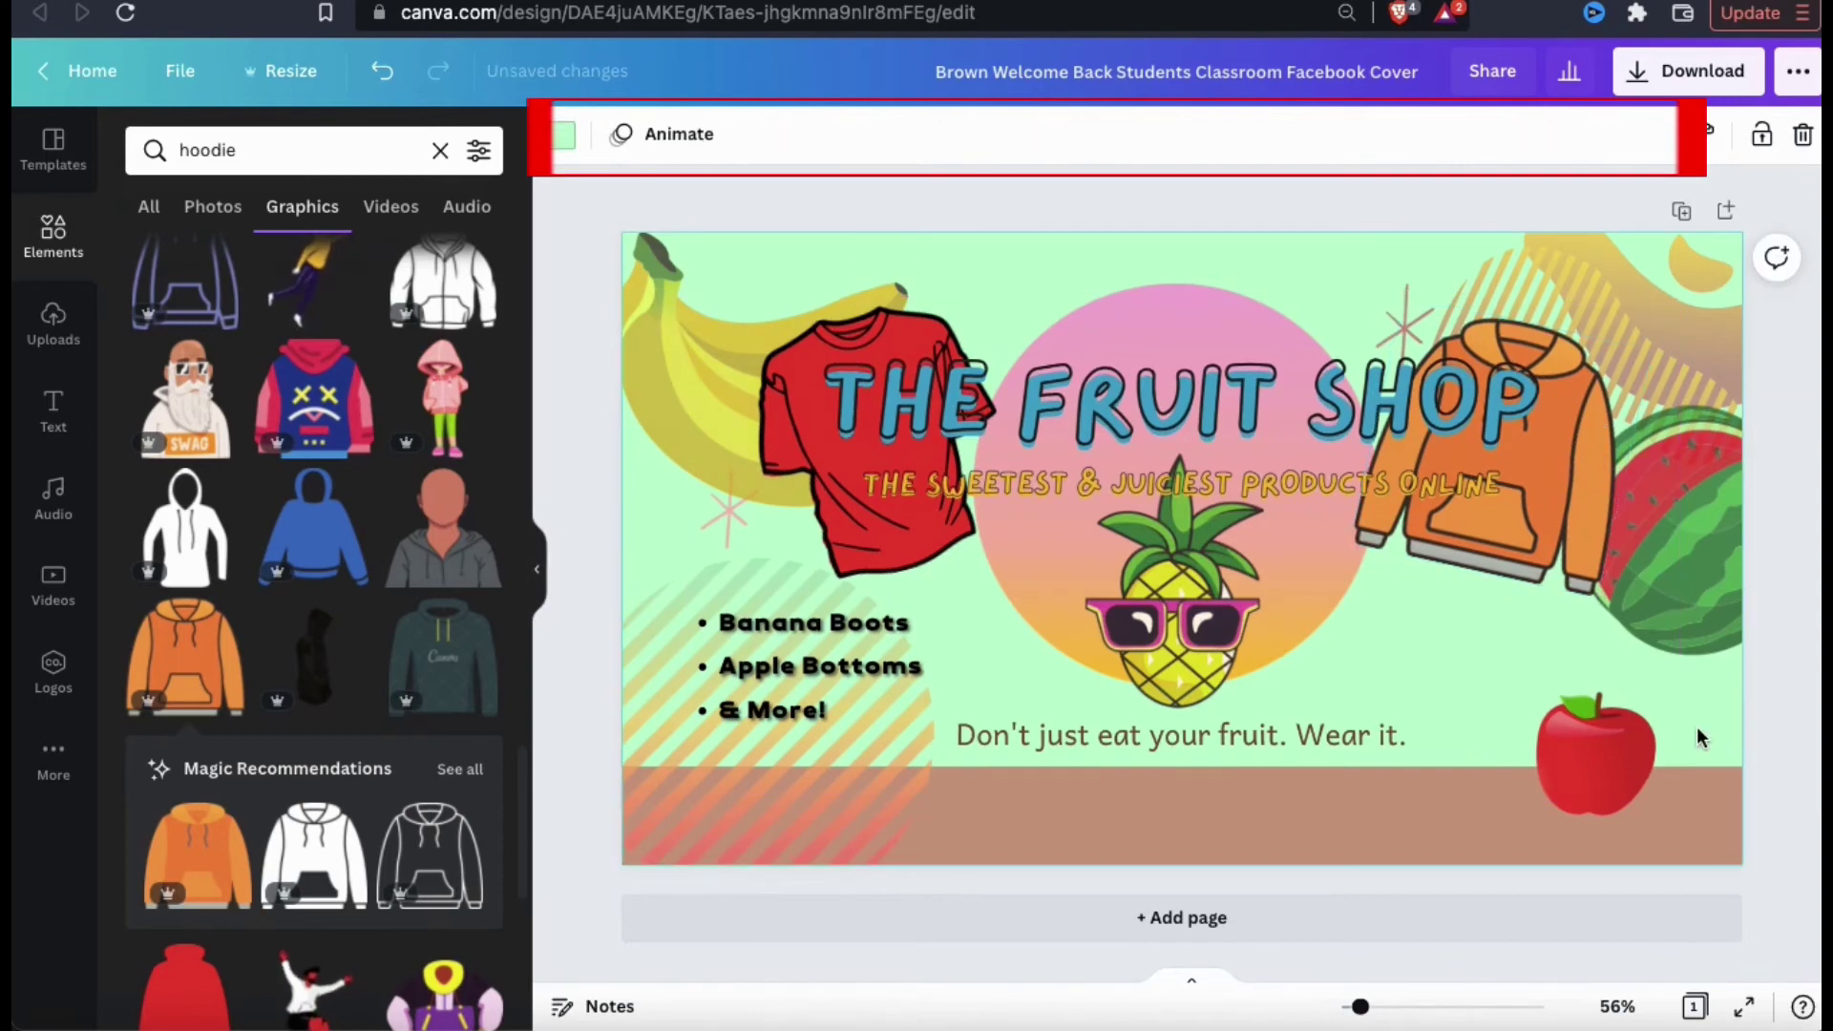
Open the tagline's text effects, then close them without changes.
{"action": "left_click", "coordinate": [1182, 401]}
{"action": "left_click", "coordinate": [1285, 135]}
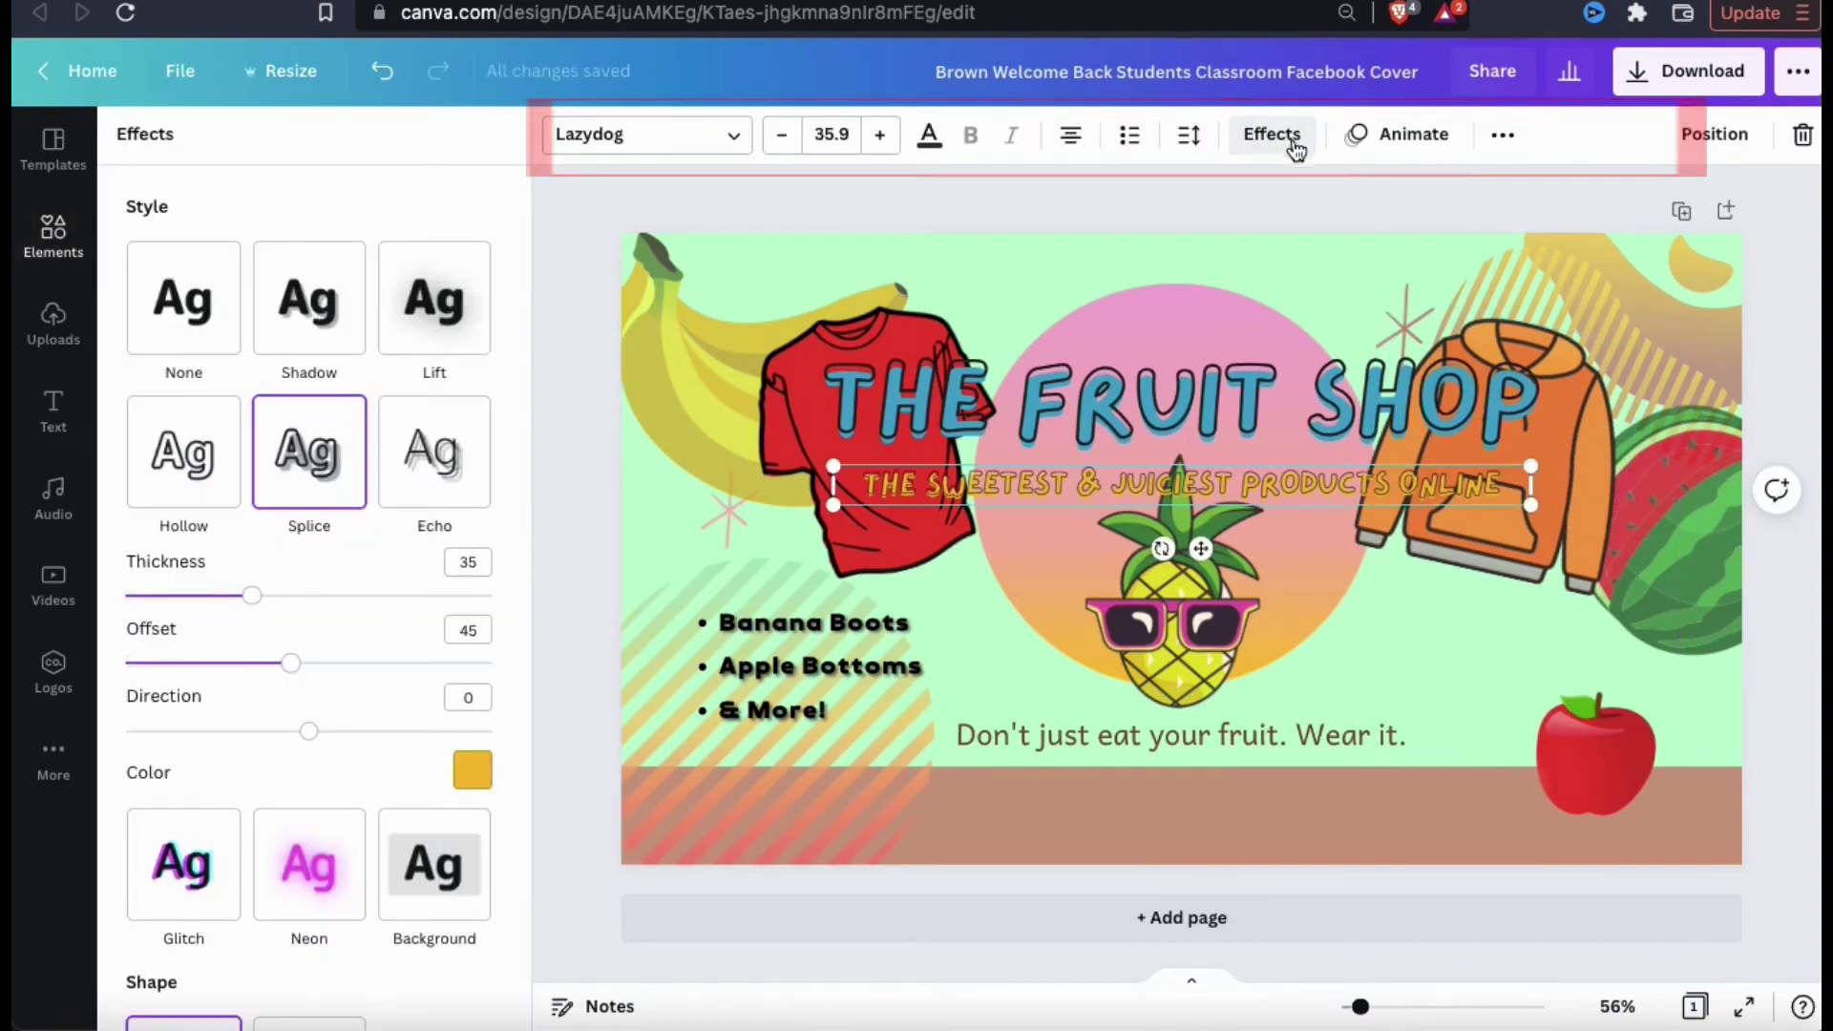
{"action": "left_click", "coordinate": [1658, 685]}
{"action": "left_click", "coordinate": [97, 221]}
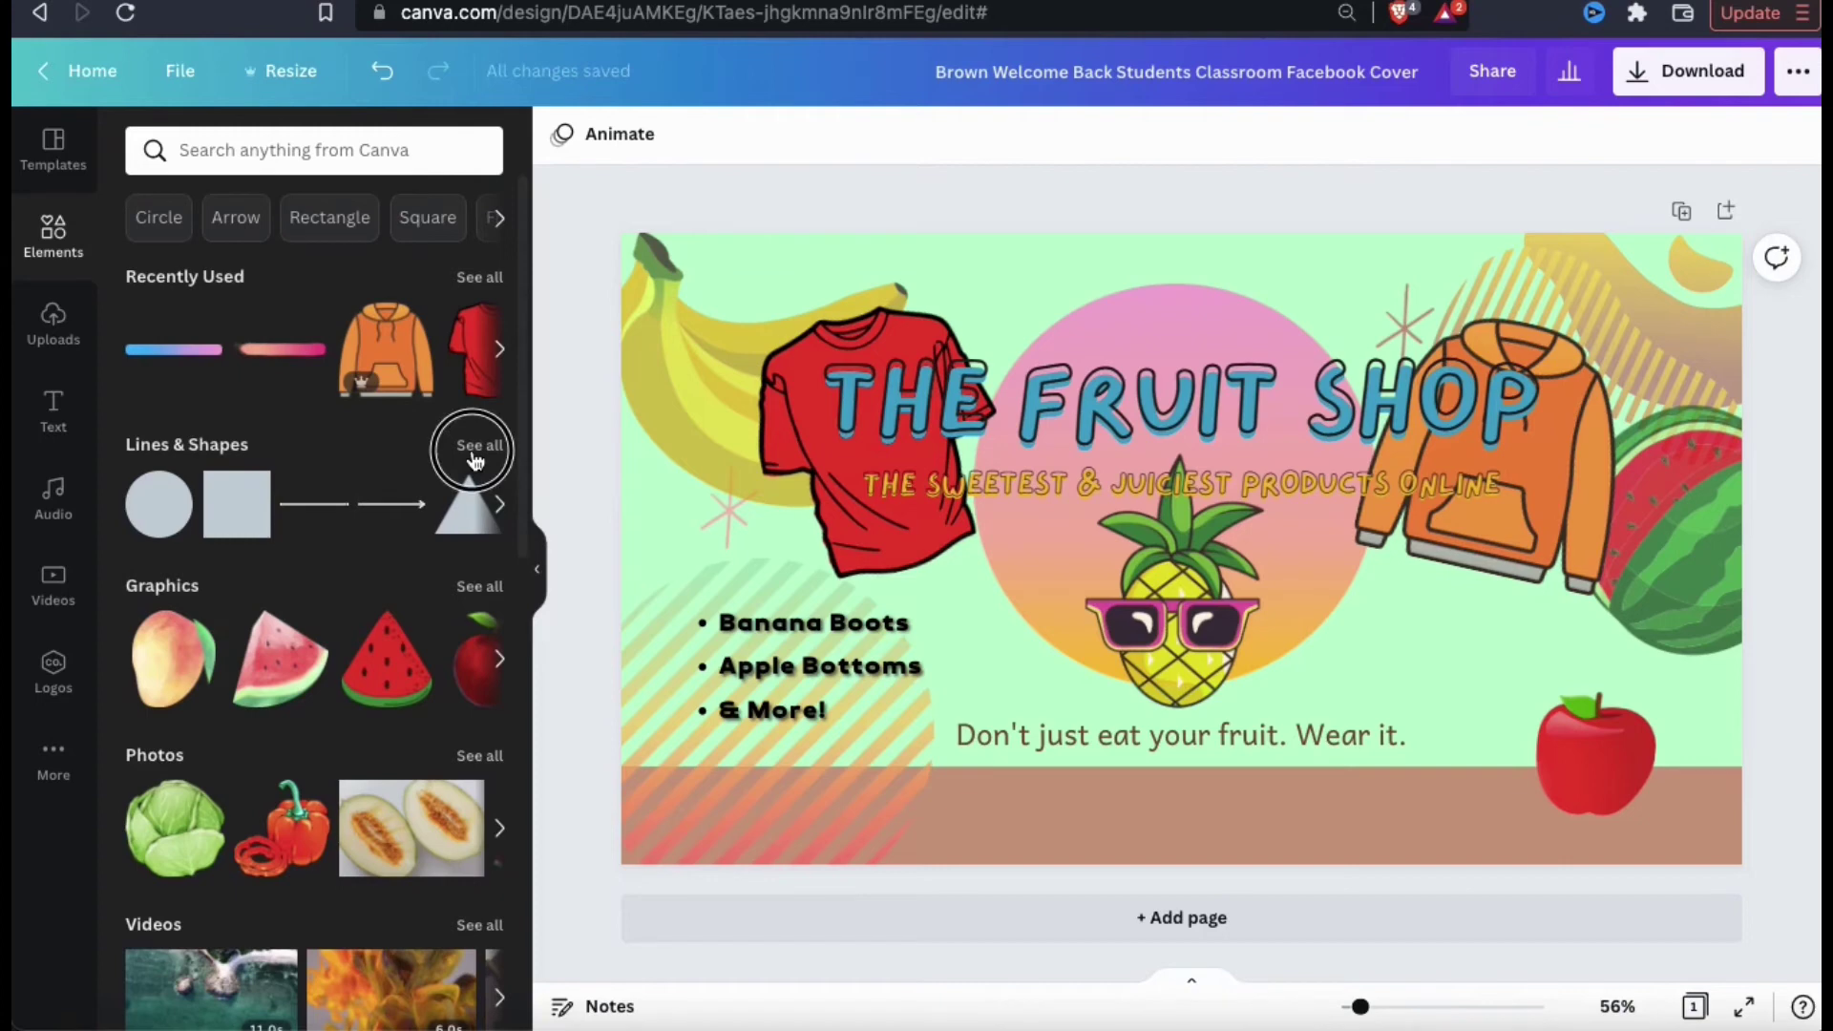
Add a rounded square from Lines & Shapes and stretch it into a wide pill behind the tagline.
{"action": "left_click", "coordinate": [474, 450]}
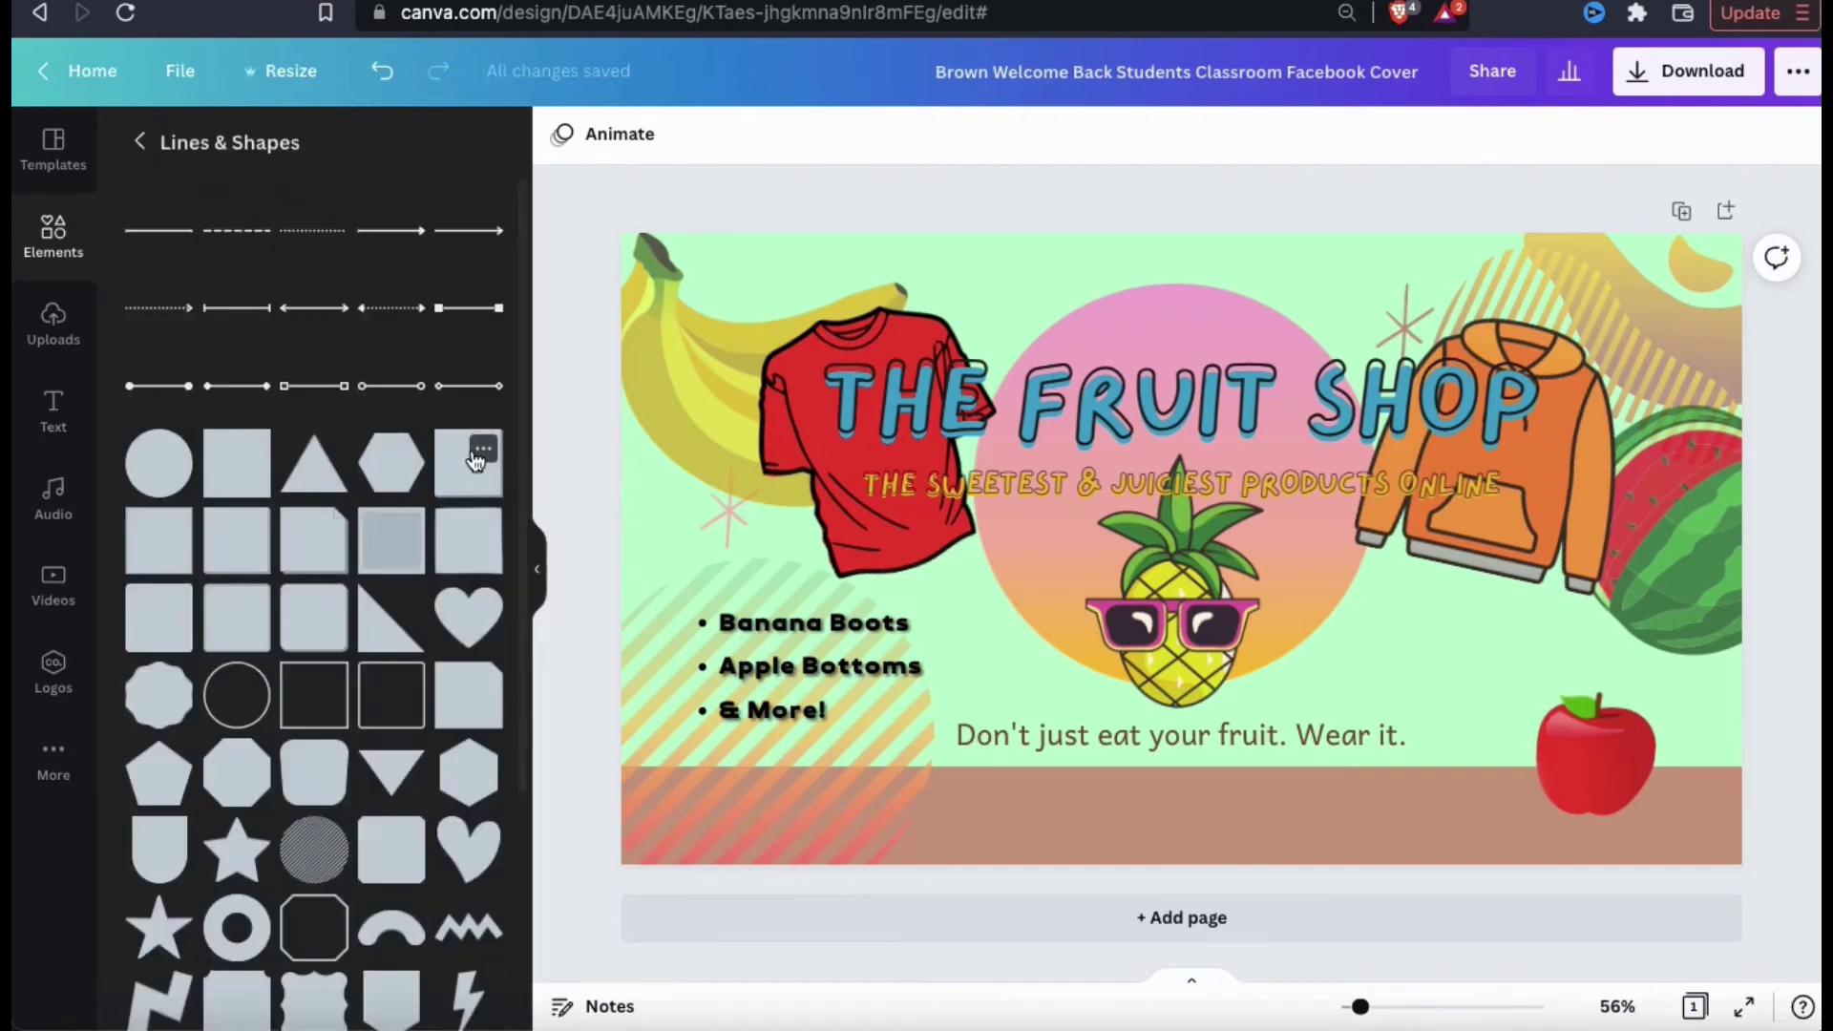
{"action": "scroll", "coordinate": [476, 460], "scroll_direction": "down", "scroll_amount": 4}
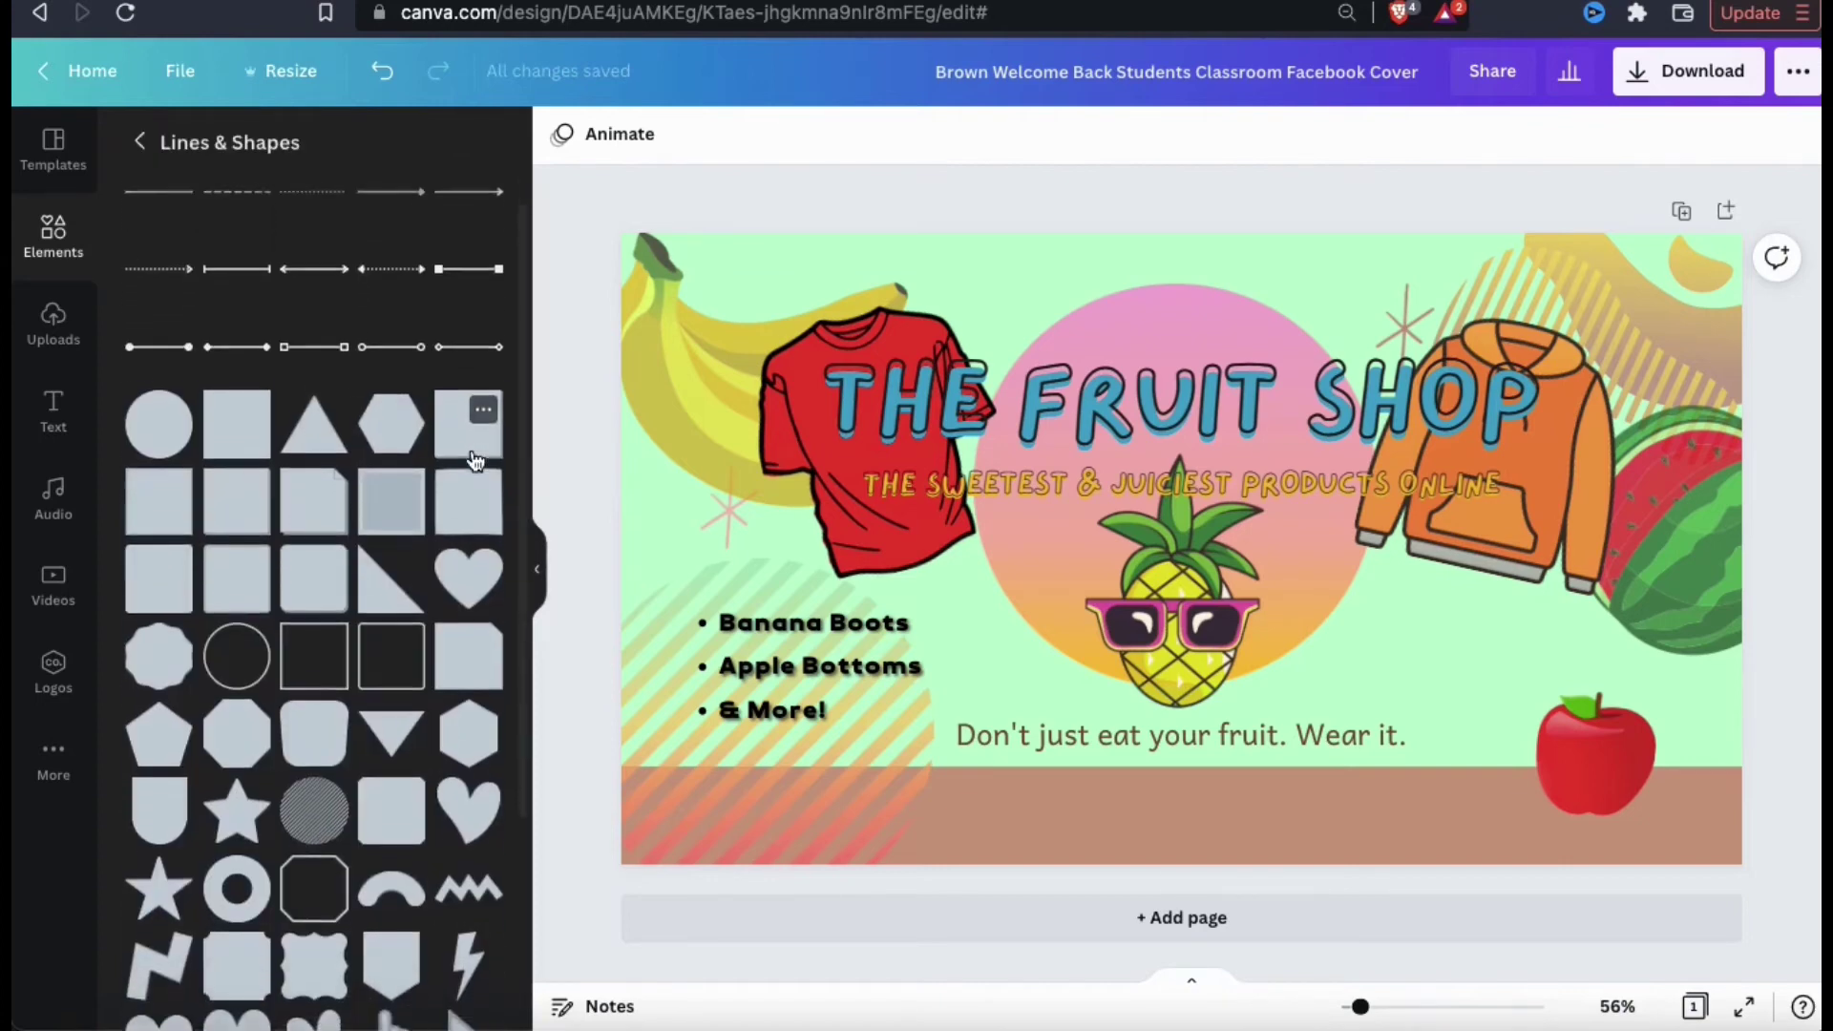
{"action": "scroll", "coordinate": [476, 461], "scroll_direction": "down", "scroll_amount": 4}
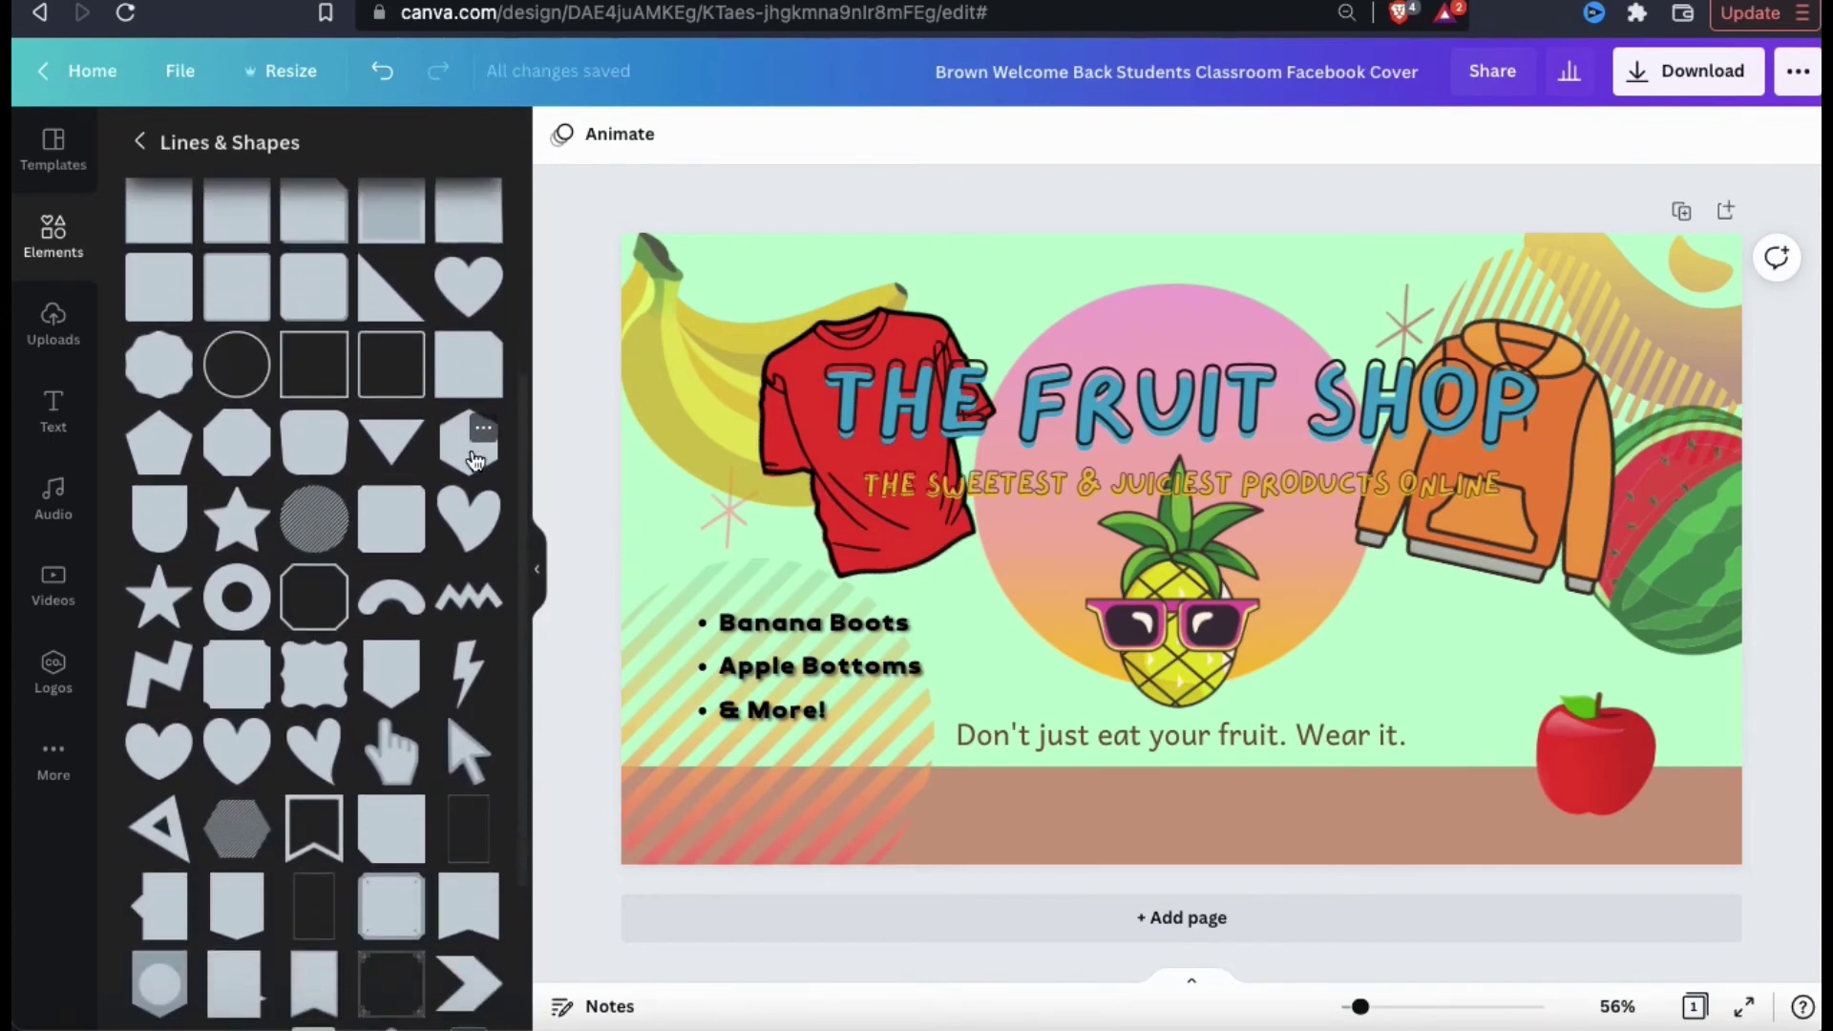
{"action": "left_click", "coordinate": [330, 315]}
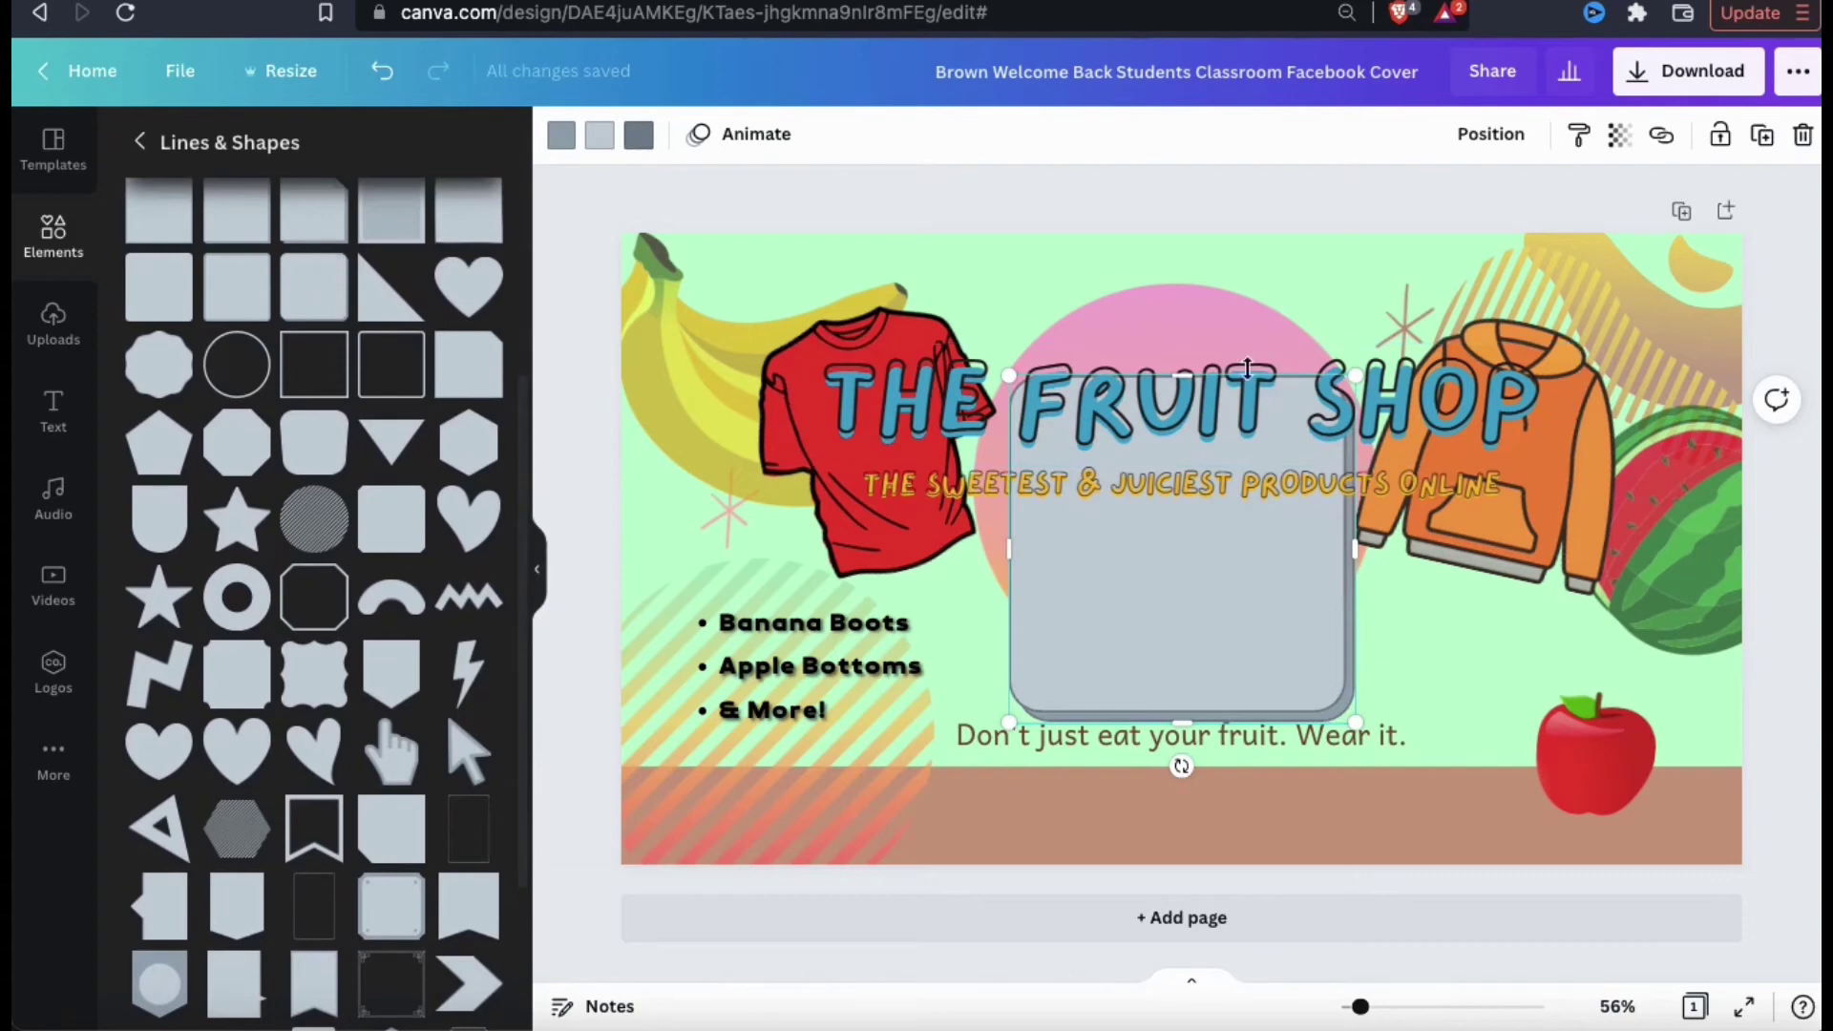
{"action": "left_click_drag", "start_coordinate": [1191, 389], "coordinate": [1191, 447]}
{"action": "left_click_drag", "start_coordinate": [1009, 584], "coordinate": [847, 585]}
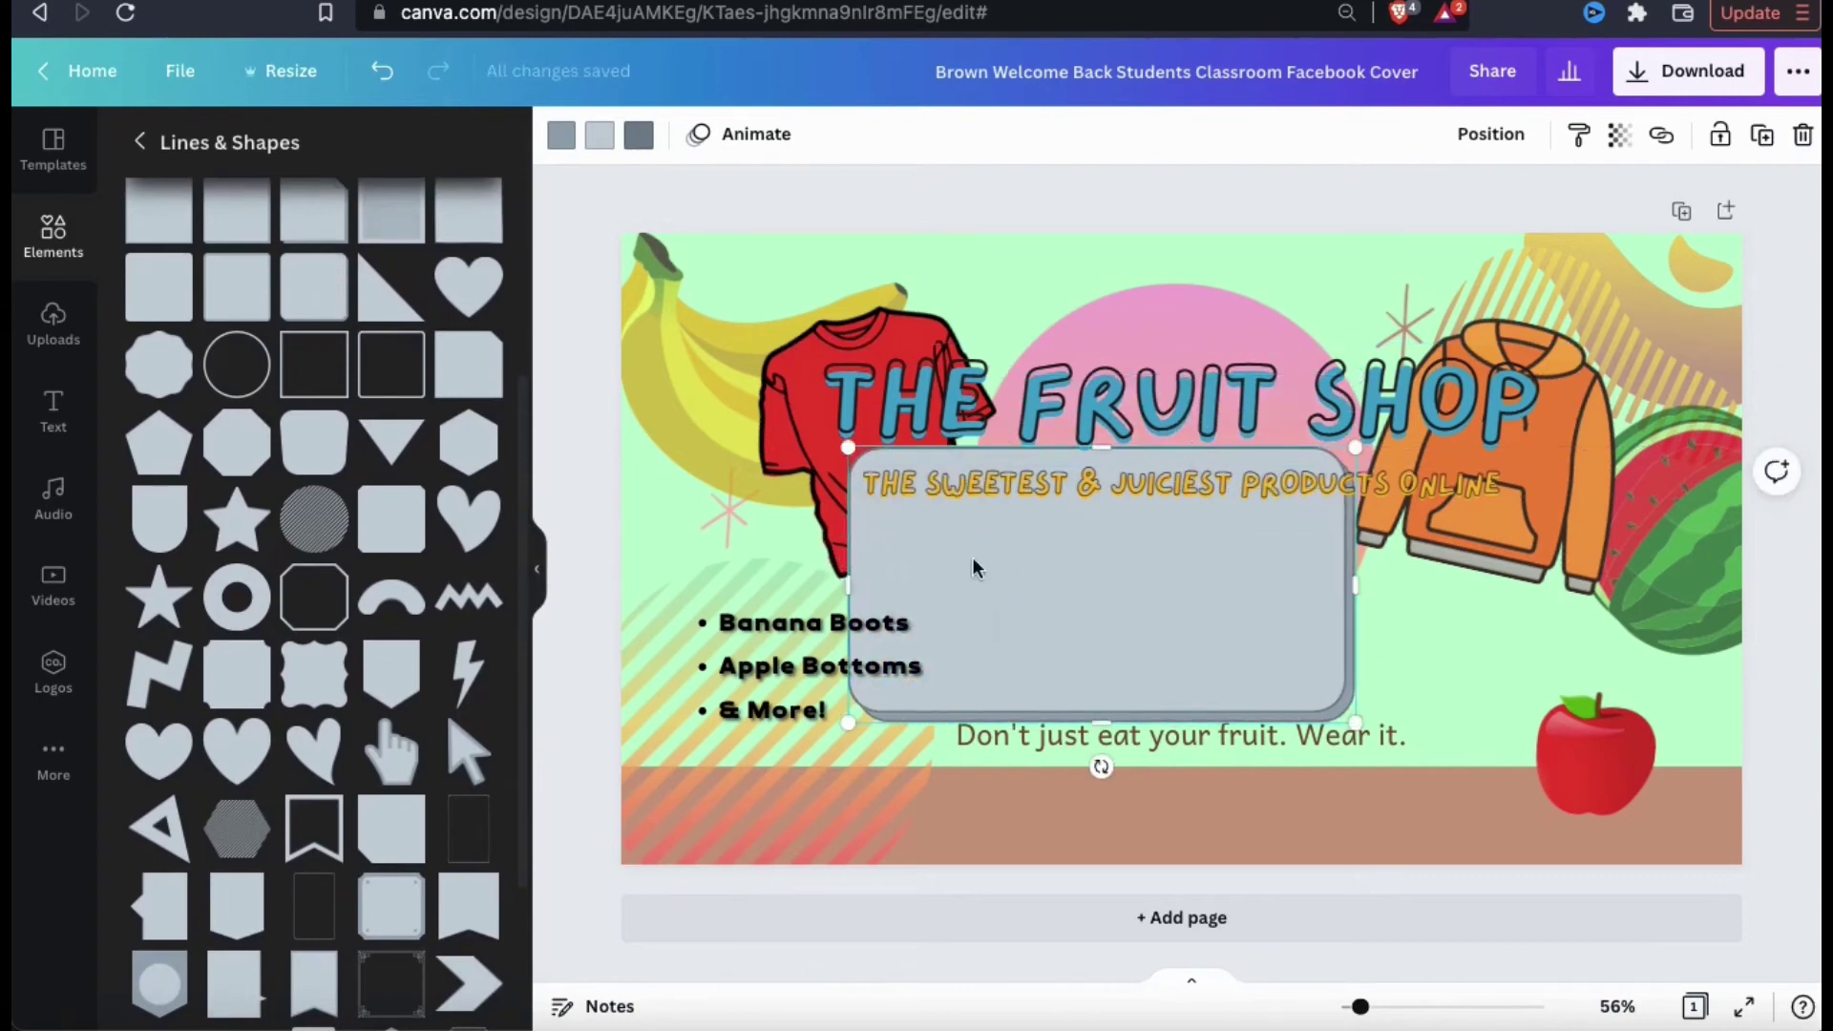
{"action": "left_click_drag", "start_coordinate": [1353, 585], "coordinate": [1531, 570]}
{"action": "left_click_drag", "start_coordinate": [1188, 725], "coordinate": [1196, 499]}
Select the tagline and the grey pill together and group them.
{"action": "left_click", "coordinate": [1211, 487]}
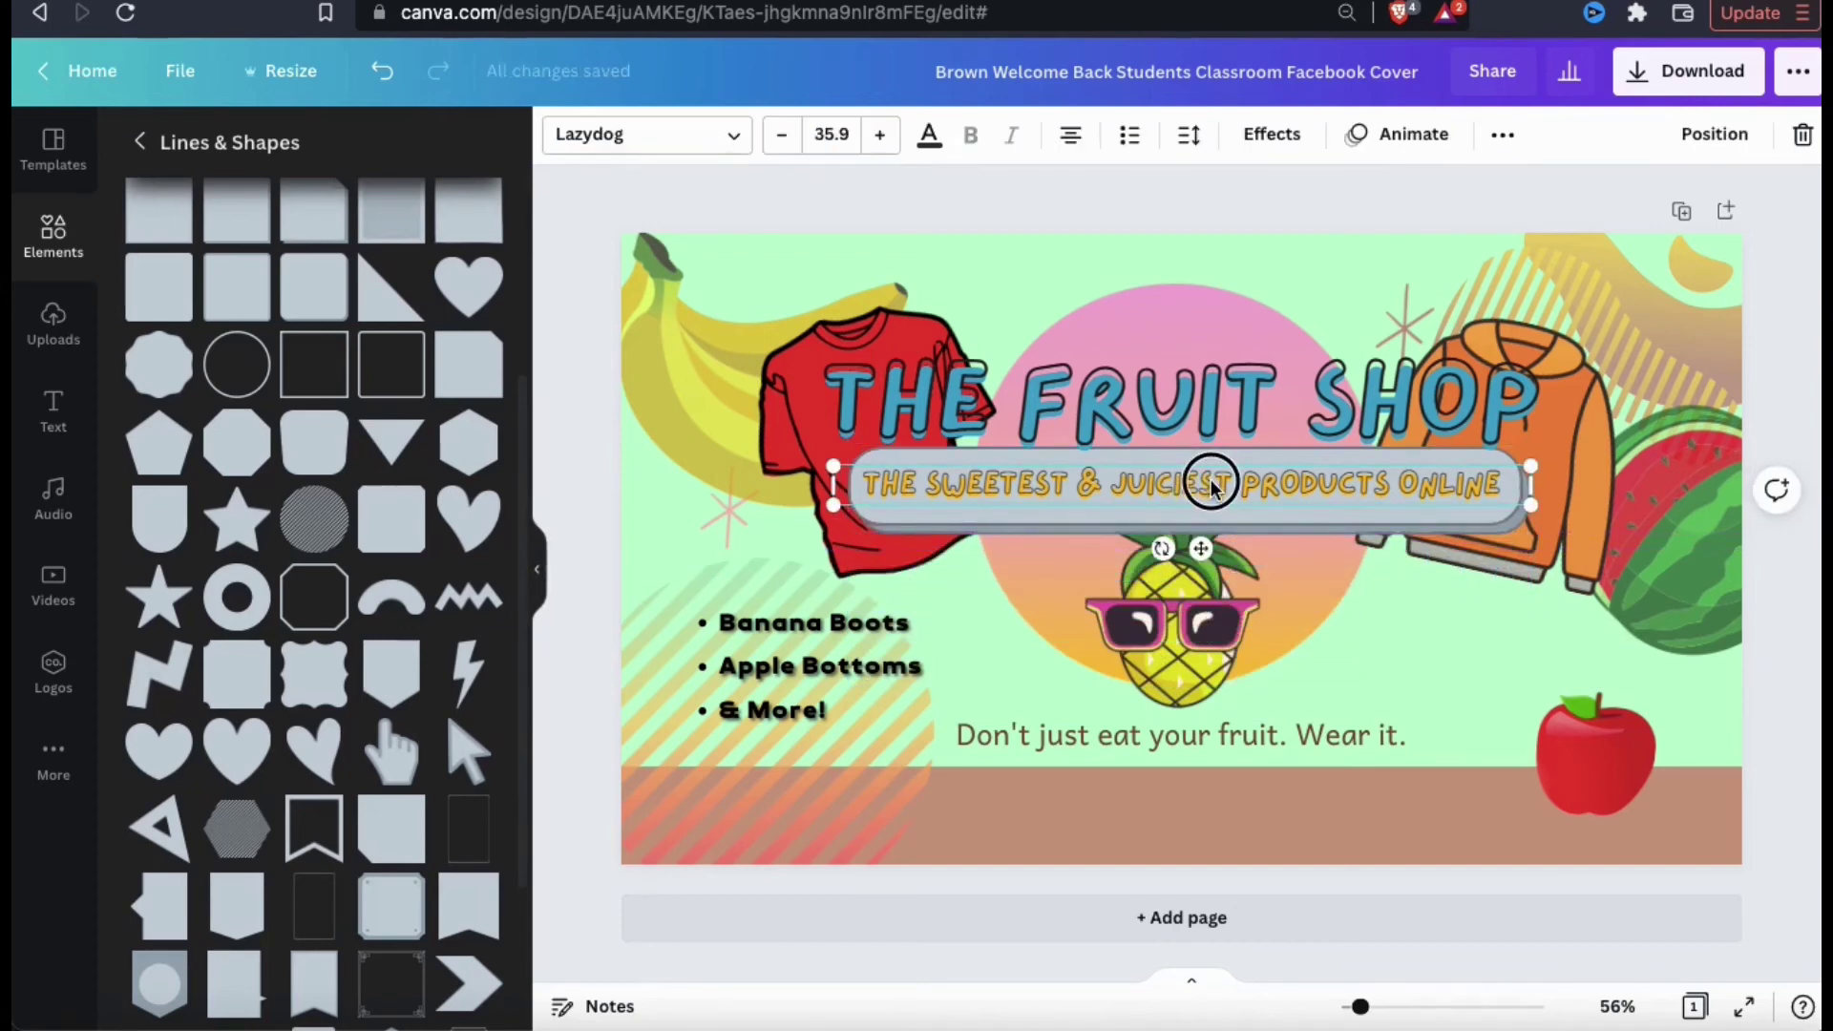
{"action": "left_click", "coordinate": [1440, 649]}
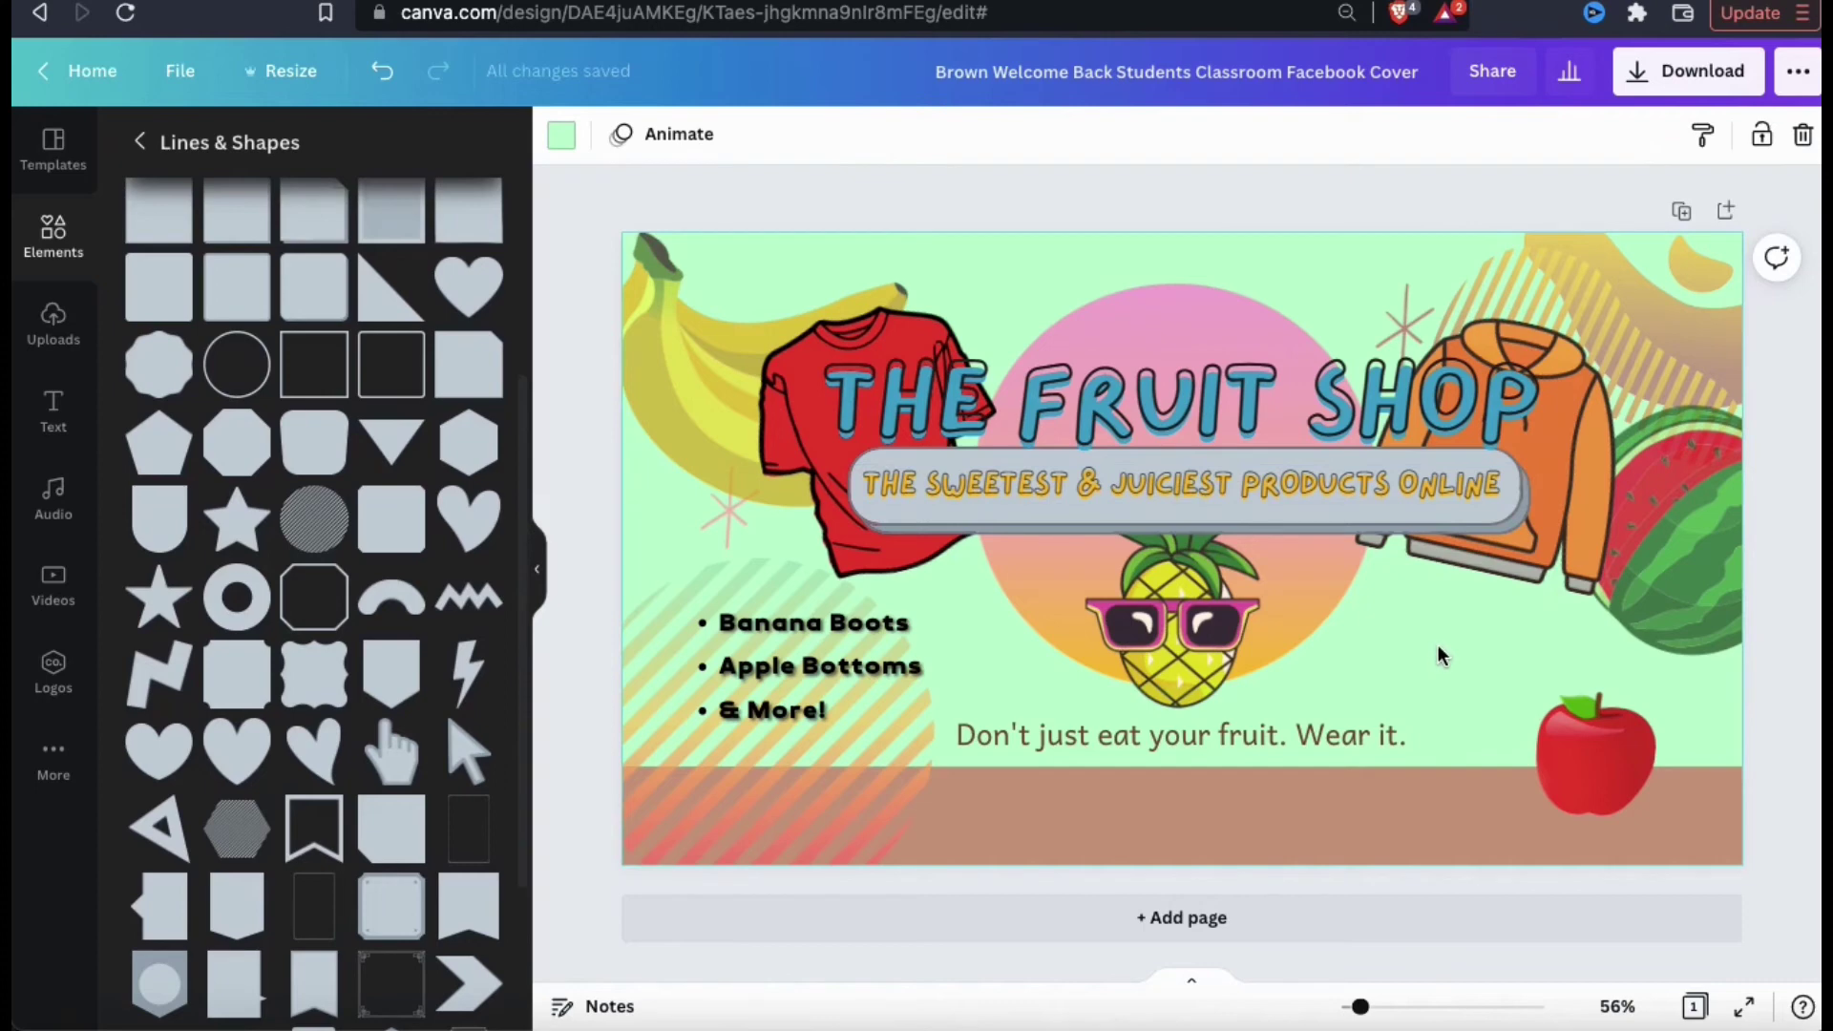
{"action": "left_click", "coordinate": [1329, 485]}
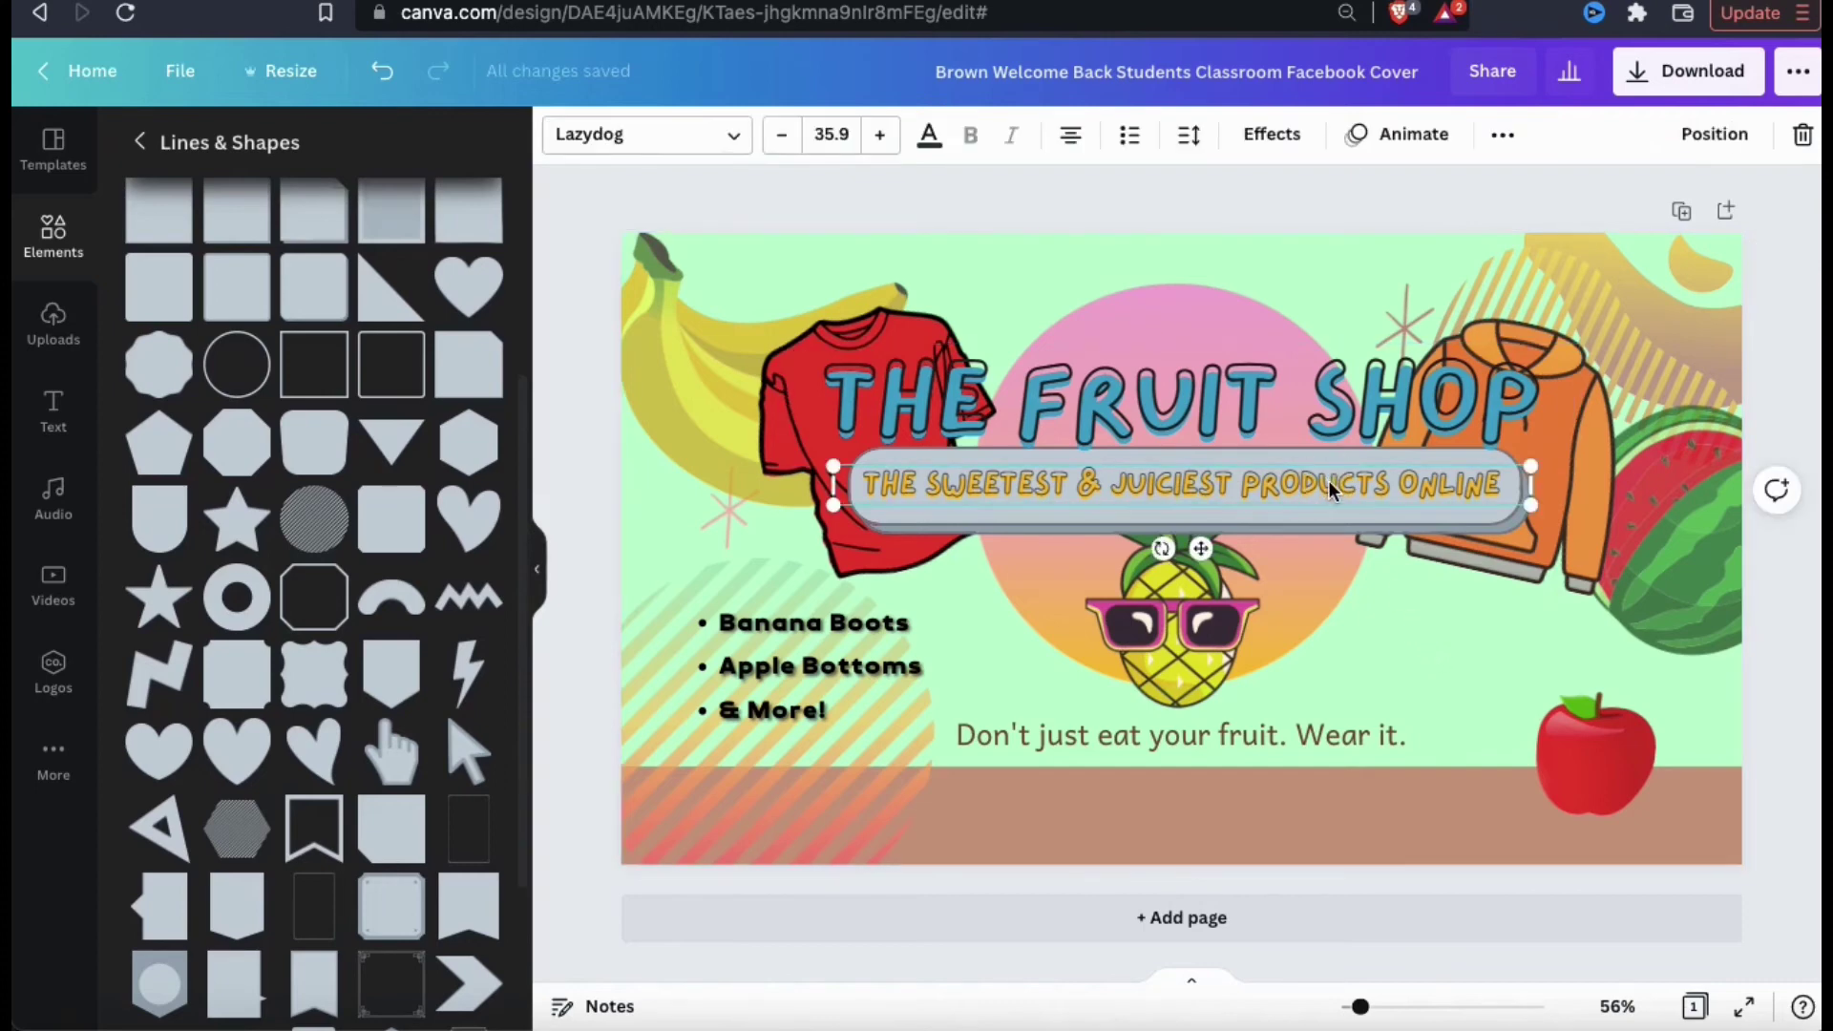
{"action": "left_click", "coordinate": [1333, 518], "text": "shift"}
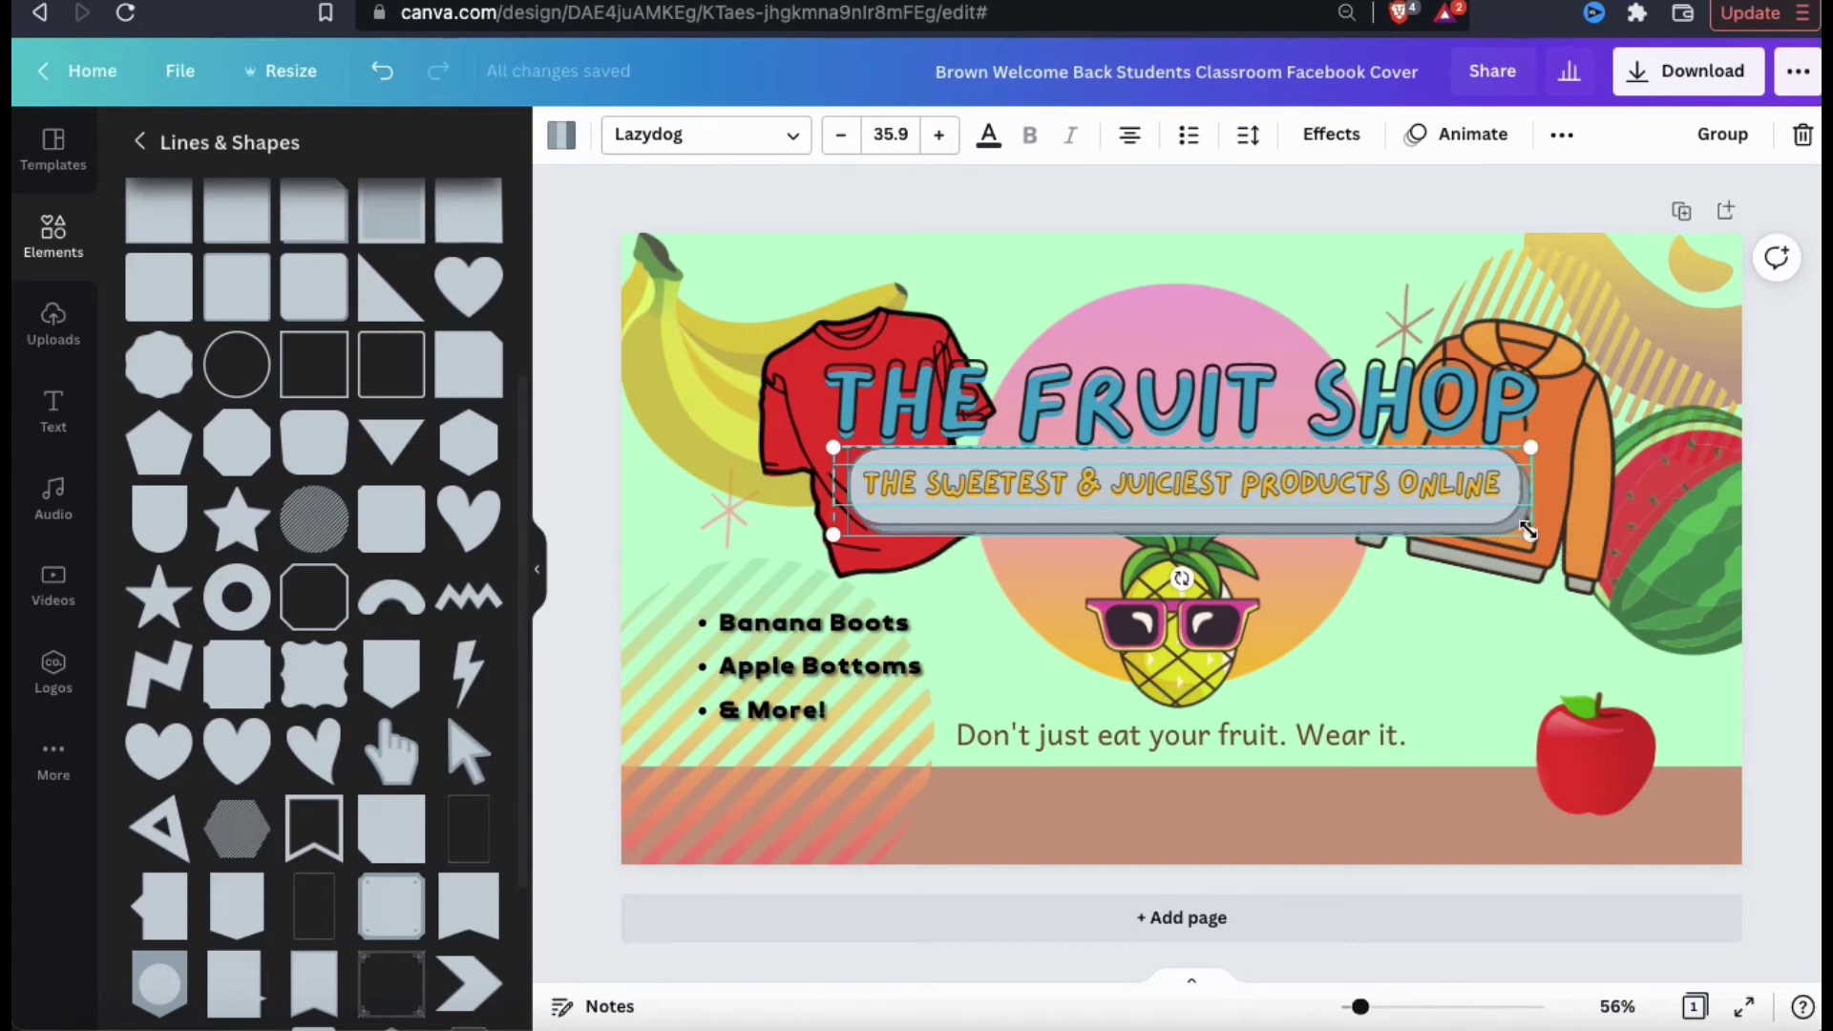
{"action": "left_click", "coordinate": [1727, 135]}
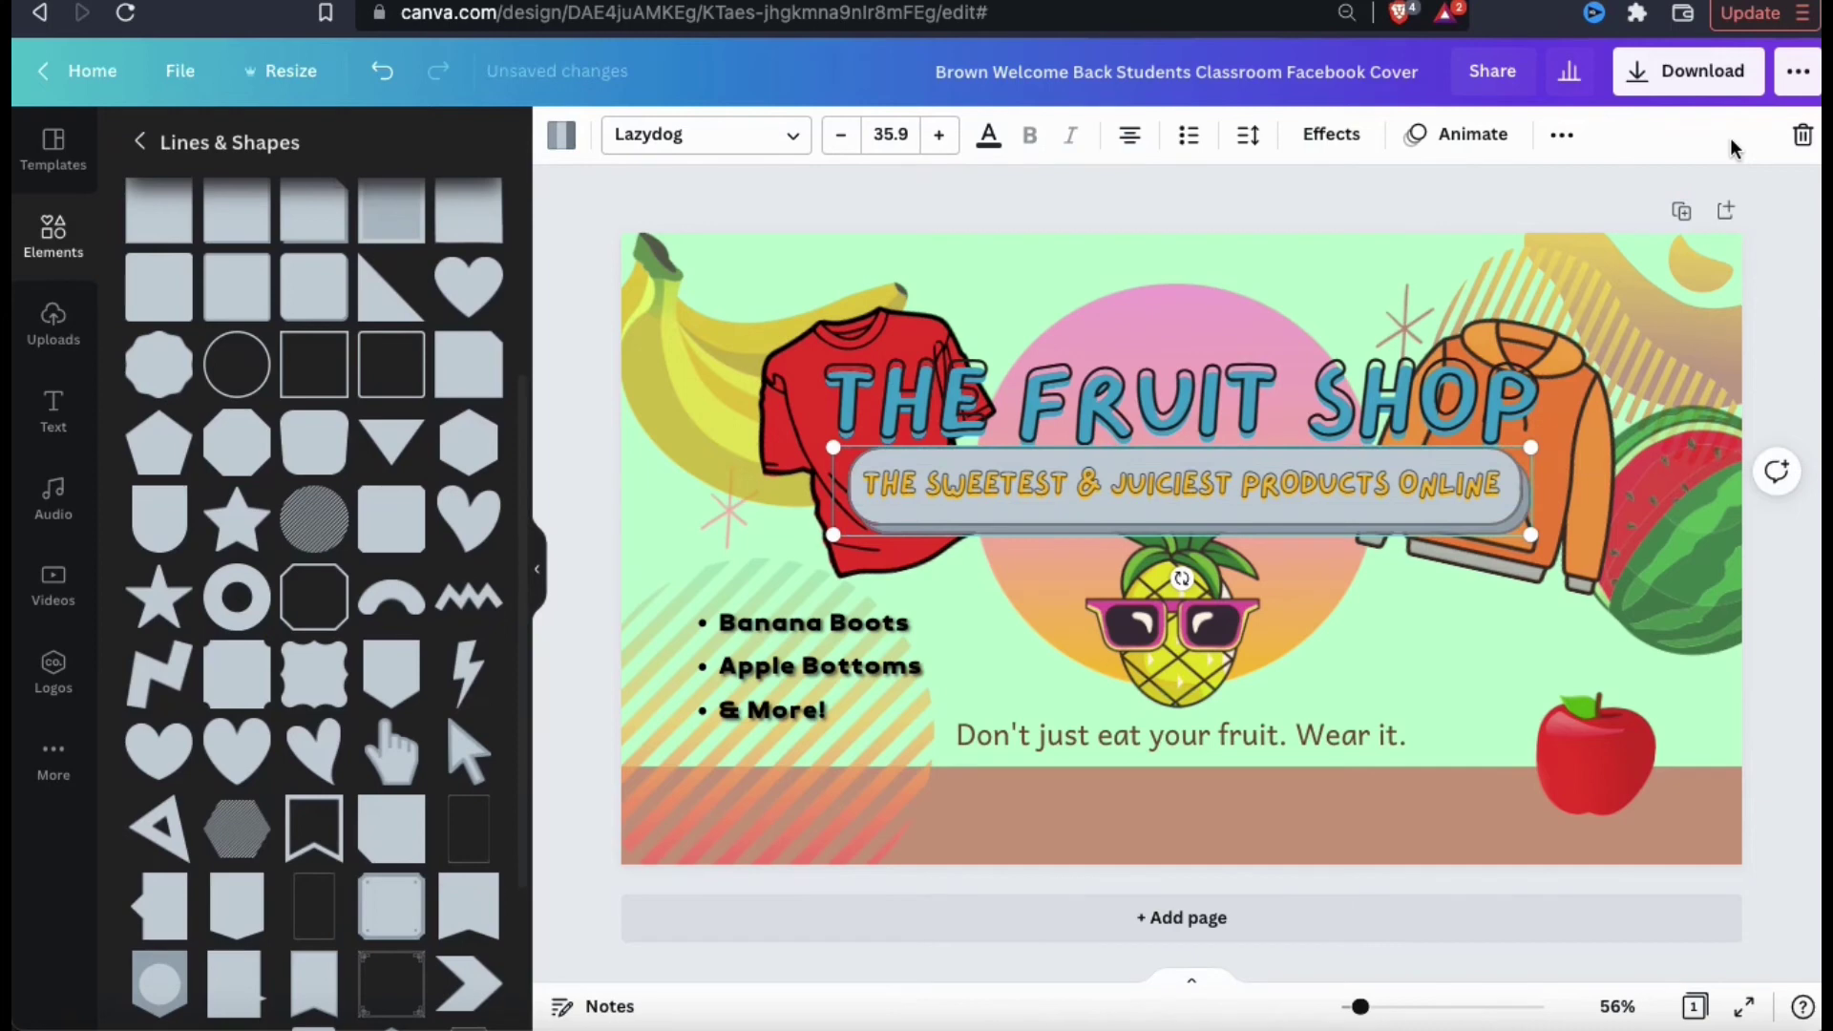
Lower, shrink and centre the tagline banner, move the slogan onto the brown band, and raise the bullets.
{"action": "left_click", "coordinate": [1486, 516]}
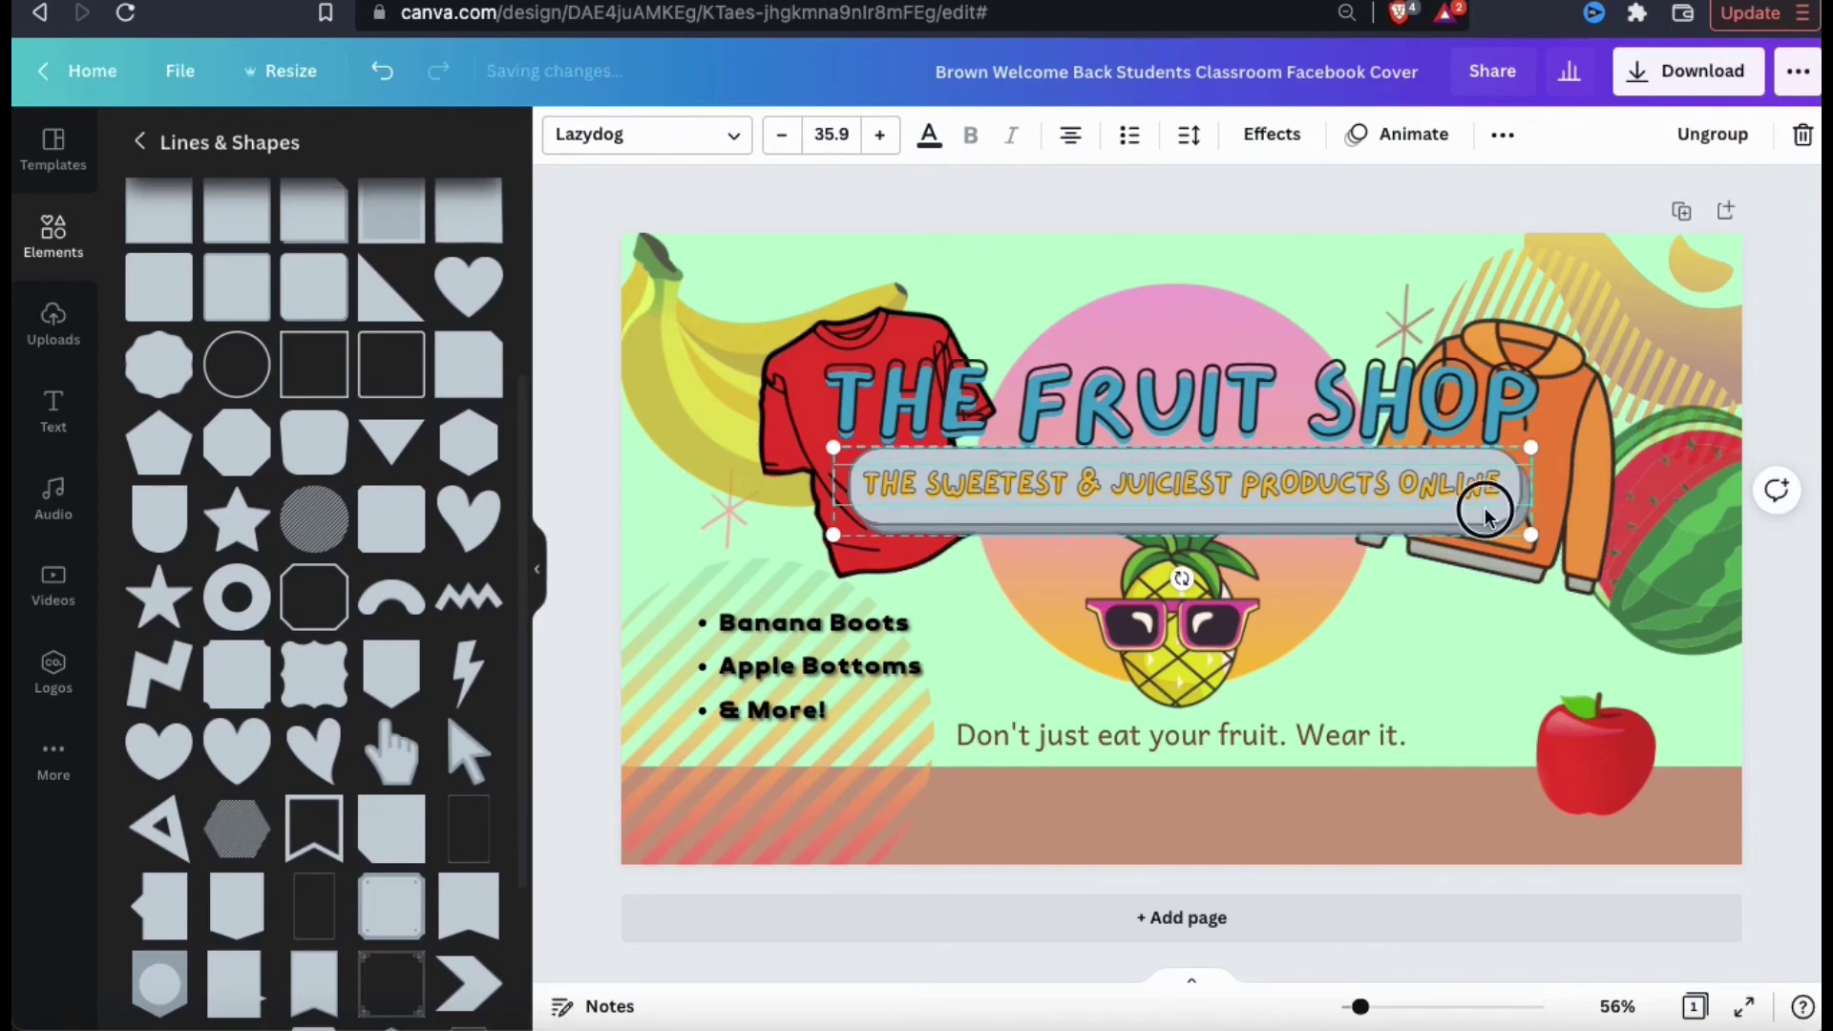
{"action": "left_click_drag", "start_coordinate": [1485, 516], "coordinate": [1486, 689]}
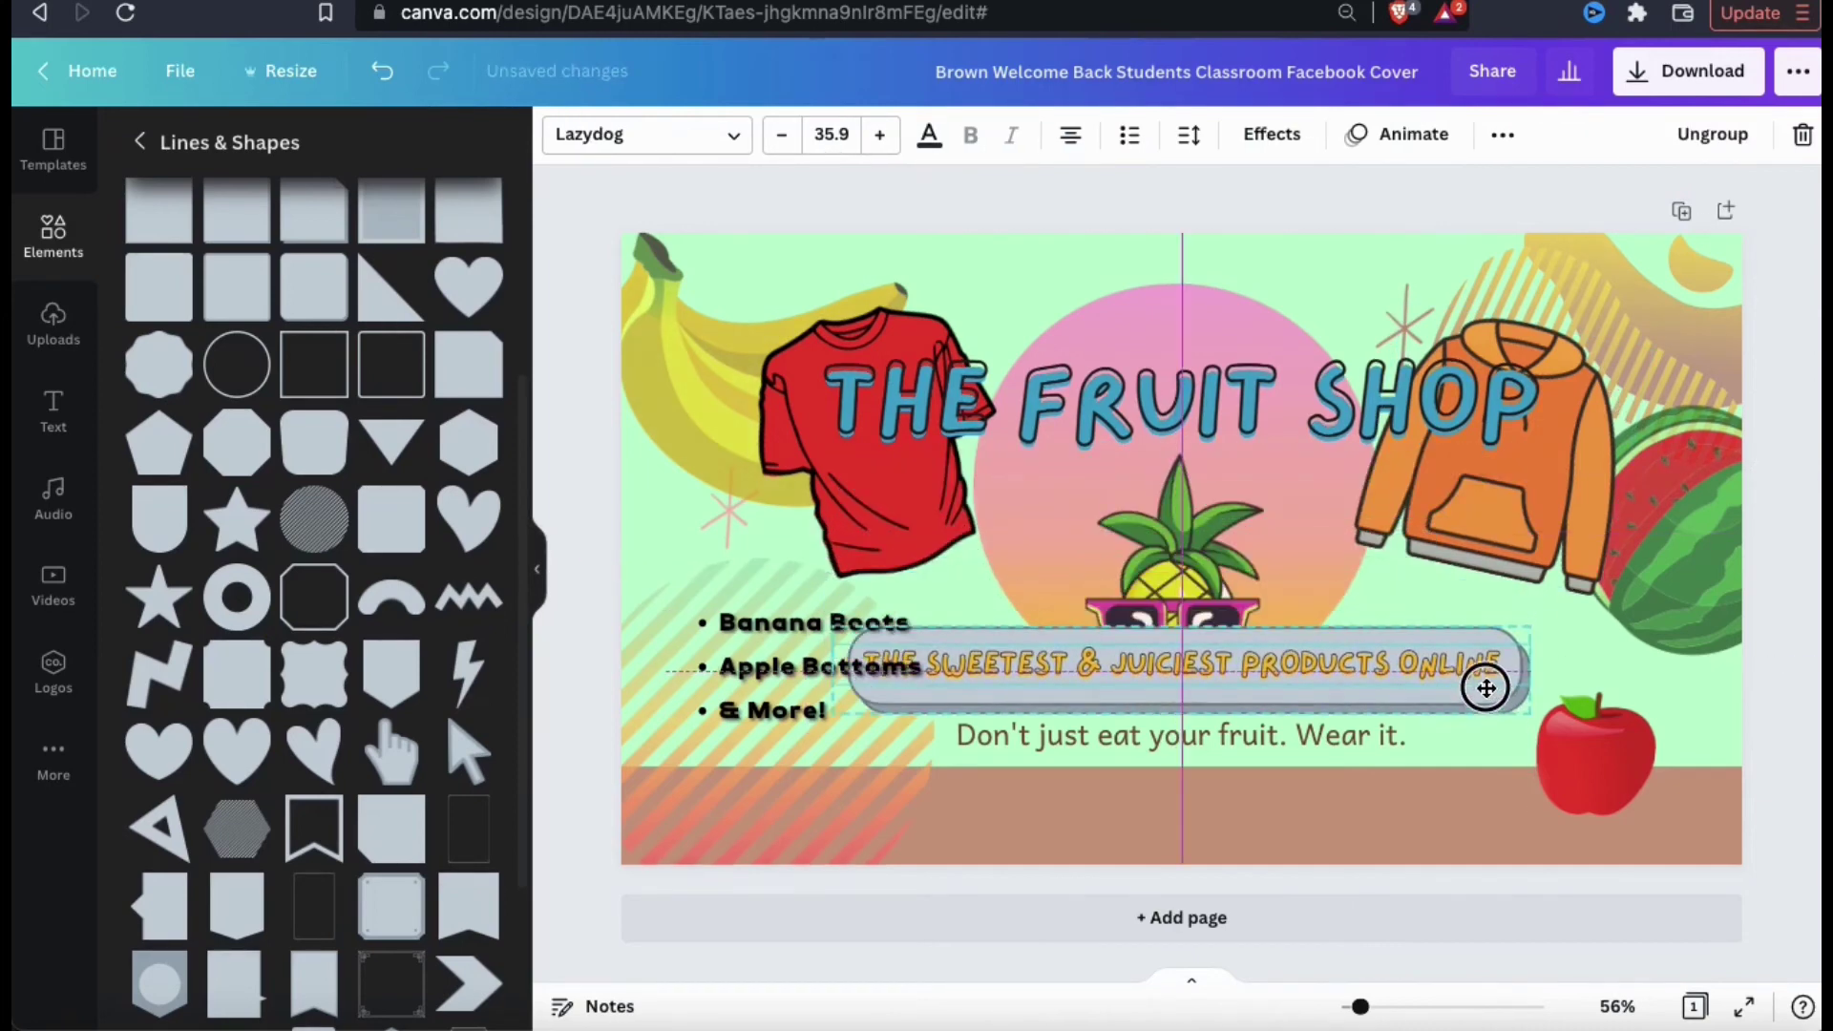
{"action": "left_click_drag", "start_coordinate": [1528, 628], "coordinate": [1461, 641]}
{"action": "left_click_drag", "start_coordinate": [1332, 664], "coordinate": [1379, 673]}
{"action": "mouse_move", "coordinate": [1289, 737]}
{"action": "left_mouse_down"}
{"action": "mouse_move", "coordinate": [1298, 828]}
{"action": "mouse_move", "coordinate": [1297, 749]}
{"action": "left_mouse_up"}
{"action": "mouse_move", "coordinate": [792, 673]}
{"action": "left_mouse_down"}
{"action": "mouse_move", "coordinate": [790, 650]}
{"action": "mouse_move", "coordinate": [813, 646]}
{"action": "left_mouse_up"}
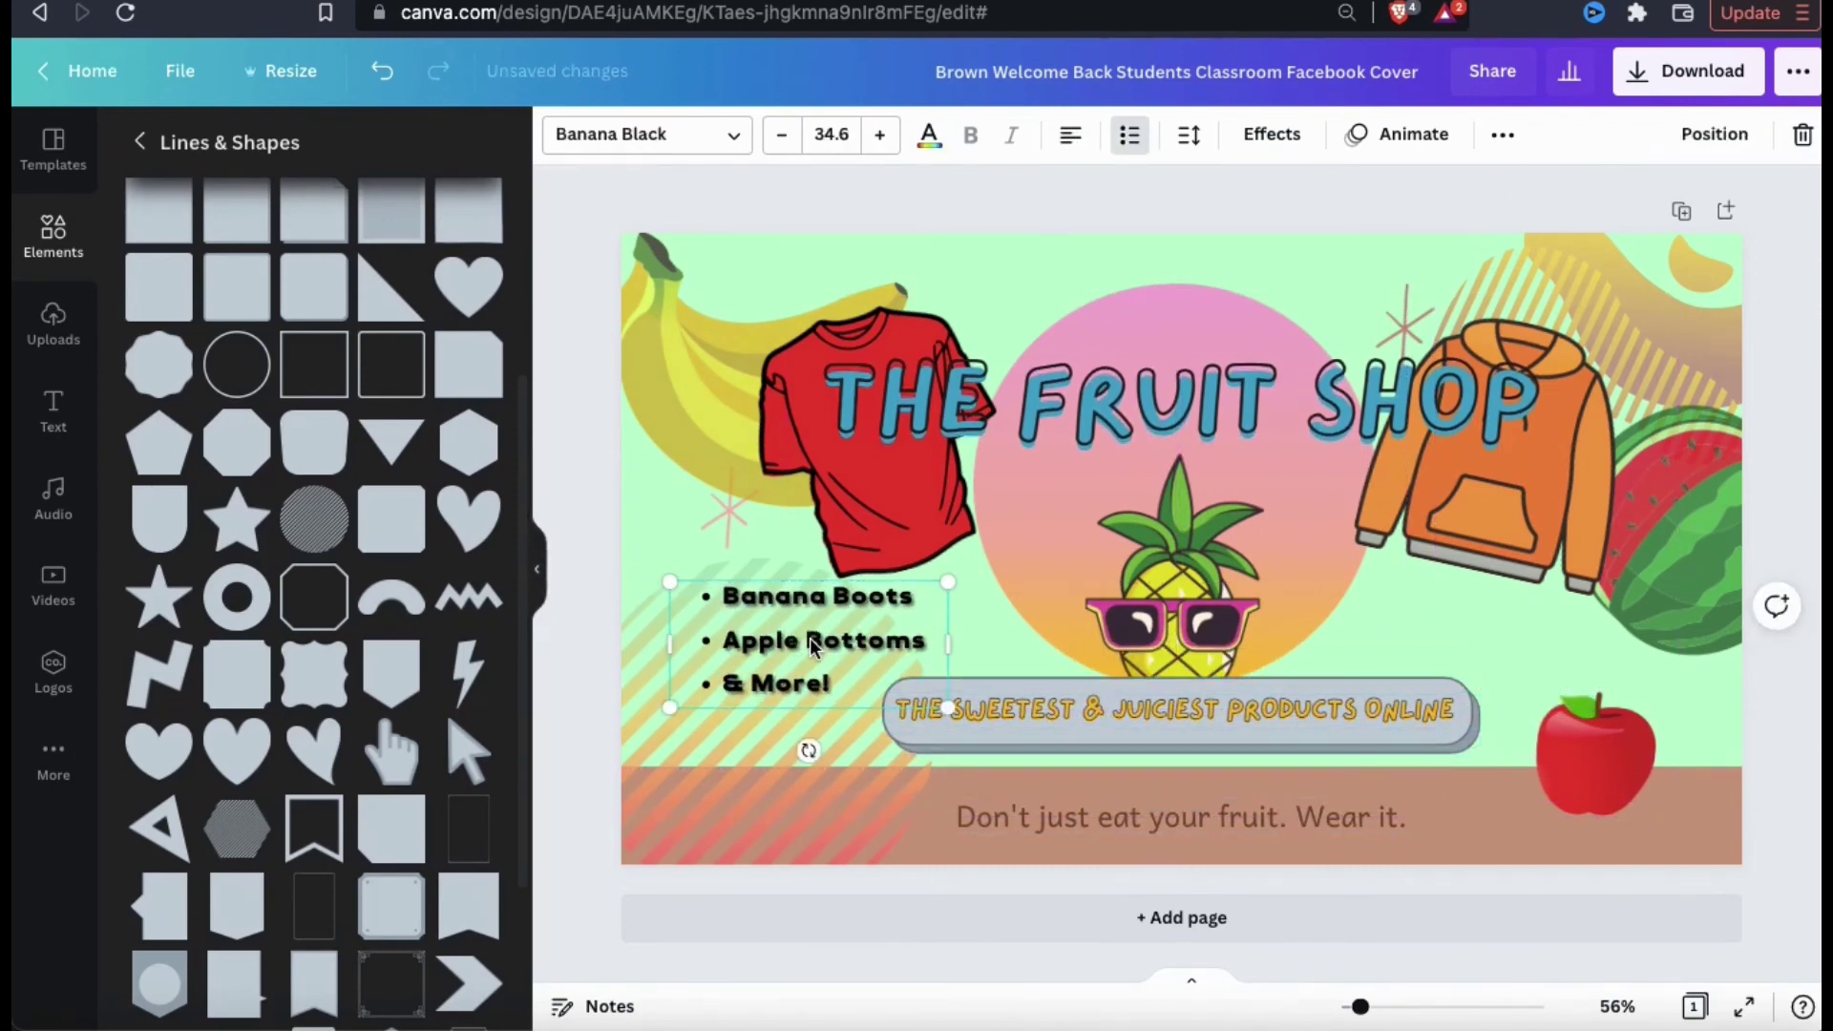
Raise, enlarge and centre the pineapple on the pink circle.
{"action": "left_click_drag", "start_coordinate": [1190, 565], "coordinate": [1184, 503]}
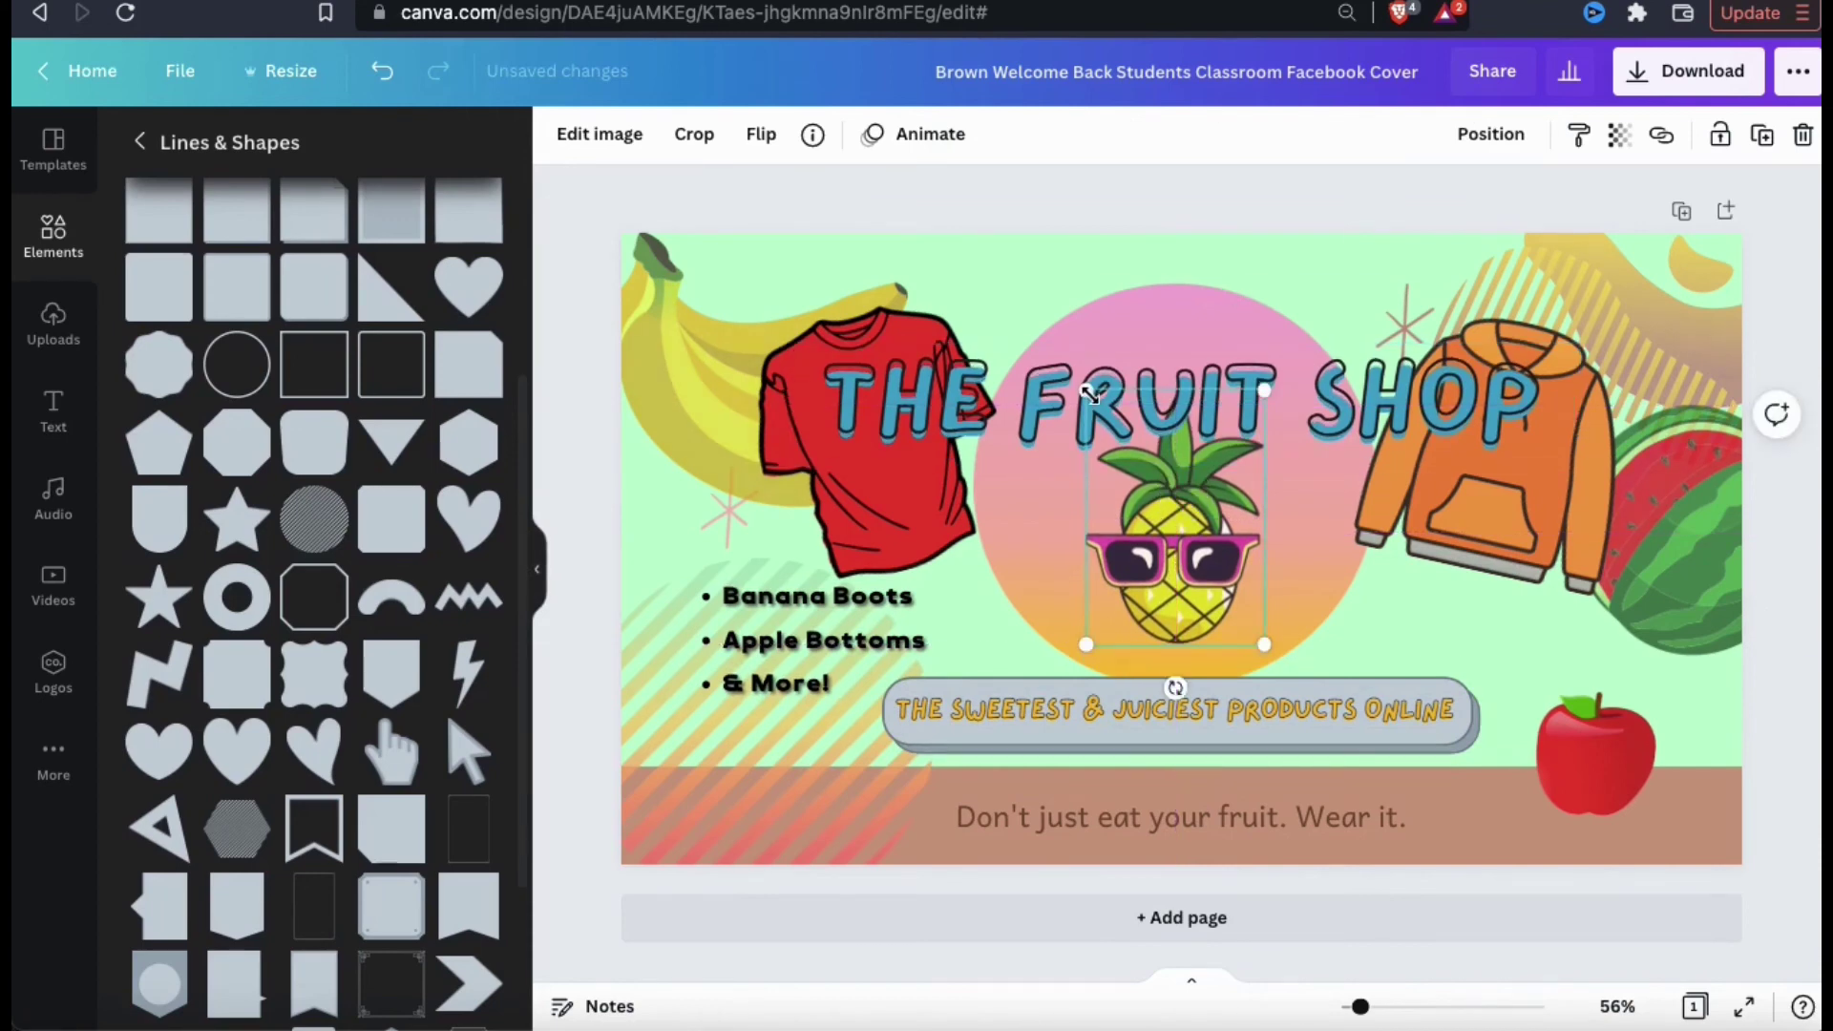
{"action": "left_click_drag", "start_coordinate": [1091, 393], "coordinate": [1055, 346]}
{"action": "left_click_drag", "start_coordinate": [1160, 553], "coordinate": [1184, 552]}
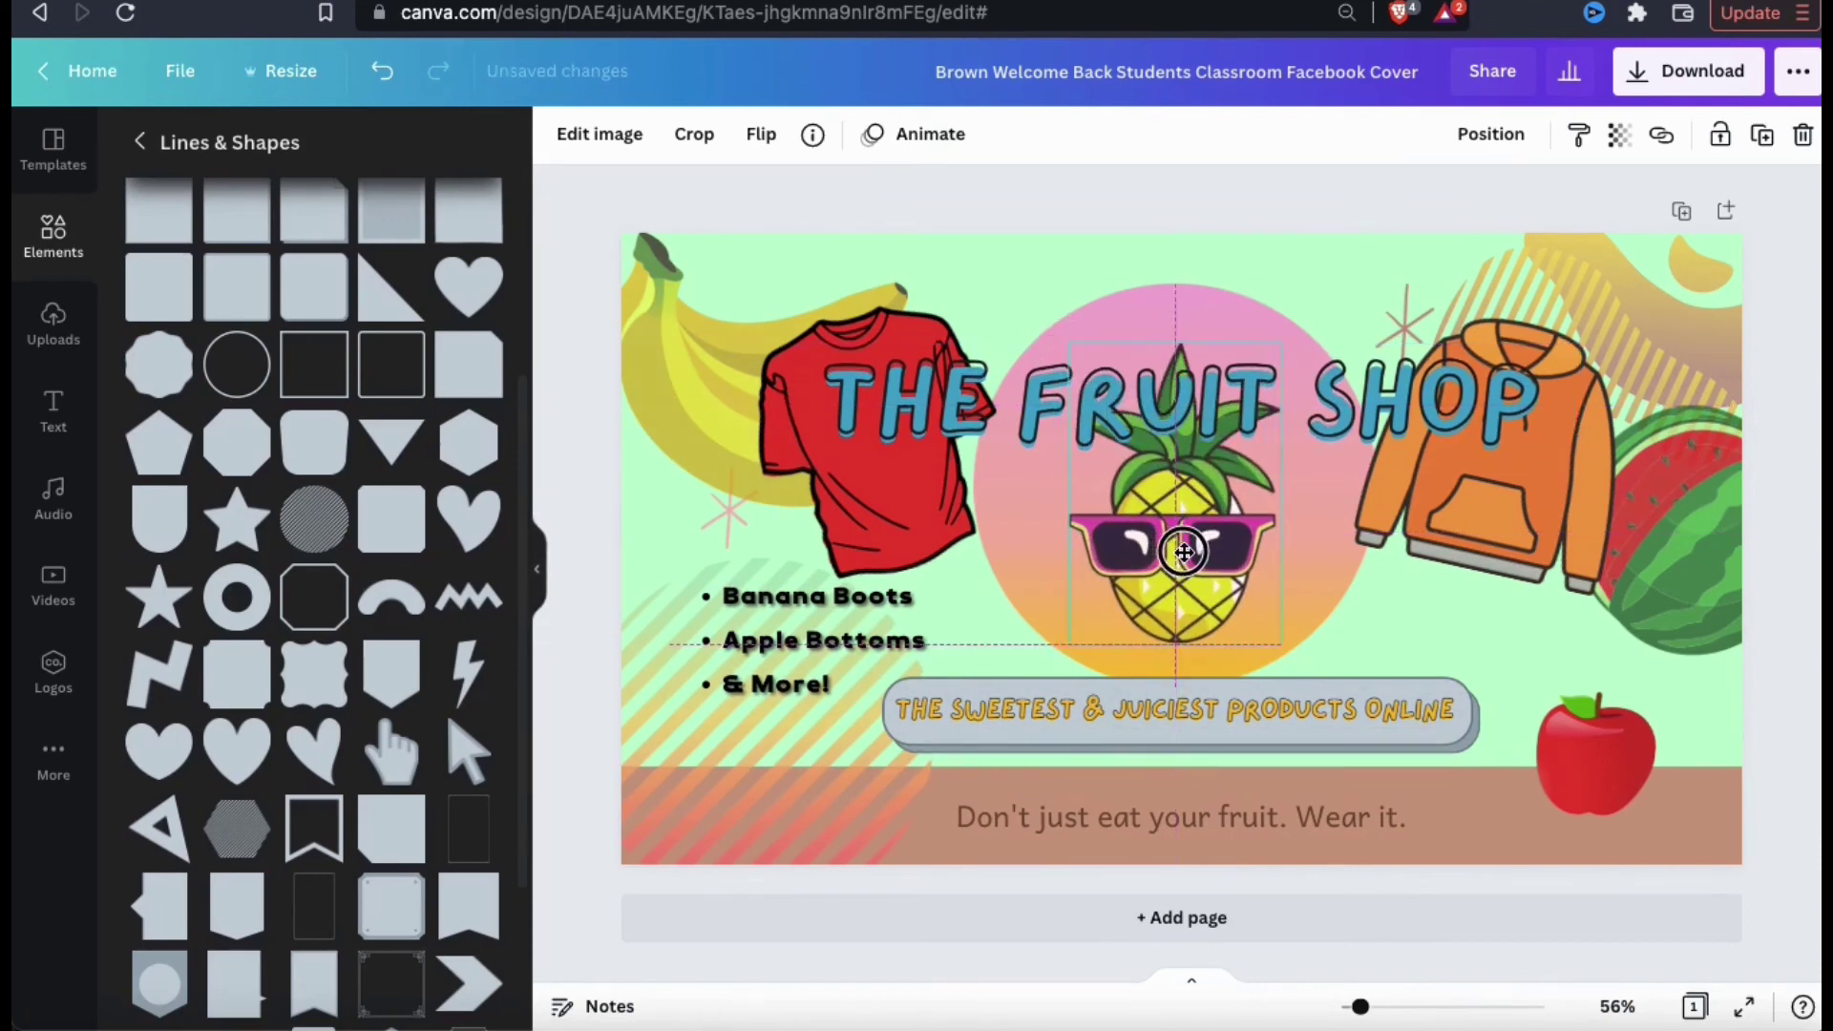
{"action": "left_click", "coordinate": [1179, 287]}
{"action": "left_click", "coordinate": [1207, 225]}
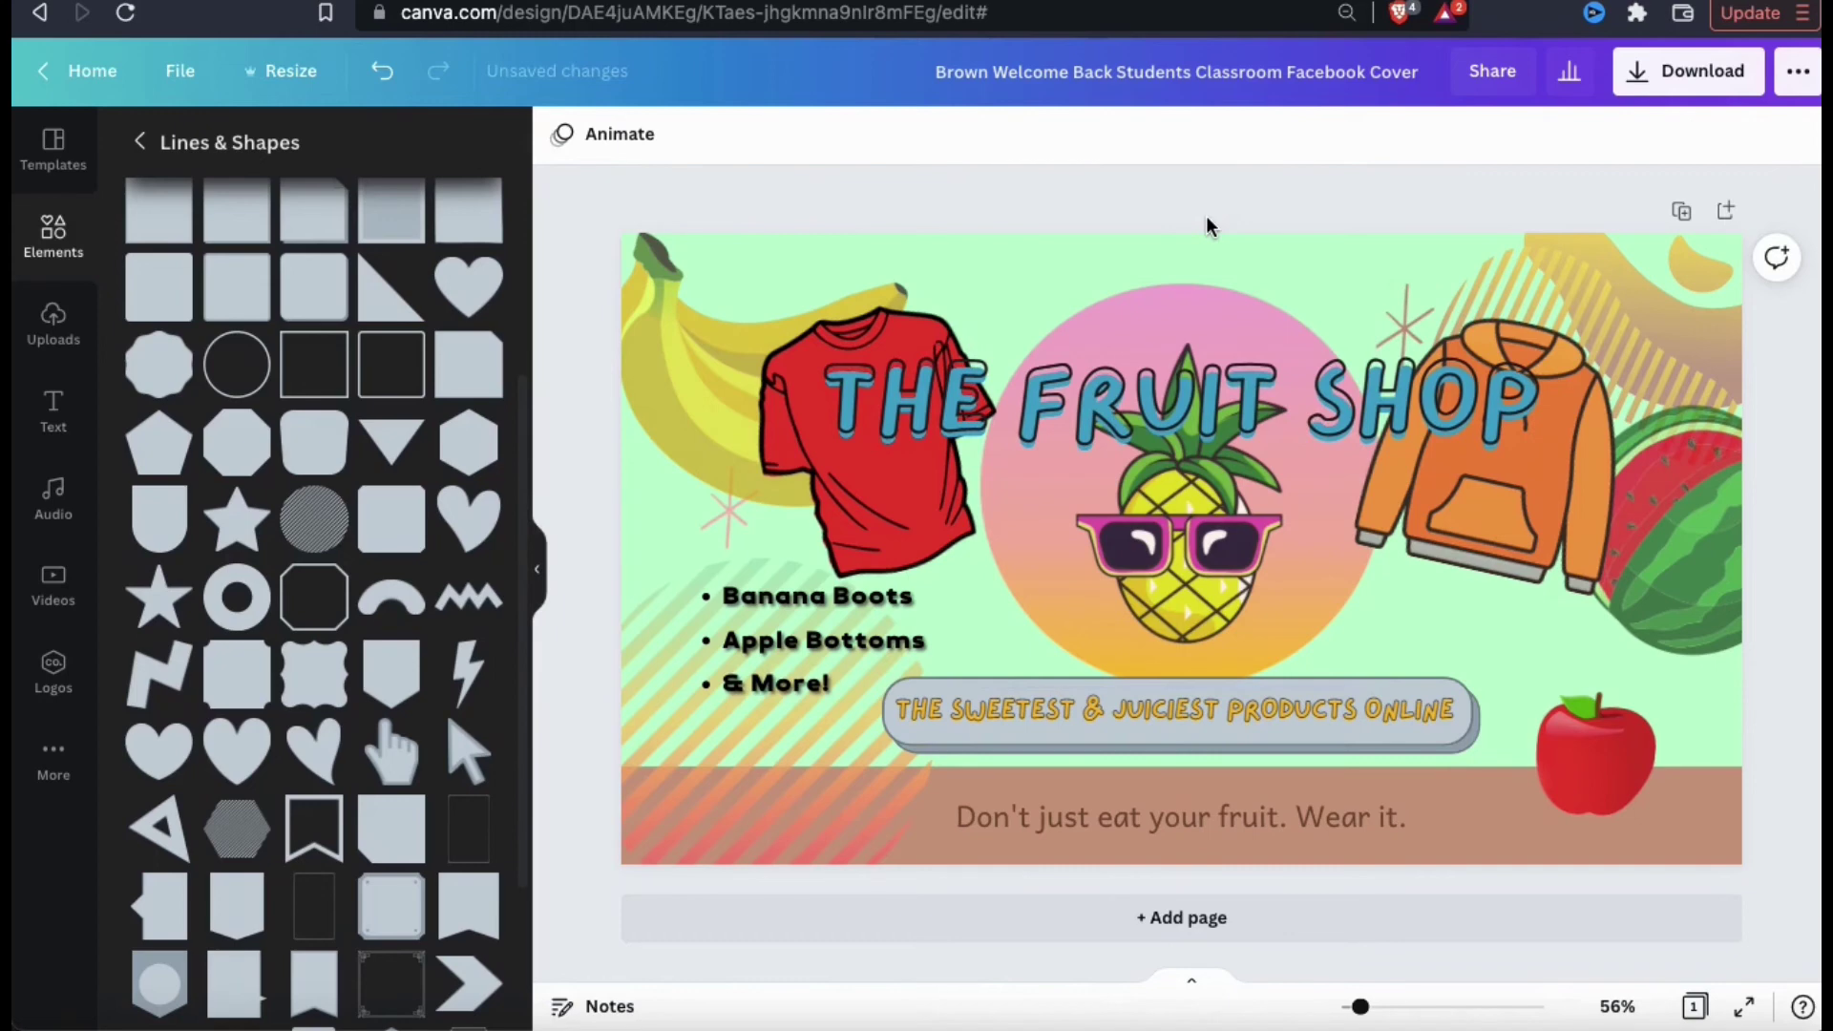
{"action": "left_click", "coordinate": [1205, 247]}
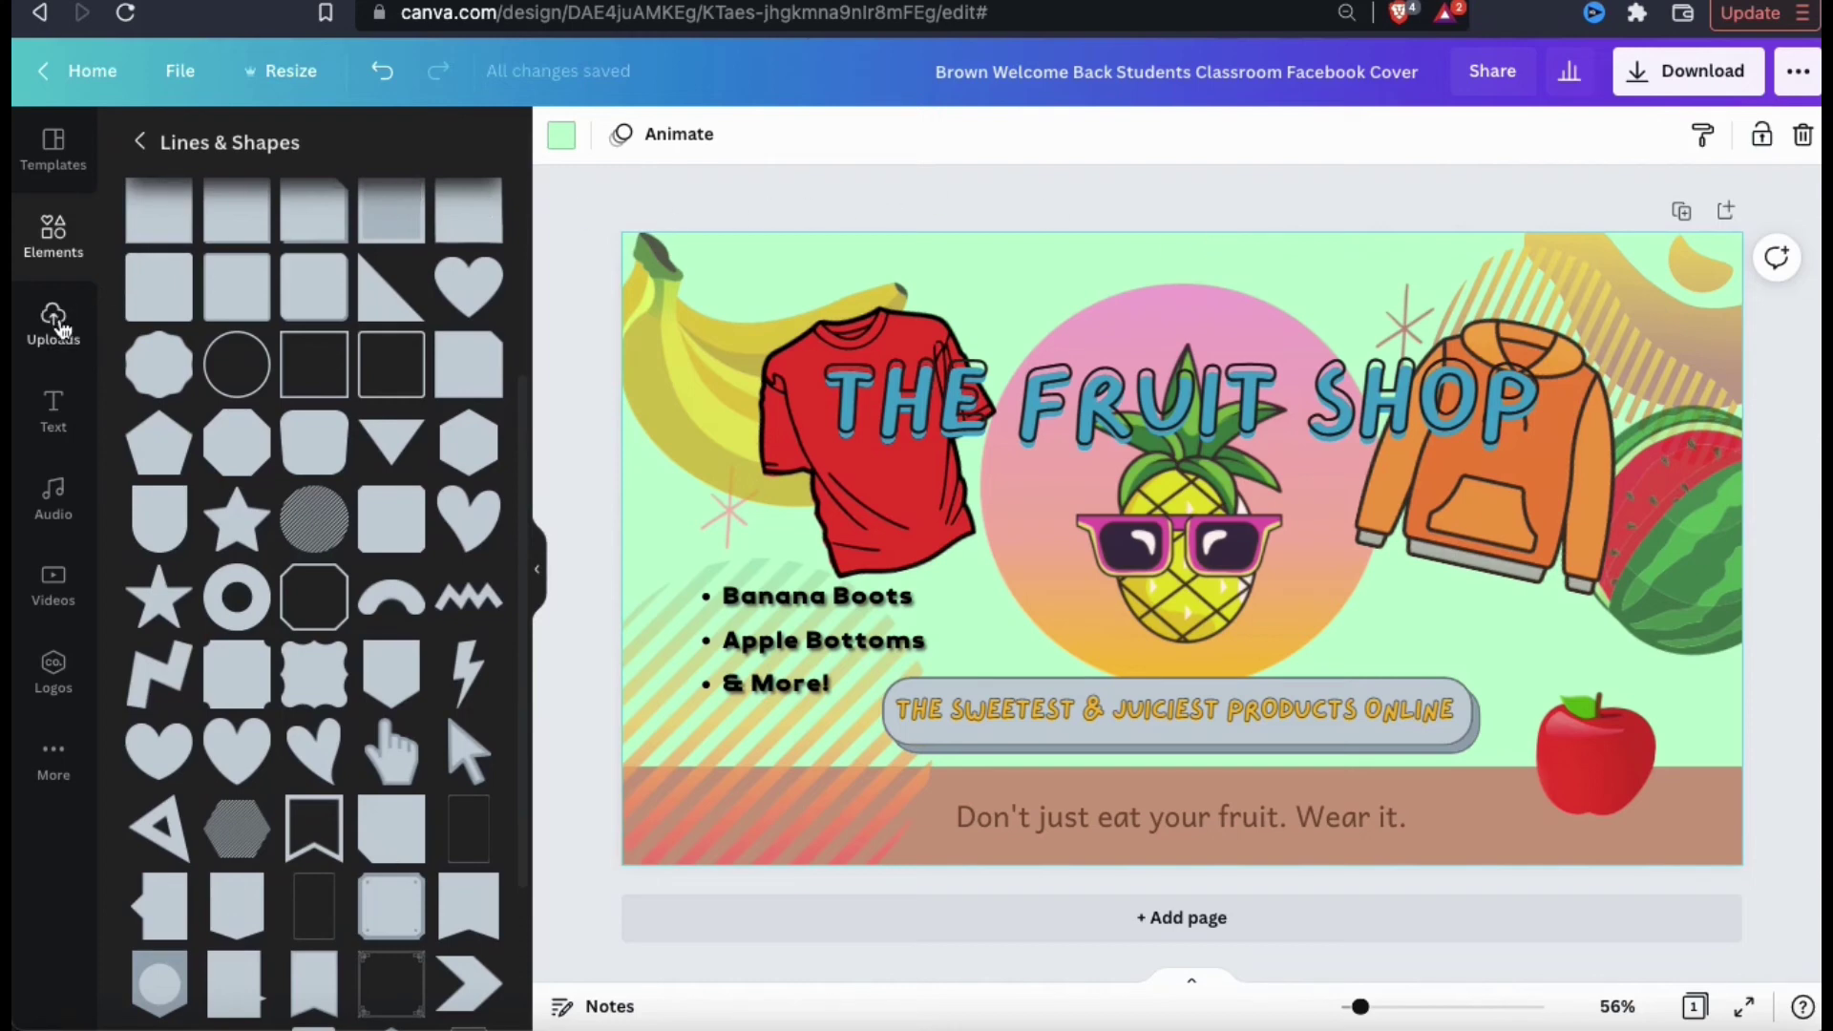
Search 'abstract background' photos and drop a pastel yellow-pink abstract photo onto the background, brightness 0.
{"action": "left_click", "coordinate": [73, 256]}
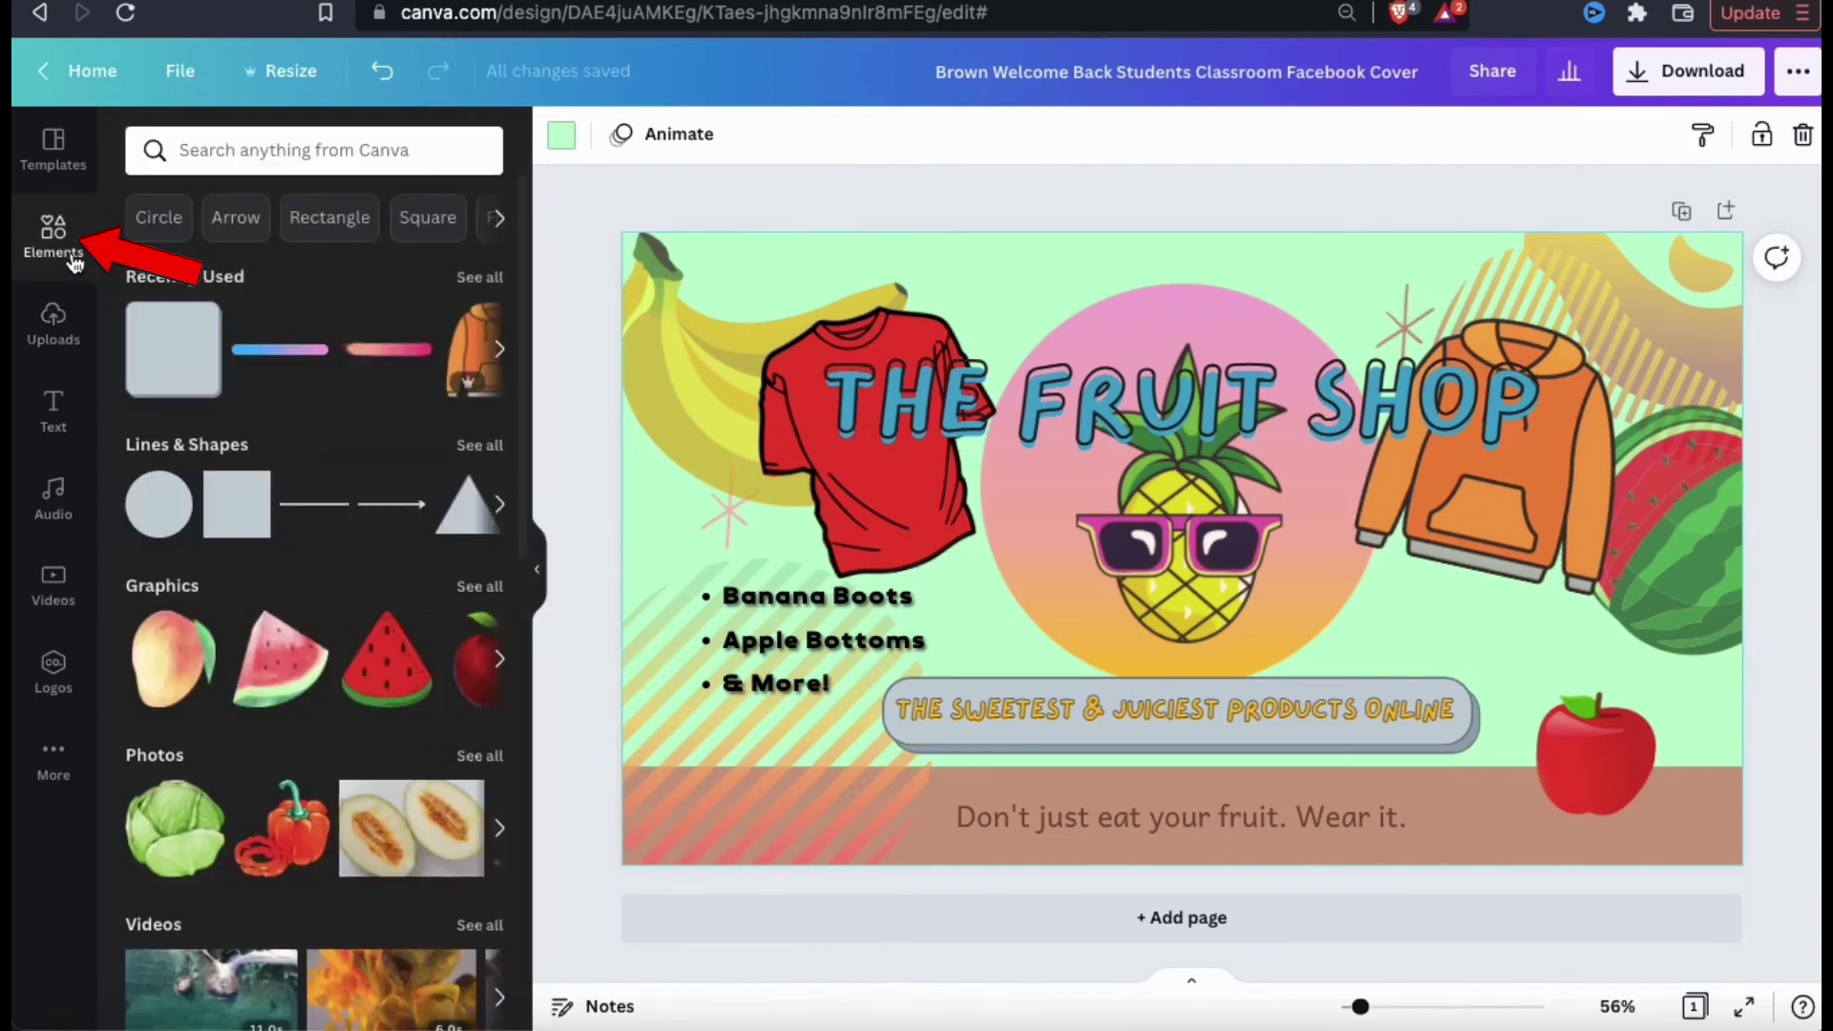
{"action": "left_click", "coordinate": [219, 147]}
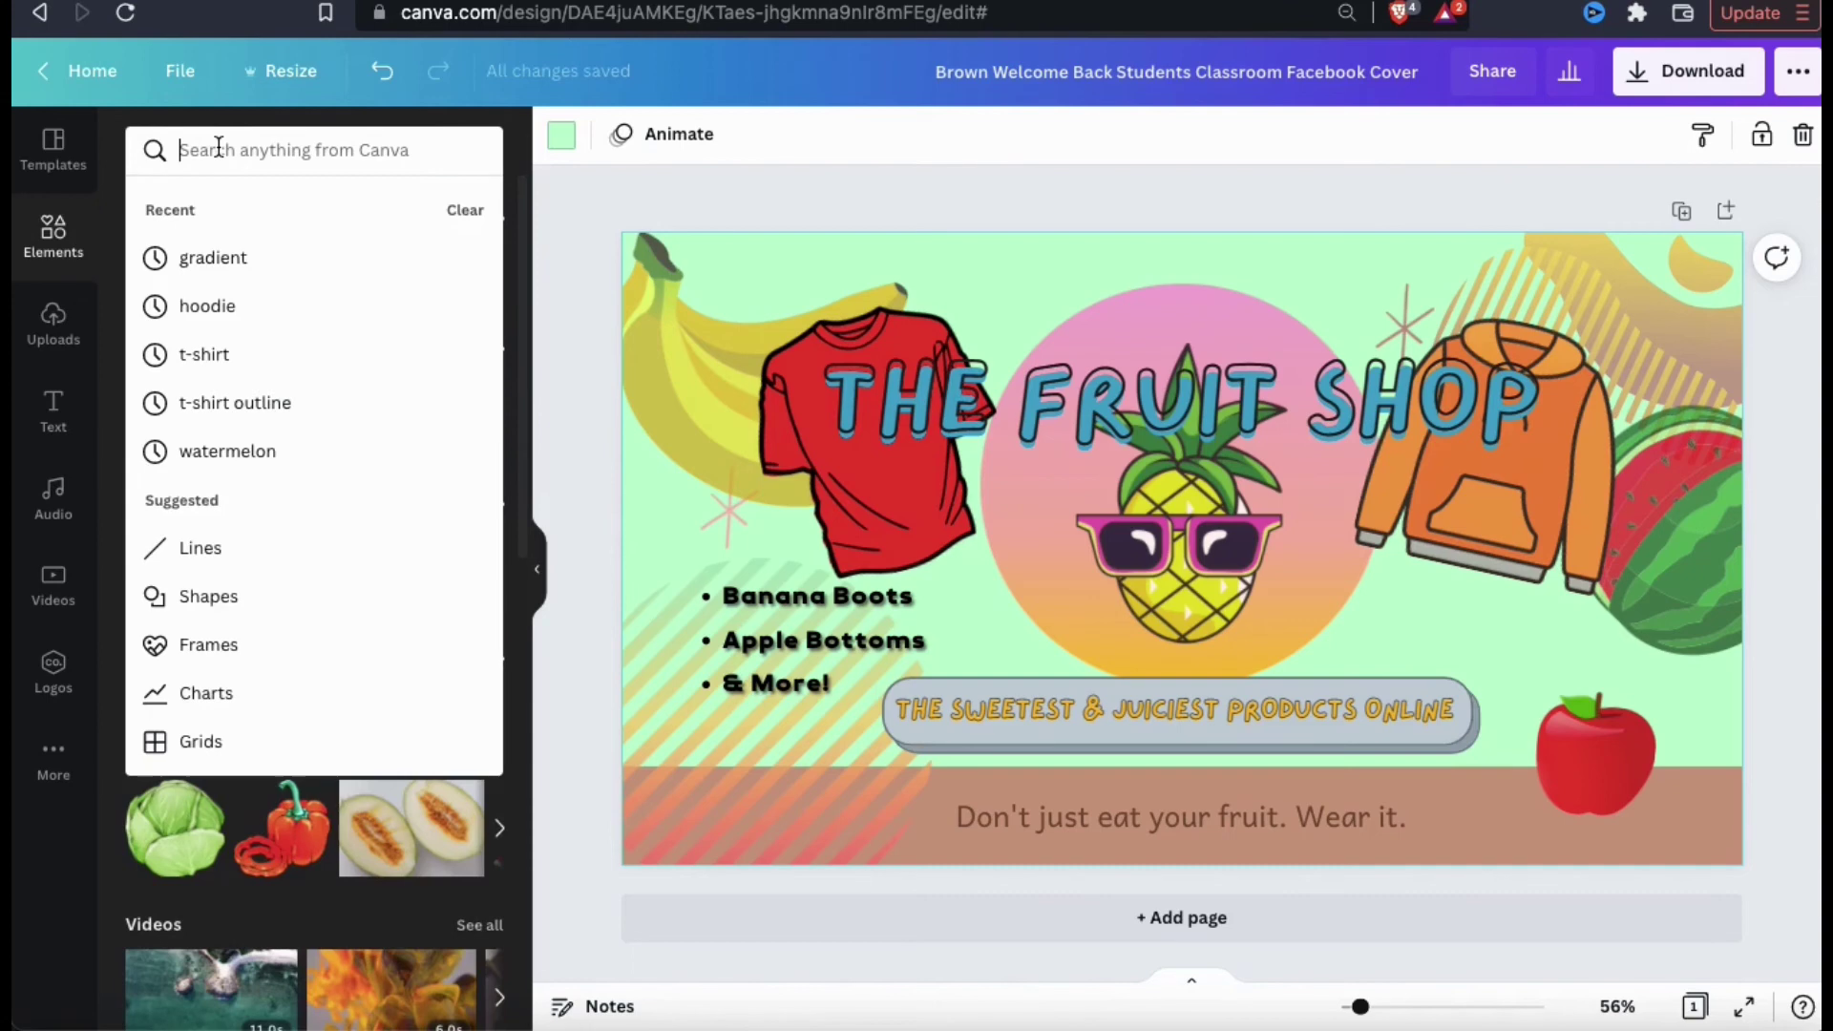
{"action": "type", "text": "abs"}
{"action": "left_click", "coordinate": [238, 642]}
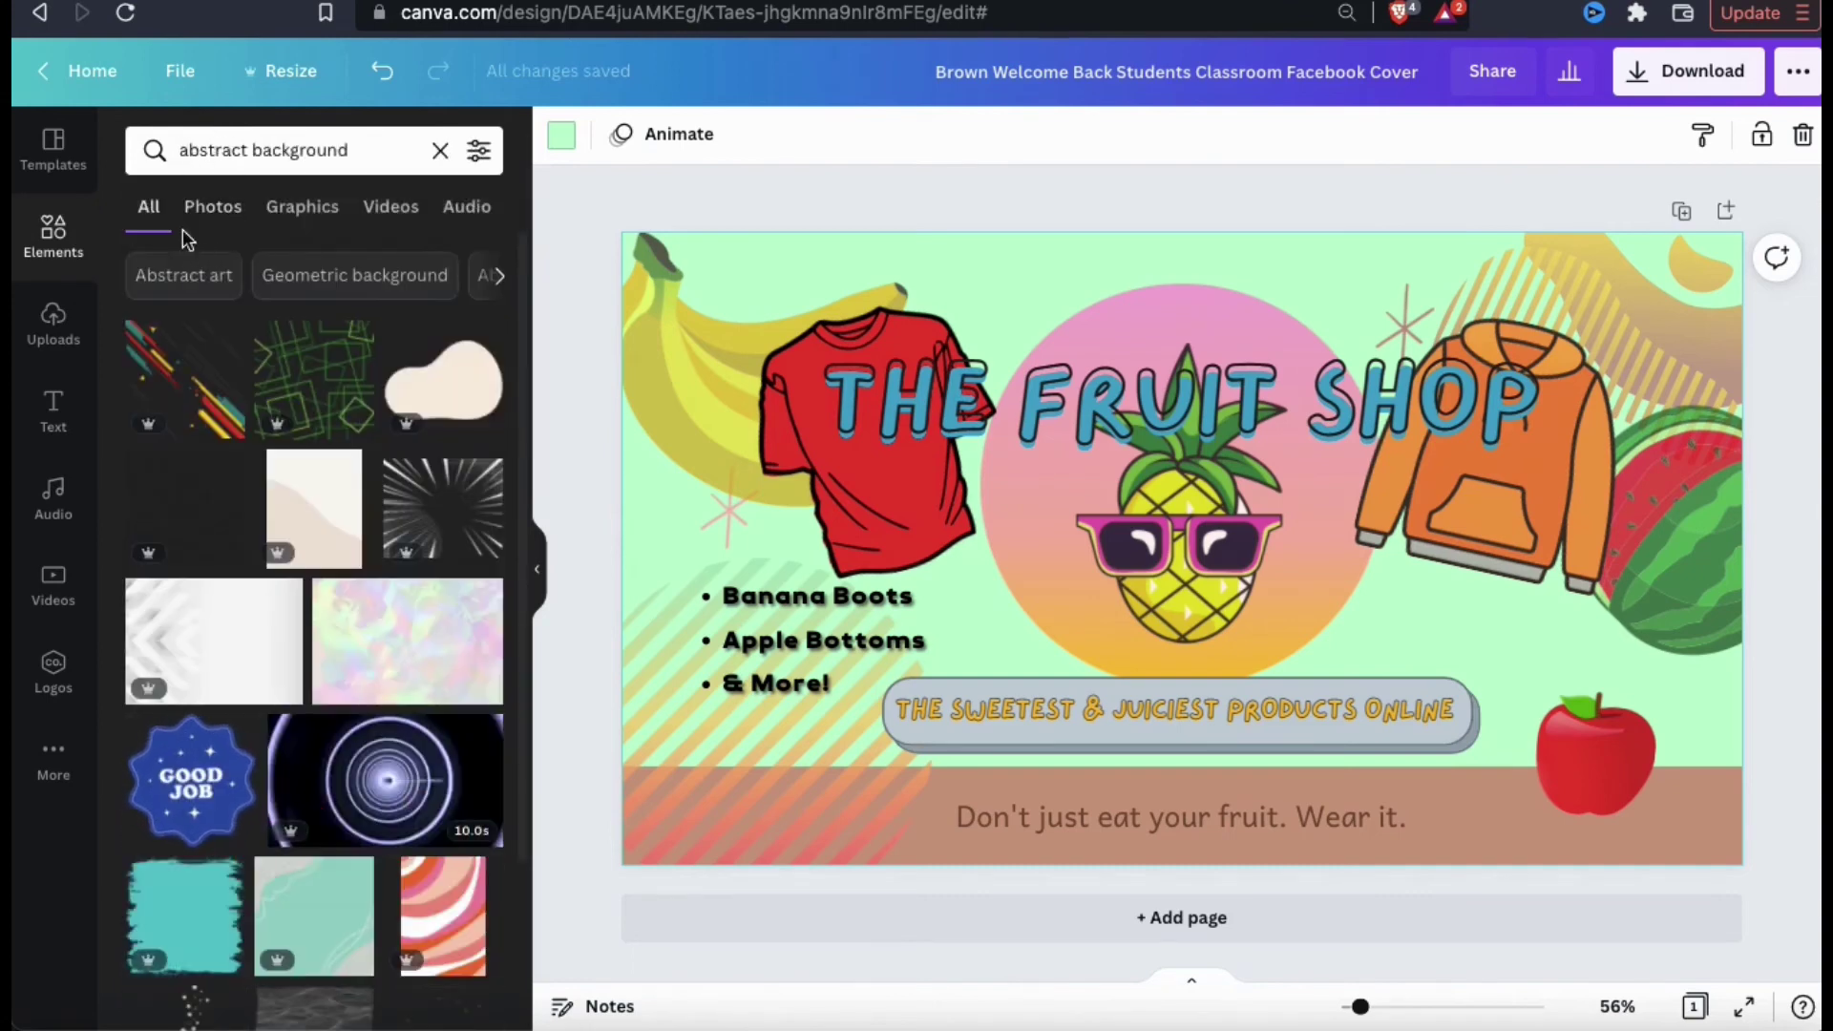
{"action": "left_click", "coordinate": [211, 212]}
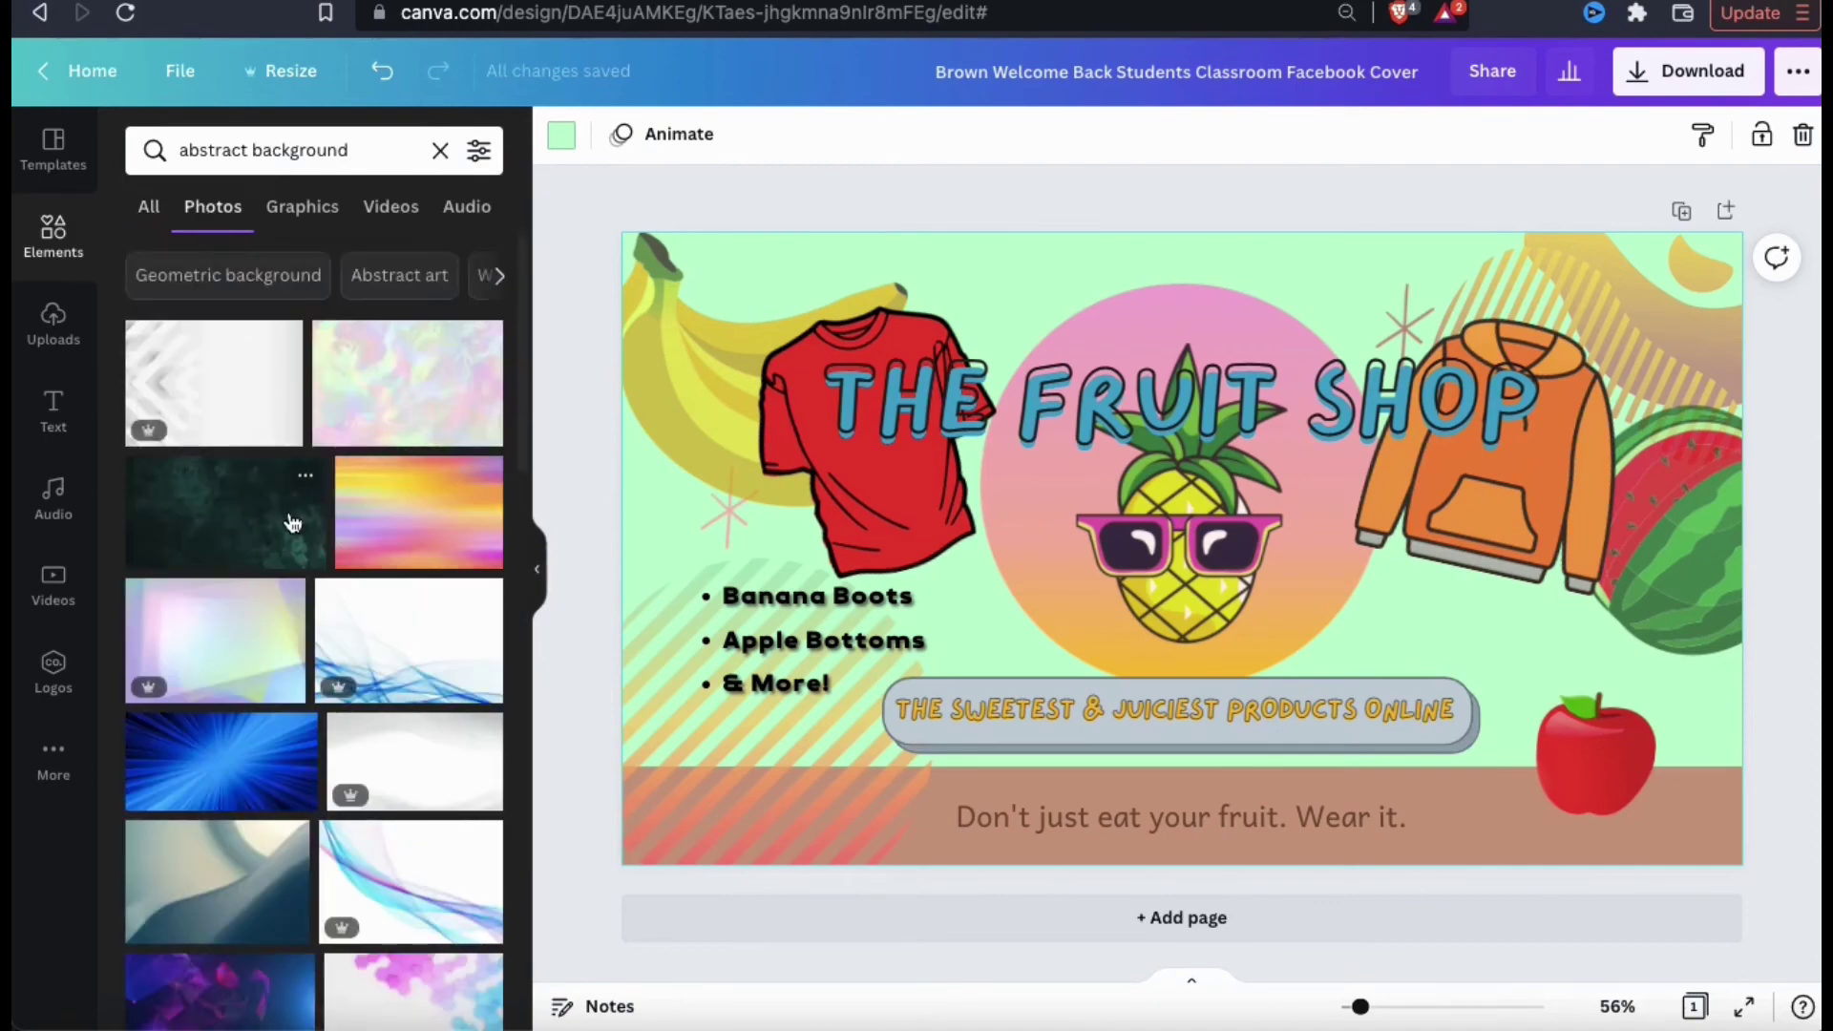
{"action": "scroll", "coordinate": [293, 522], "scroll_direction": "down", "scroll_amount": 5}
{"action": "left_click_drag", "start_coordinate": [374, 600], "coordinate": [626, 458]}
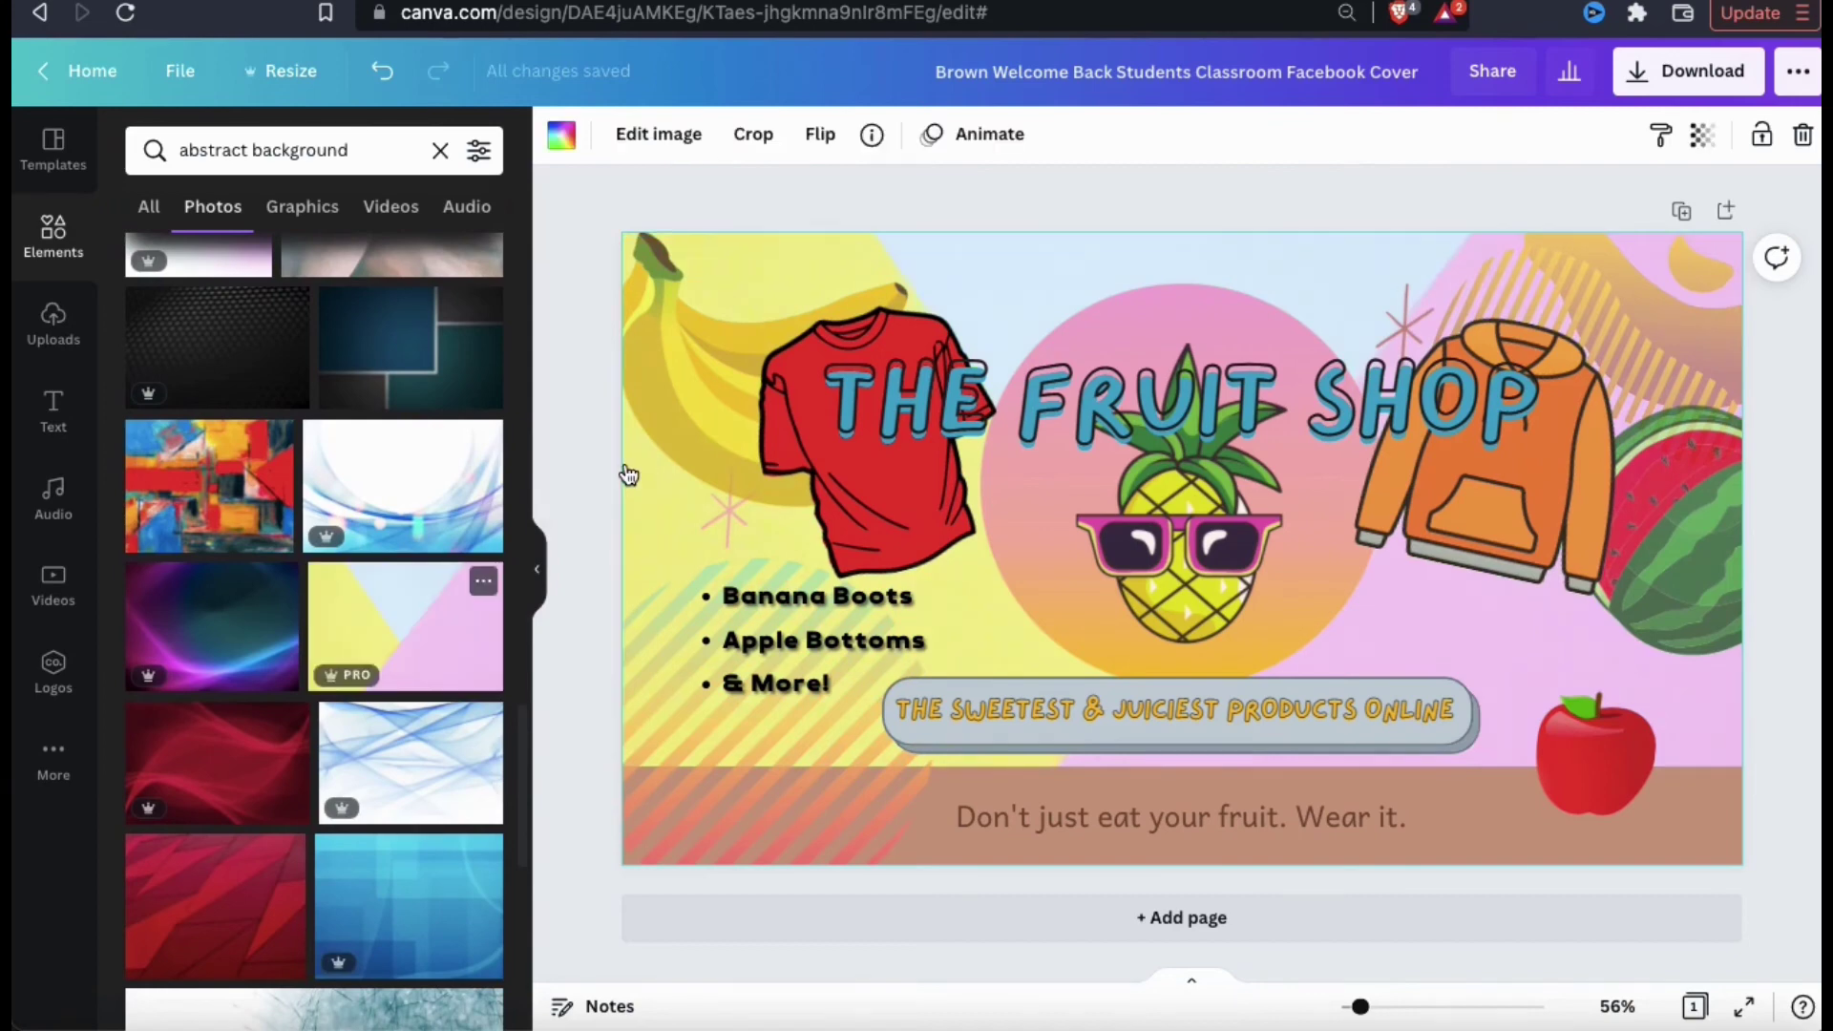
{"action": "left_click", "coordinate": [659, 135]}
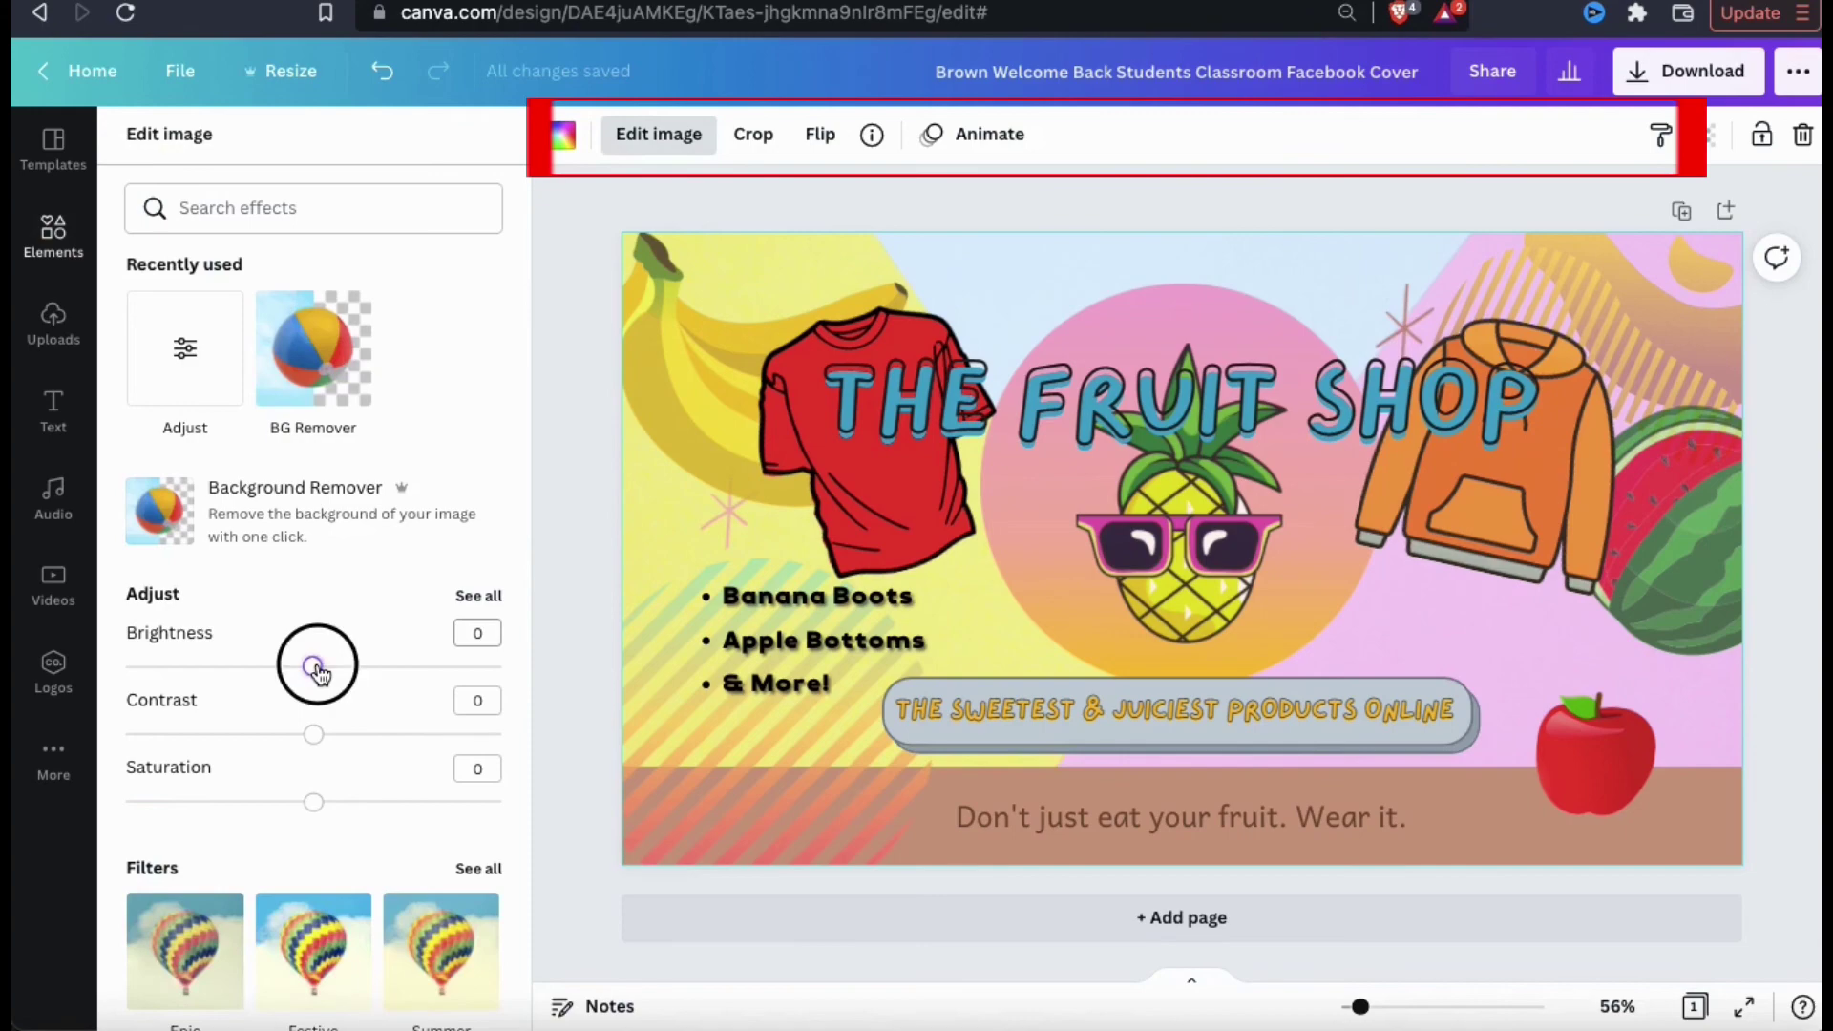
{"action": "mouse_move", "coordinate": [318, 668]}
{"action": "left_mouse_down"}
{"action": "mouse_move", "coordinate": [262, 667]}
{"action": "mouse_move", "coordinate": [295, 667]}
{"action": "left_mouse_up"}
{"action": "left_click", "coordinate": [593, 329]}
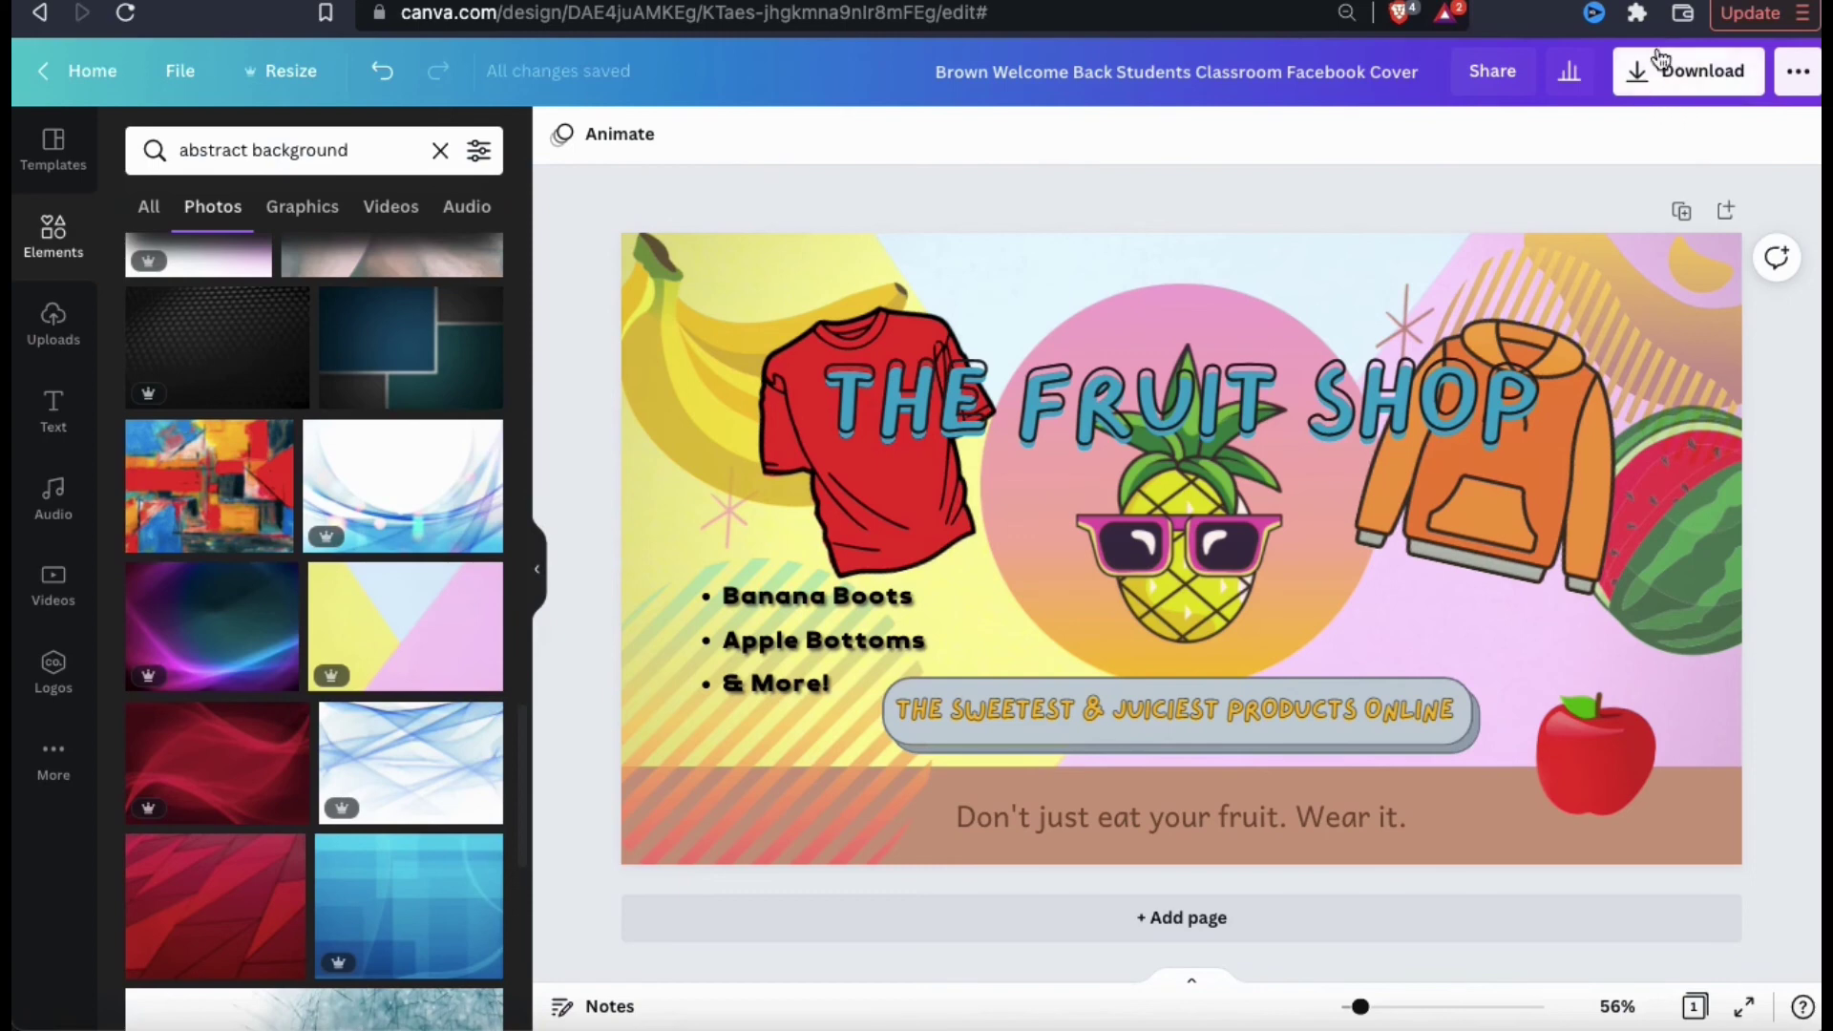
Download the cover as a 1640 × 924 px PNG.
{"action": "left_click", "coordinate": [1703, 91]}
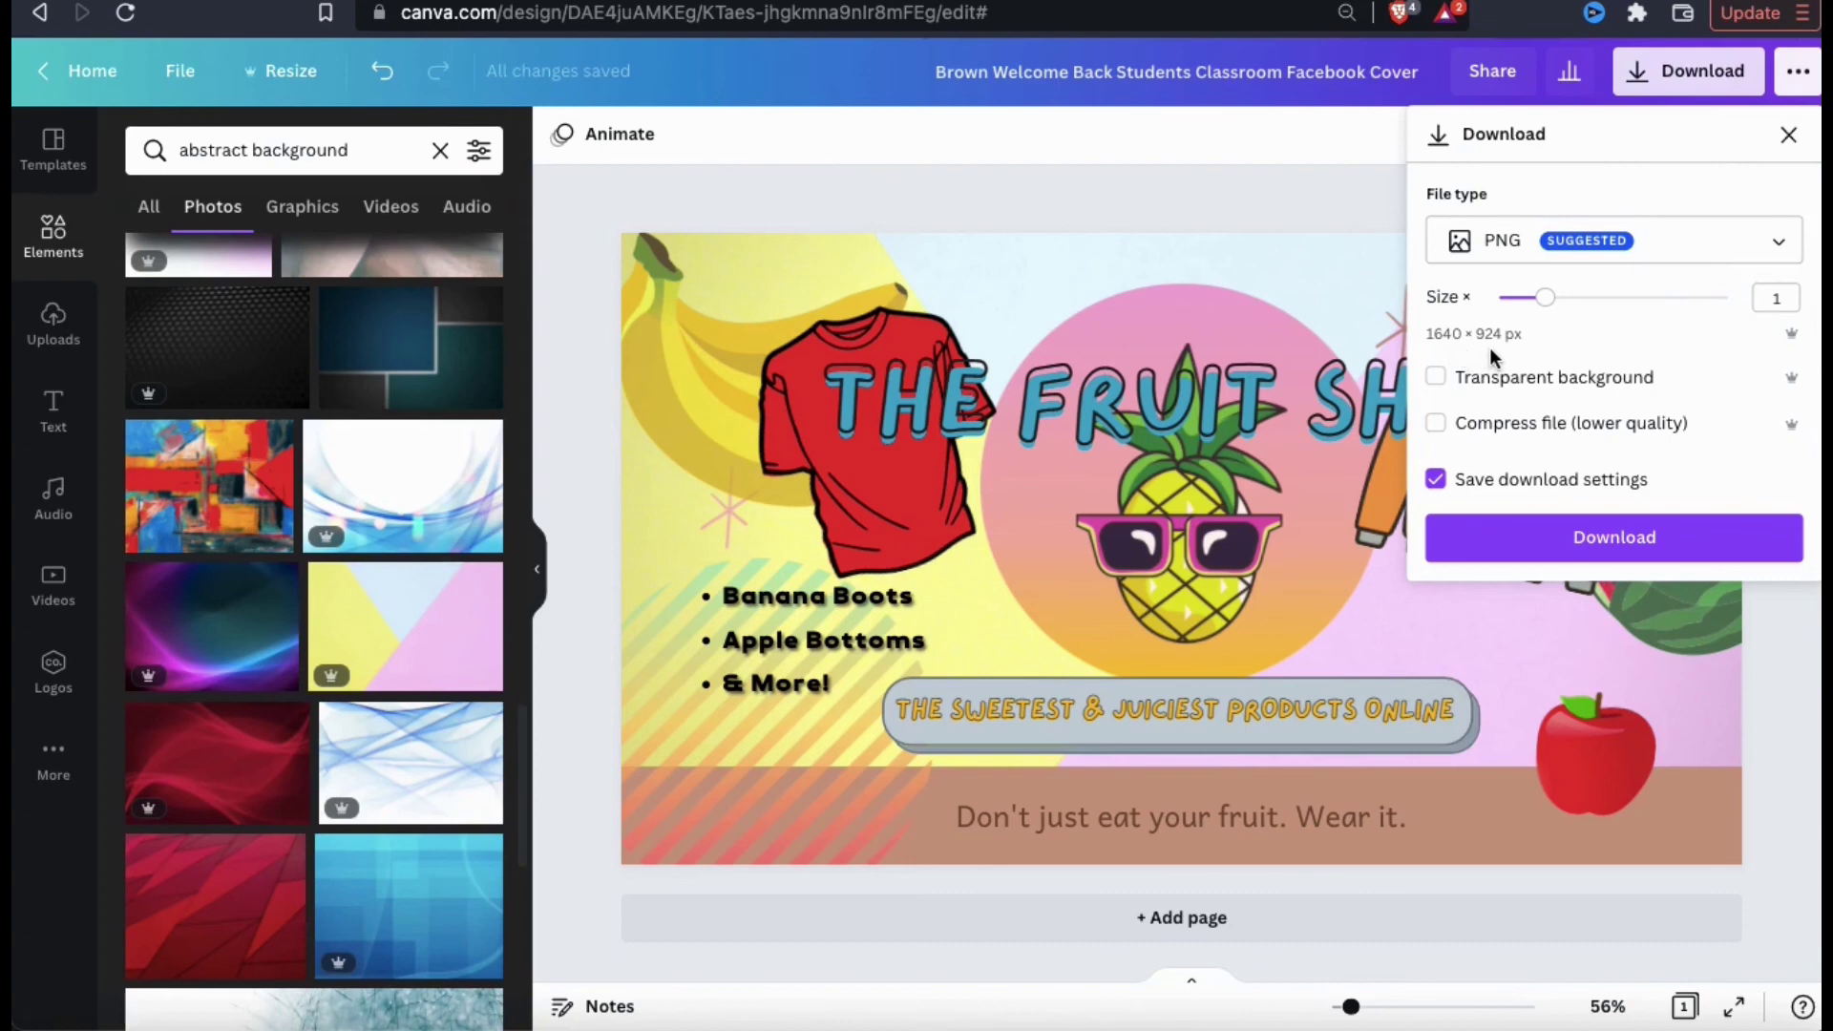
{"action": "mouse_move", "coordinate": [1549, 302]}
{"action": "left_mouse_down"}
{"action": "mouse_move", "coordinate": [1669, 311]}
{"action": "mouse_move", "coordinate": [1563, 318]}
{"action": "left_mouse_up"}
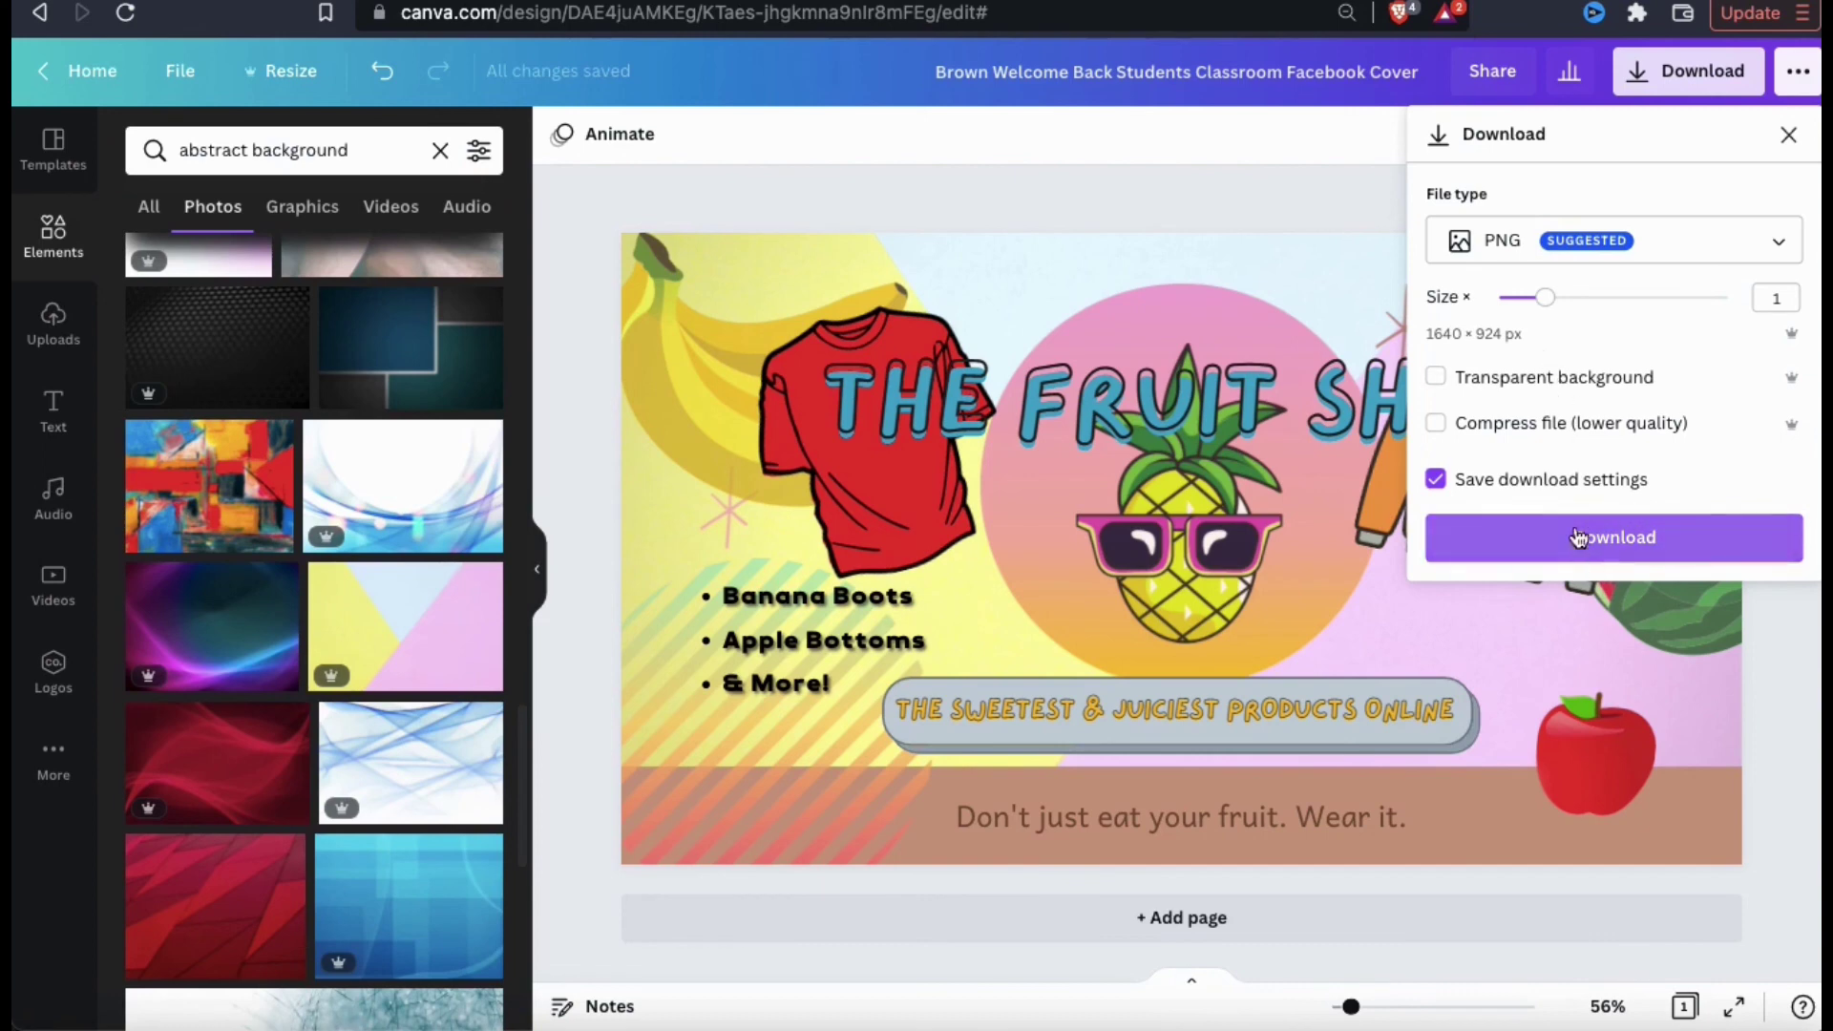
{"action": "left_click", "coordinate": [1620, 549]}
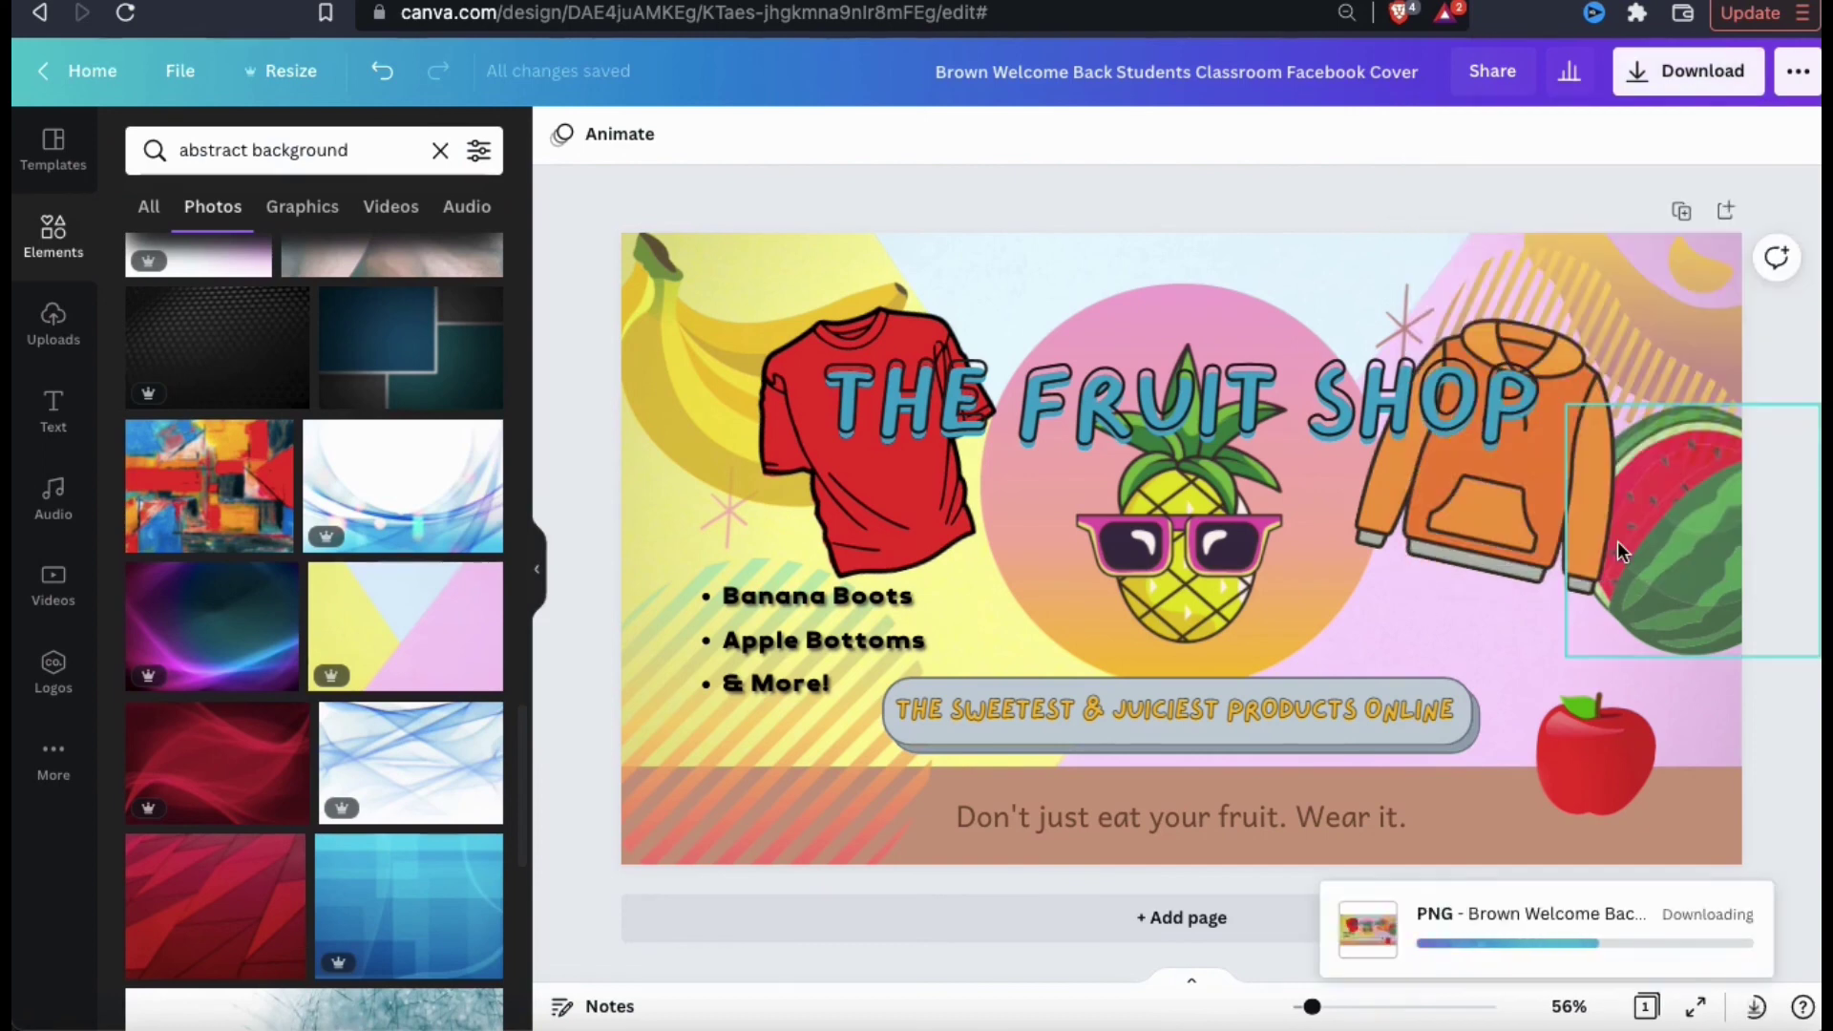